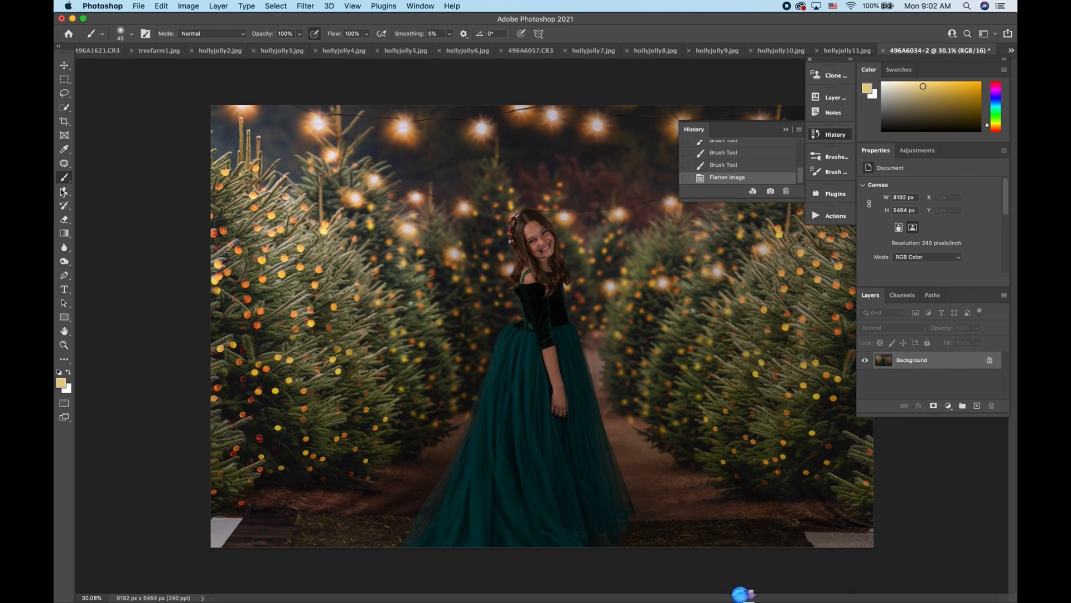
Duplicate the background layer and clone grass over the white floor corner and dark boards at the photo's lower left with a 400 px brush
key(super+j)
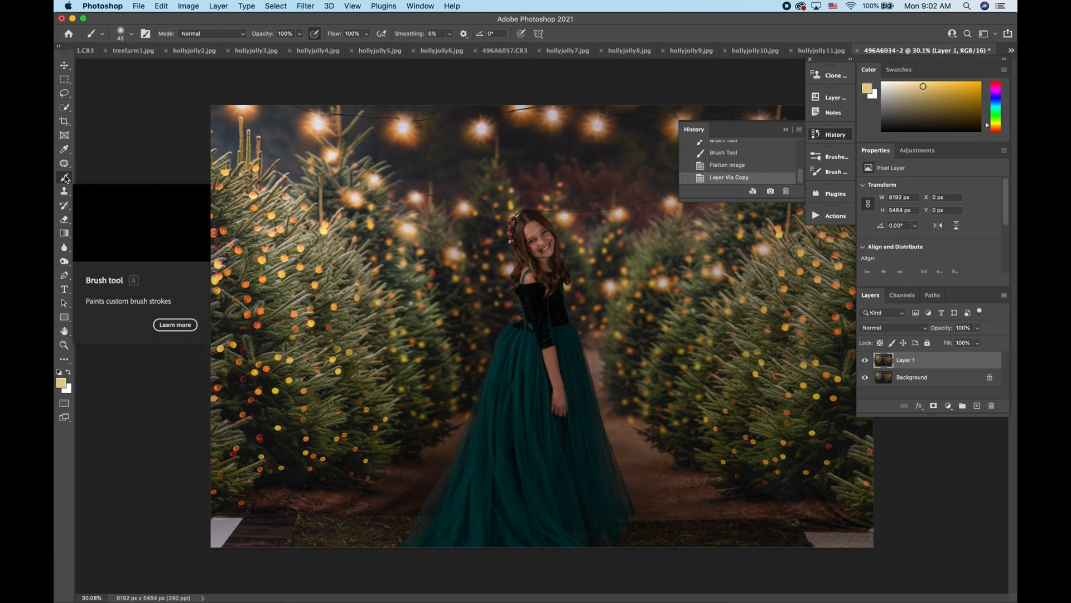
click(64, 191)
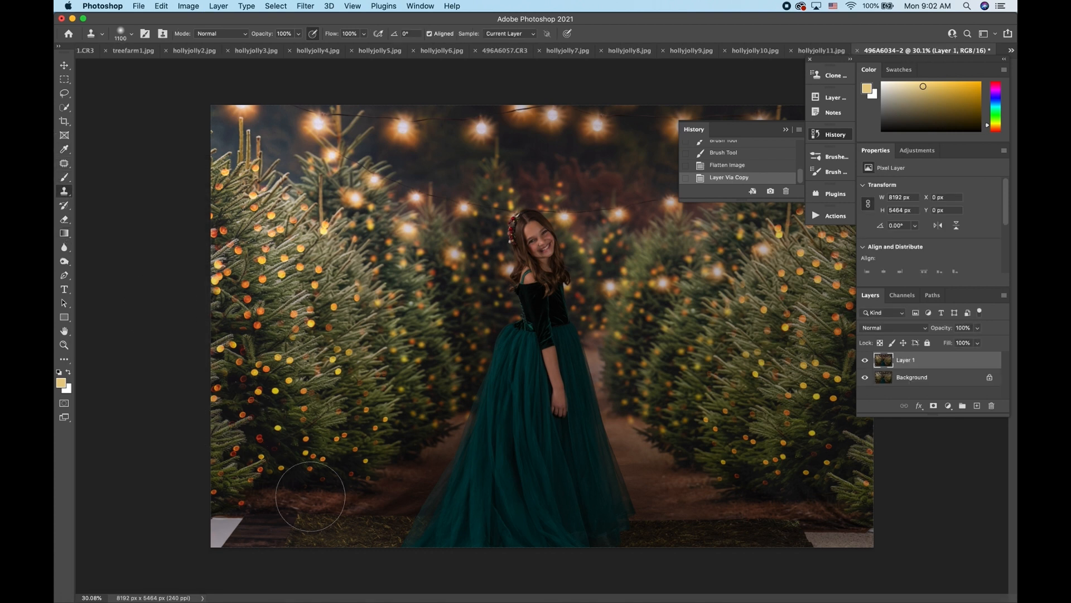
key(bracketleft)
key(bracketleft)
key(bracketleft)
key(bracketleft)
key(bracketleft)
key(bracketleft)
key(bracketleft)
key(bracketleft)
key(bracketright)
key(bracketright)
key(bracketleft)
alt+click(366, 535)
mouse_move(286, 530)
mouse_down()
mouse_move(276, 530)
mouse_move(300, 522)
mouse_move(249, 548)
mouse_move(246, 530)
mouse_move(268, 532)
mouse_move(240, 522)
mouse_move(214, 546)
mouse_move(201, 522)
mouse_move(201, 534)
mouse_move(222, 534)
mouse_up()
alt+click(352, 534)
alt+click(323, 535)
alt+click(345, 538)
alt+click(318, 534)
alt+click(300, 539)
alt+click(253, 532)
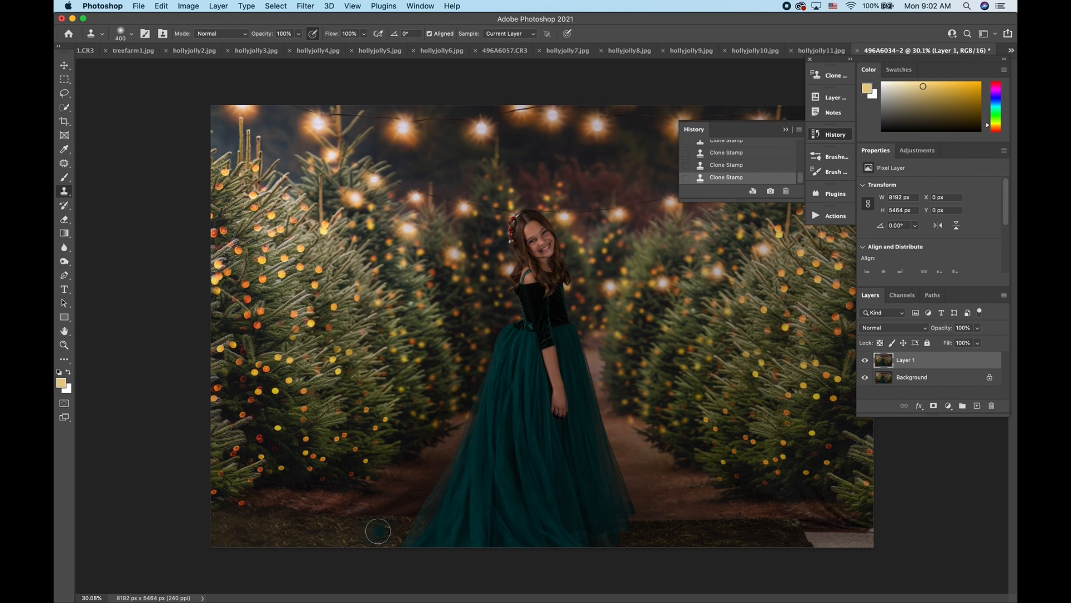
Clone grass over the pale floor patch in the photo's lower right corner
alt+click(766, 543)
mouse_move(796, 534)
mouse_down()
mouse_move(847, 524)
mouse_move(857, 542)
mouse_move(880, 548)
mouse_up()
alt+click(768, 536)
alt+click(770, 540)
alt+click(777, 538)
alt+click(806, 542)
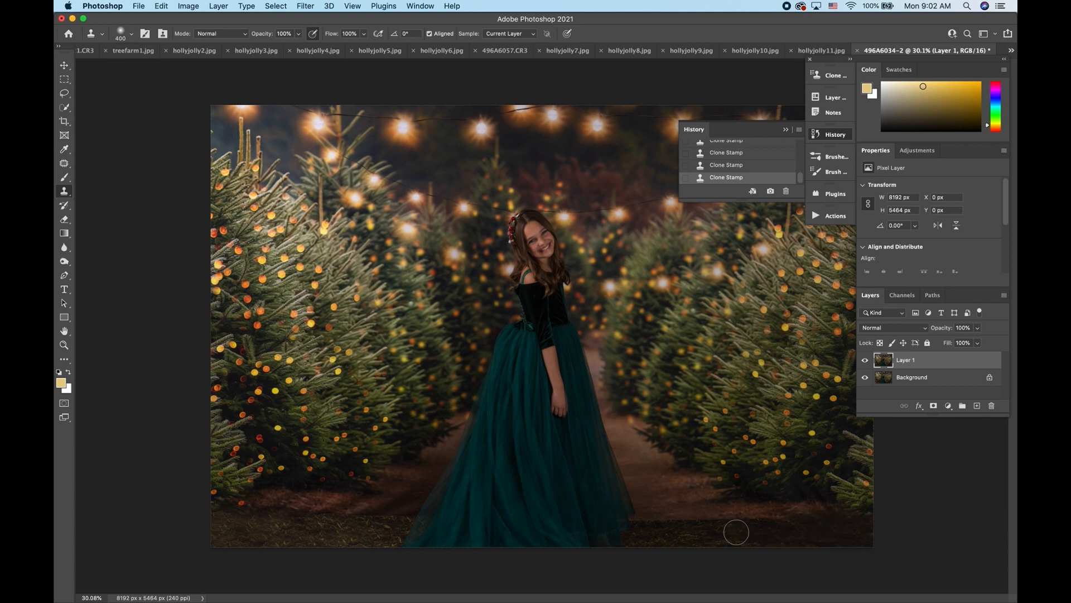
Clone ground texture along the upper edge of the grass strip on both sides of the dress
alt+click(672, 538)
drag(639, 525, 803, 522)
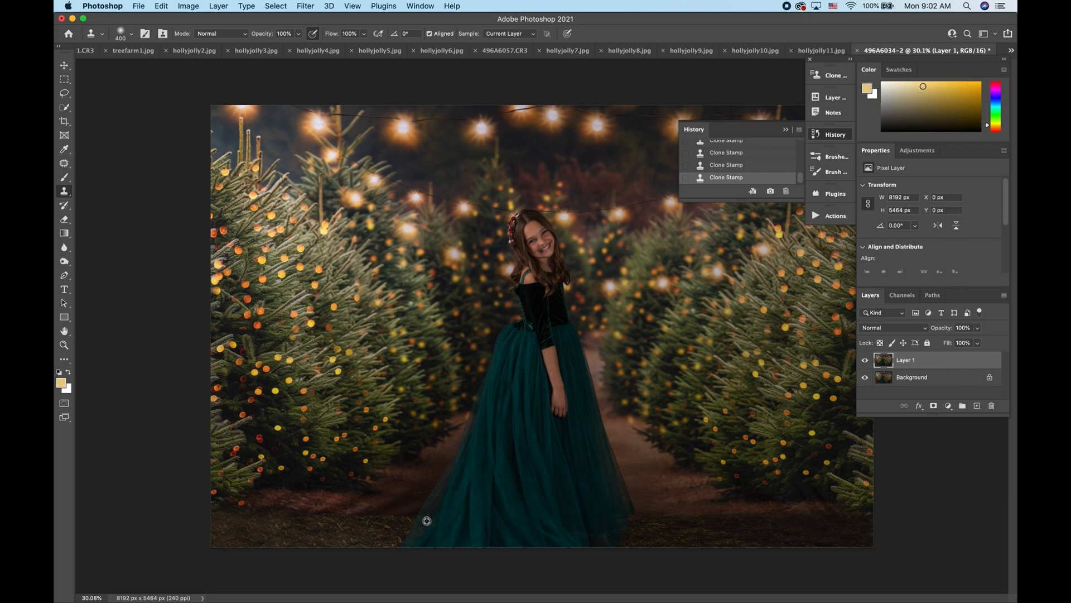
drag(396, 518, 253, 516)
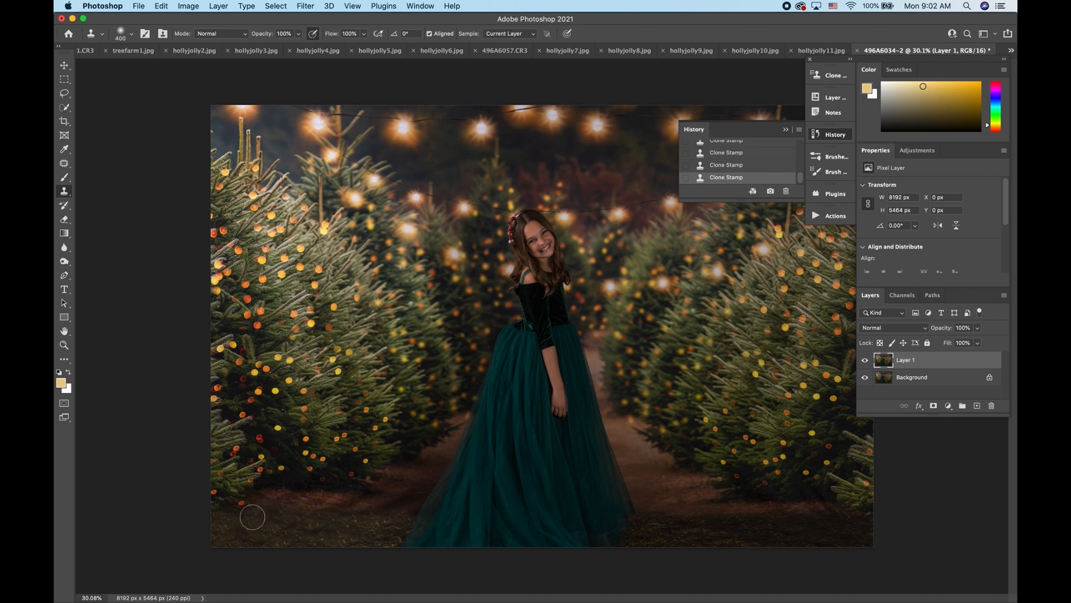
Clone ground texture beside the left edge of the dress hem with a 200 px brush
key(bracketleft)
key(bracketleft)
key(bracketleft)
key(bracketleft)
alt+click(377, 534)
drag(407, 516, 410, 515)
Blend the dirt path into the grass left of the dress using the Mixer Brush at 500 px
mouse_move(65, 177)
mouse_down()
mouse_move(88, 180)
mouse_move(101, 208)
mouse_up()
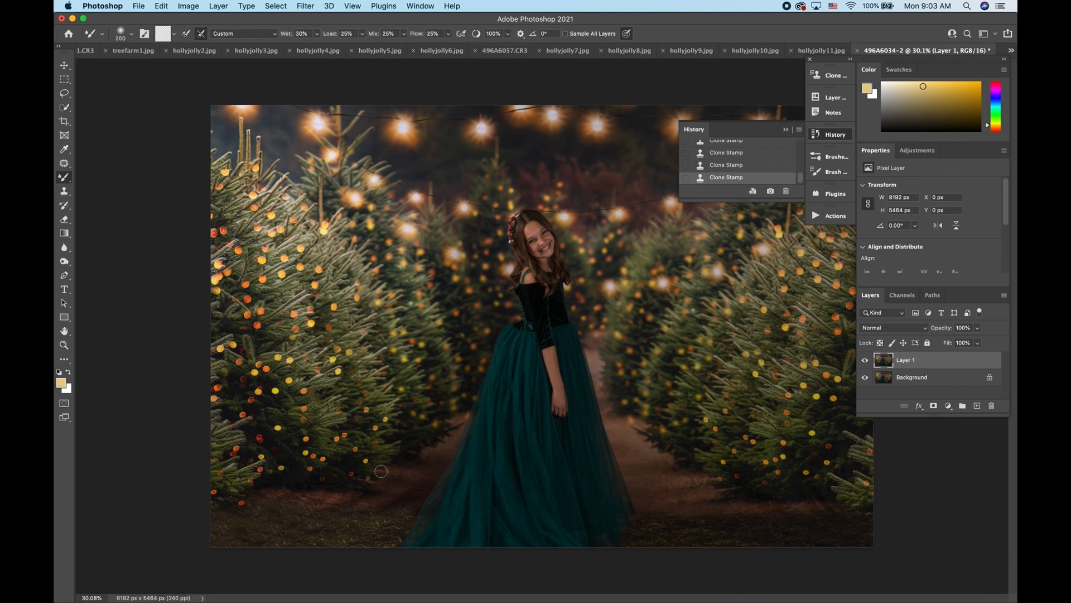
key(bracketright)
key(bracketright)
key(bracketright)
drag(406, 483, 375, 561)
drag(394, 506, 340, 564)
mouse_move(363, 507)
mouse_down()
mouse_move(286, 538)
mouse_move(362, 501)
mouse_move(250, 539)
mouse_move(307, 493)
mouse_move(173, 520)
mouse_move(269, 494)
mouse_move(165, 538)
mouse_up()
drag(361, 477, 326, 528)
mouse_move(423, 489)
mouse_down()
mouse_move(367, 545)
mouse_move(395, 492)
mouse_move(307, 524)
mouse_up()
Run the Fine Art Base 2 - Warm action from WTF - Heirloom Collection and compare the image with and without its group
click(831, 217)
scroll(756, 269, down, 10)
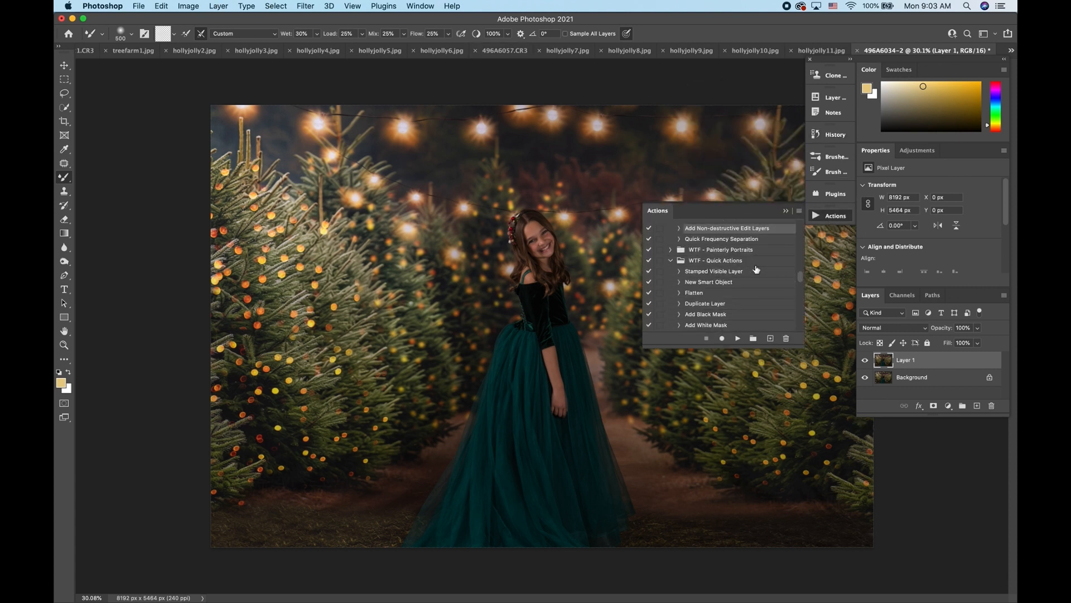
scroll(756, 270, down, 10)
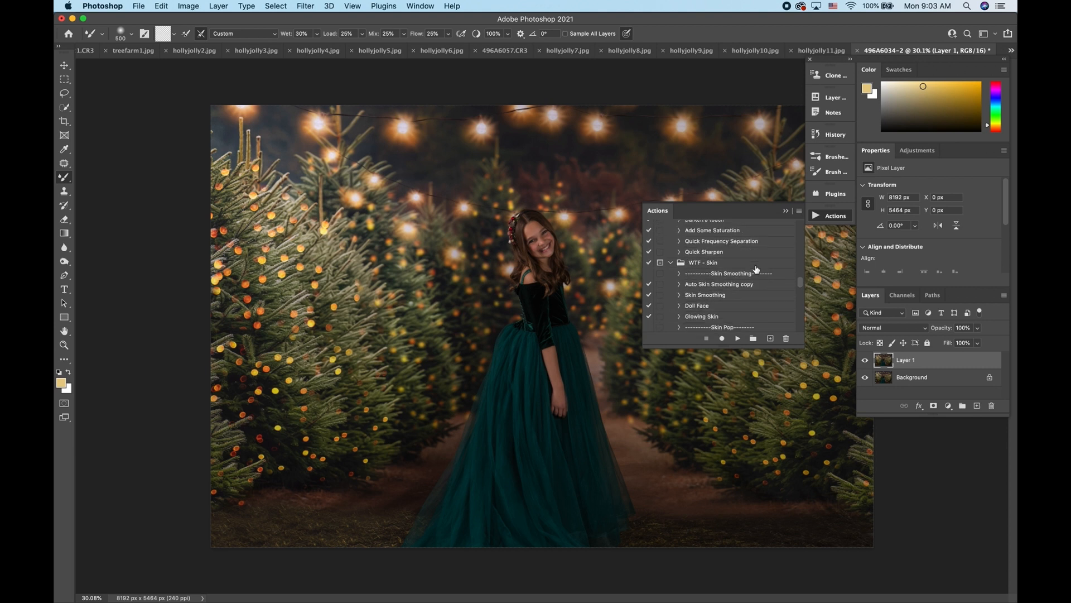
scroll(757, 270, down, 10)
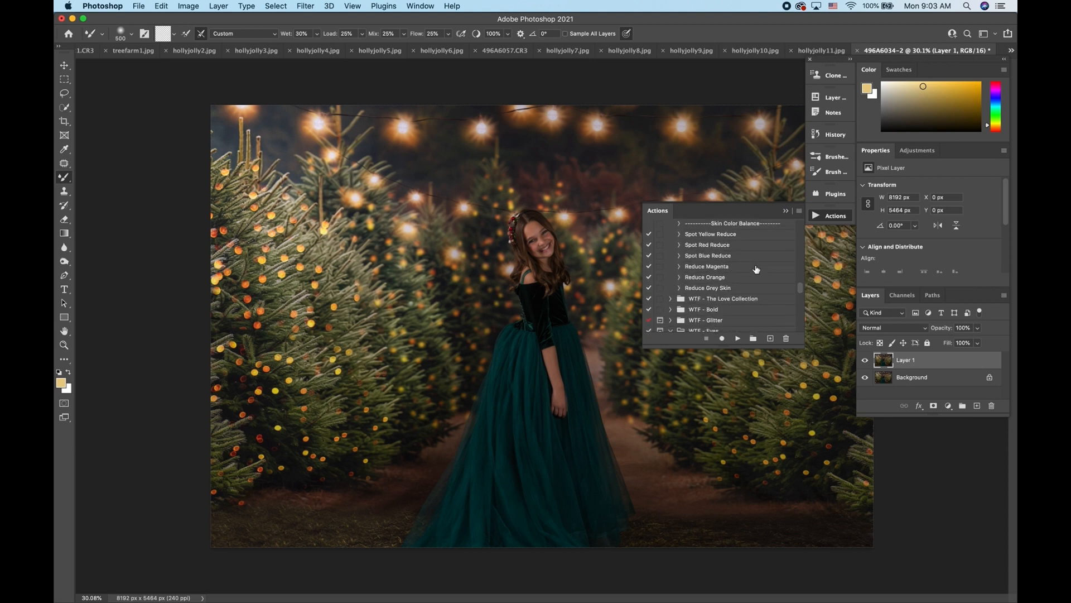
scroll(756, 269, down, 4)
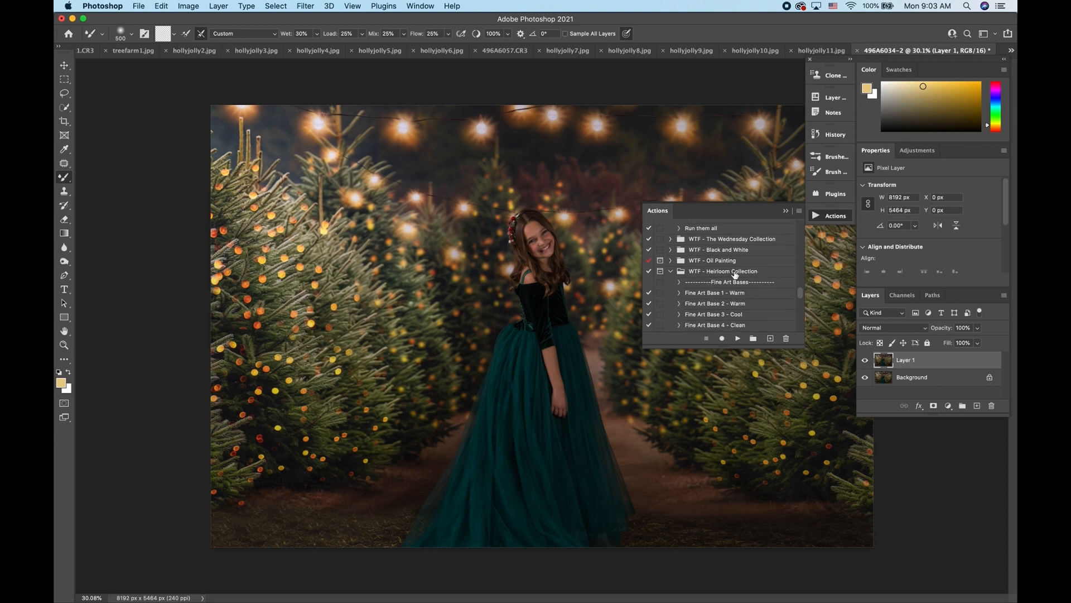
scroll(736, 276, down, 1)
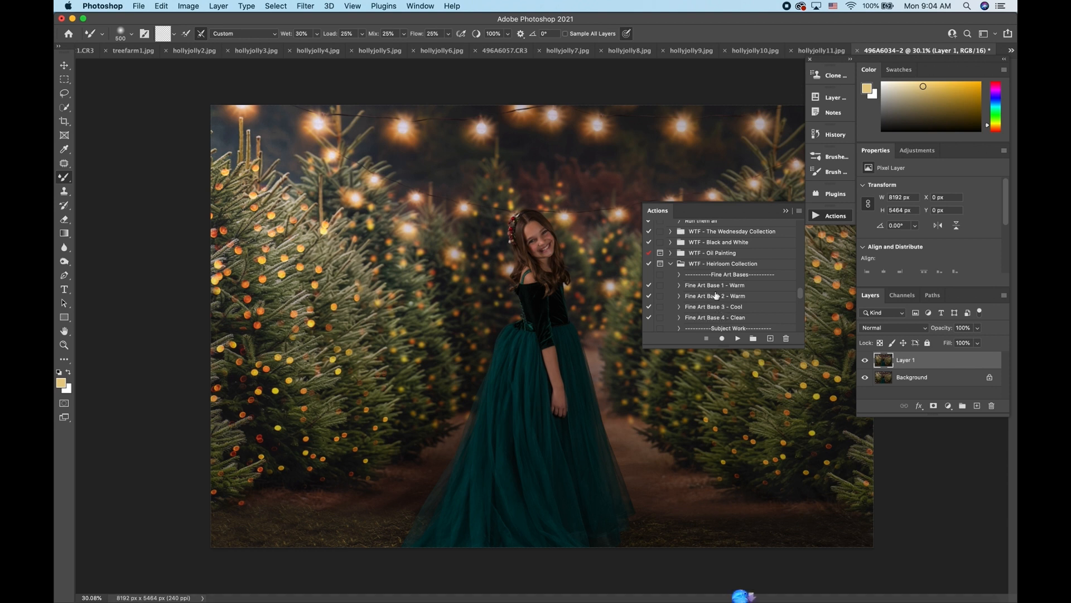
click(715, 298)
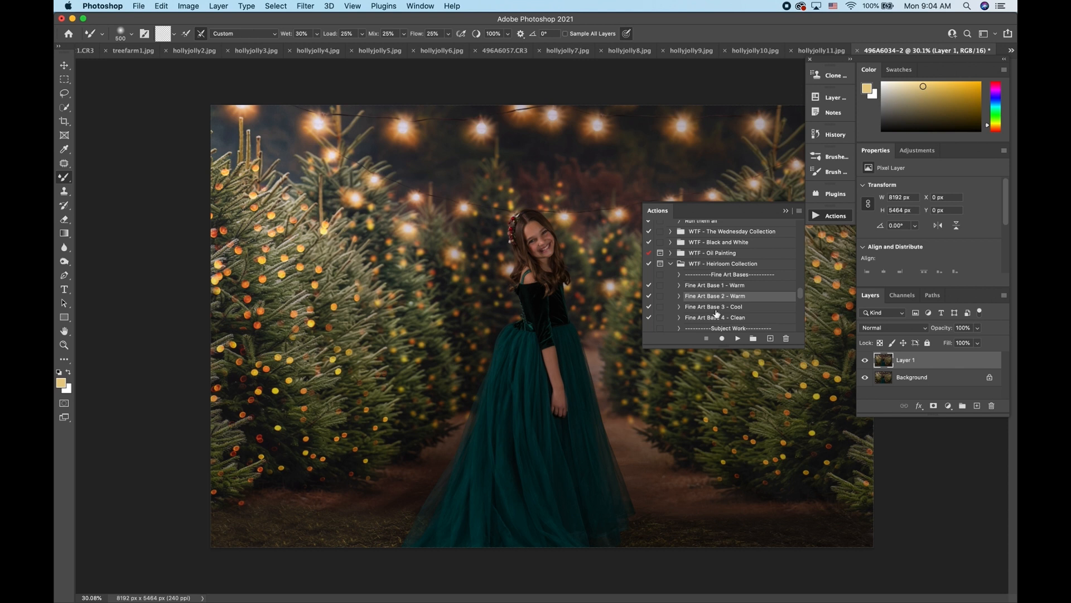
click(737, 339)
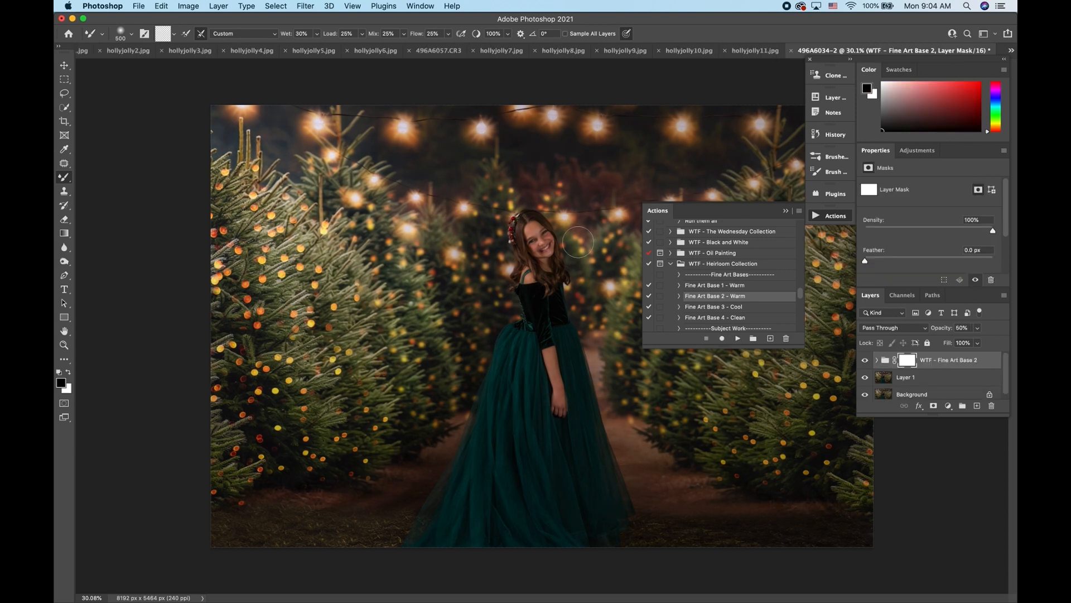
click(866, 361)
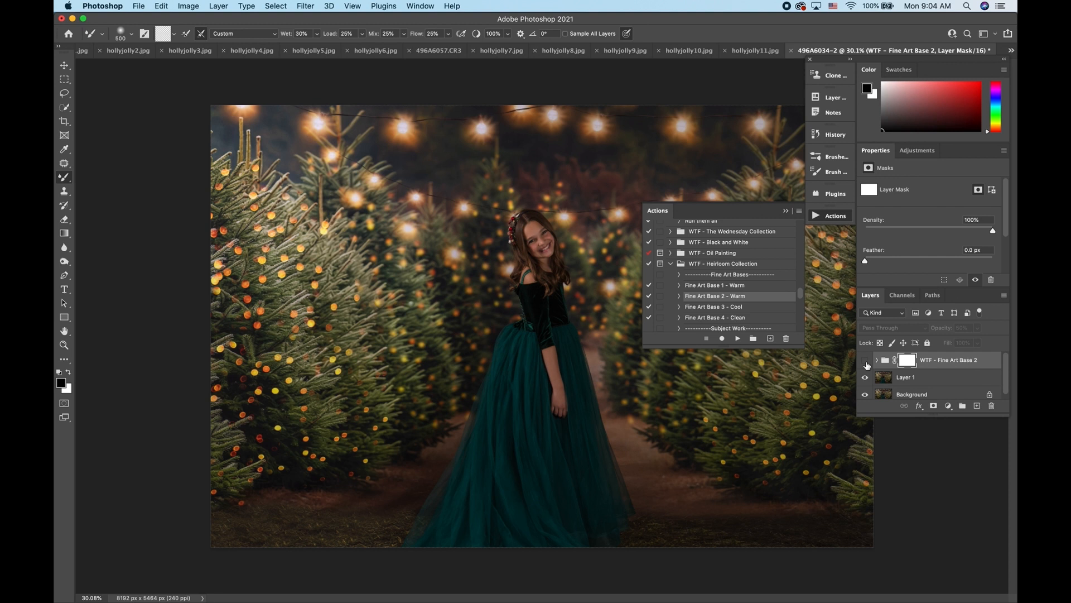
click(865, 361)
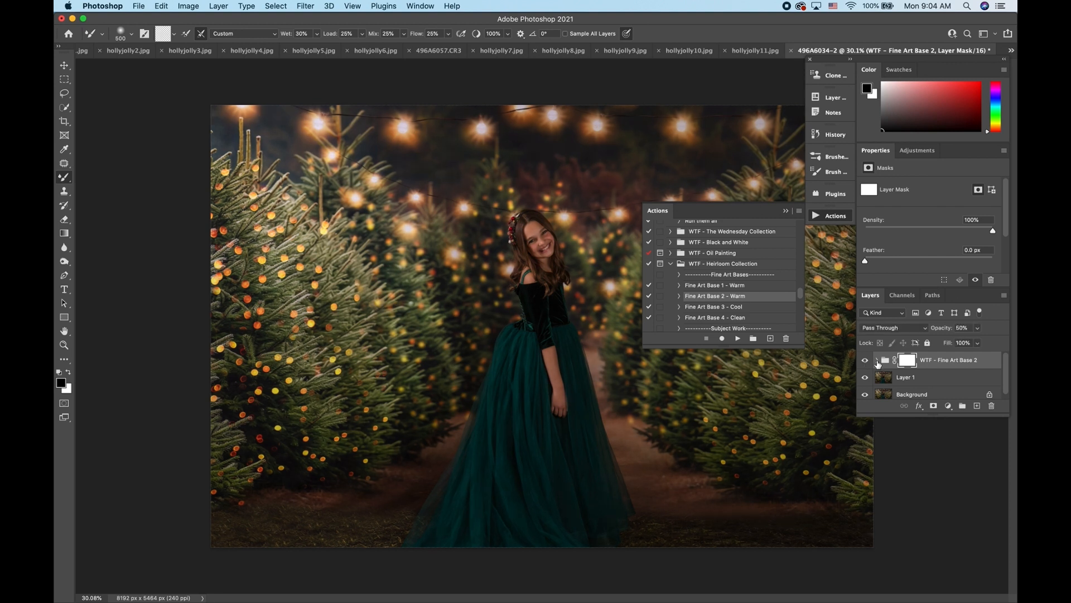
Mask the Fine Art Color Base off the girl's forearm with a black 300 px brush at 39% flow, and collapse the group
click(878, 363)
scroll(903, 376, down, 1)
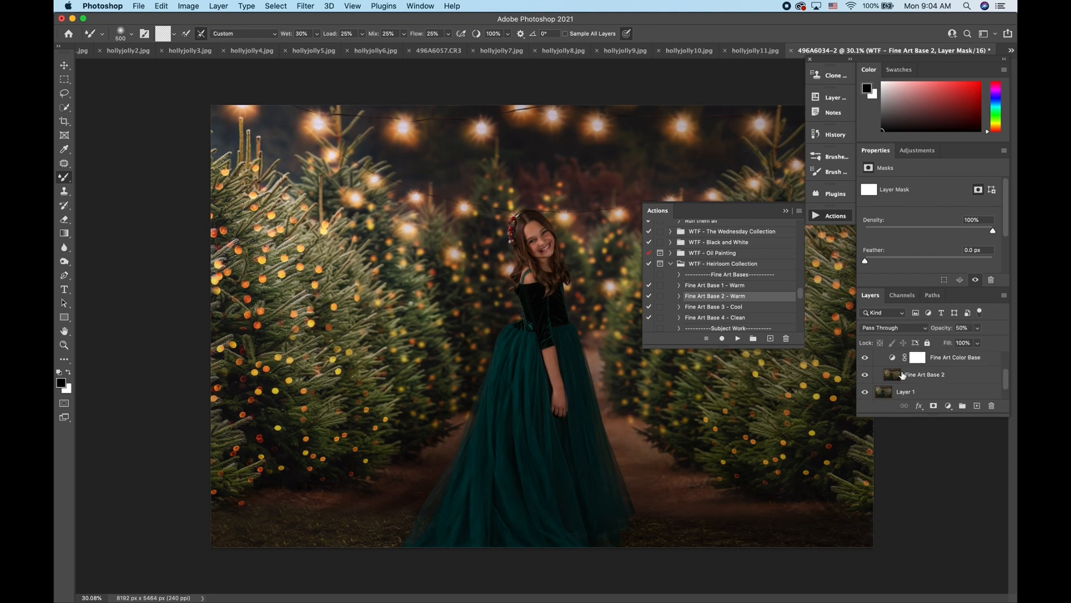
scroll(903, 375, up, 1)
scroll(903, 376, down, 1)
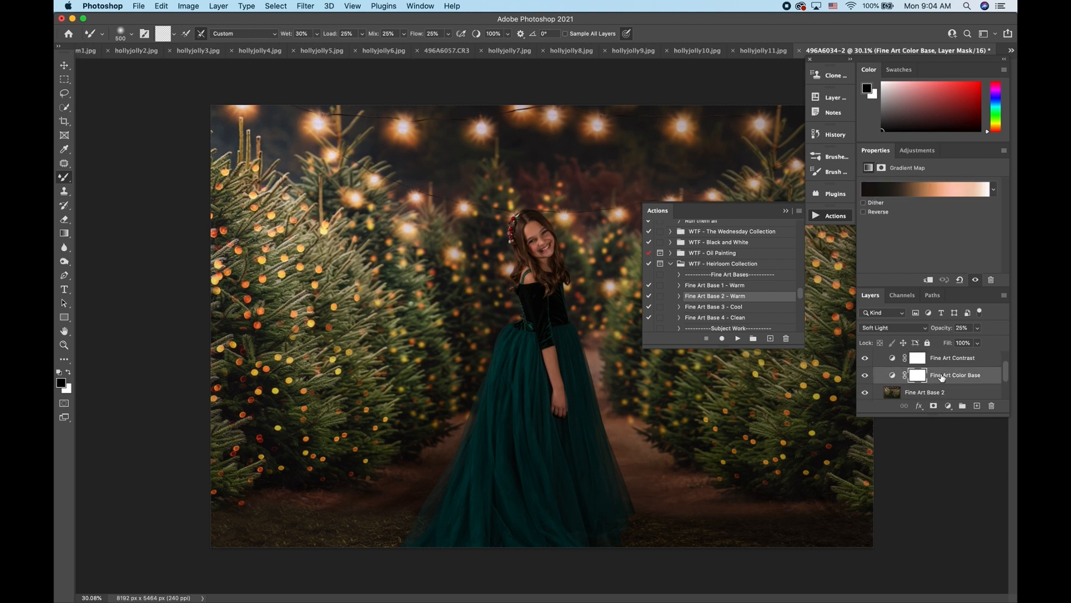
click(915, 376)
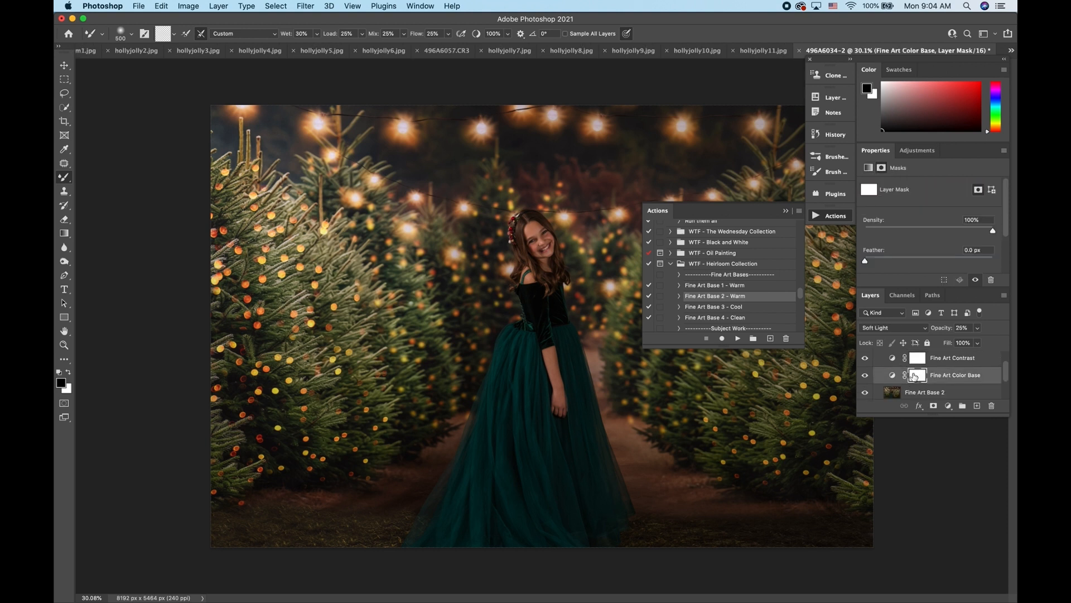
right_click(65, 177)
click(95, 178)
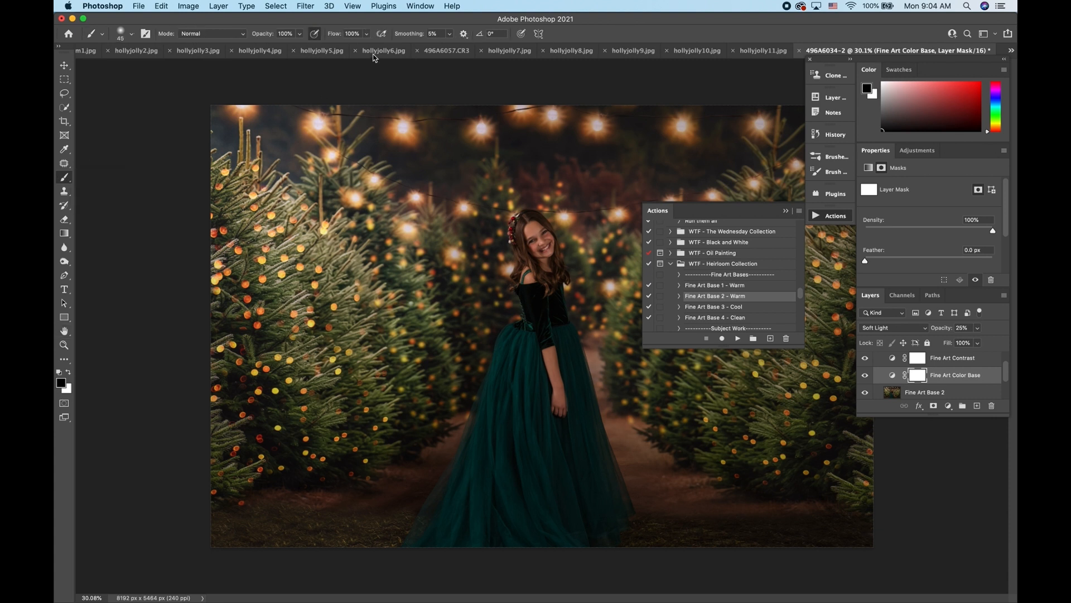
click(366, 34)
drag(368, 46, 336, 47)
key(bracketright)
key(bracketright)
key(bracketright)
key(bracketright)
key(bracketright)
key(bracketright)
drag(555, 350, 556, 418)
scroll(883, 363, up, 1)
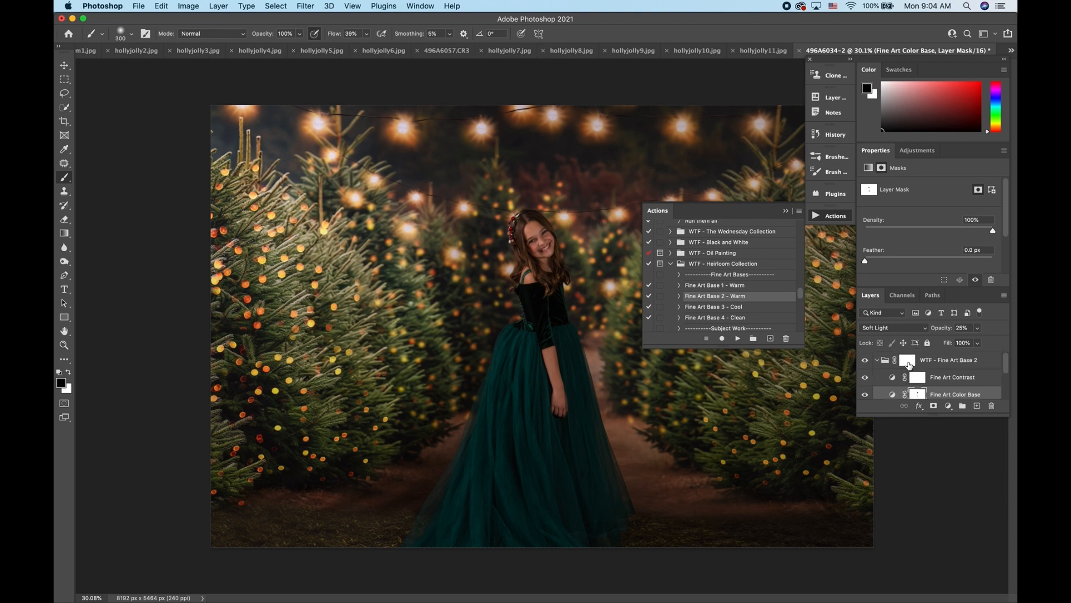
click(881, 361)
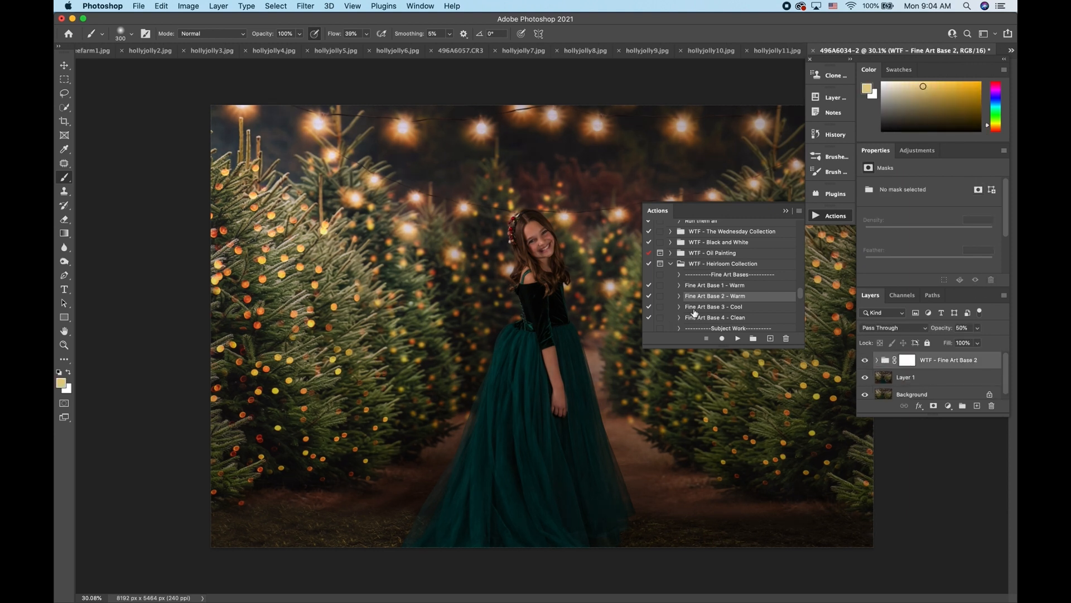
Run the Brighten Subject action and compare the image with and without its layer
scroll(727, 271, down, 3)
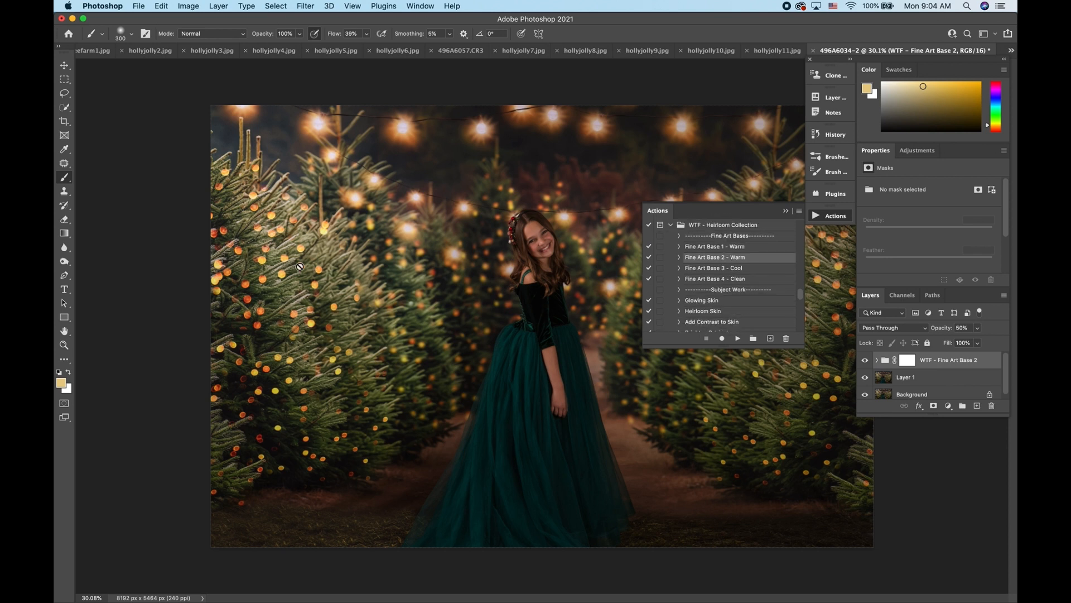
scroll(741, 300, down, 5)
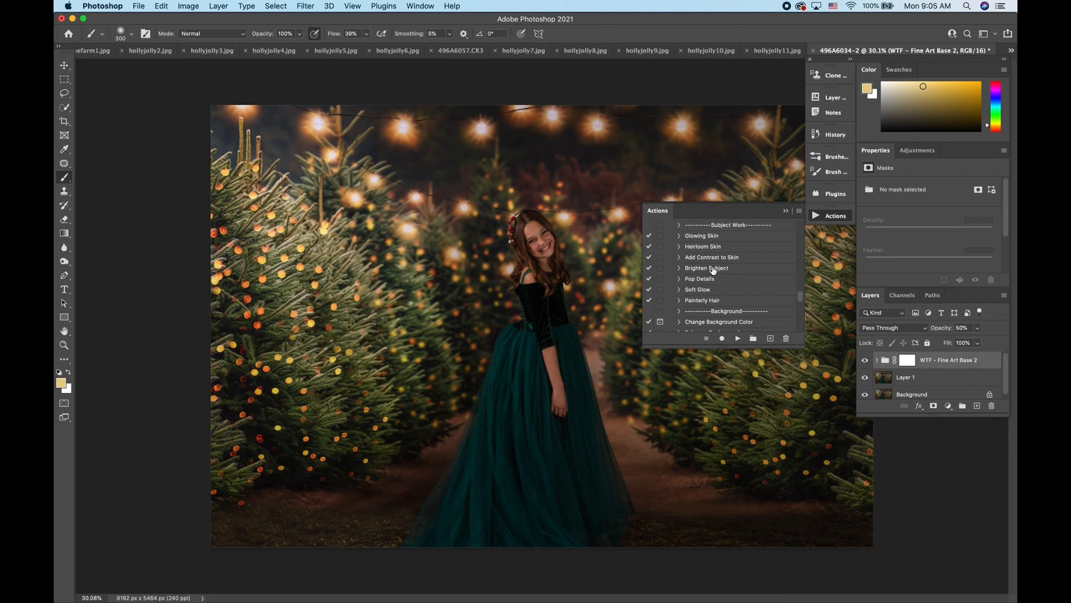
click(712, 268)
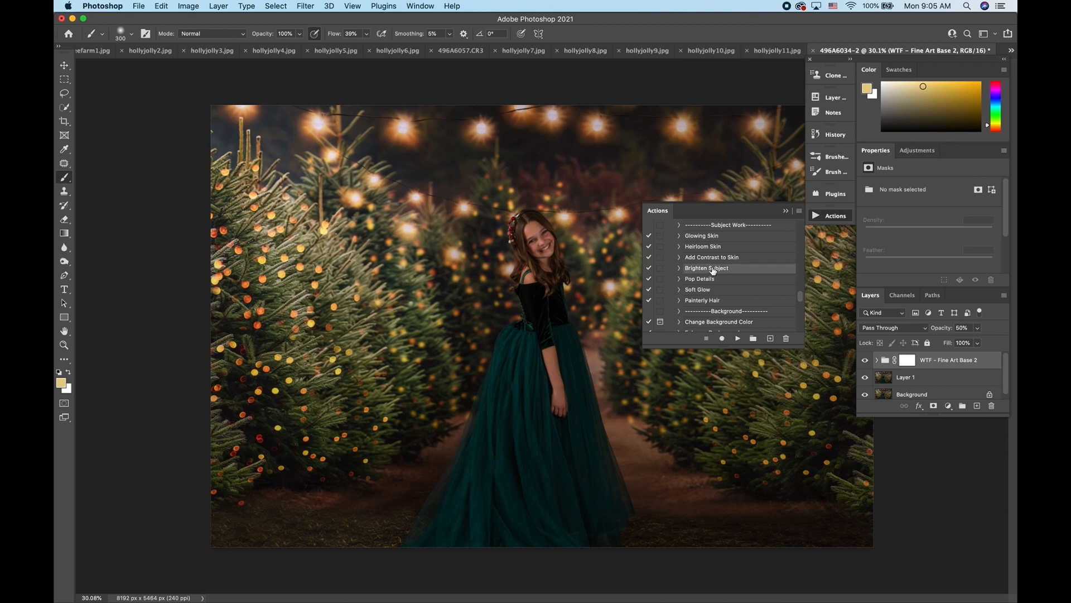
click(737, 339)
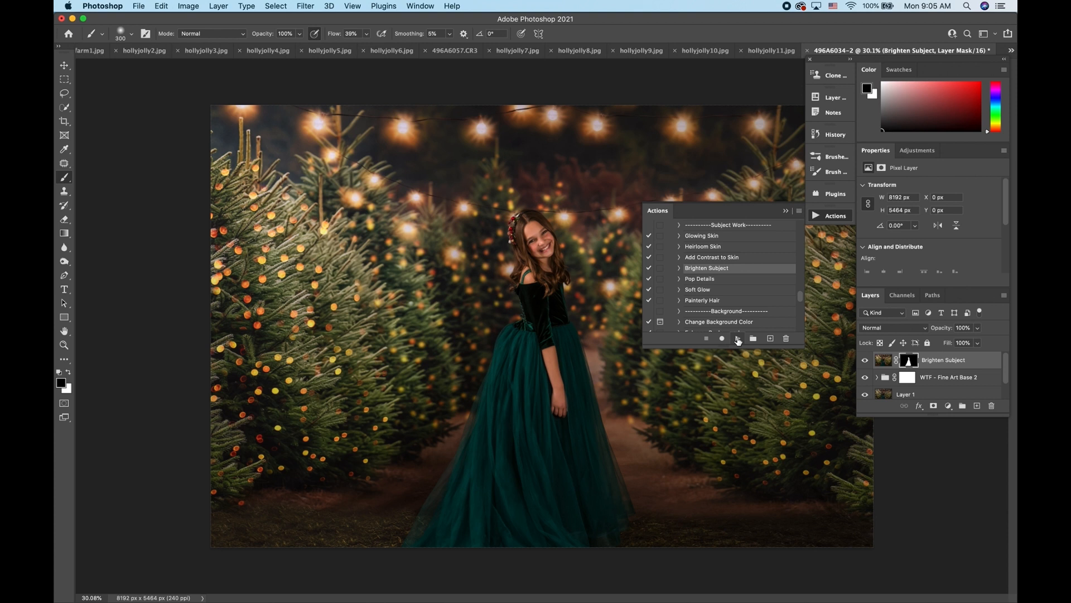
click(866, 362)
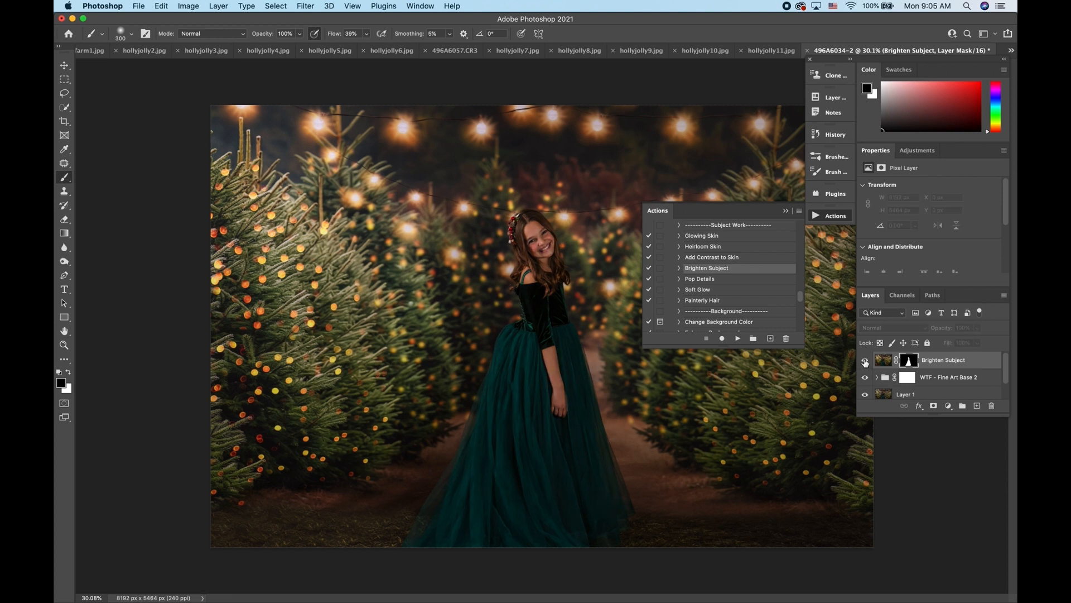
click(865, 361)
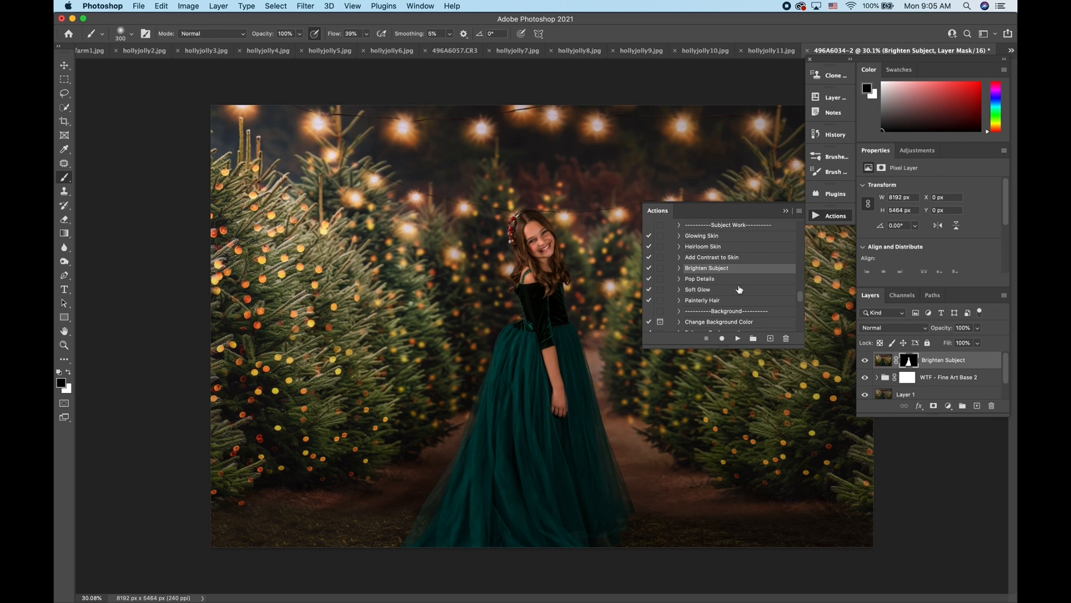
Run the Pop Details action from the Heirloom Collection's Subject Work section
scroll(739, 289, down, 1)
click(708, 273)
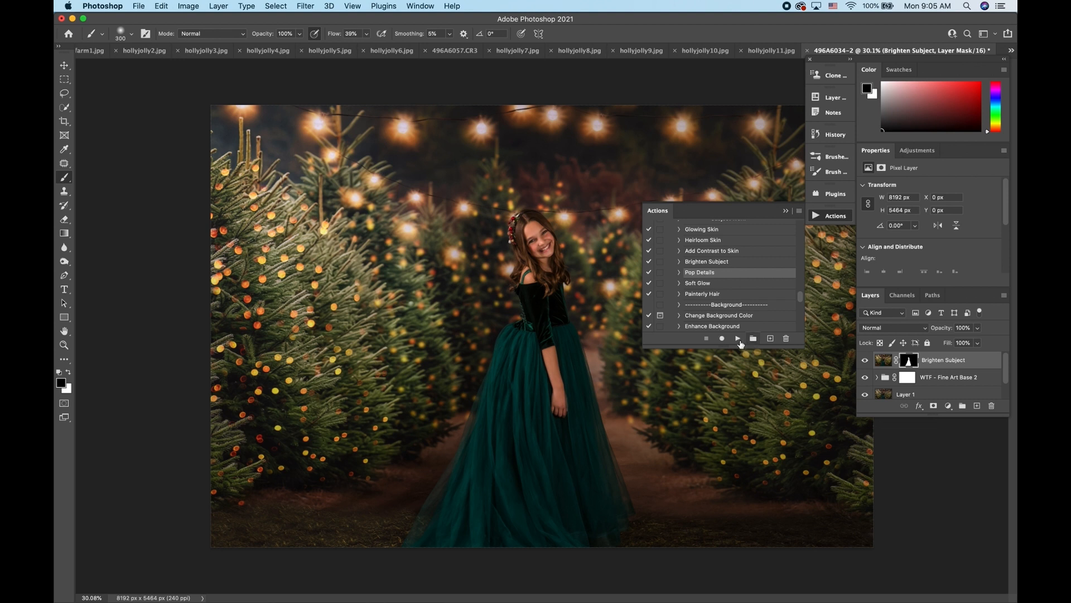
click(737, 341)
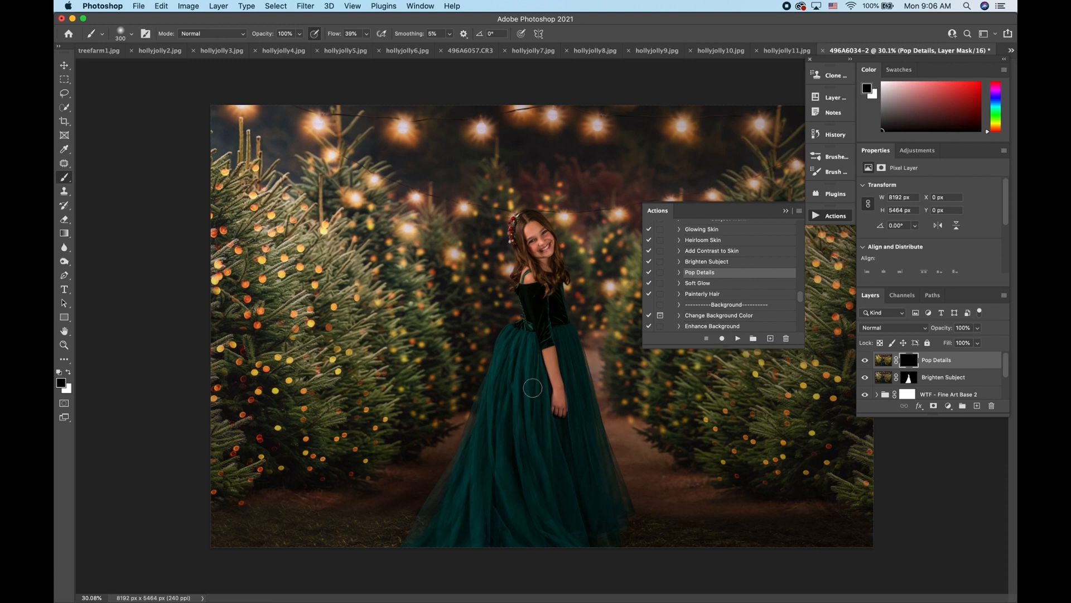
Paint the Pop Details effect onto the skirt folds behind the girl's arm with a white 80 px brush at 100% flow
key(bracketleft)
key(bracketleft)
key(bracketleft)
key(bracketleft)
scroll(518, 393, up, 6)
scroll(519, 392, down, 4)
scroll(518, 391, down, 3)
scroll(519, 391, right, 2)
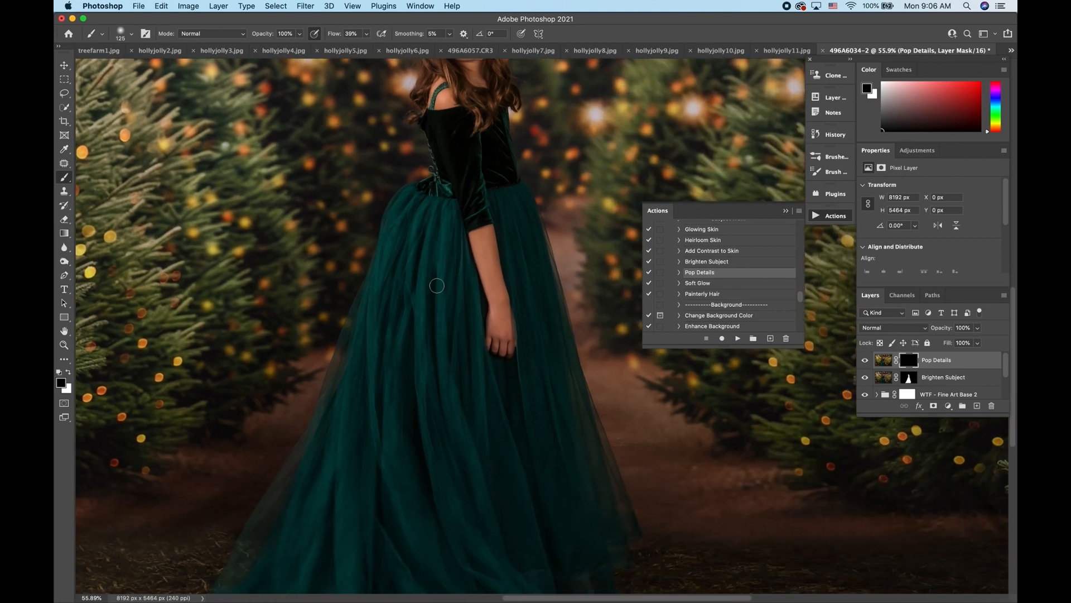
key(bracketleft)
key(bracketleft)
click(70, 371)
click(367, 34)
drag(367, 48, 397, 47)
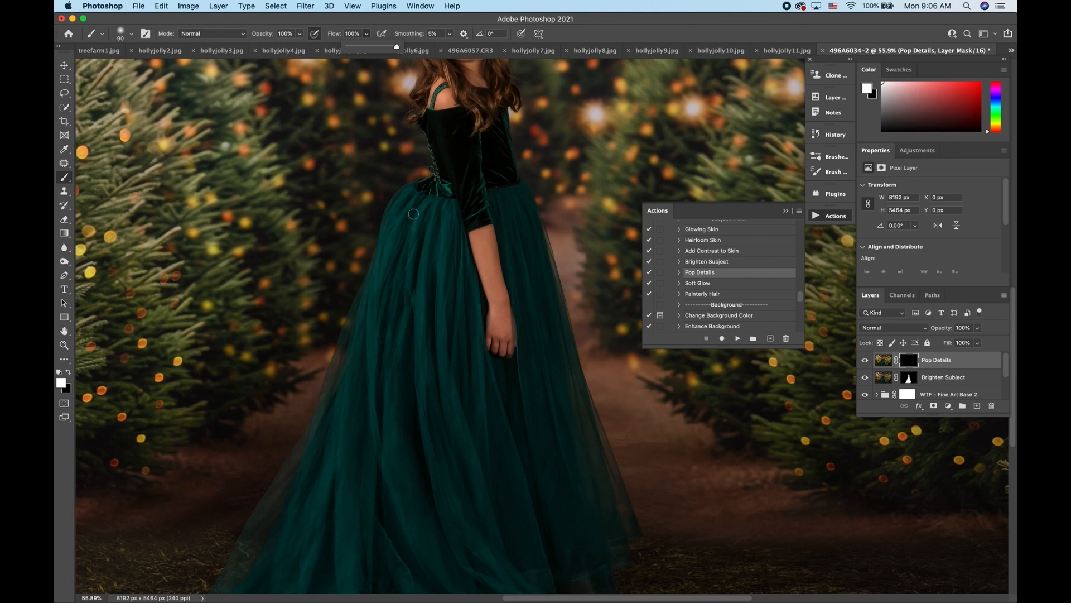
key(bracketleft)
drag(414, 197, 375, 291)
drag(407, 194, 363, 333)
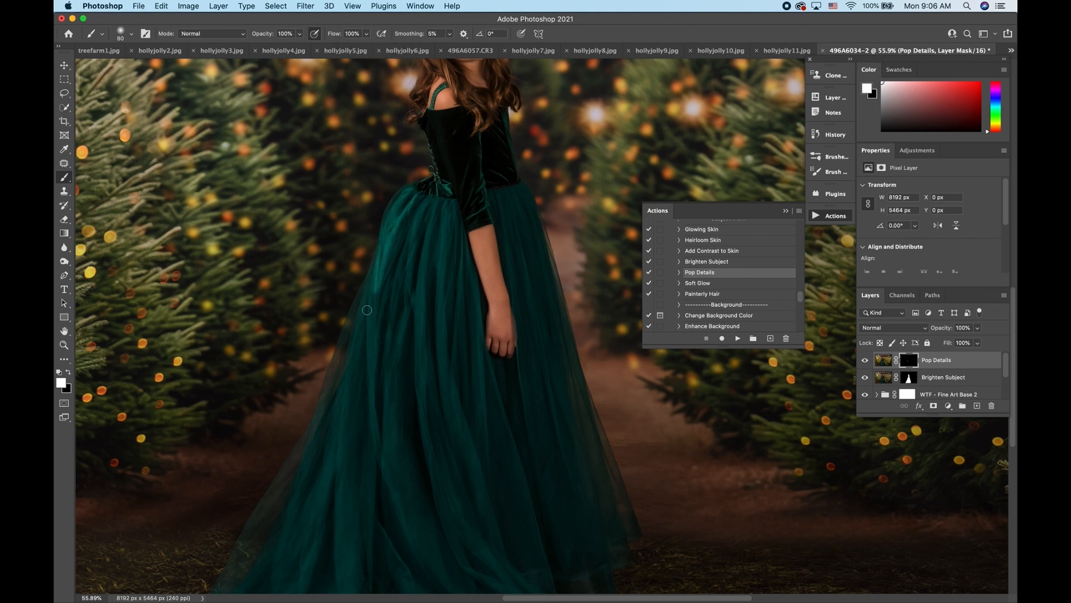
drag(375, 291, 385, 447)
mouse_move(364, 295)
mouse_down()
mouse_move(346, 412)
mouse_move(351, 594)
mouse_up()
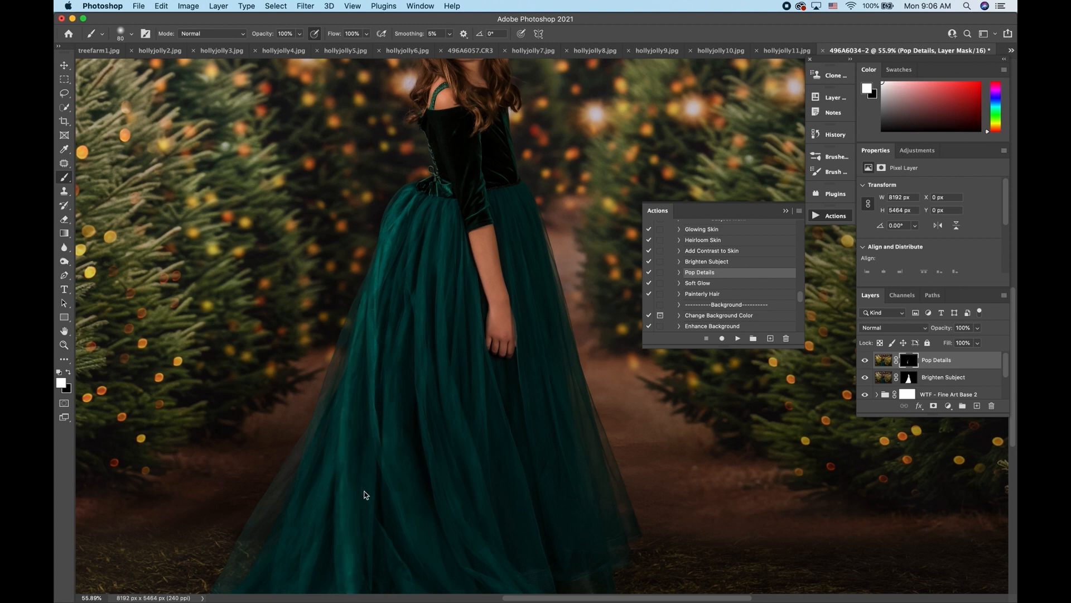
drag(361, 467, 383, 586)
drag(368, 426, 445, 589)
drag(384, 541, 422, 602)
drag(333, 489, 305, 581)
mouse_move(334, 389)
mouse_down()
mouse_move(310, 465)
mouse_move(234, 601)
mouse_up()
drag(411, 215, 388, 349)
drag(417, 220, 397, 462)
drag(425, 332, 455, 526)
drag(499, 565, 490, 543)
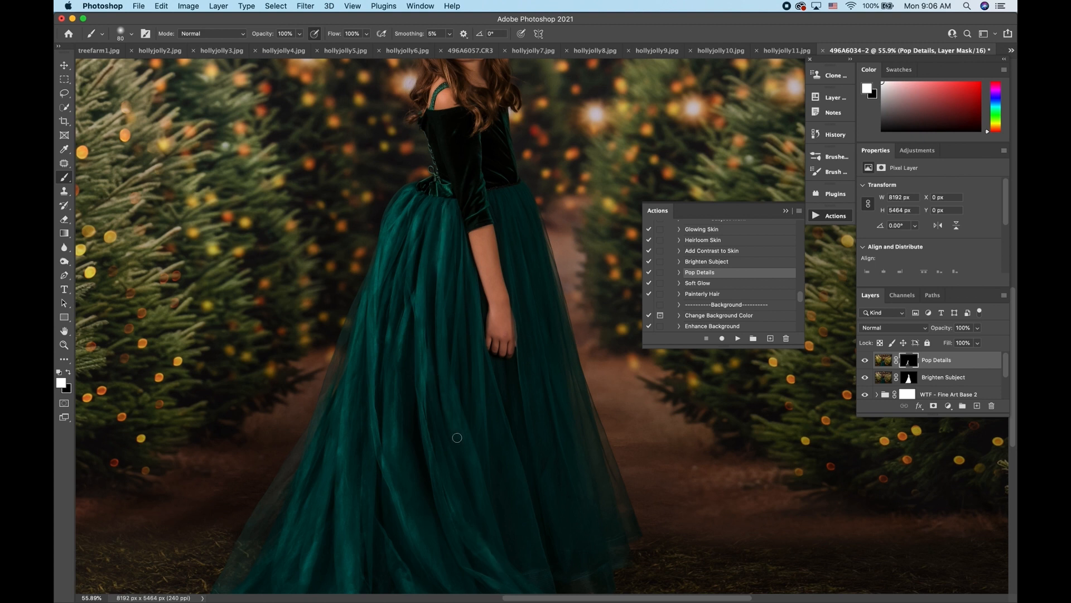
drag(461, 237, 459, 395)
Paint the Pop Details effect down the front part of the skirt beside the girl's hand with the same white brush
scroll(533, 549, right, 3)
scroll(533, 550, down, 1)
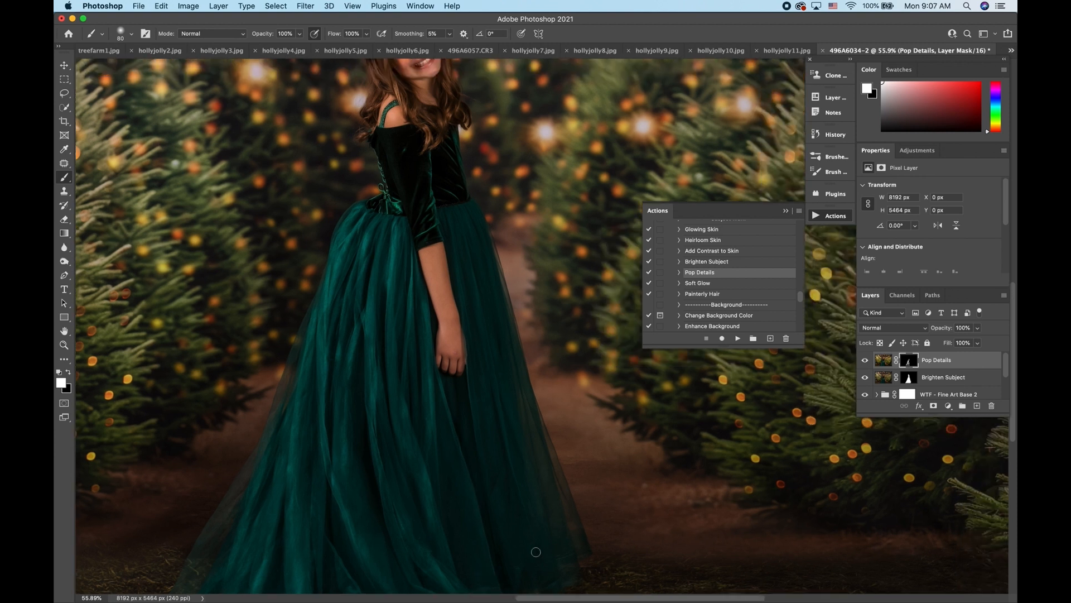
scroll(475, 484, down, 2)
scroll(475, 483, right, 1)
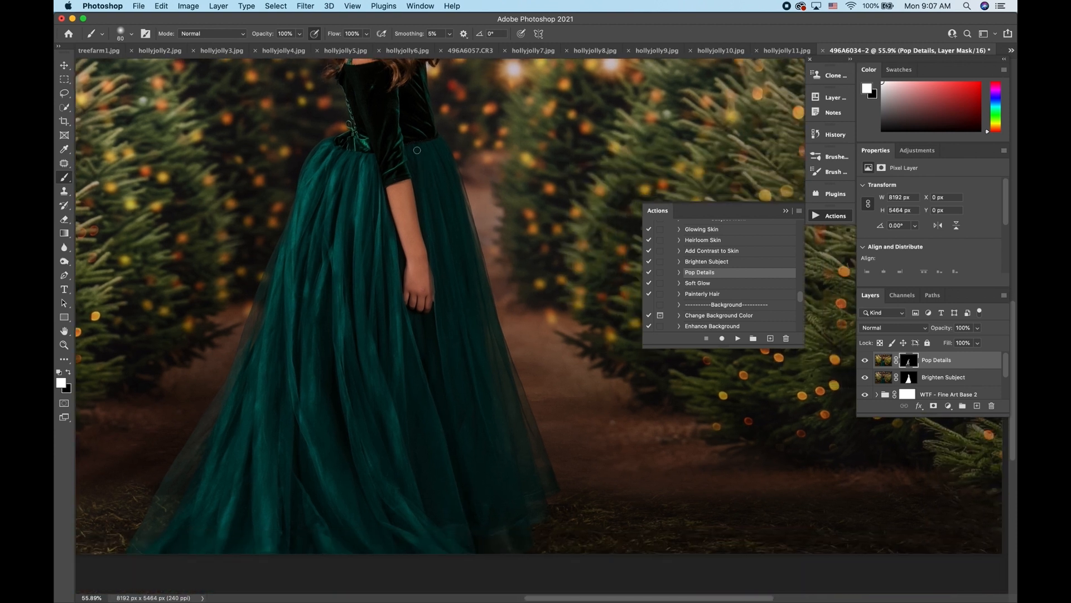
drag(416, 146, 438, 317)
key(bracketright)
key(bracketright)
key(bracketright)
key(bracketright)
key(bracketright)
key(bracketright)
key(bracketright)
scroll(475, 498, down, 5)
scroll(437, 411, up, 5)
scroll(437, 411, left, 2)
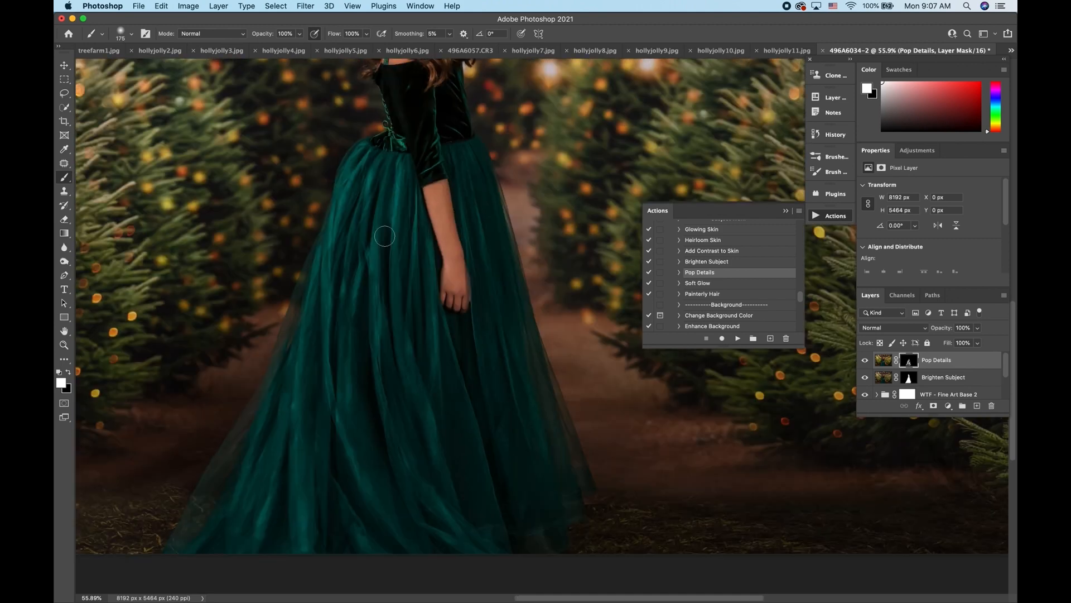
scroll(389, 175, up, 2)
scroll(389, 174, right, 2)
scroll(389, 174, down, 3)
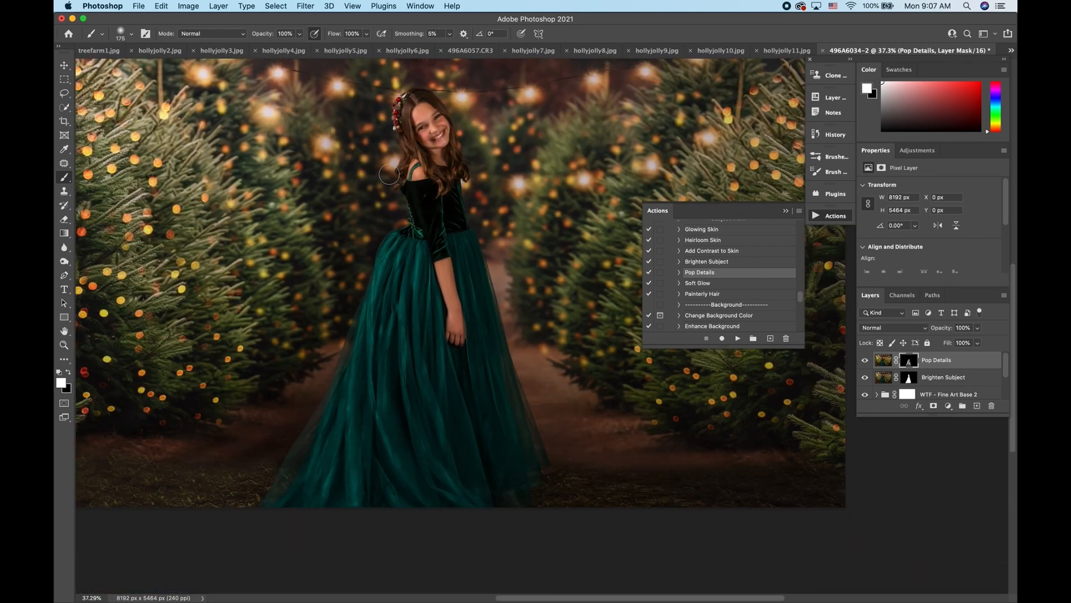
Paint the Pop Details effect over the girl's floral headpiece with a white 70 px brush
key(bracketleft)
key(bracketleft)
key(bracketleft)
key(bracketleft)
scroll(388, 175, up, 3)
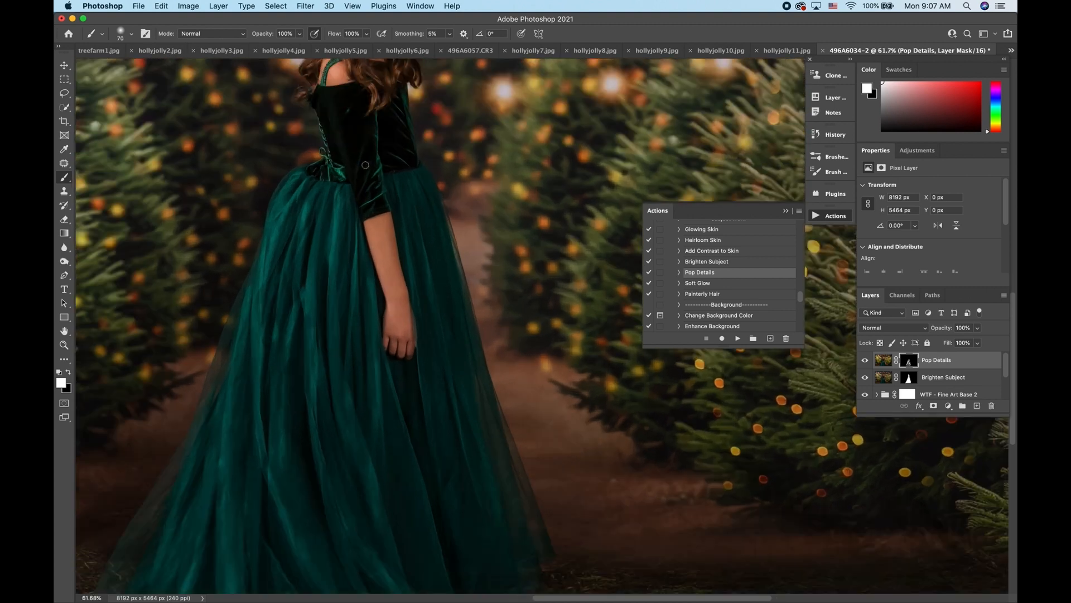
scroll(365, 165, up, 5)
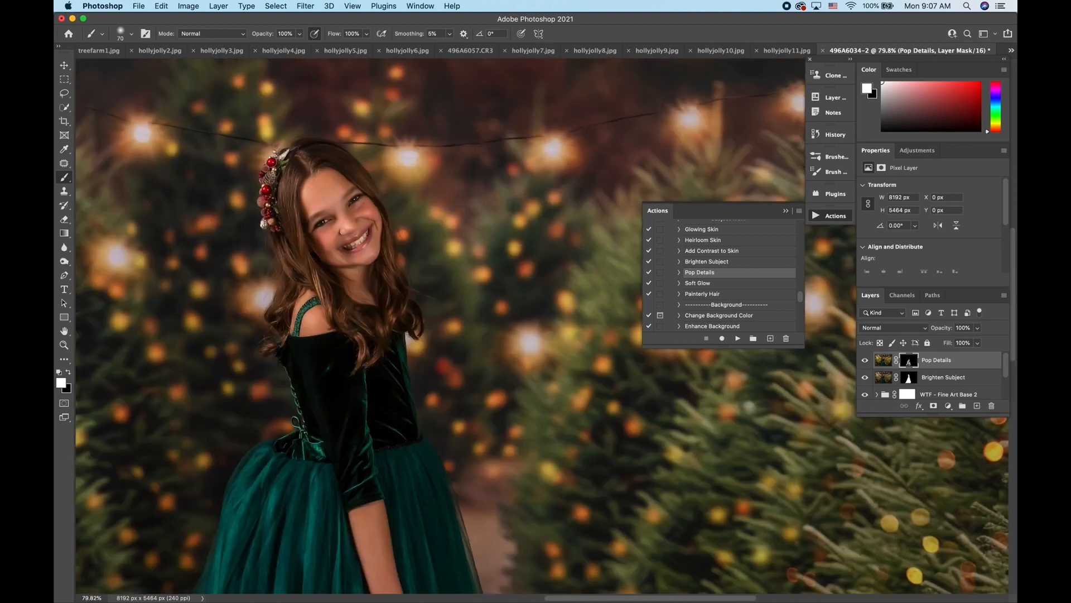
drag(268, 174, 273, 226)
scroll(273, 225, down, 5)
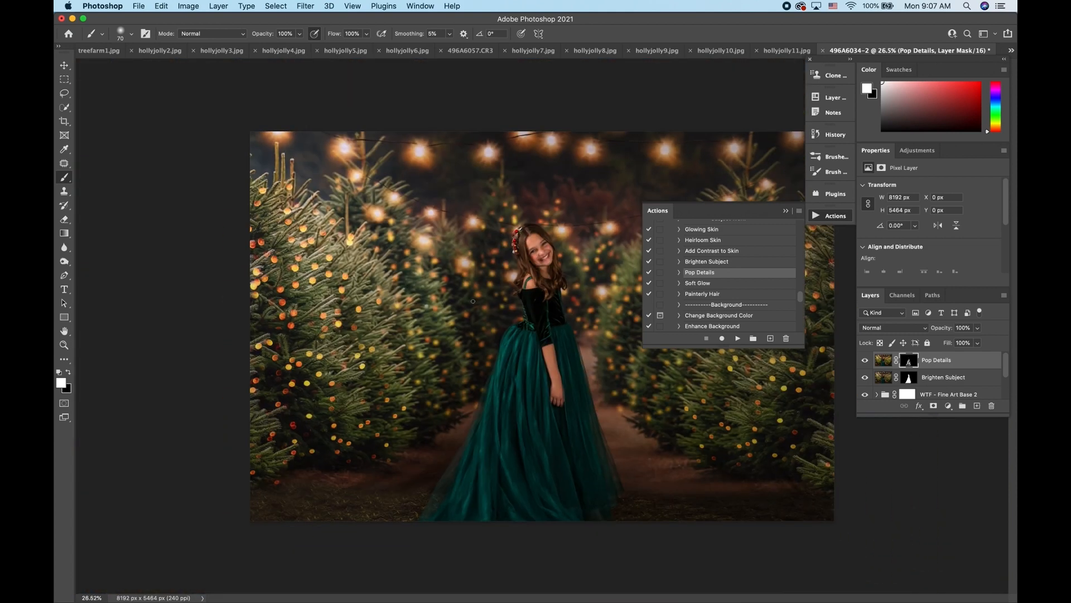
Compare the image with and without the Pop Details layer and lower its opacity to 83%
click(865, 361)
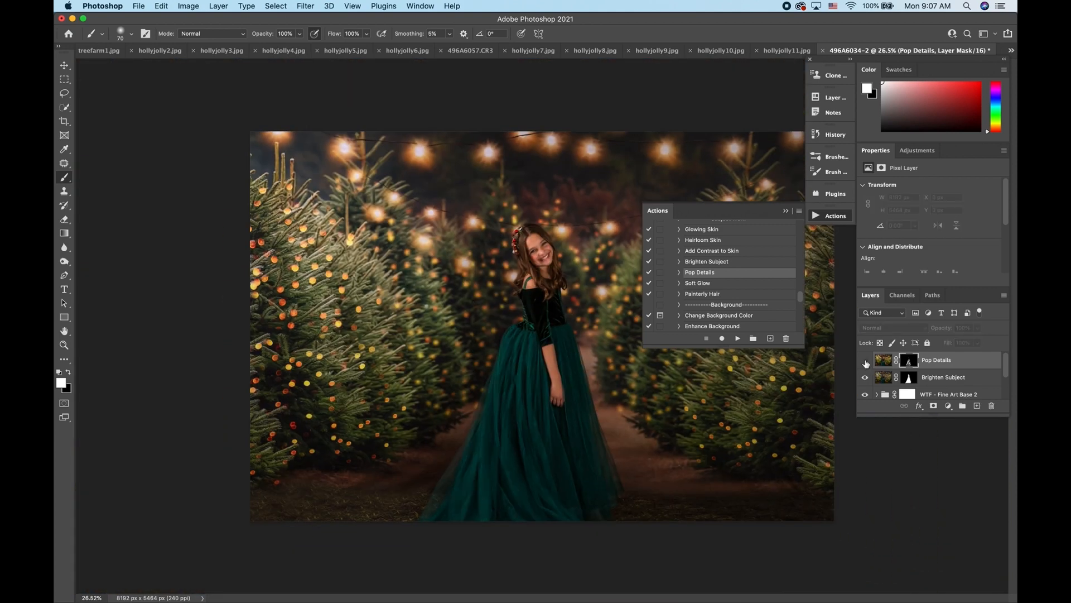
click(866, 361)
click(865, 362)
click(866, 362)
click(978, 328)
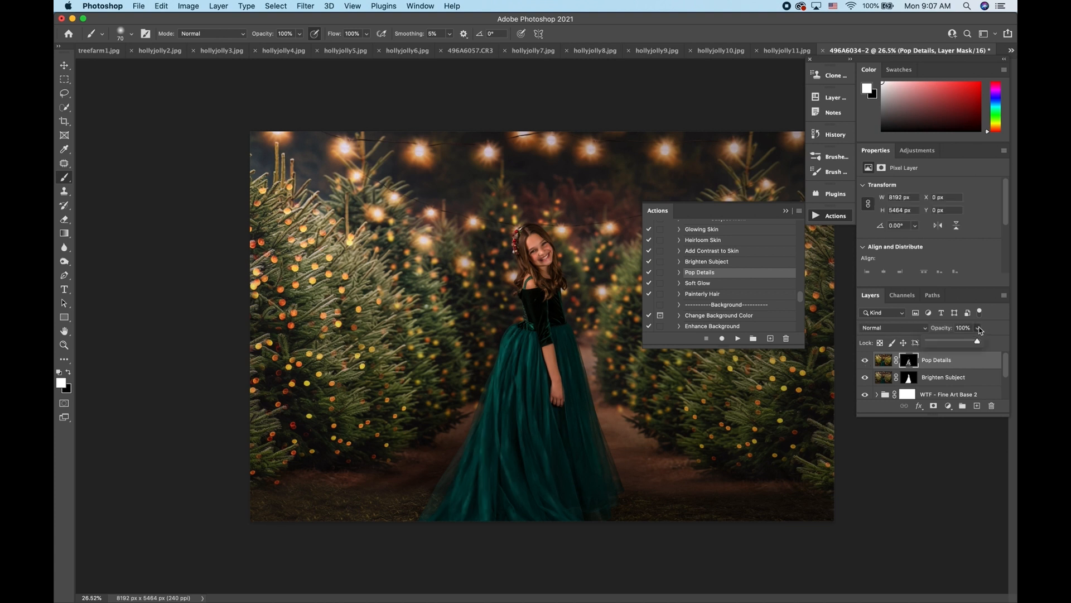
drag(981, 343, 970, 346)
Add a Selective Color adjustment layer and set its Cyans to Cyan -45% and Magenta -40%
click(218, 6)
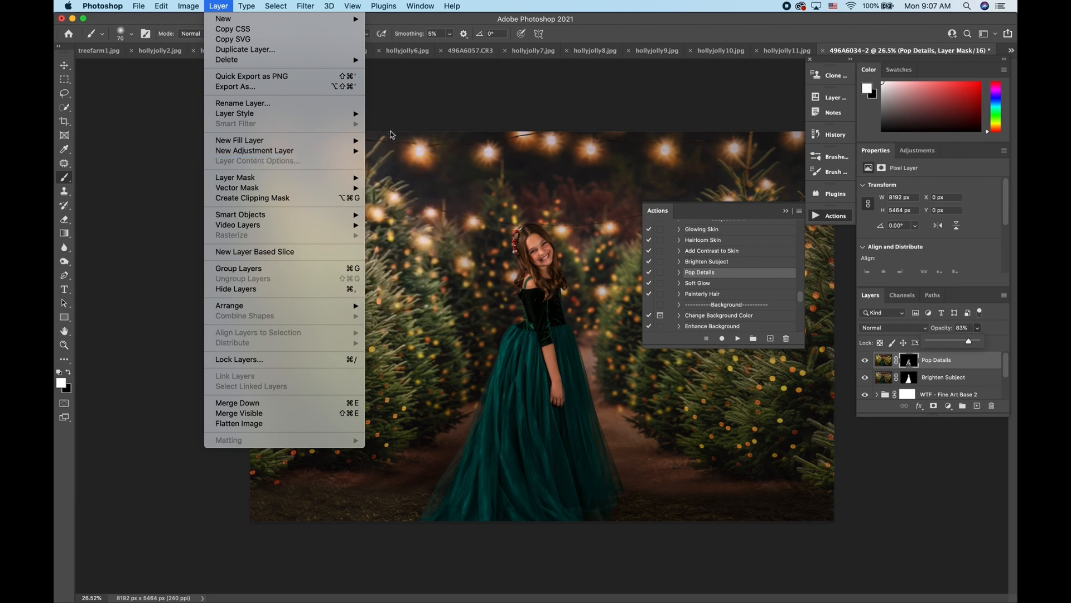
mouse_move(259, 151)
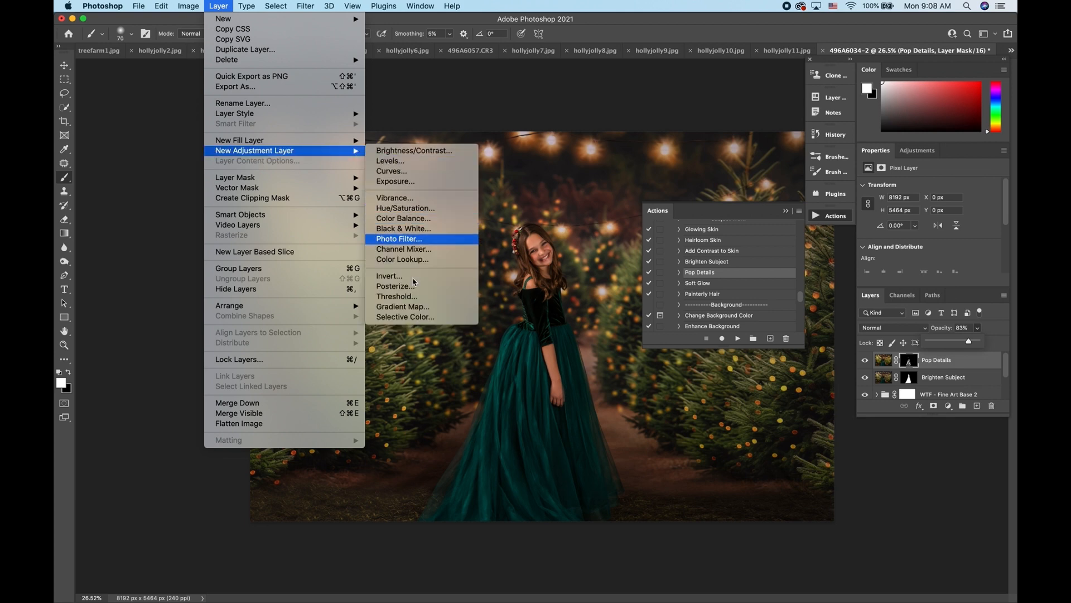
click(417, 317)
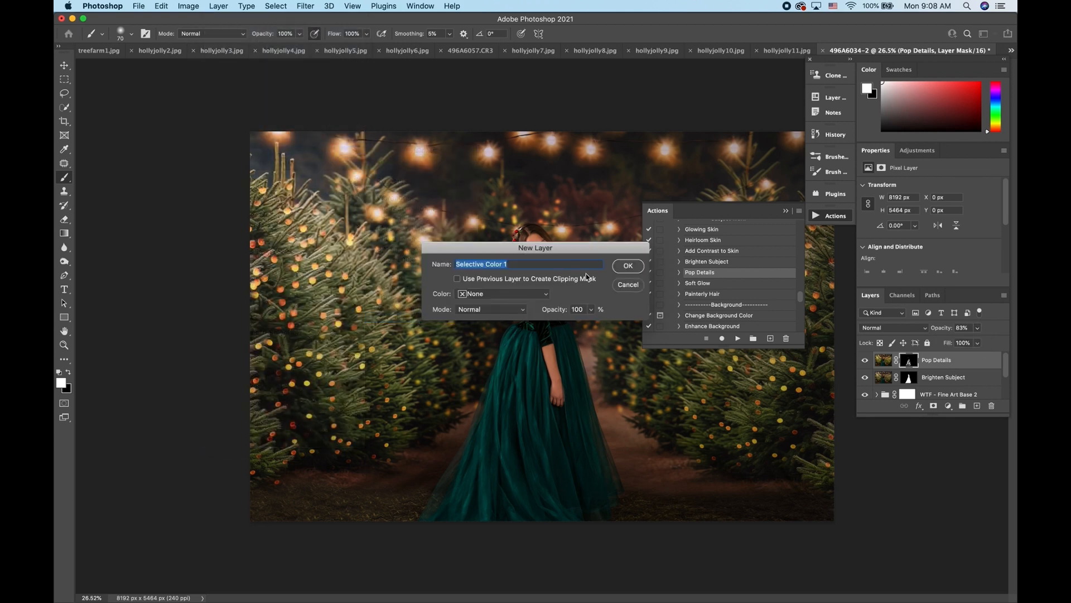
click(628, 266)
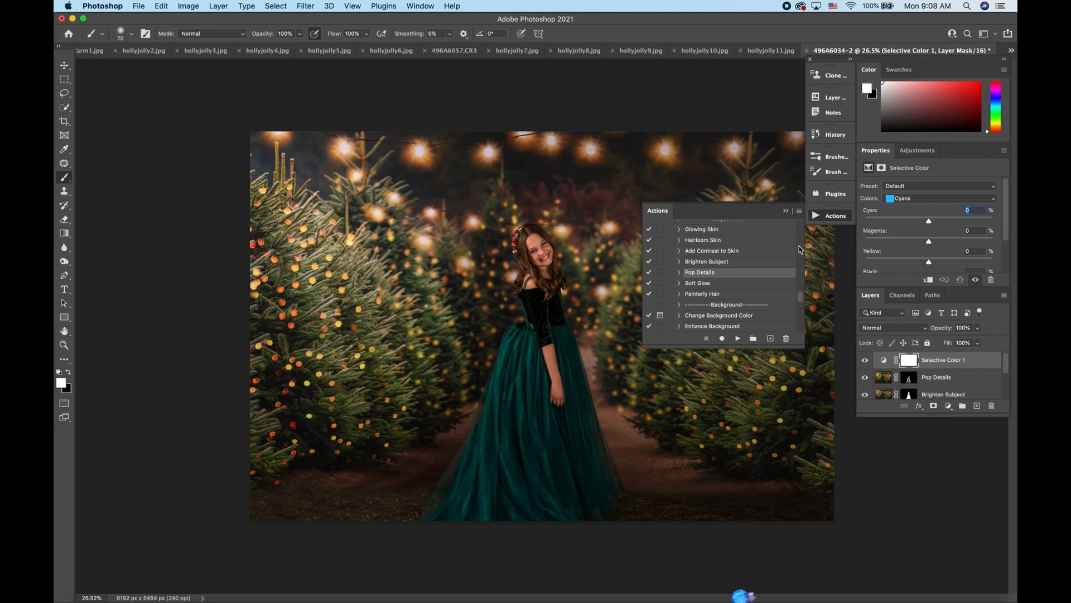
text(-45)
click(976, 231)
text(-40)
key(Tab)
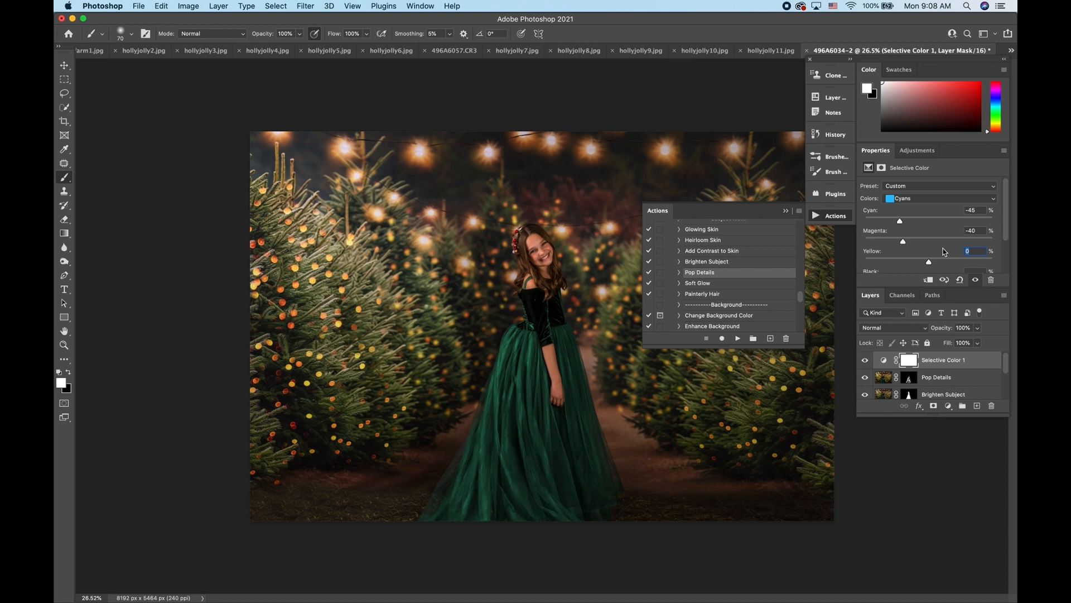
Set the Cyans' Yellow to +58% and Black to +60% in the Selective Color adjustment
text(60)
scroll(967, 250, down, 6)
scroll(953, 252, down, 2)
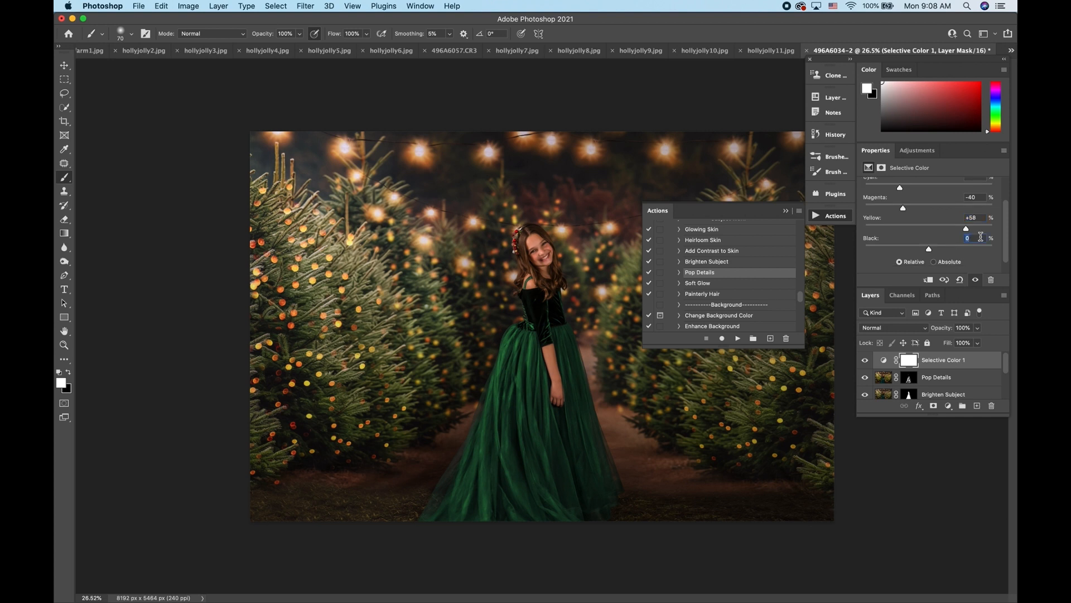
key(BackSpace)
text(6)
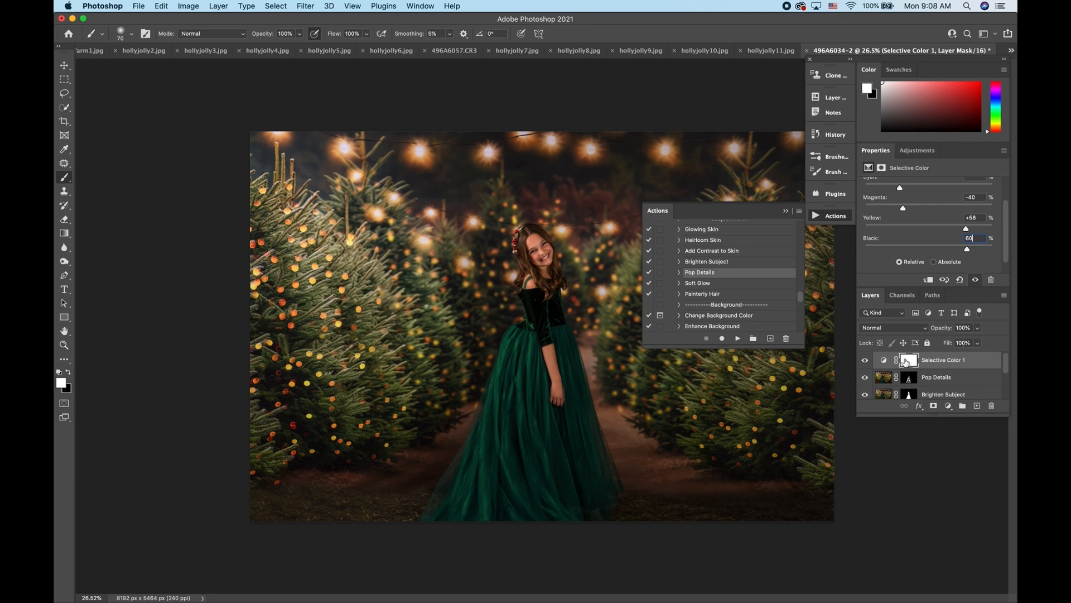
key(Return)
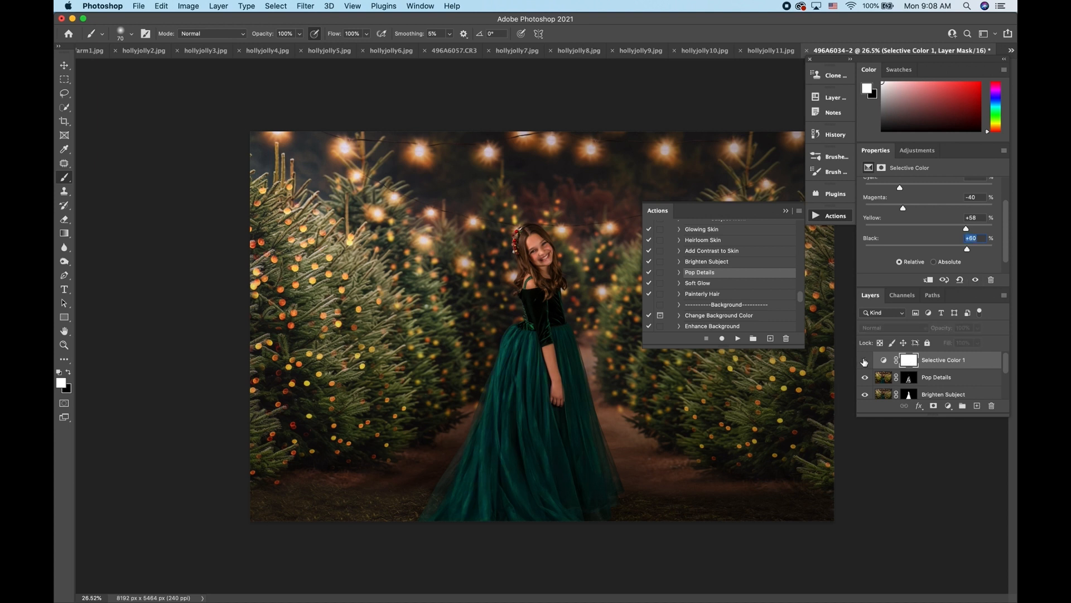
Lower the Selective Color 1 layer's opacity to 67% and compare the image with and without it
click(977, 328)
drag(977, 331, 961, 346)
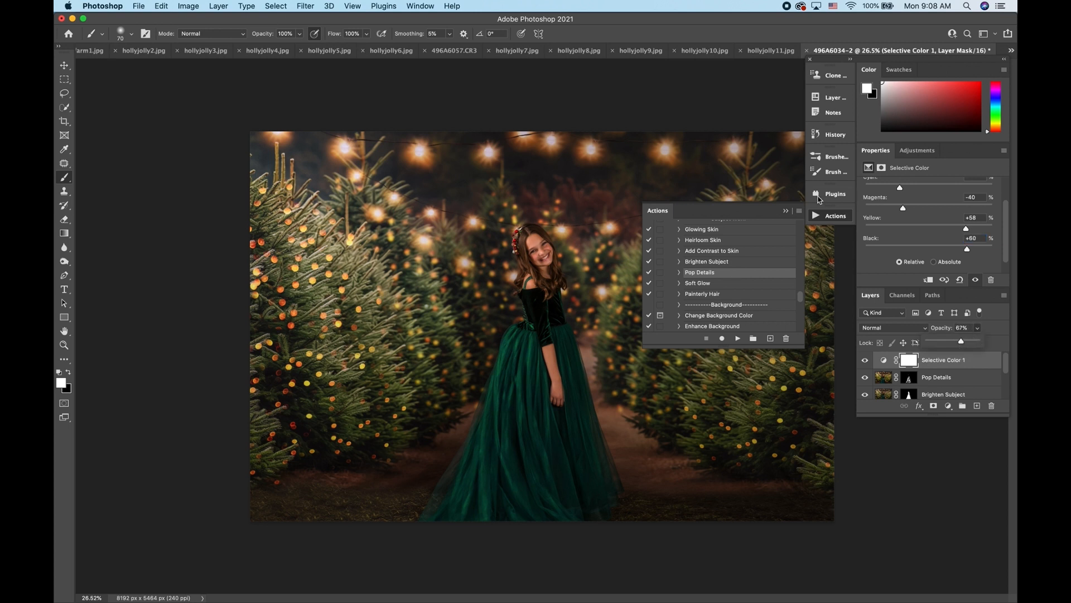
click(786, 210)
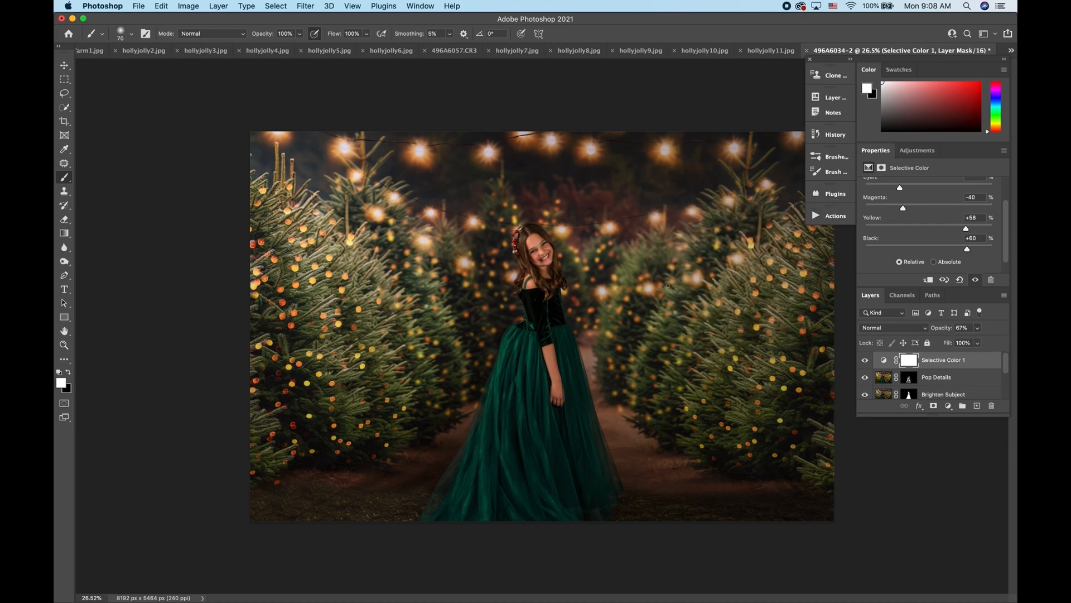
scroll(619, 293, up, 3)
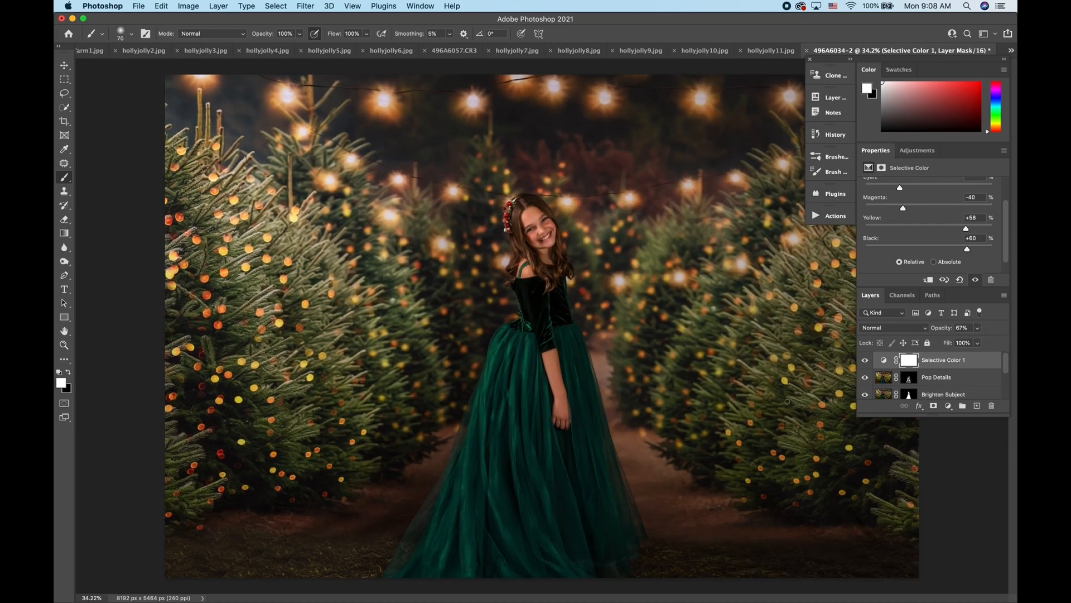
click(865, 360)
click(865, 360)
Add a second Selective Color adjustment layer and choose Yellows as the colour range to adjust
click(214, 6)
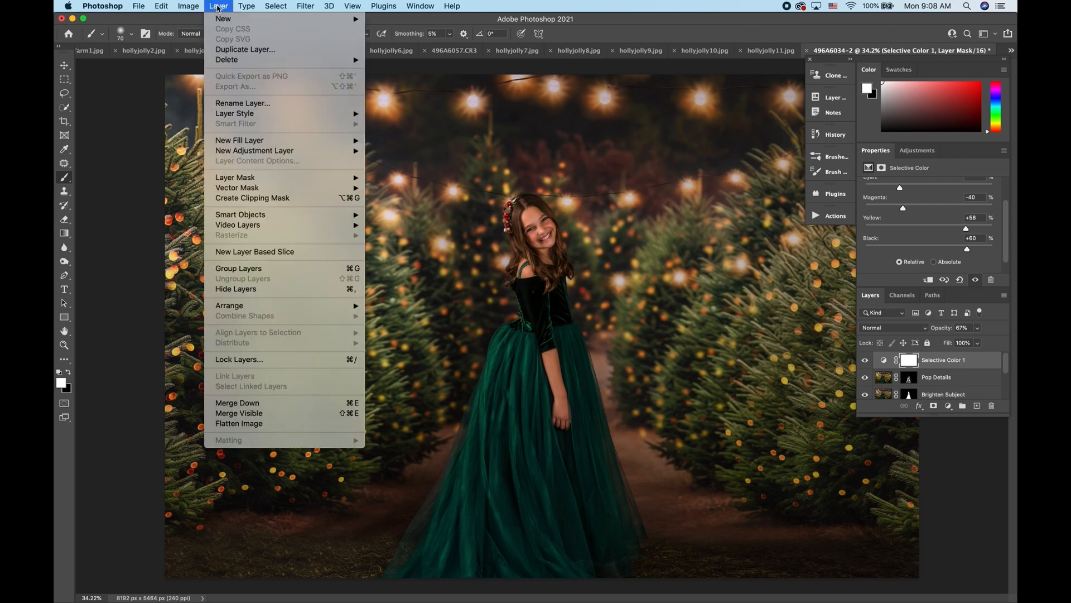
mouse_move(252, 151)
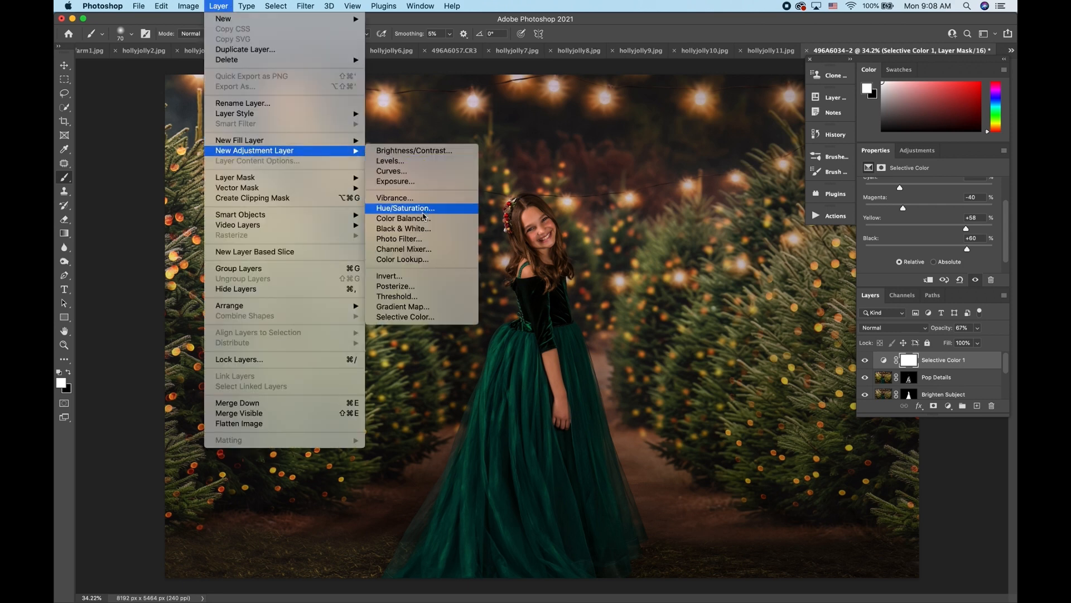
click(405, 317)
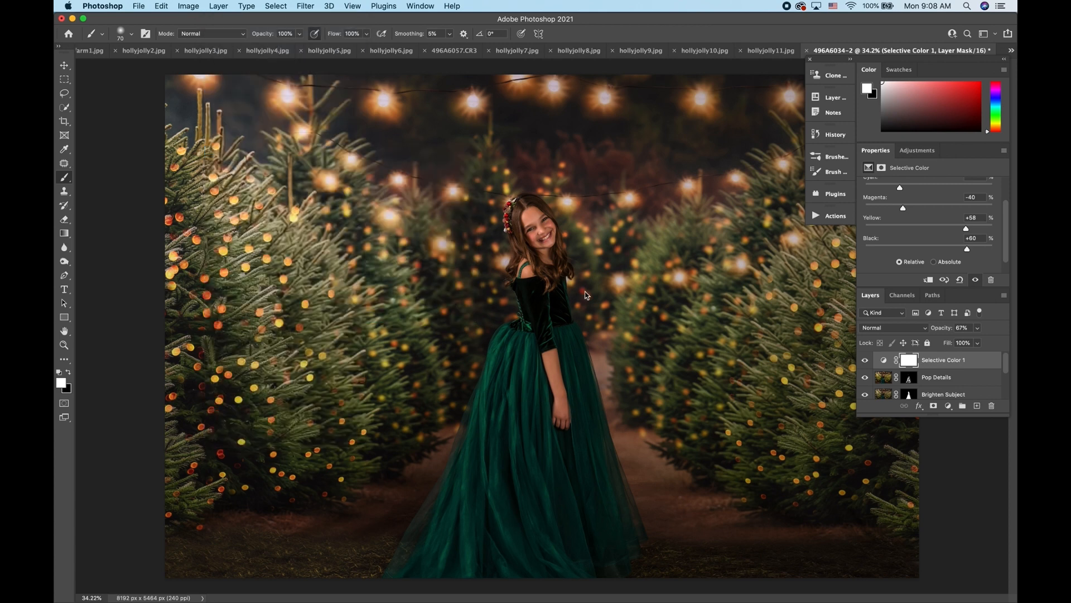
click(627, 263)
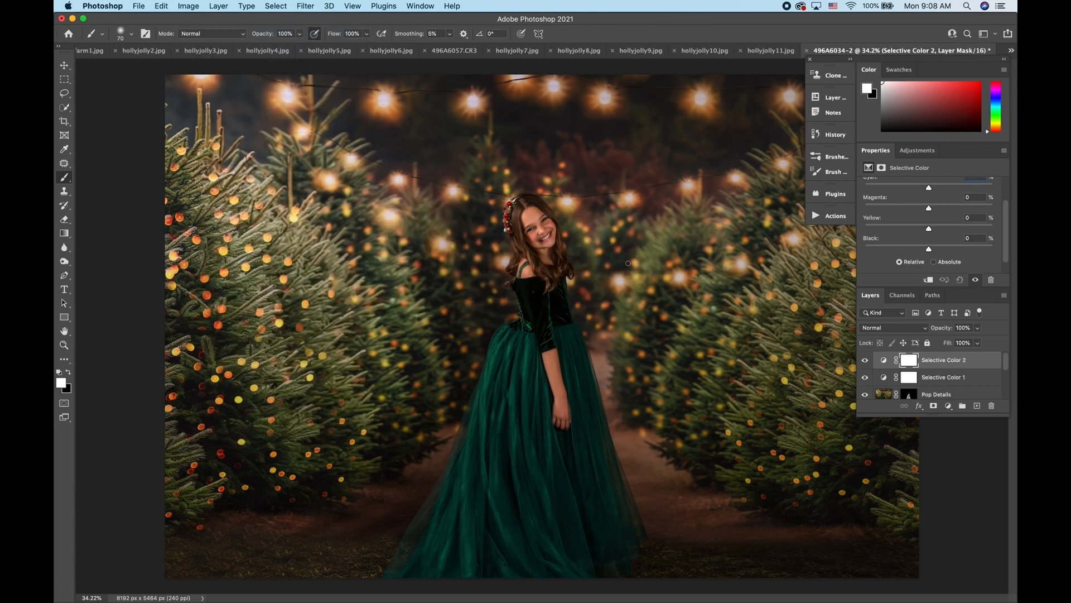
scroll(933, 191, up, 2)
click(923, 198)
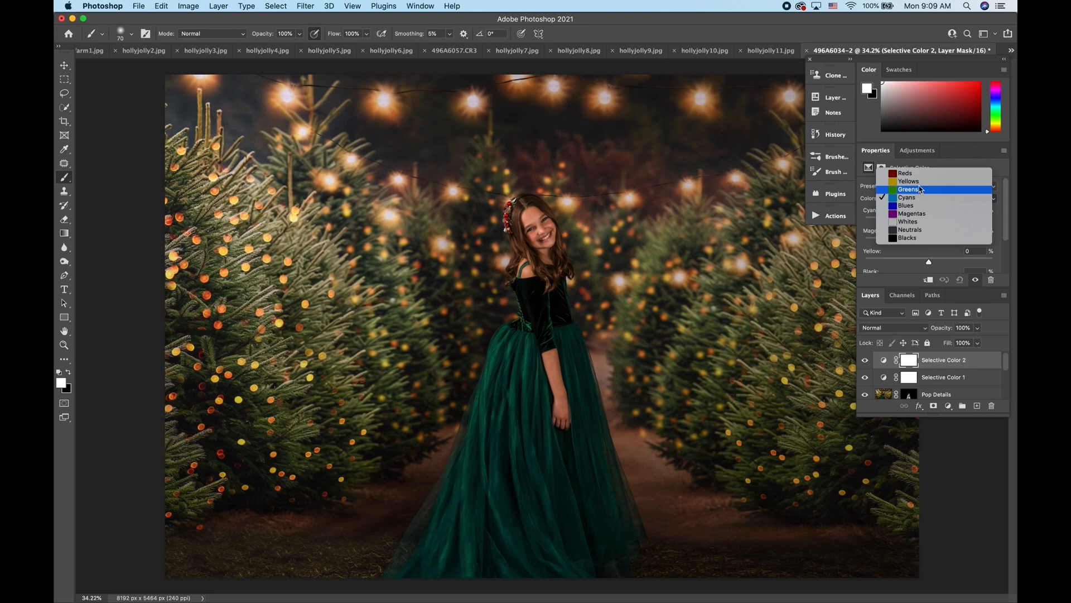
click(919, 183)
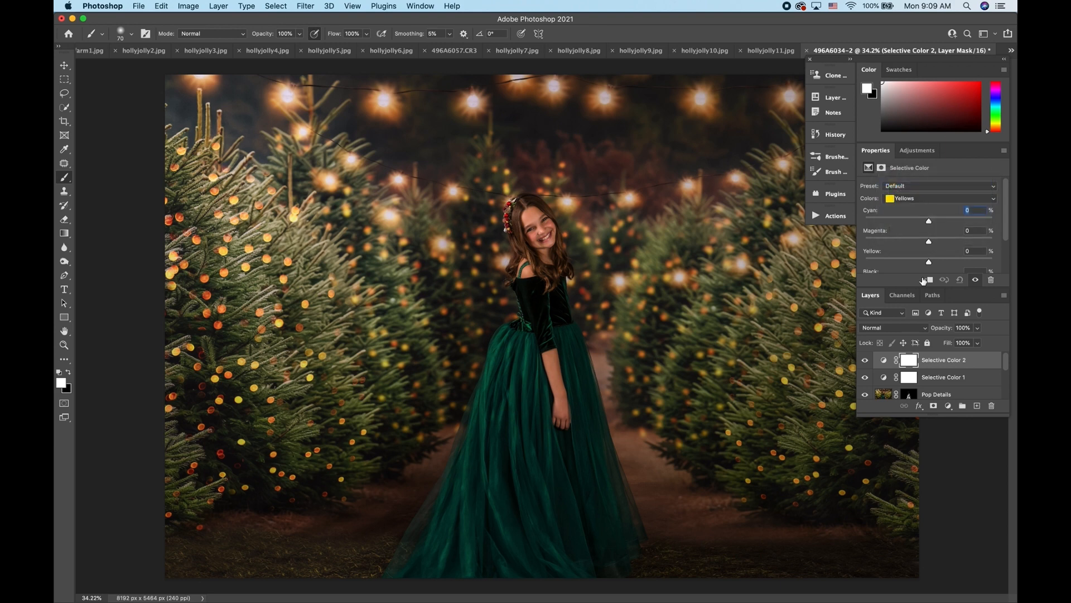
Set the Yellows' Magenta to -26% in Selective Color 2 and fine-tune the Yellow and Black amounts slightly
drag(929, 242, 912, 243)
click(866, 360)
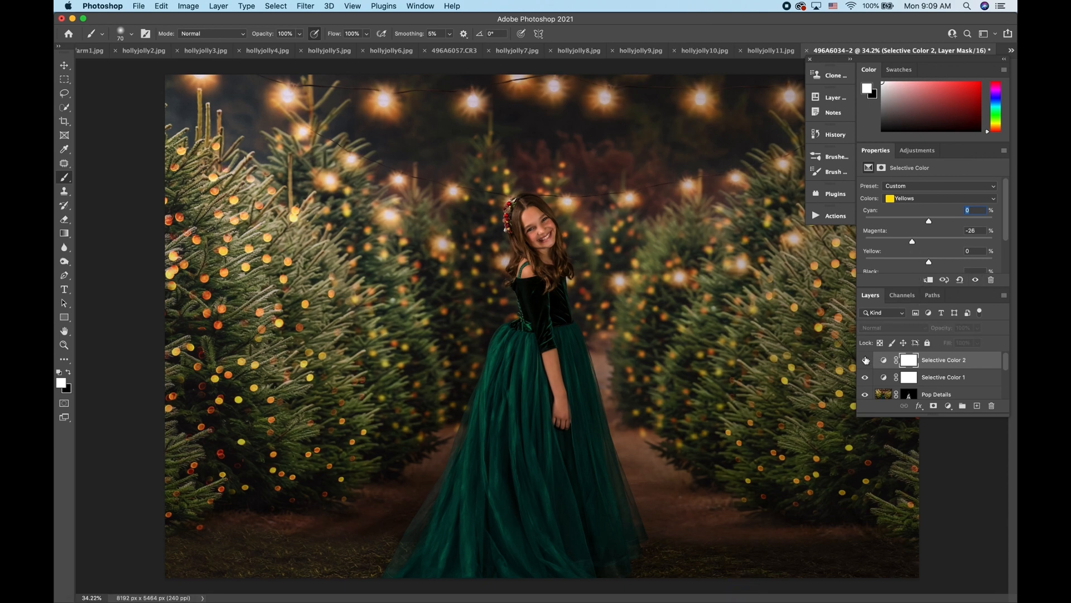
click(866, 360)
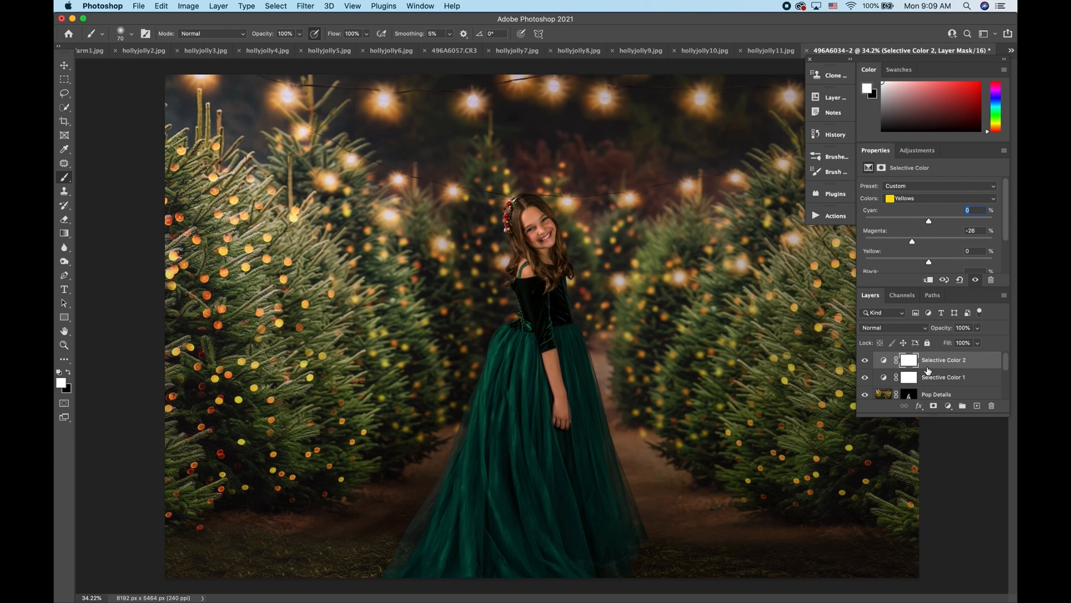
scroll(936, 264, down, 1)
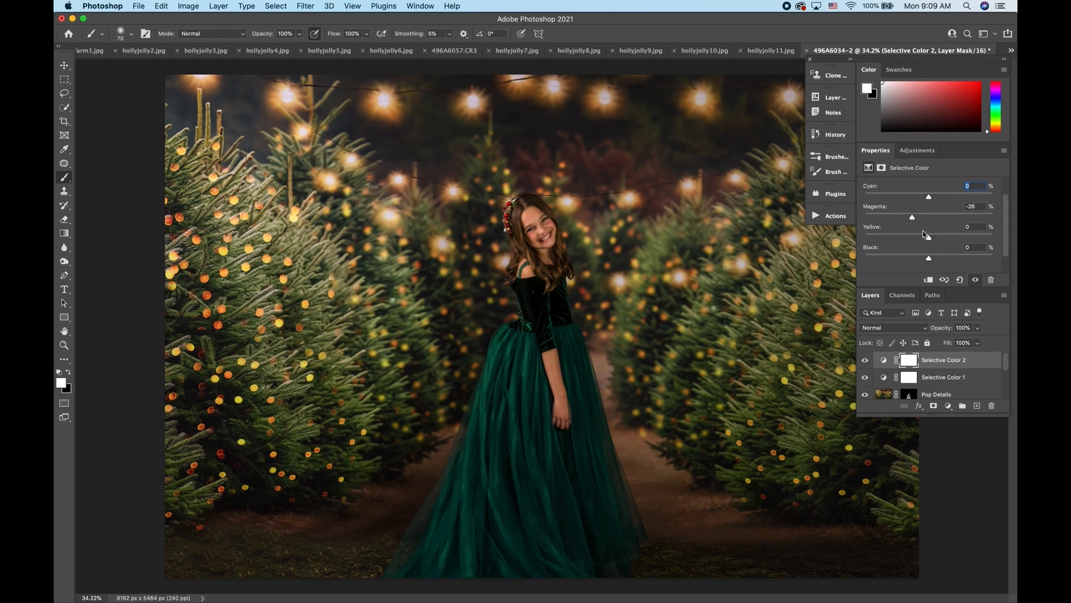
drag(929, 240, 927, 218)
scroll(919, 242, up, 1)
scroll(927, 218, down, 1)
drag(930, 258, 935, 260)
Invert the Selective Color 2 layer's mask to black
click(911, 361)
key(super+i)
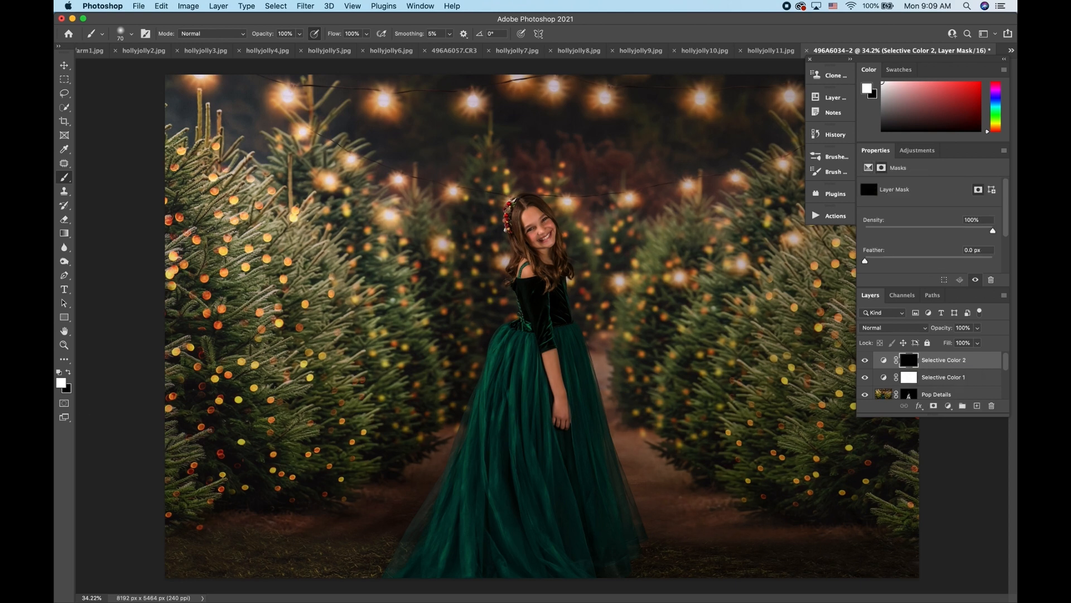
Paint white with a 1300 px brush on the Selective Color 2 mask over the trees on both sides of the girl
key(bracketright)
key(bracketright)
key(bracketright)
key(bracketright)
key(bracketright)
key(bracketright)
key(bracketright)
drag(337, 270, 383, 382)
drag(431, 260, 428, 314)
mouse_move(773, 373)
mouse_down()
mouse_move(759, 369)
mouse_move(733, 328)
mouse_up()
key(super+minus)
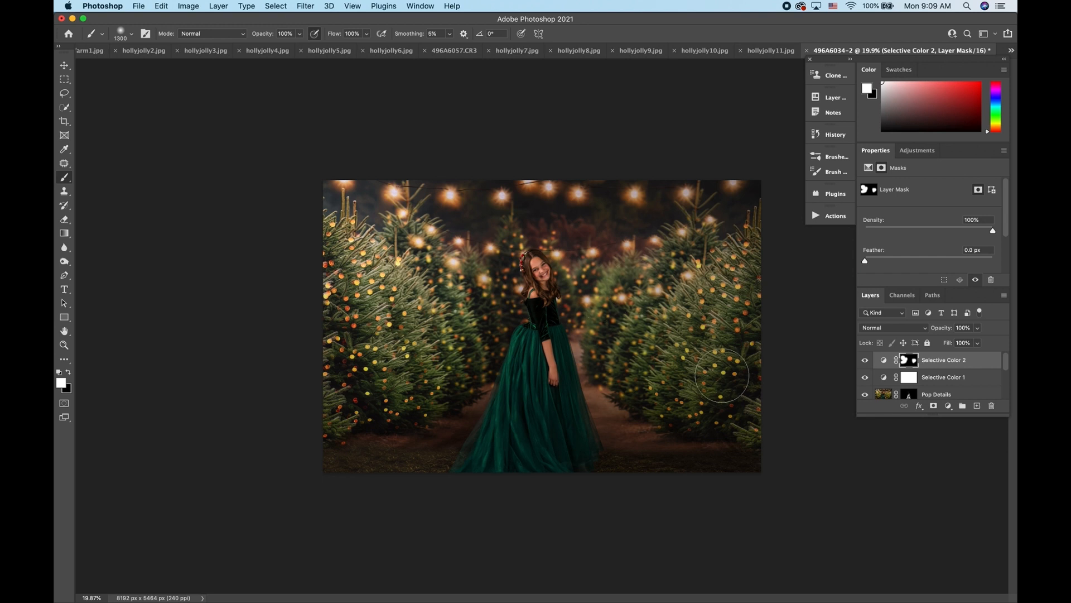
drag(719, 333, 675, 312)
Compare the image with and without the Selective Color 2 layer
click(865, 360)
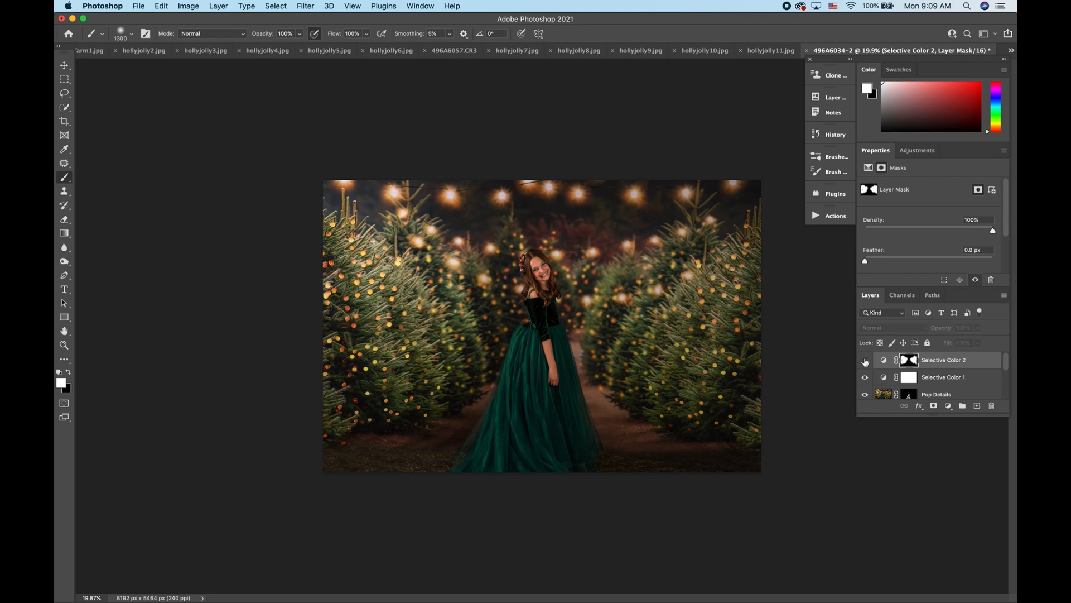
click(865, 361)
click(866, 361)
click(866, 360)
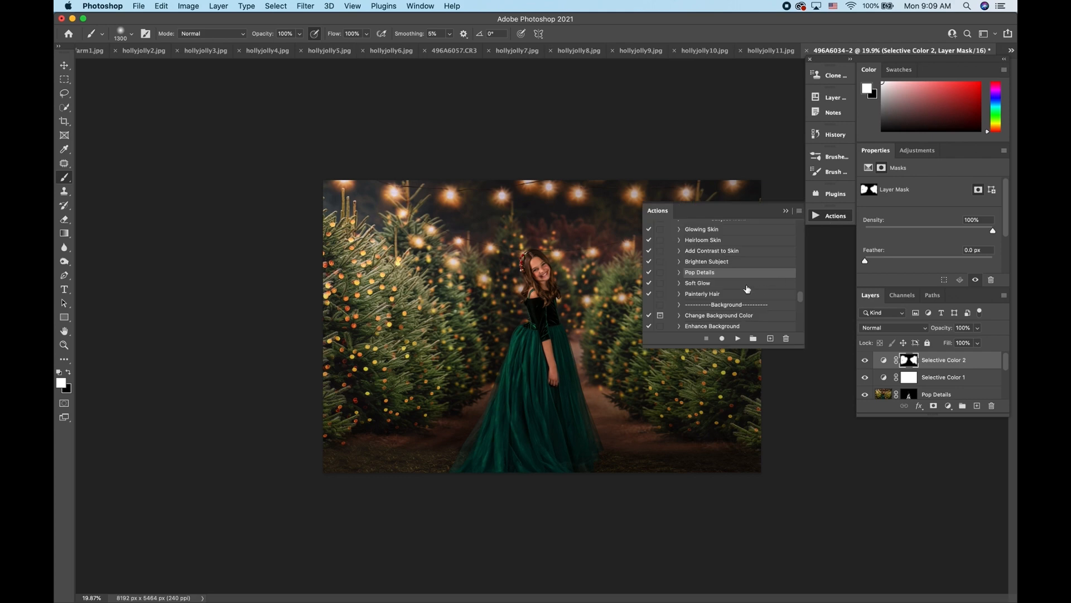
Run the Painterly Hair action on the portrait
click(831, 216)
scroll(730, 291, down, 2)
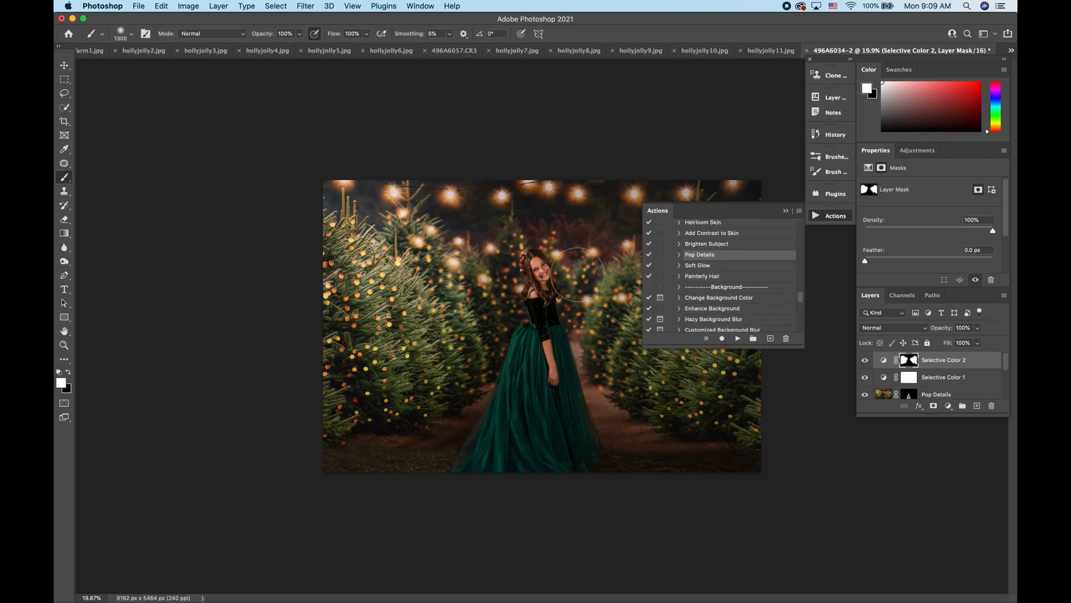
scroll(577, 275, up, 2)
scroll(577, 274, up, 5)
scroll(577, 274, up, 2)
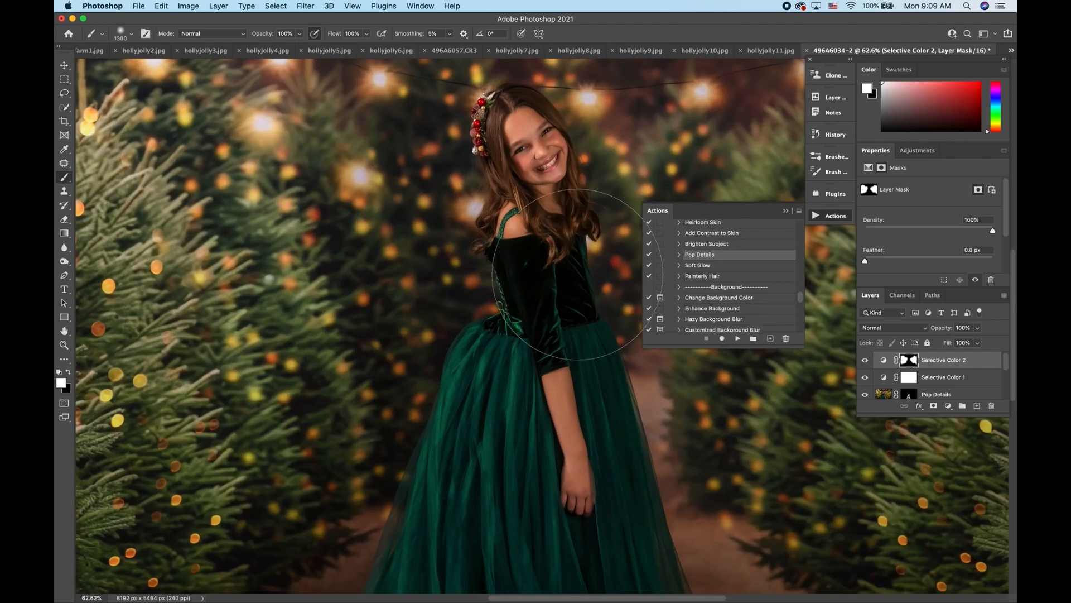
click(711, 277)
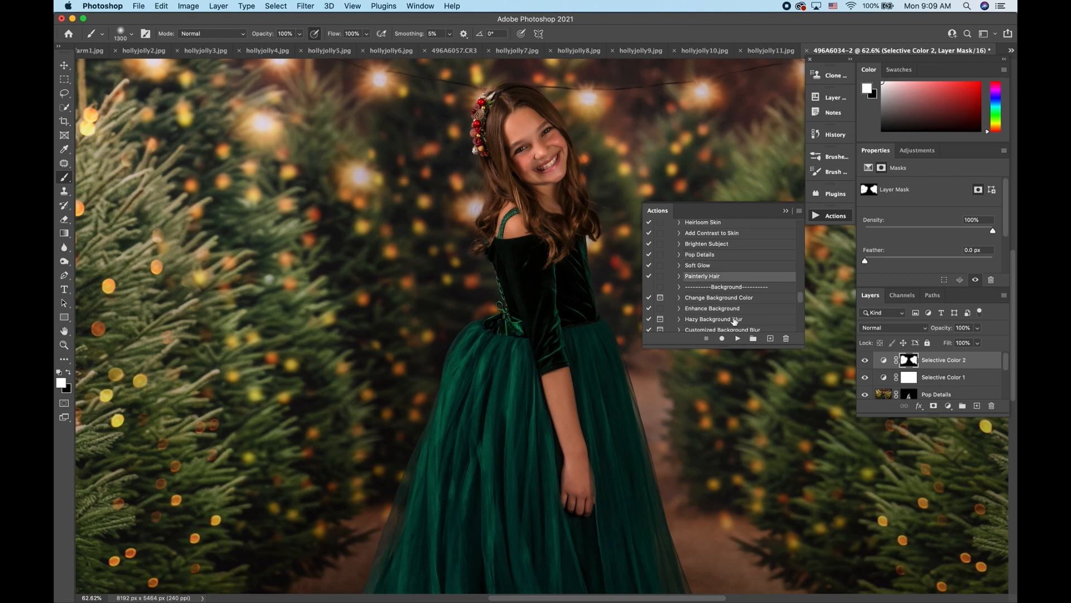
click(738, 338)
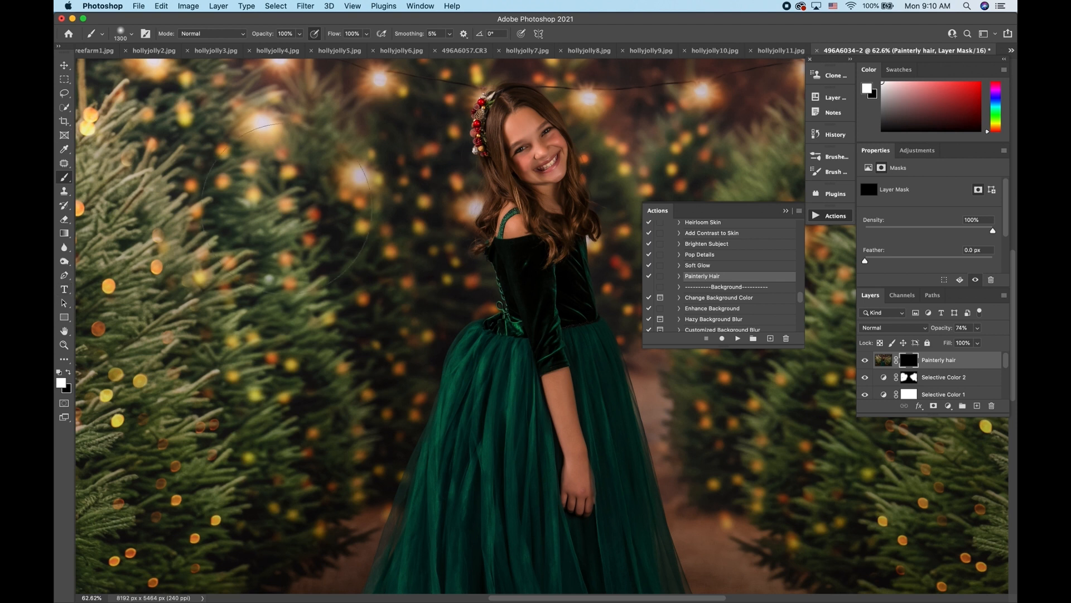
Paint white on the Painterly hair layer's mask over the girl's hair with a small brush, reducing its size to 30 px
key(bracketleft)
key(bracketleft)
key(bracketleft)
key(bracketleft)
key(bracketleft)
scroll(449, 216, up, 5)
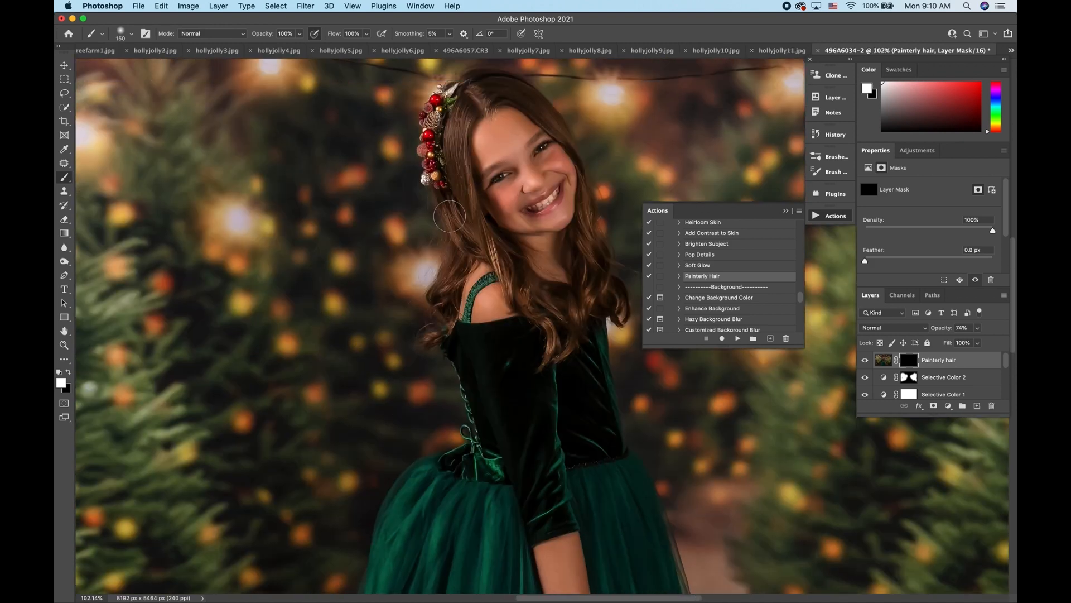
key(bracketleft)
key(bracketleft)
key(bracketleft)
key(bracketleft)
mouse_move(450, 280)
mouse_down()
mouse_move(429, 343)
mouse_move(432, 335)
mouse_up()
key(bracketleft)
key(bracketleft)
key(bracketleft)
key(bracketleft)
key(bracketleft)
Compare the image with and without the Painterly hair layer and lower the layer's opacity to 46%
click(865, 360)
click(865, 361)
drag(977, 328, 968, 351)
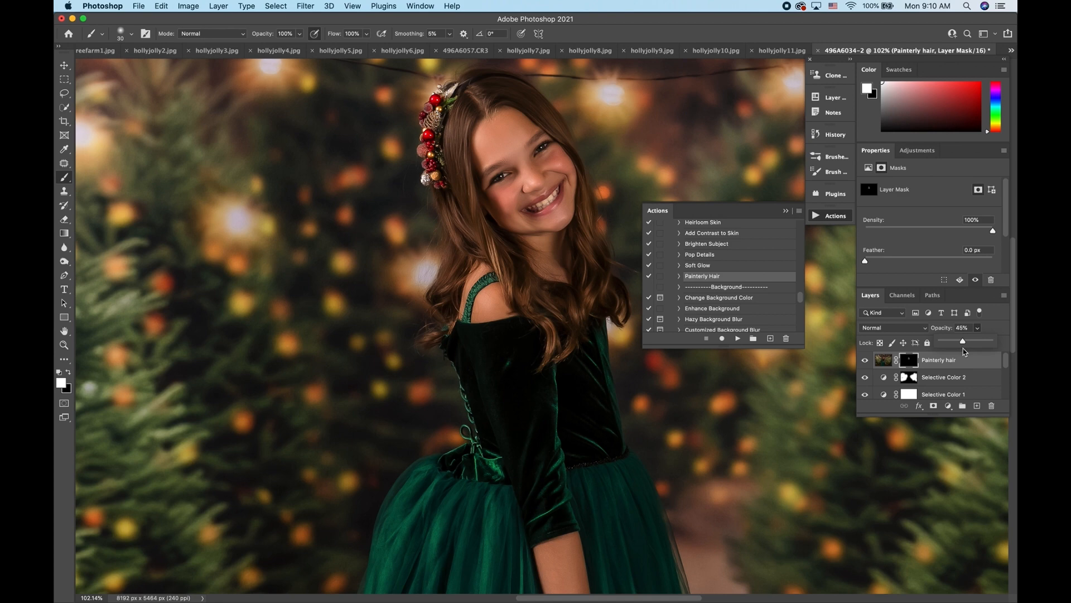
key(super+minus)
key(super+minus)
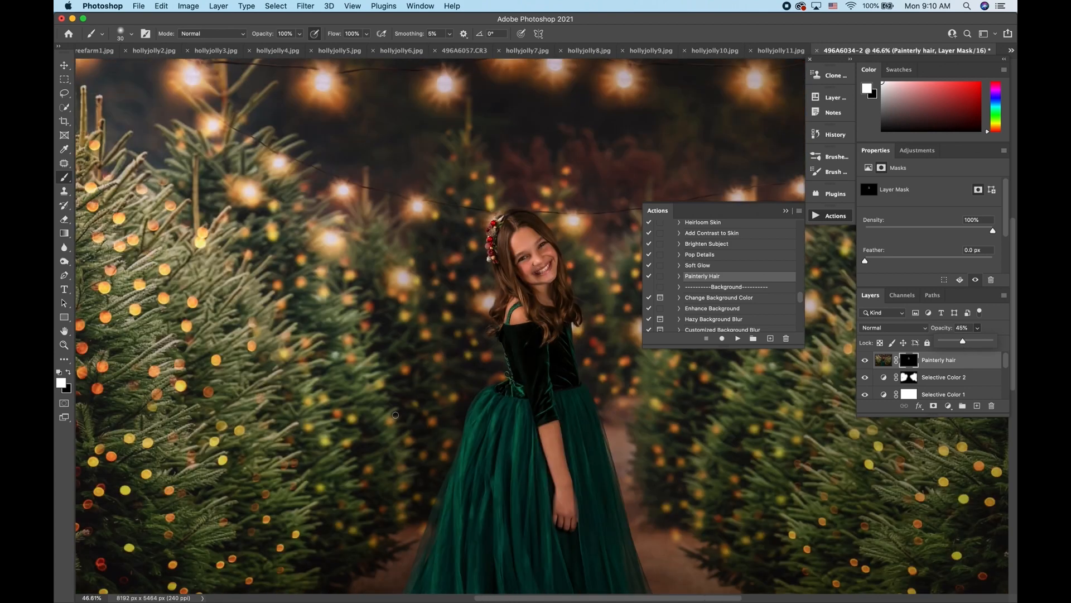
scroll(395, 415, down, 5)
scroll(395, 415, right, 4)
key(super+0)
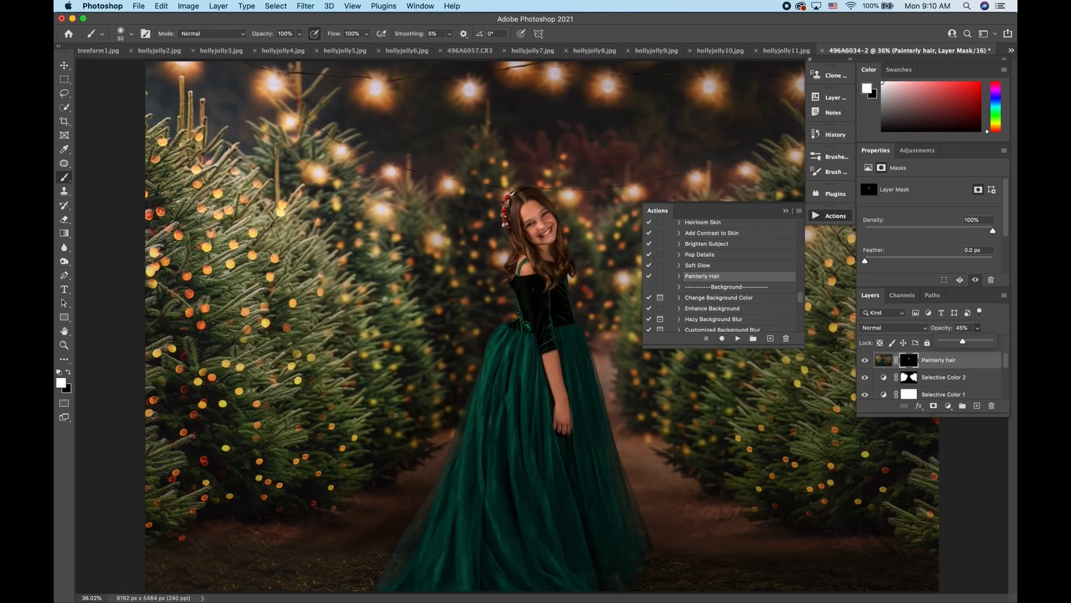
key(super+plus)
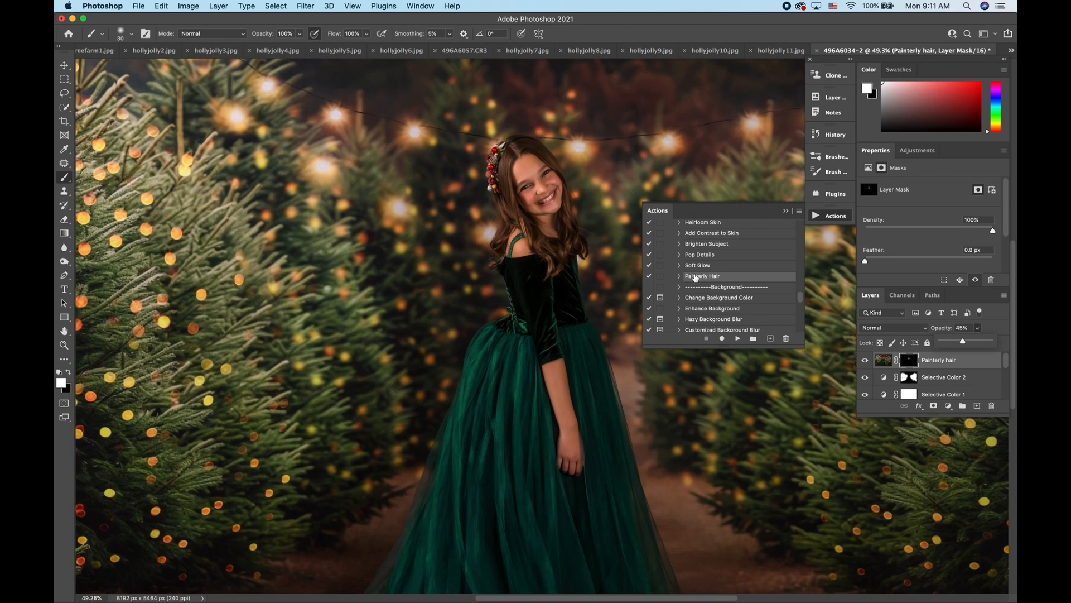
Run the Hazy Background Blur action and continue past its instructions message
scroll(755, 282, down, 3)
click(719, 276)
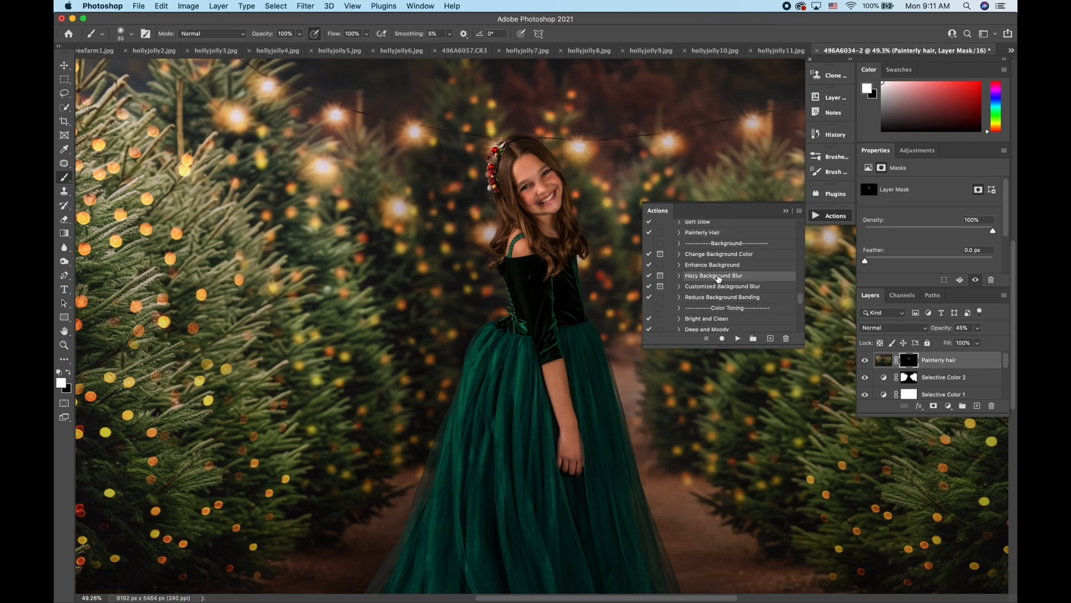
scroll(502, 302, down, 5)
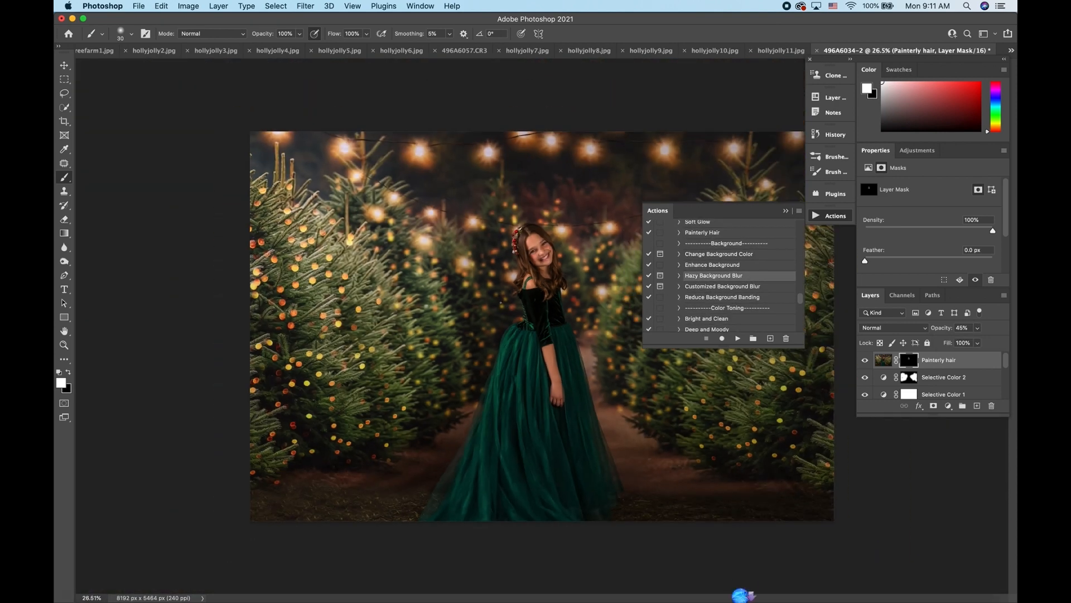
click(737, 339)
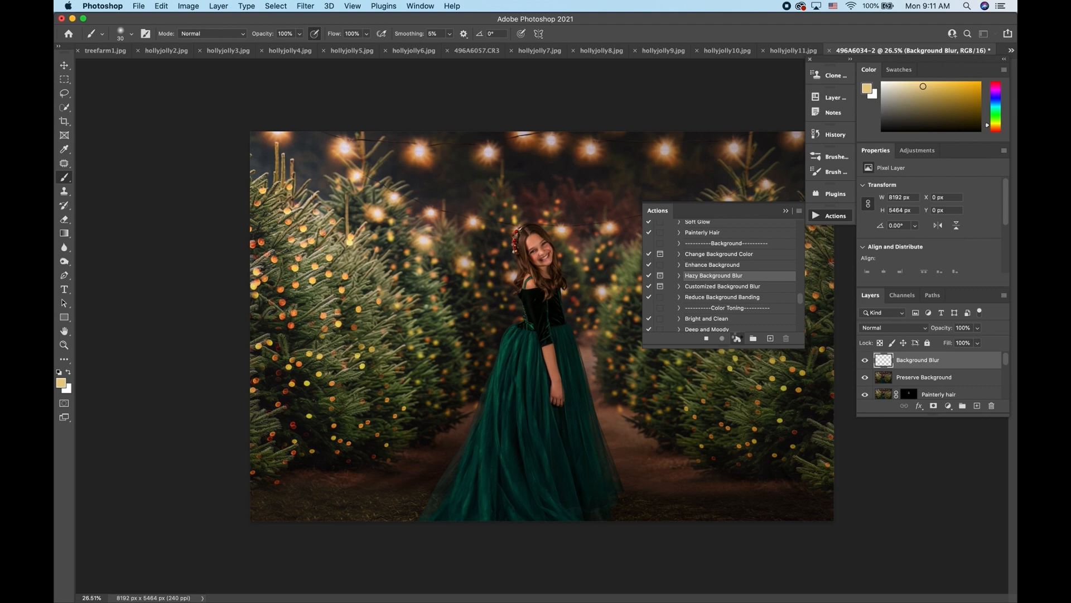
click(736, 338)
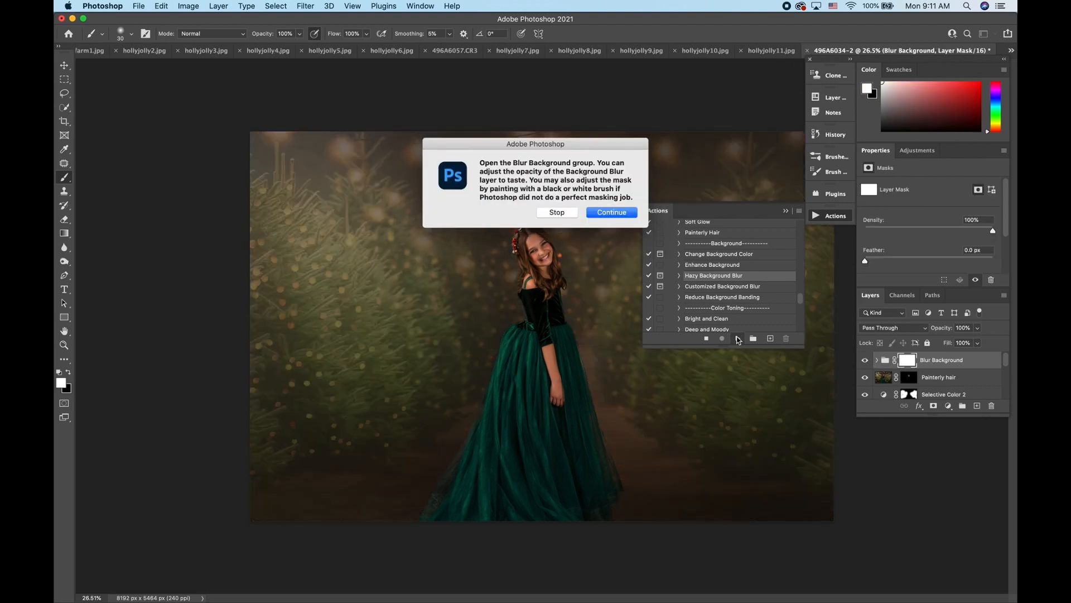
click(604, 214)
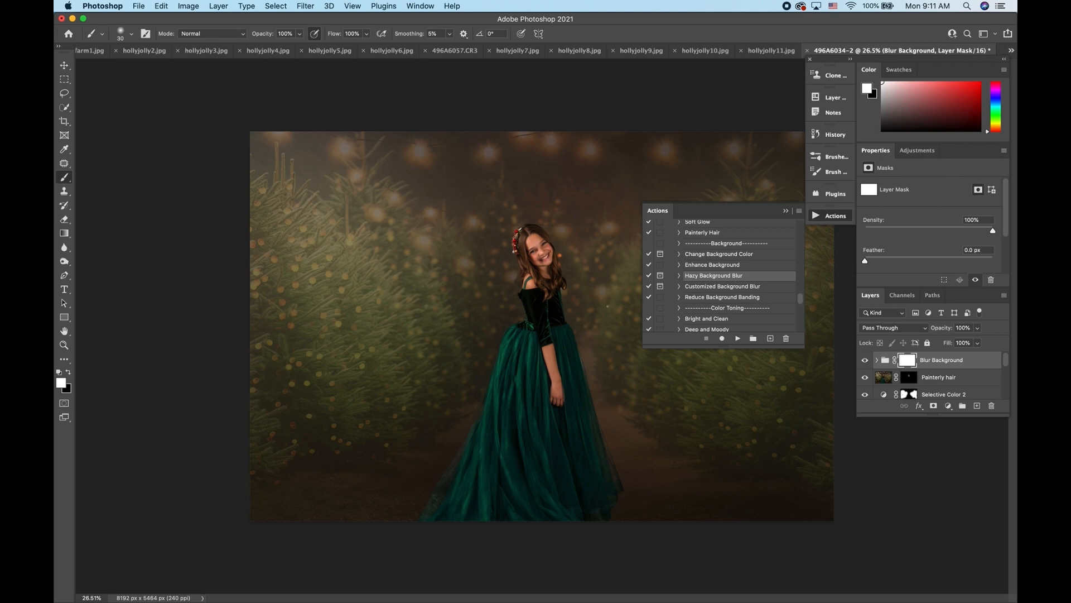
Look inside the Blur Background group and lower the whole group's opacity to 28%
click(876, 360)
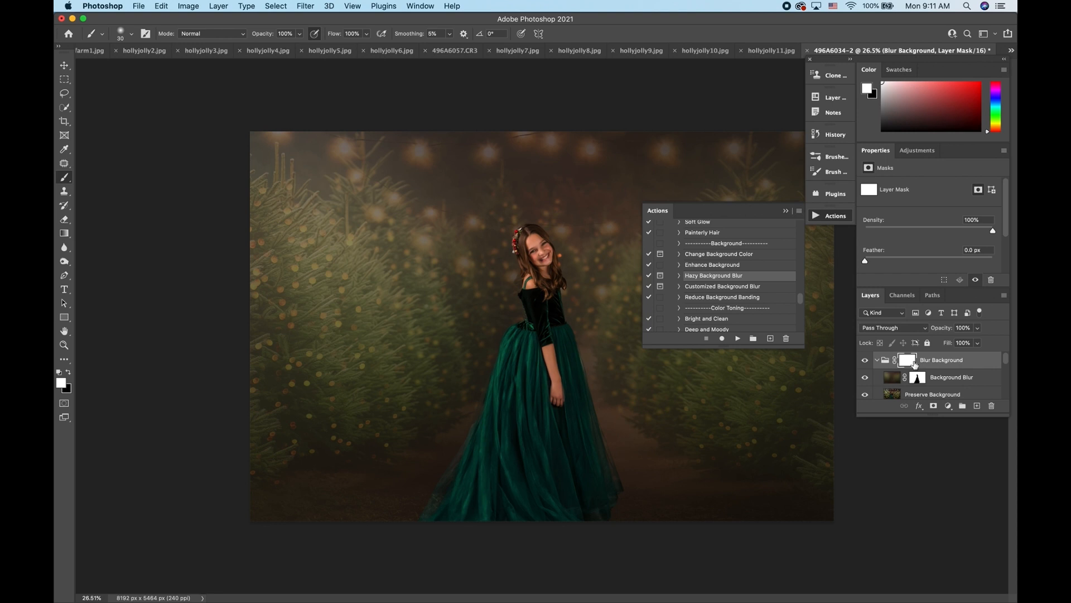
click(942, 360)
click(876, 360)
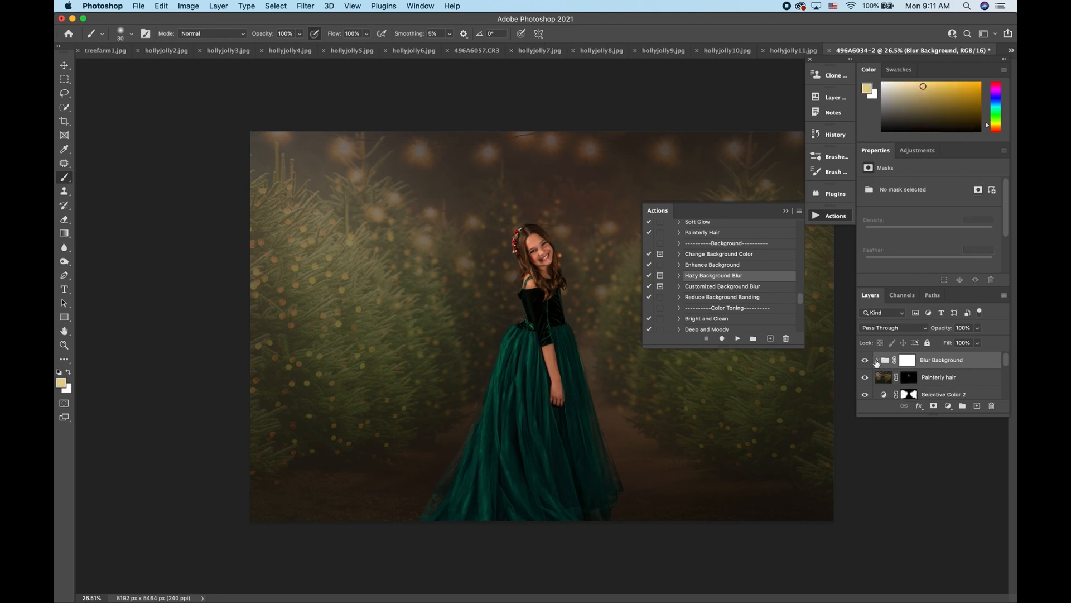
click(977, 328)
drag(940, 345, 943, 345)
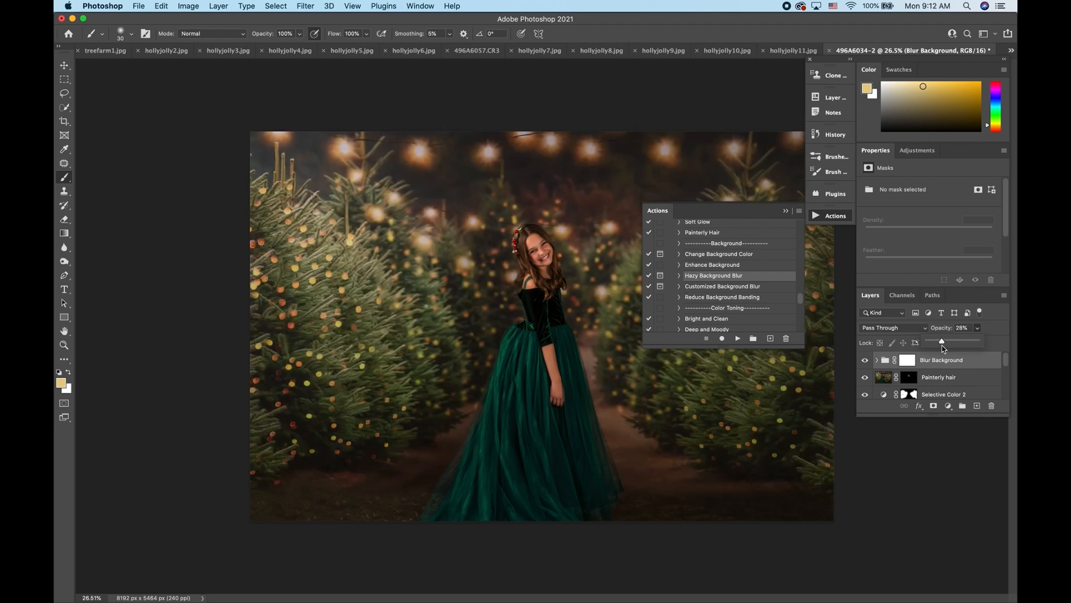
Compare the image with and without the Blur Background group
click(864, 360)
click(865, 360)
click(864, 360)
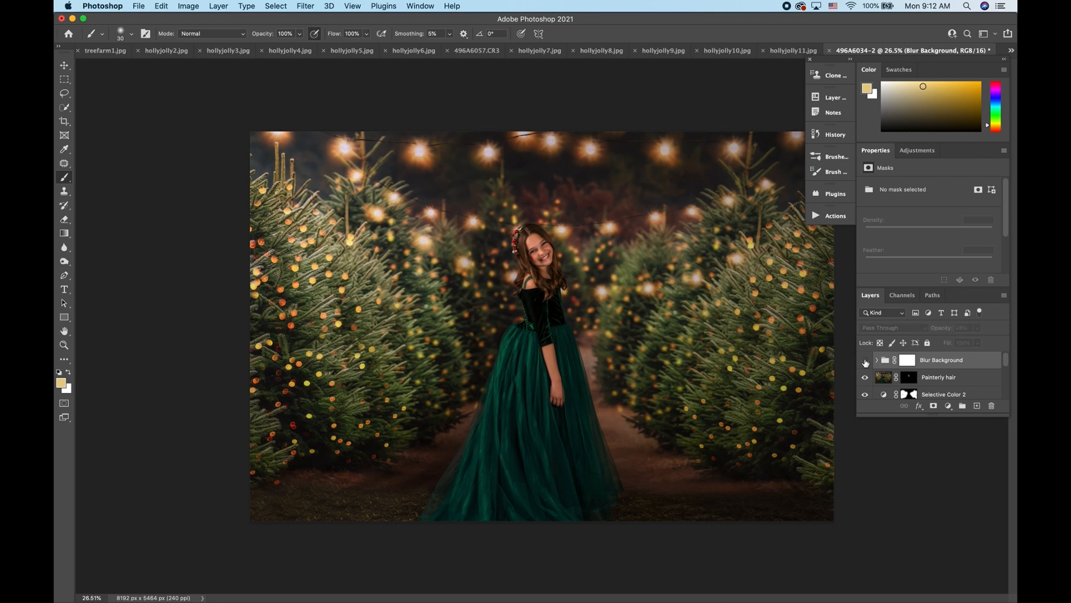
click(865, 360)
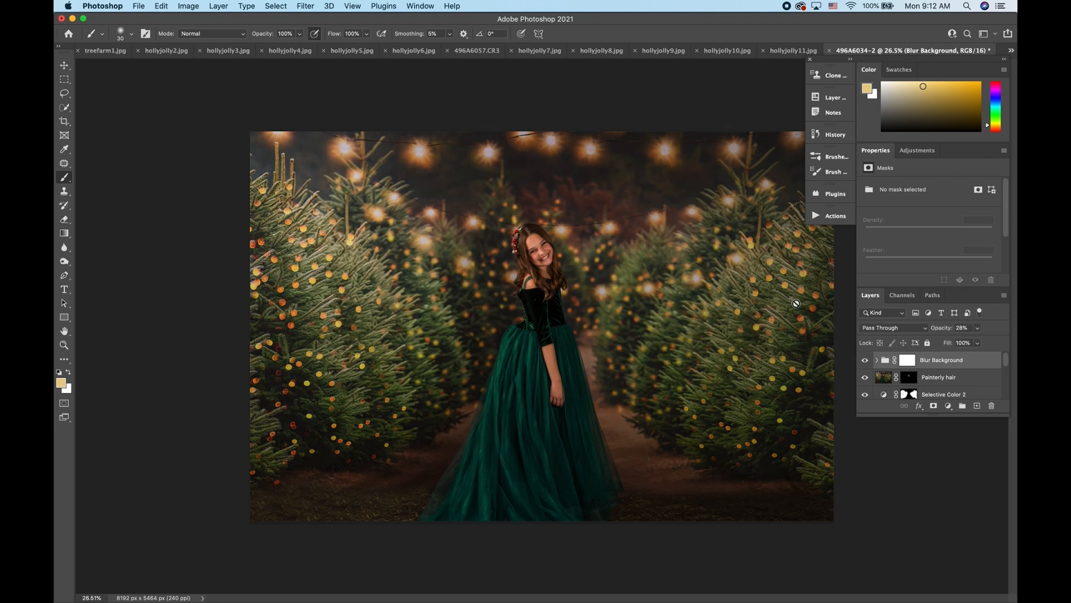
Browse the color toning and contrast actions and run Golden Contrast
click(831, 215)
scroll(709, 299, down, 2)
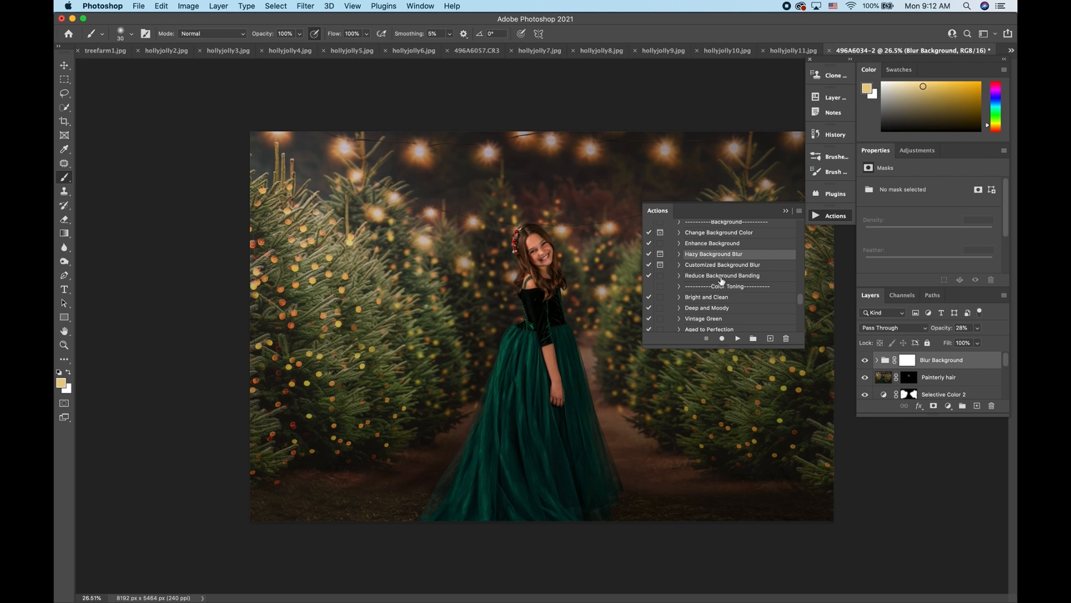
scroll(725, 283, down, 3)
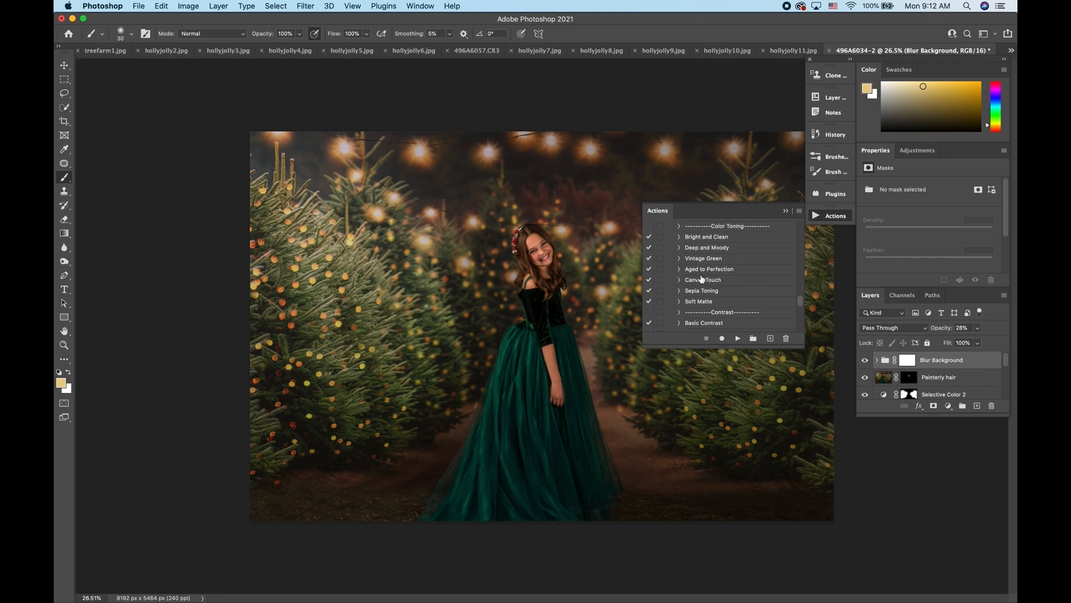
scroll(701, 295, down, 1)
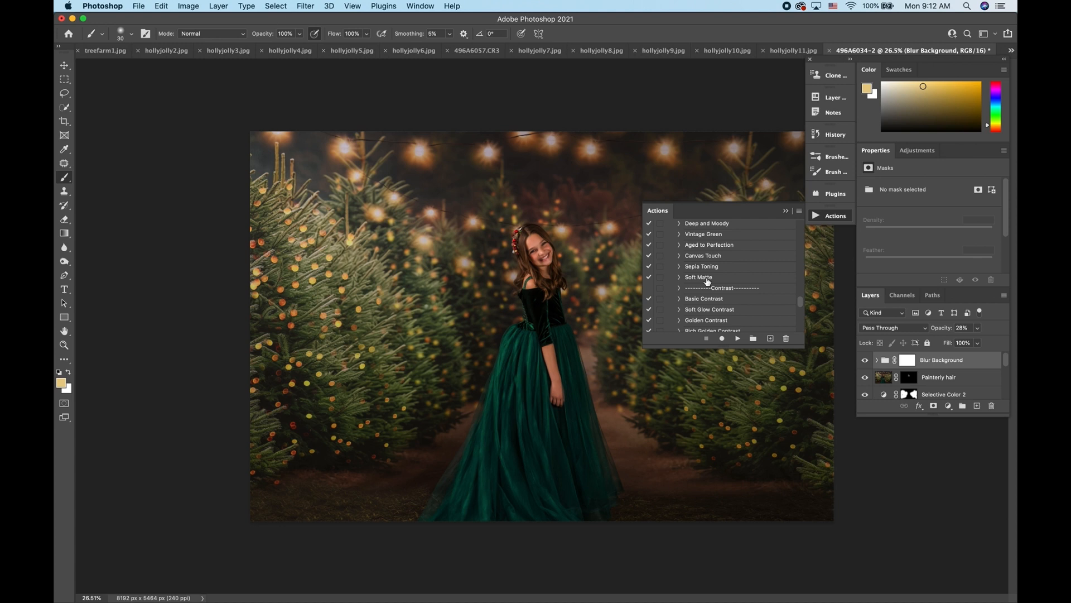
scroll(708, 282, down, 5)
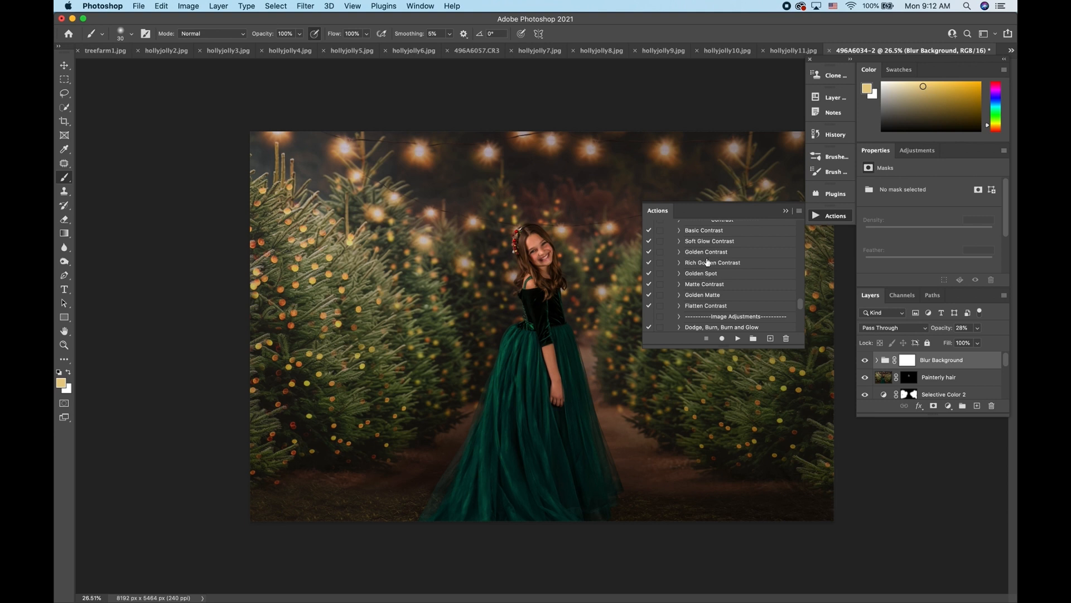
scroll(708, 262, up, 1)
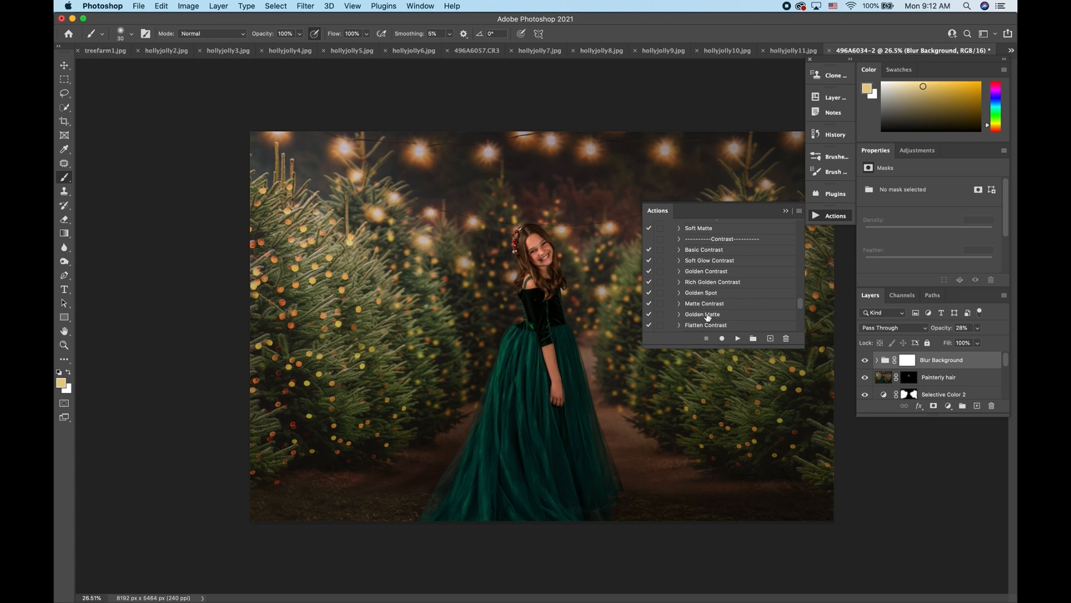
click(704, 273)
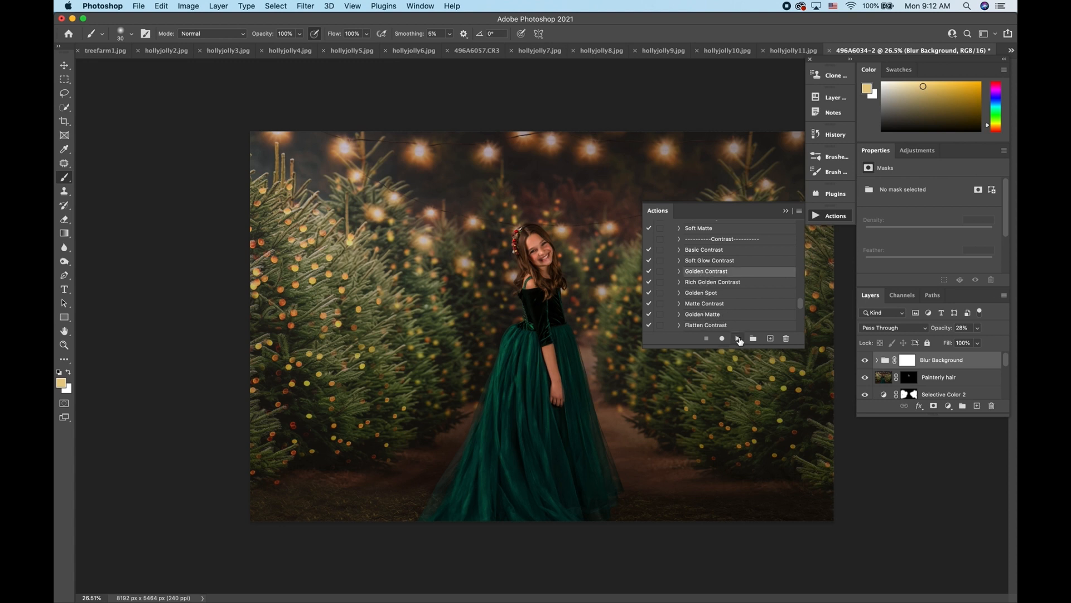
click(739, 339)
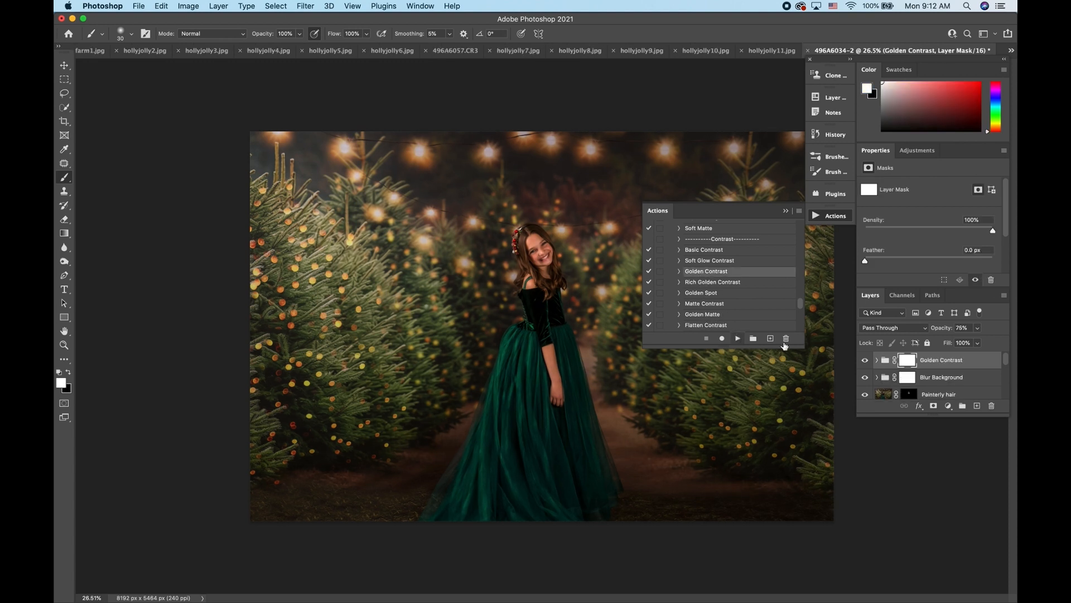
Compare the image with and without the Golden Contrast group and lower the group's opacity to 43%
click(864, 361)
click(865, 361)
click(865, 361)
click(865, 361)
click(938, 361)
click(977, 328)
drag(977, 342, 965, 345)
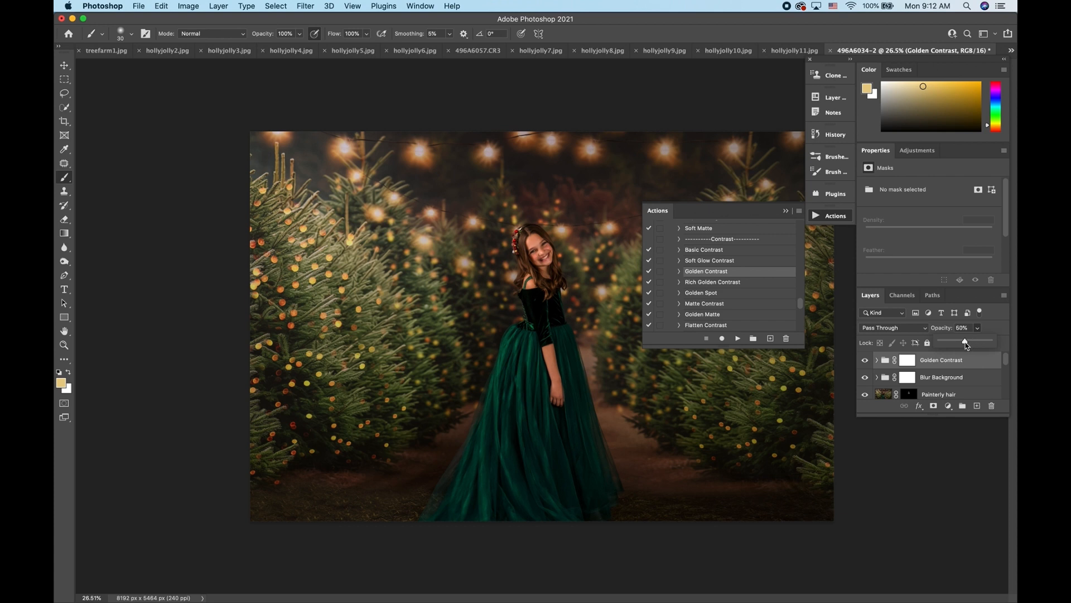
Paint black on the Add warmth mask in the Golden Contrast group over the girl's face, using a 500 px brush at 47% flow
click(876, 361)
scroll(942, 371, down, 2)
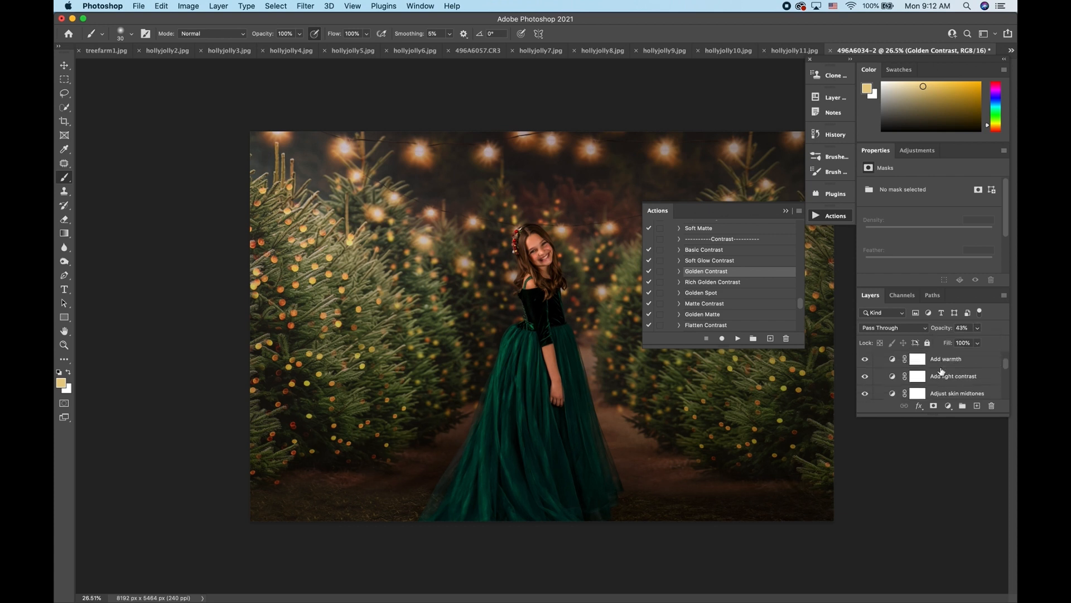
click(921, 362)
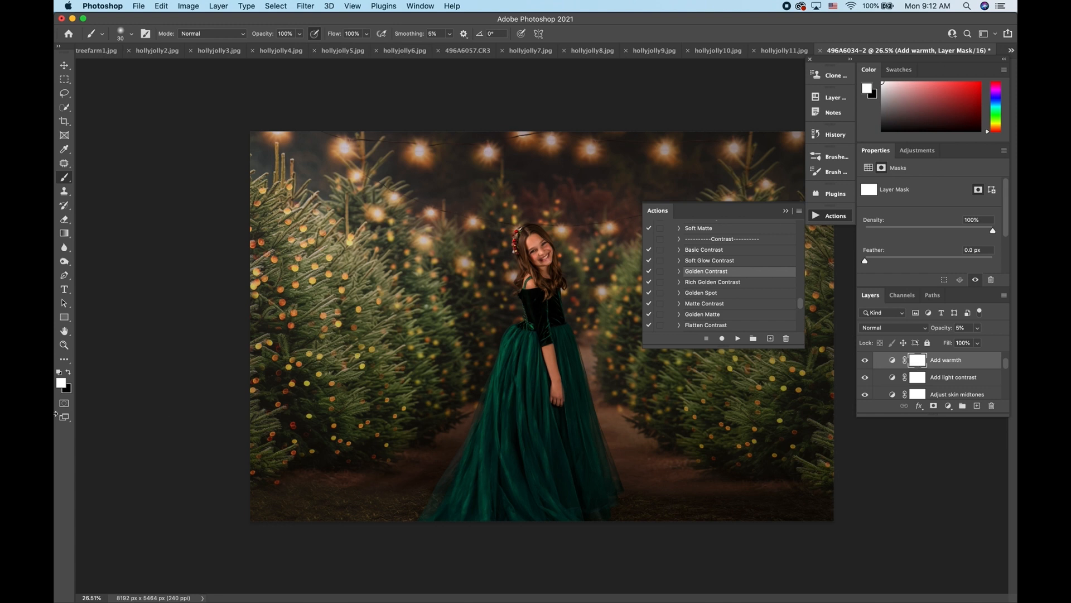
click(68, 371)
click(366, 34)
drag(370, 45, 342, 49)
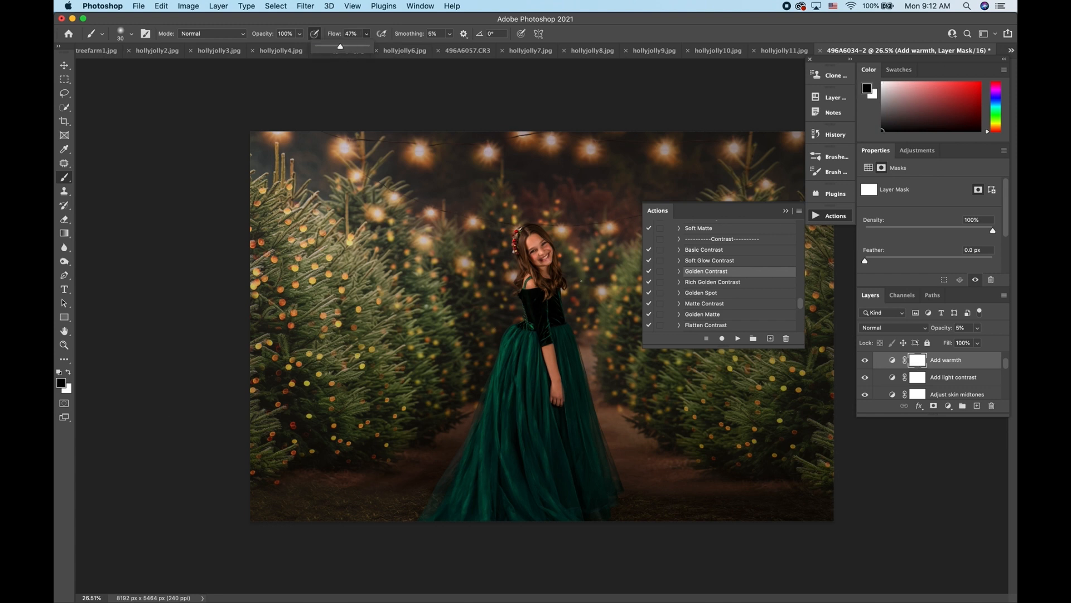
key(bracketright)
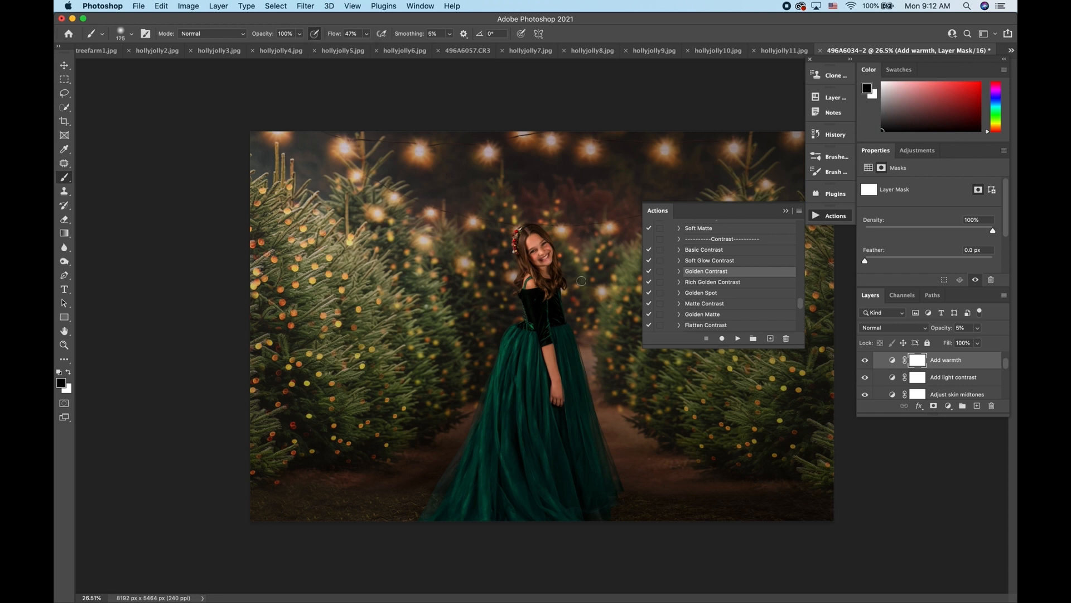
key(bracketright)
key(bracketright)
key(bracketright)
key(bracketright)
key(bracketright)
mouse_move(542, 254)
mouse_down()
mouse_move(534, 244)
mouse_move(544, 278)
mouse_up()
scroll(935, 377, up, 3)
click(877, 360)
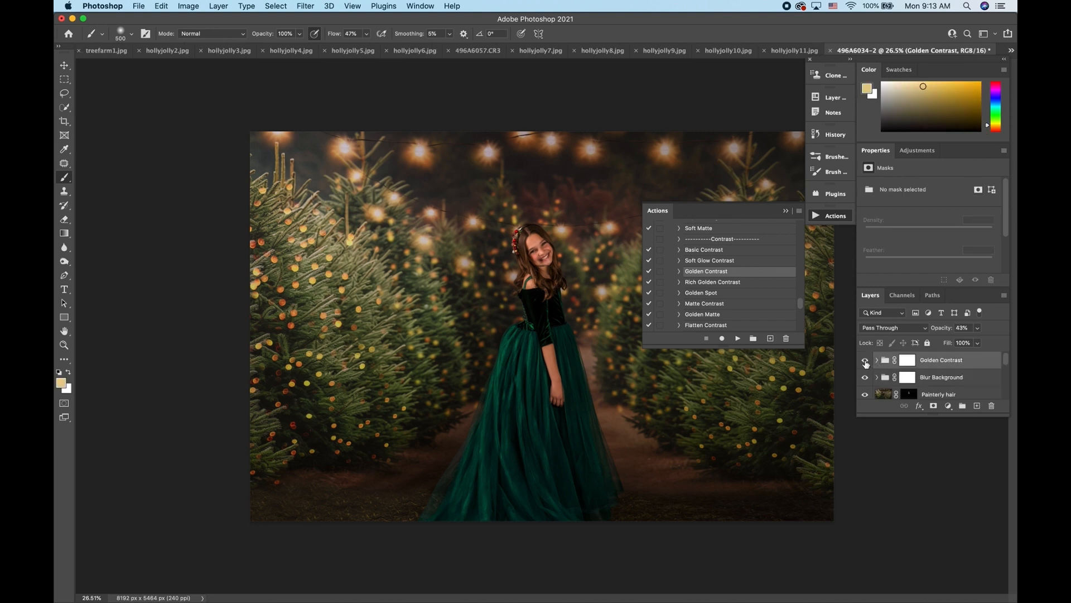
Compare the whole image with and without the Golden Contrast group at its reduced opacity
click(864, 361)
click(863, 361)
click(864, 361)
click(864, 361)
Browse the Image Adjustments actions and run Brighten a touch
scroll(737, 303, down, 3)
scroll(738, 303, down, 7)
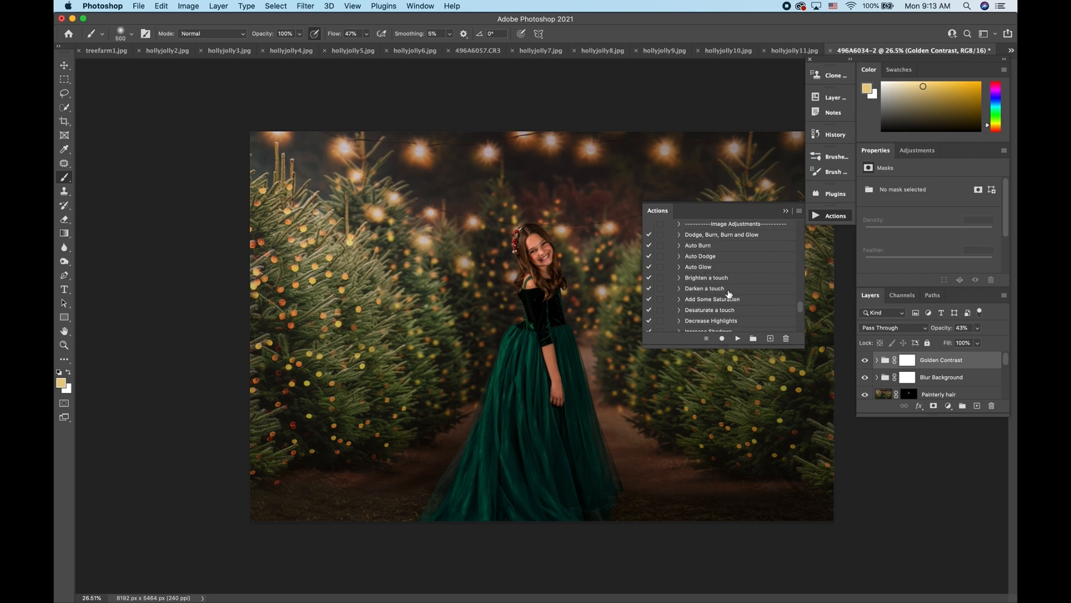
scroll(728, 304, down, 2)
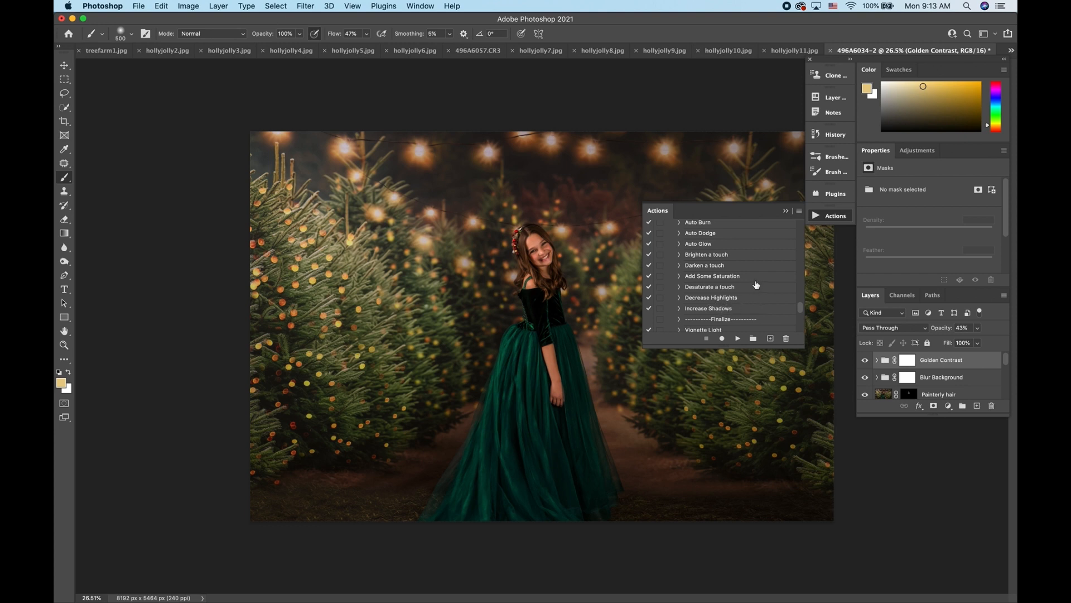
scroll(756, 285, up, 4)
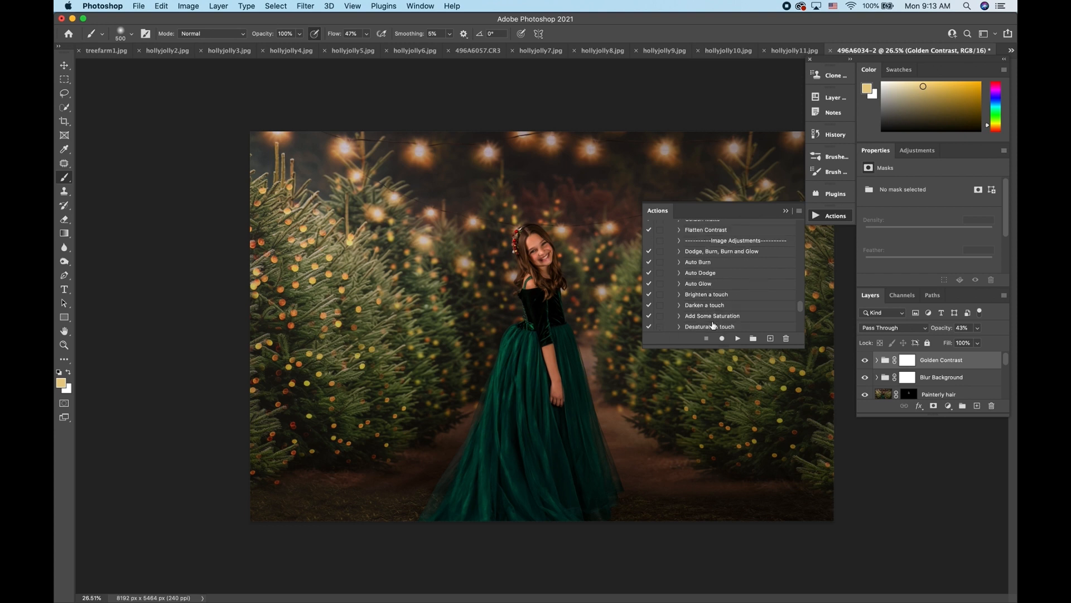
scroll(715, 322, down, 1)
scroll(698, 313, down, 3)
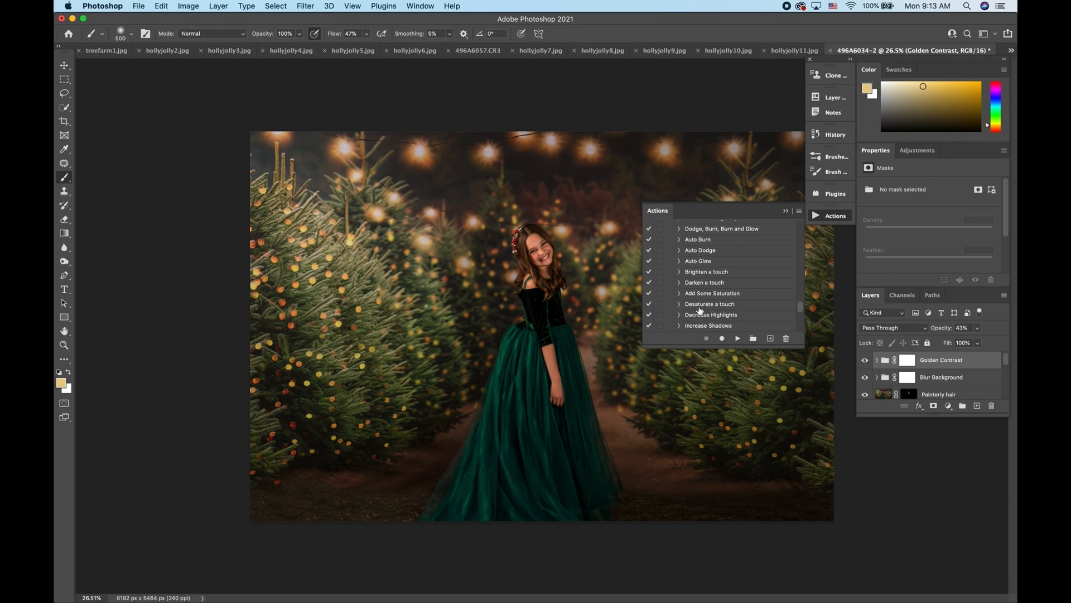
scroll(719, 271, up, 2)
click(717, 270)
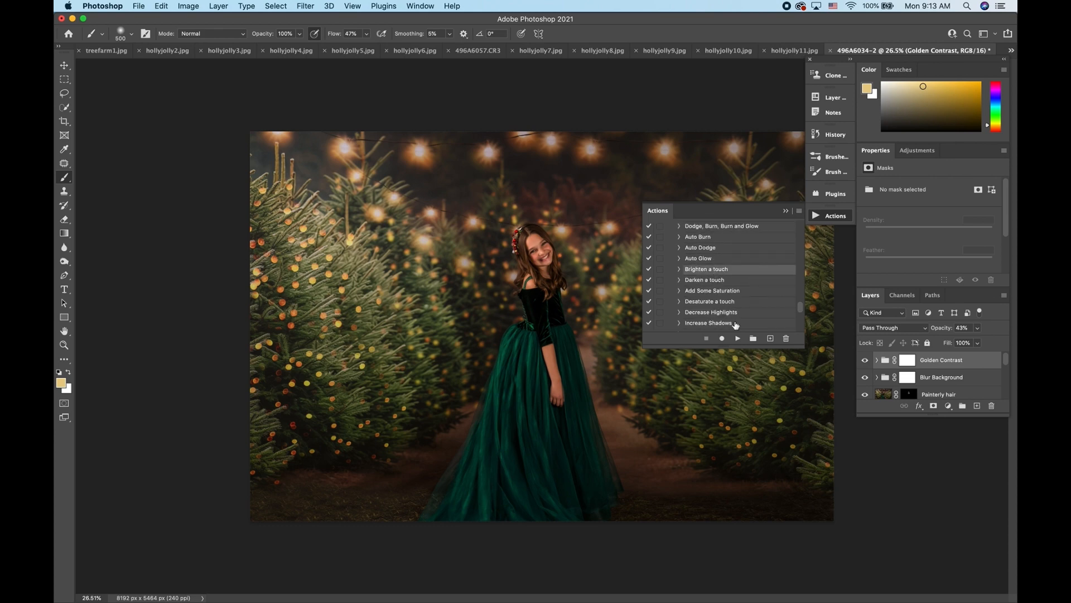
click(738, 340)
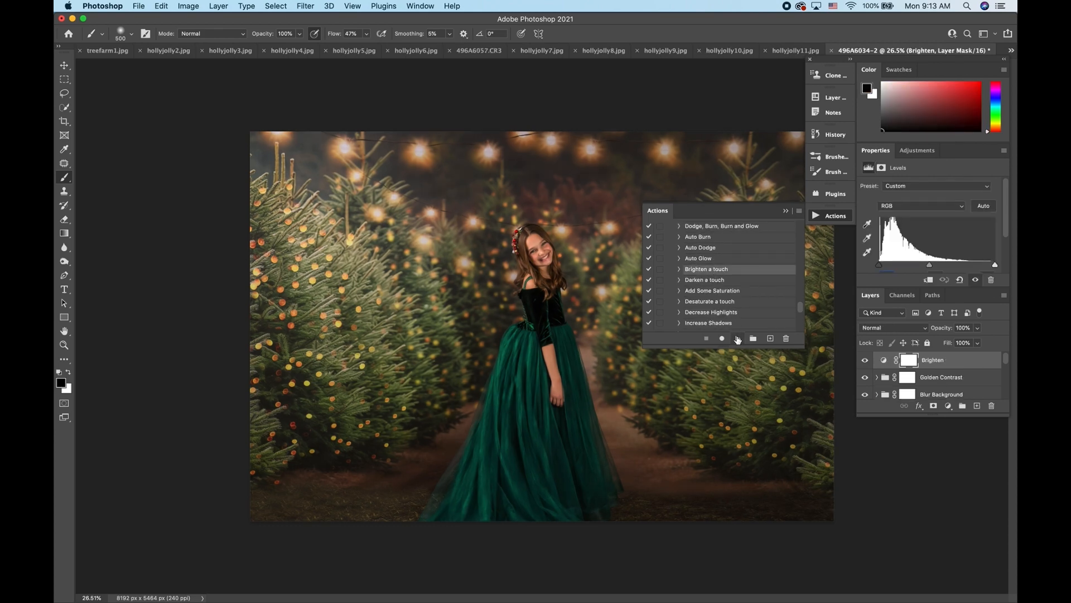
Invert the Brighten layer mask to black and paint white over the girl and her dress with the 500 px brush
click(909, 359)
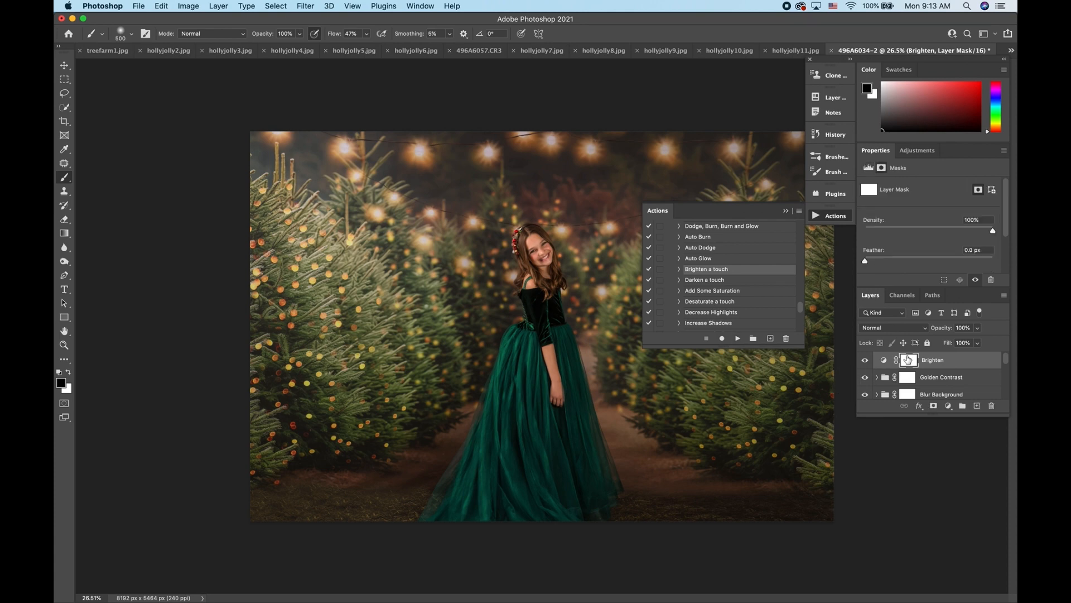
key(super+i)
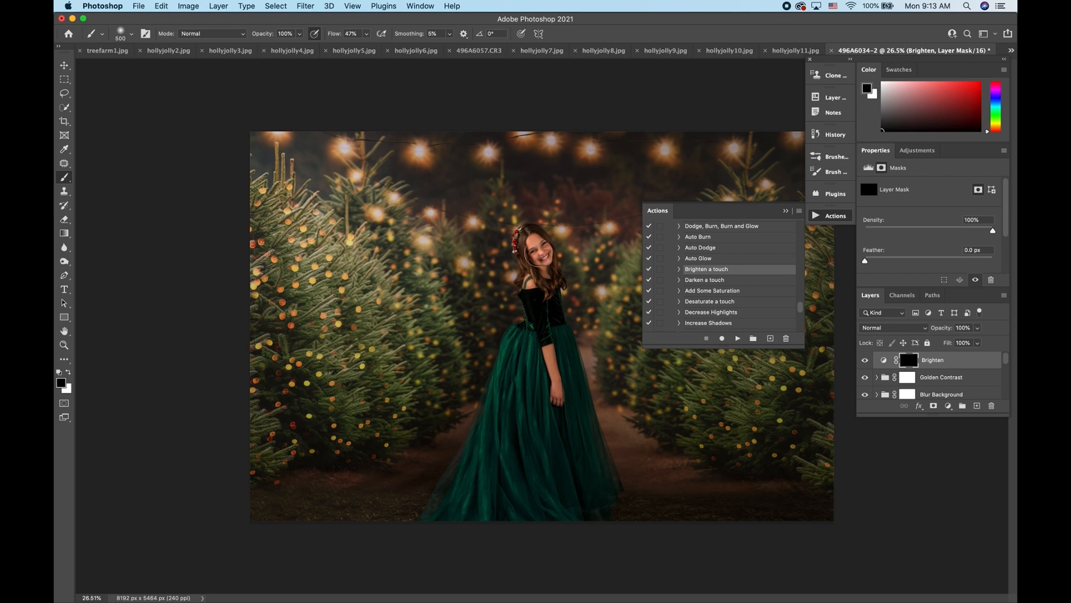
click(69, 371)
mouse_move(543, 289)
mouse_down()
mouse_move(532, 373)
mouse_move(490, 463)
mouse_move(498, 480)
mouse_move(561, 490)
mouse_up()
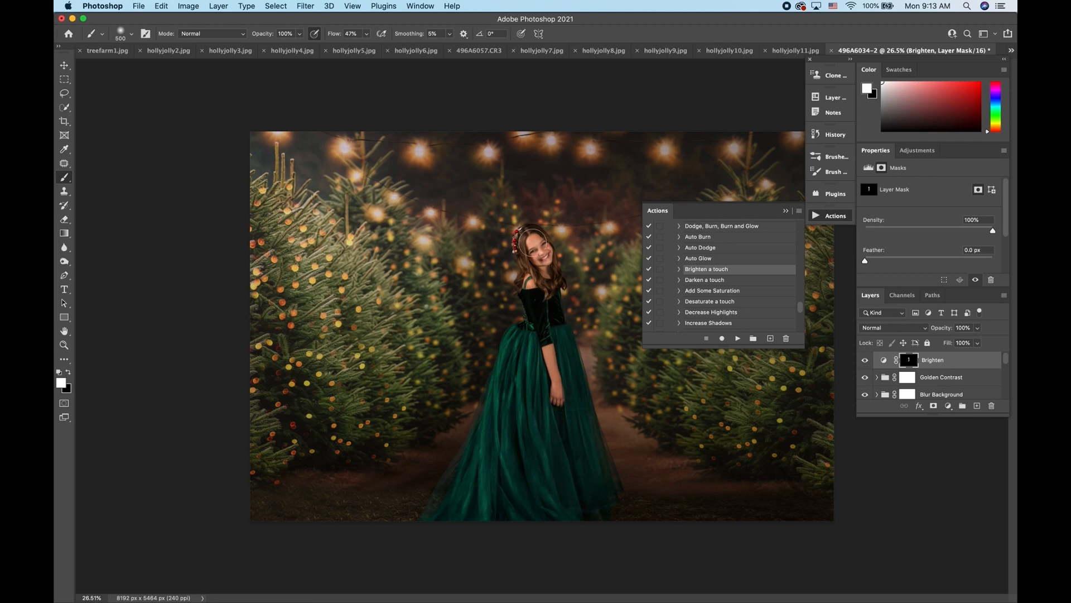
mouse_move(476, 495)
mouse_down()
mouse_move(552, 390)
mouse_move(533, 239)
mouse_up()
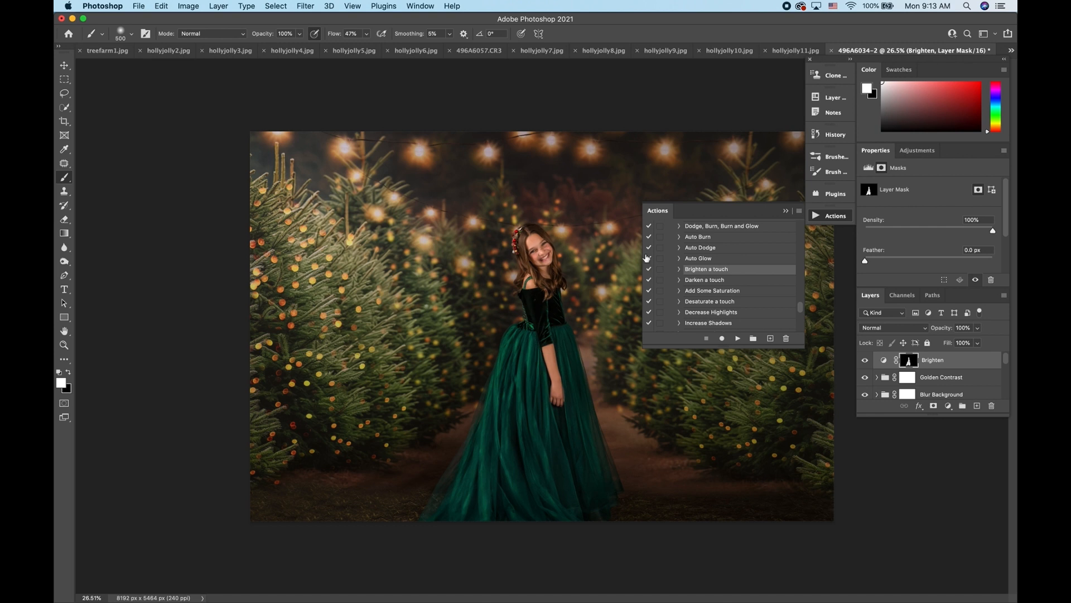
Lower the Brighten layer's opacity to 38% and check its effect on the girl
click(977, 328)
drag(980, 341, 948, 349)
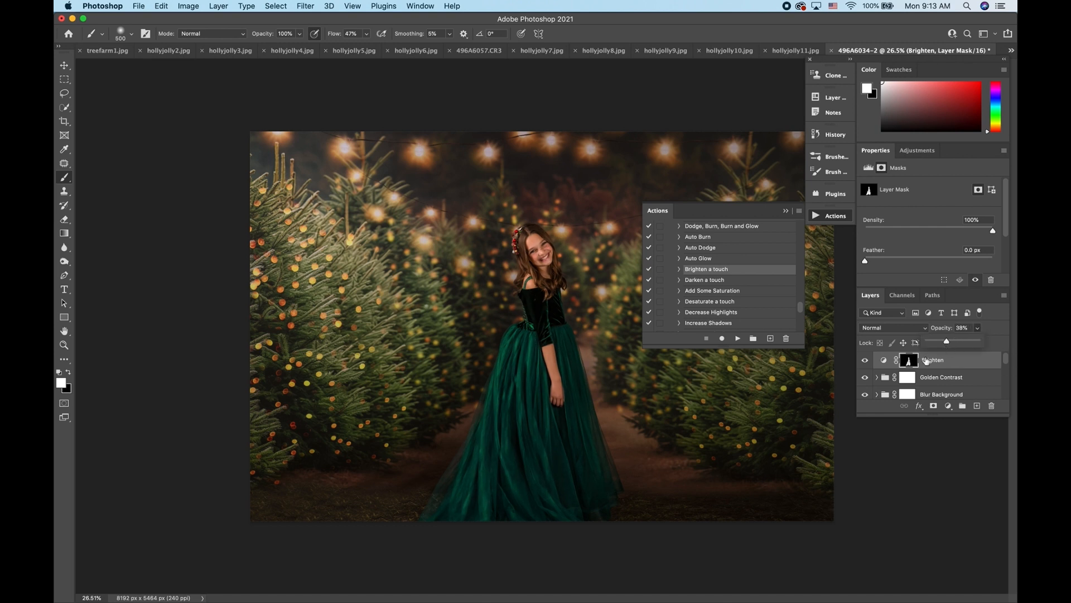
click(865, 360)
click(864, 361)
Compare the zoomed-out image with and without the Brighten layer
click(786, 211)
key(super+minus)
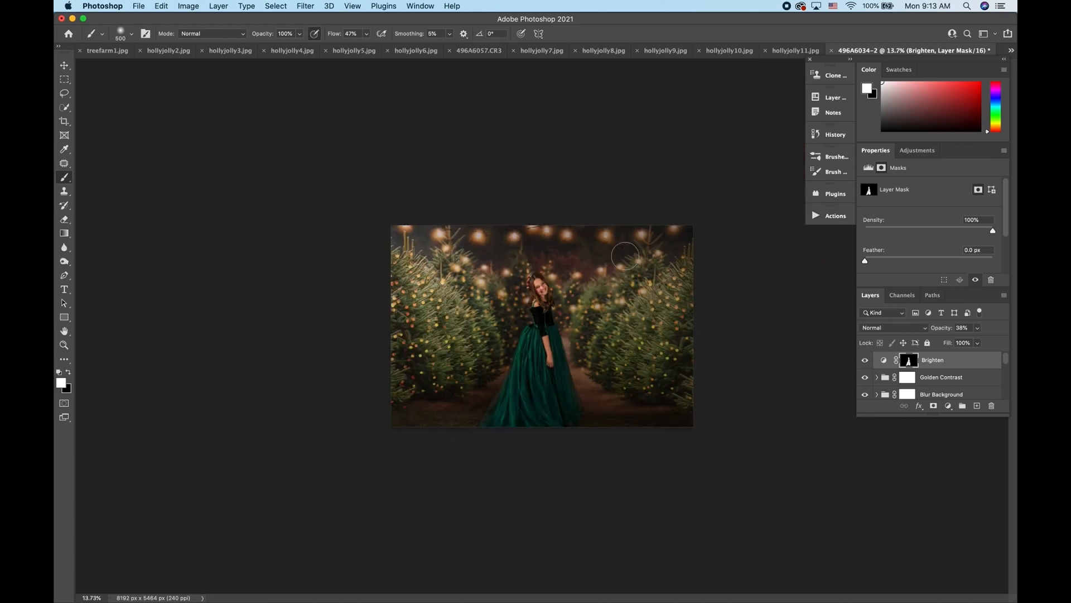
click(865, 361)
click(865, 360)
click(865, 360)
click(865, 361)
Run the Vignette Light action from the Finalize section of the Heirloom Collection
scroll(610, 341, up, 5)
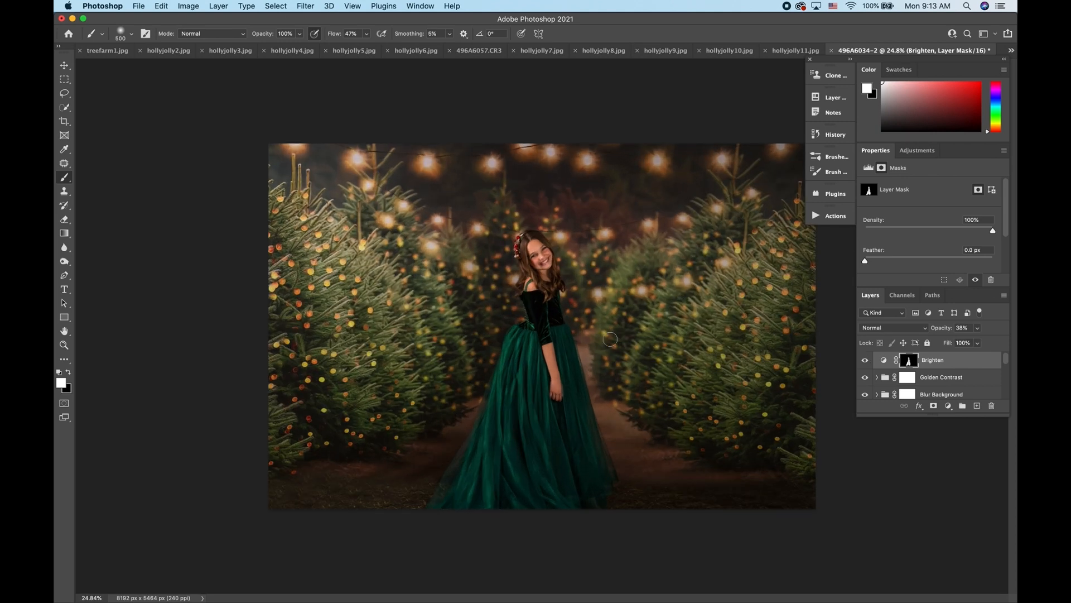
scroll(572, 337, up, 1)
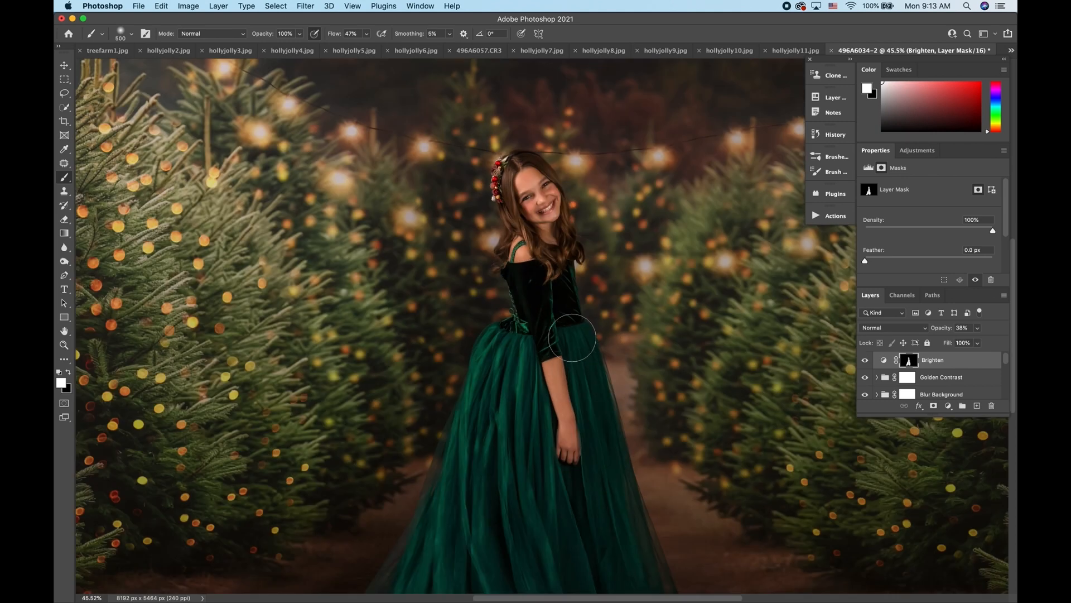
click(835, 215)
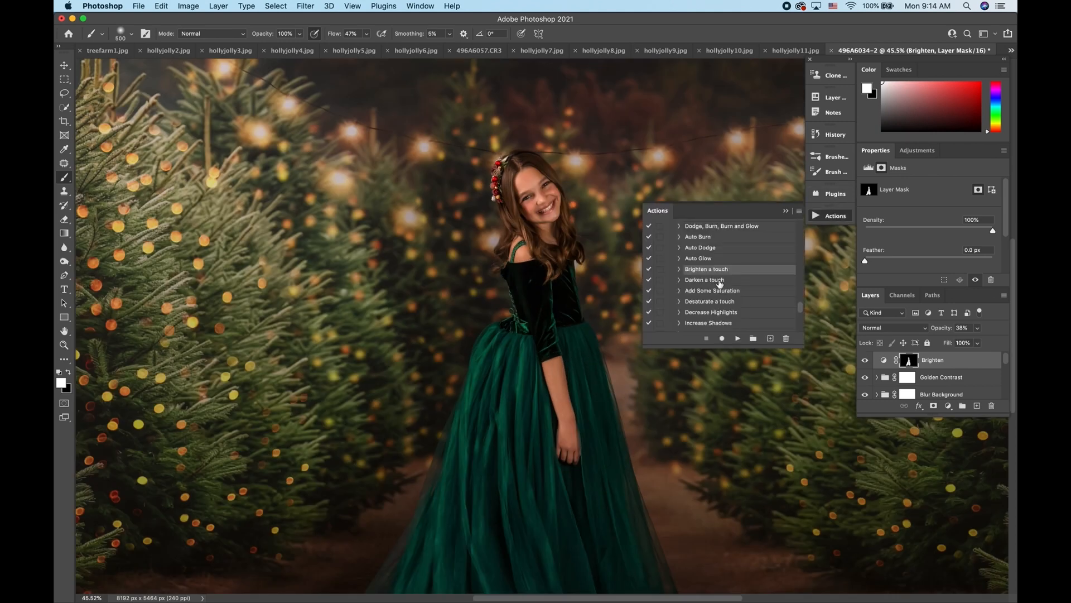
scroll(718, 283, down, 5)
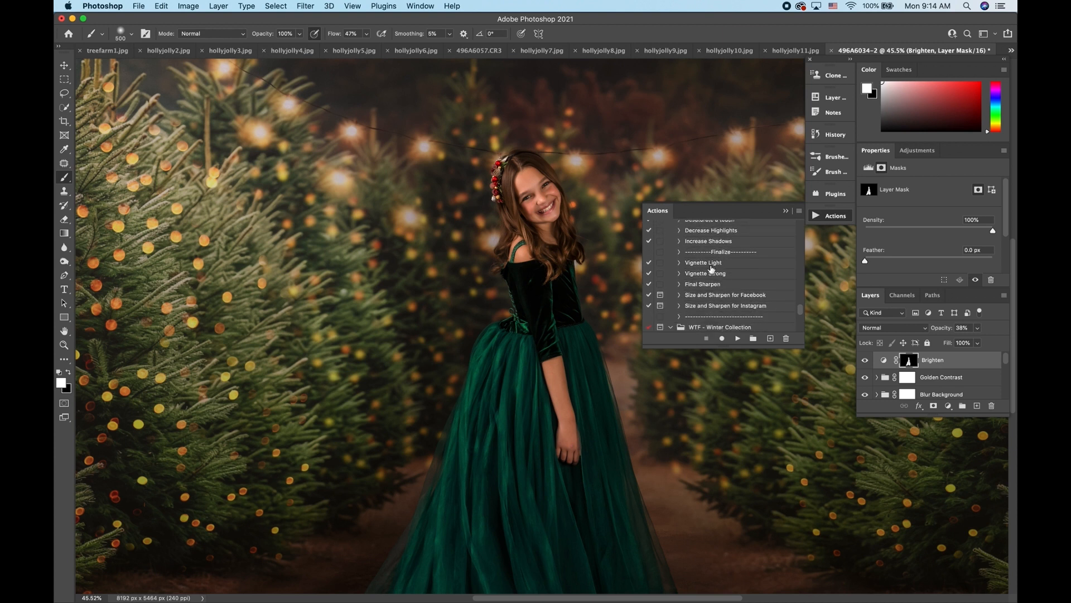
click(710, 263)
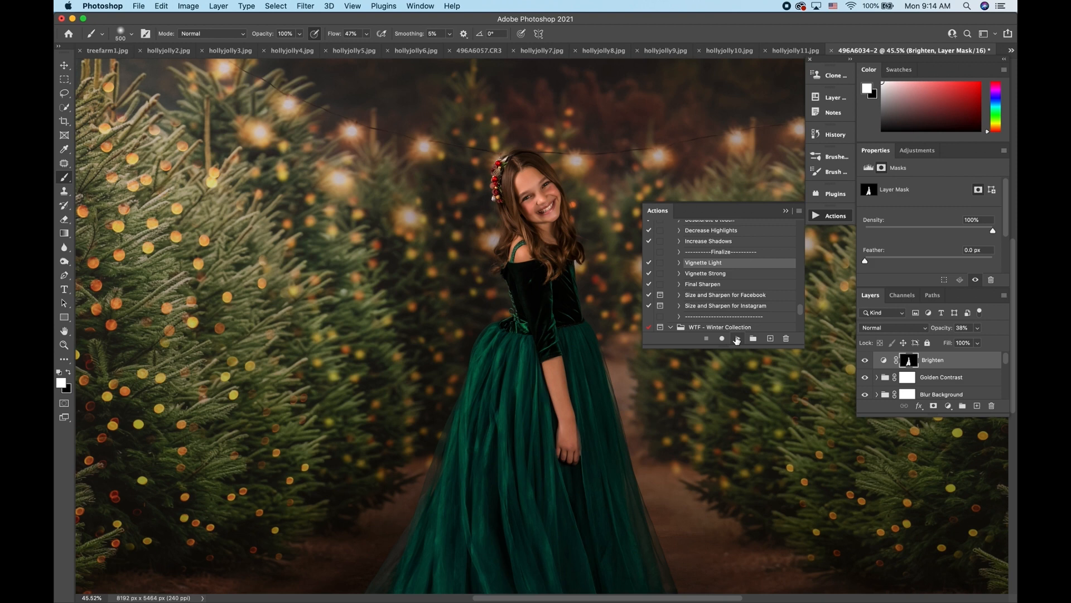
click(736, 339)
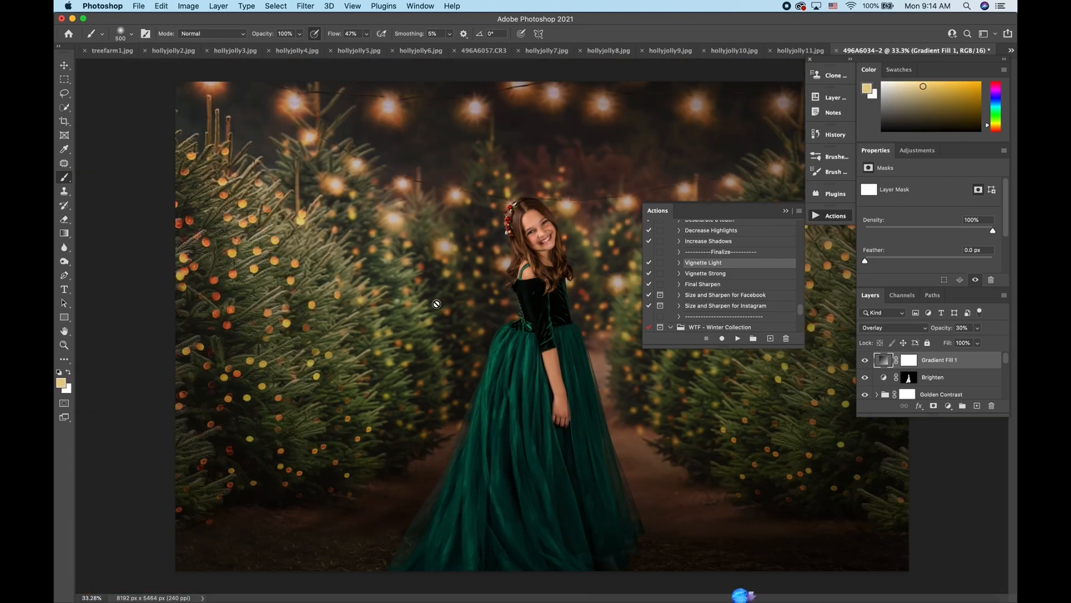
Compare the image with and without the vignette's Gradient Fill 1 layer and lower its opacity to 25%
click(785, 211)
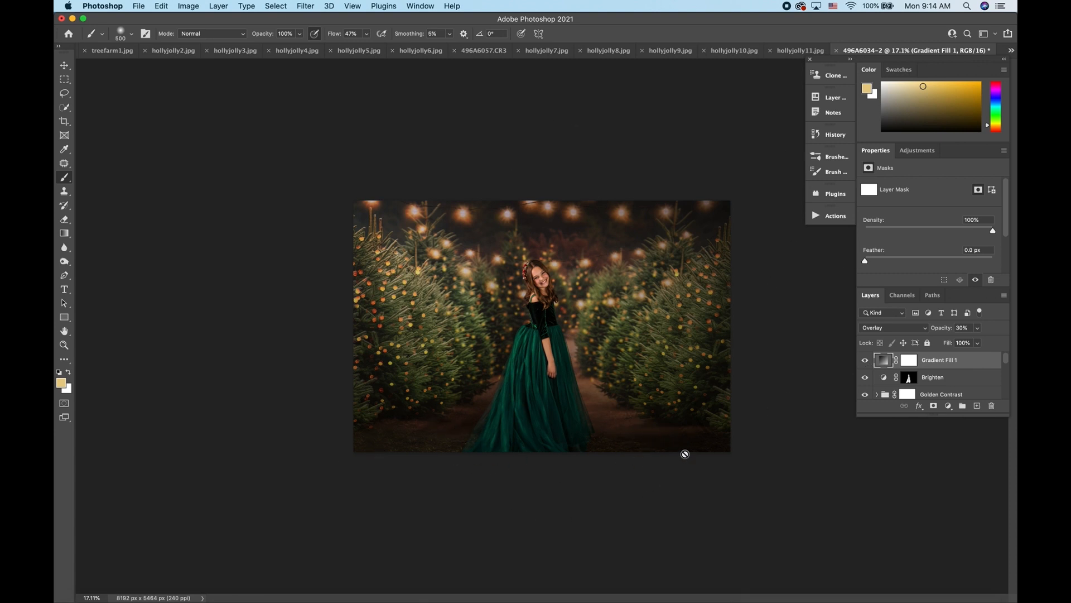
click(865, 361)
click(864, 361)
click(827, 219)
mouse_move(974, 329)
mouse_down()
mouse_move(976, 343)
mouse_move(965, 346)
mouse_up()
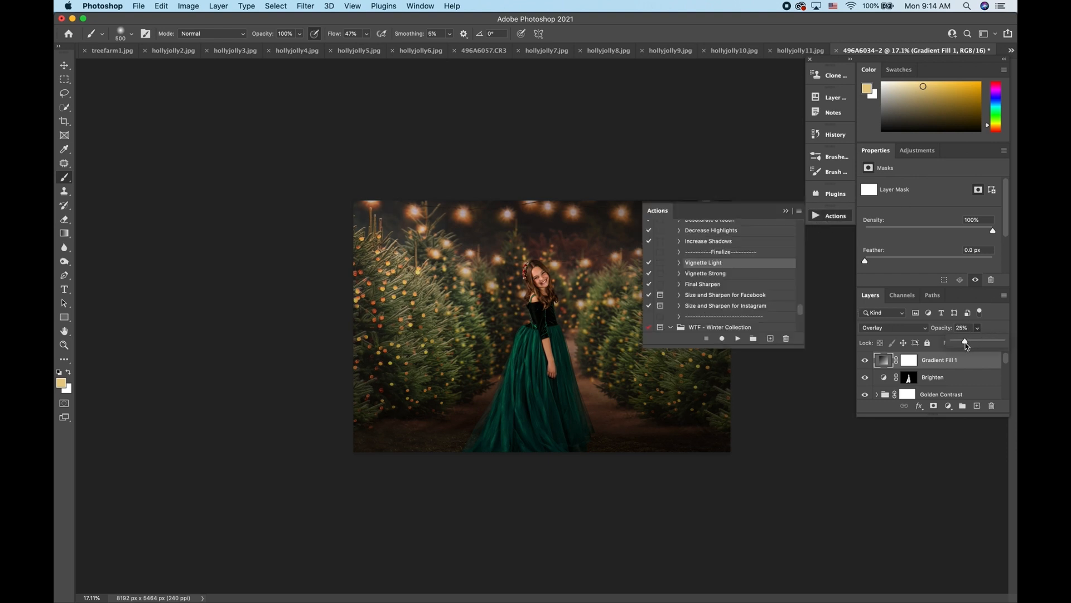
Look through the remaining Finalize actions and collapse the WTF - Heirloom Collection set
scroll(739, 295, down, 3)
scroll(738, 297, up, 2)
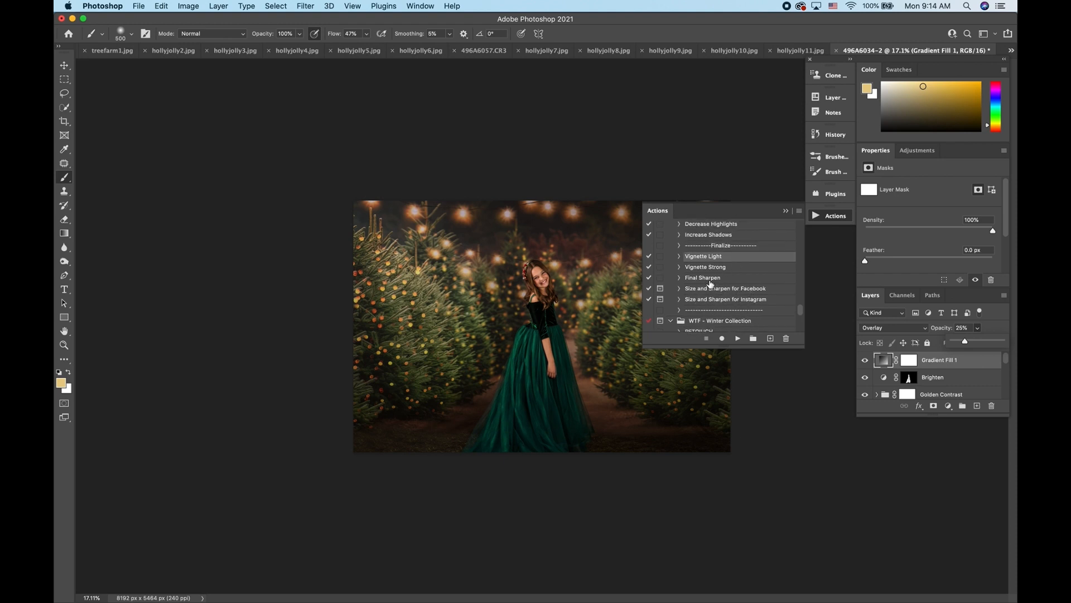
scroll(711, 284, down, 10)
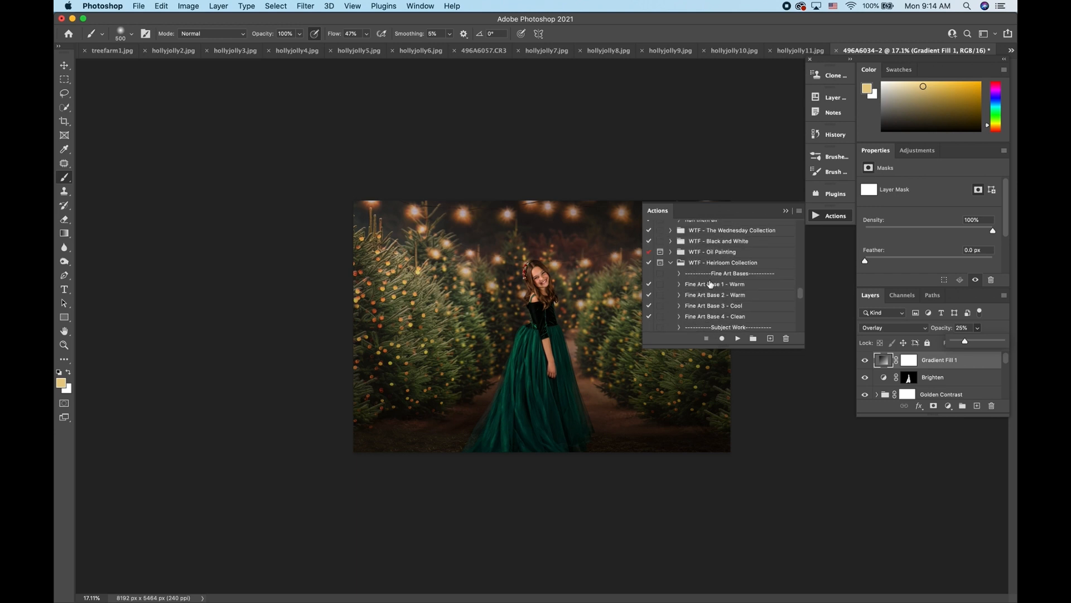
scroll(710, 284, up, 1)
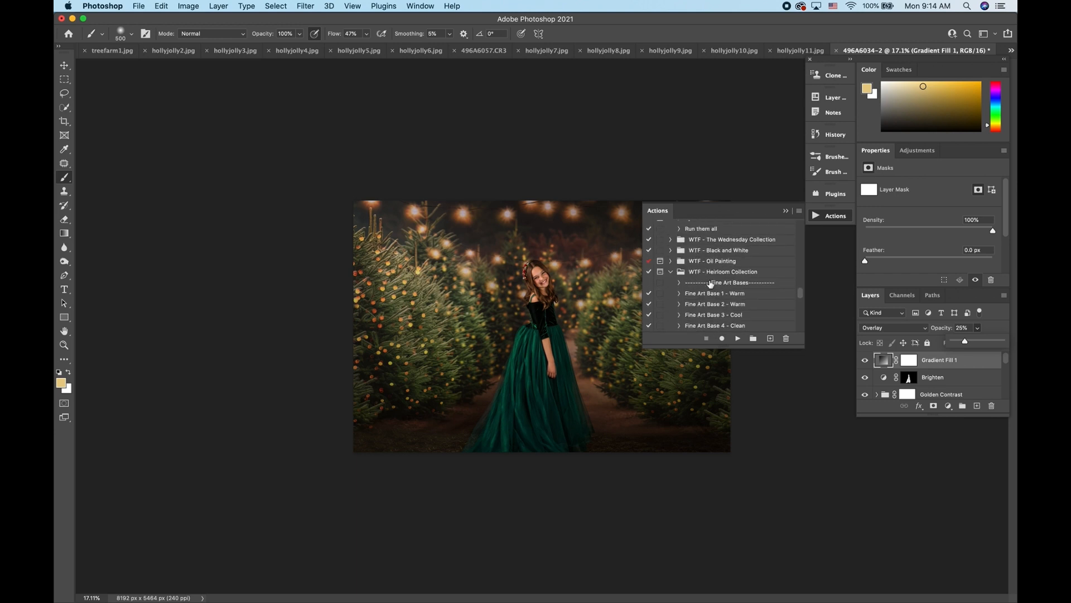
click(670, 272)
Run the Captivating Eyes action from the WTF - Eyes set
scroll(460, 362, up, 5)
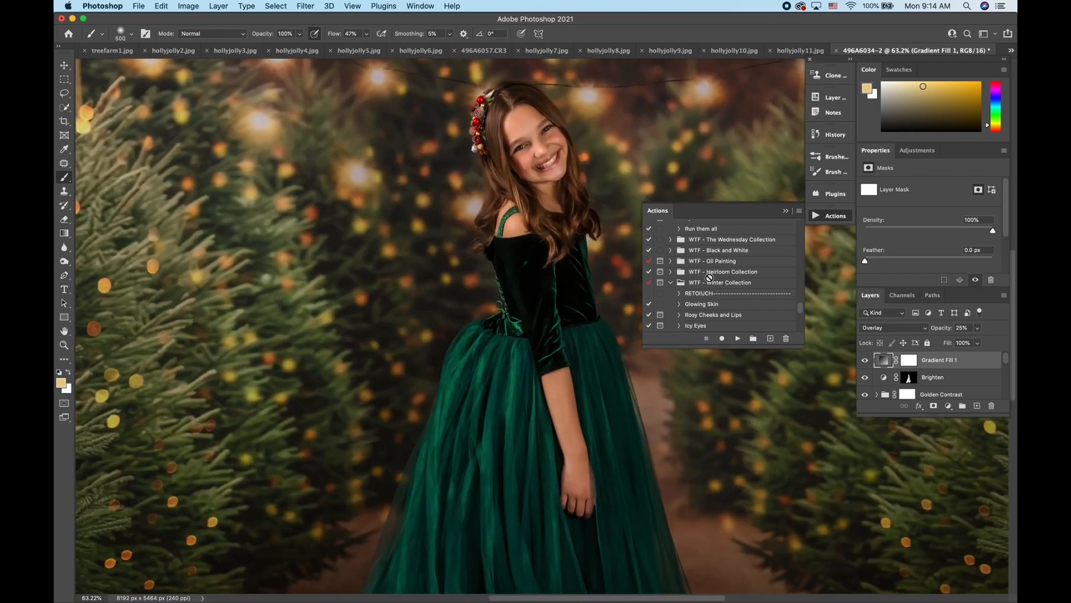
scroll(809, 328, up, 1)
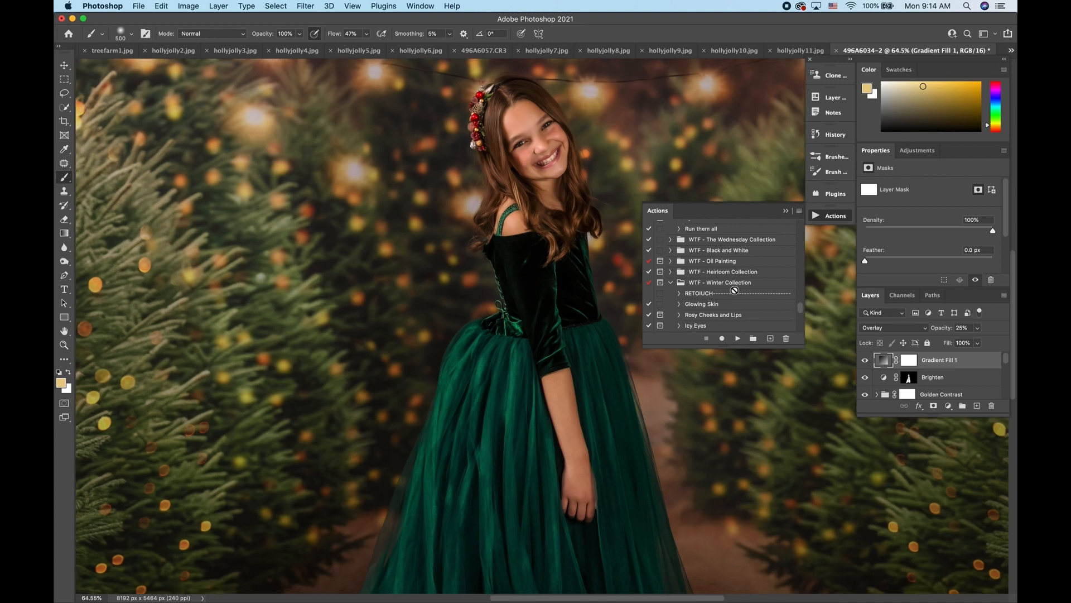
scroll(731, 289, down, 2)
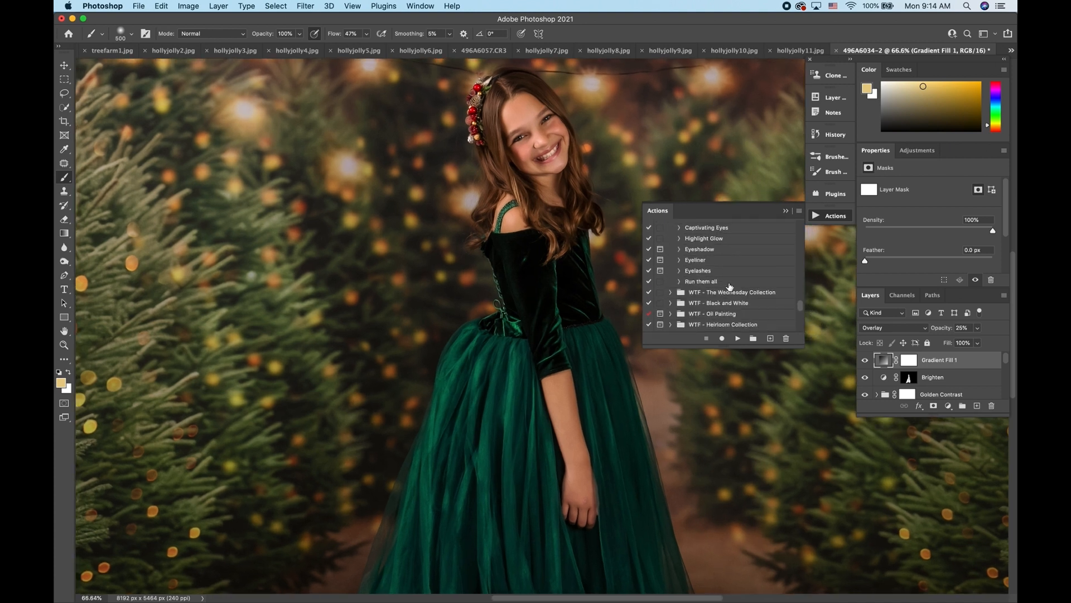
scroll(729, 286, up, 4)
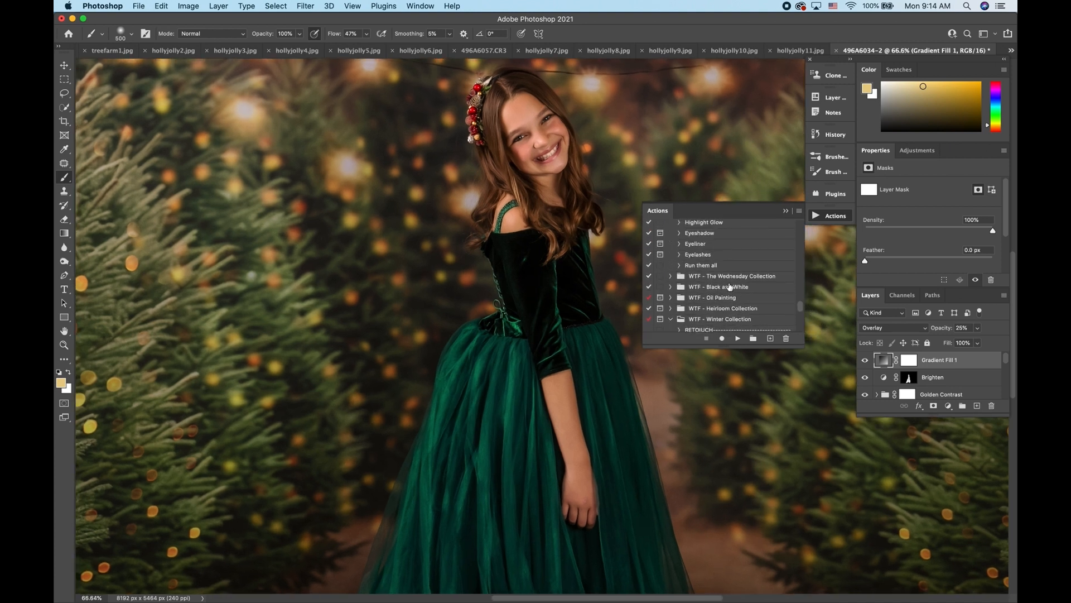
click(713, 252)
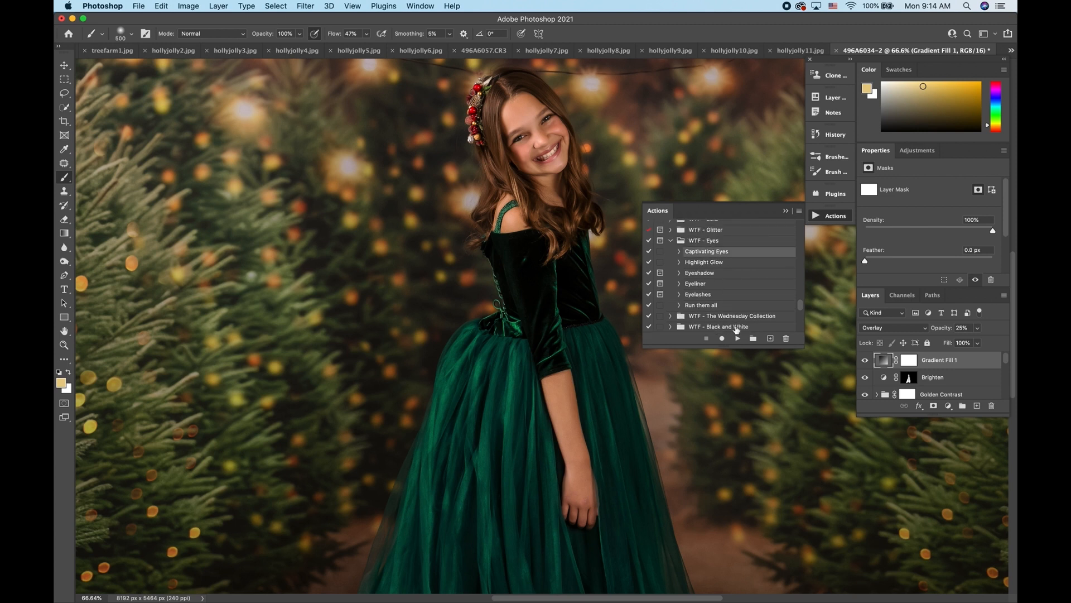
click(737, 339)
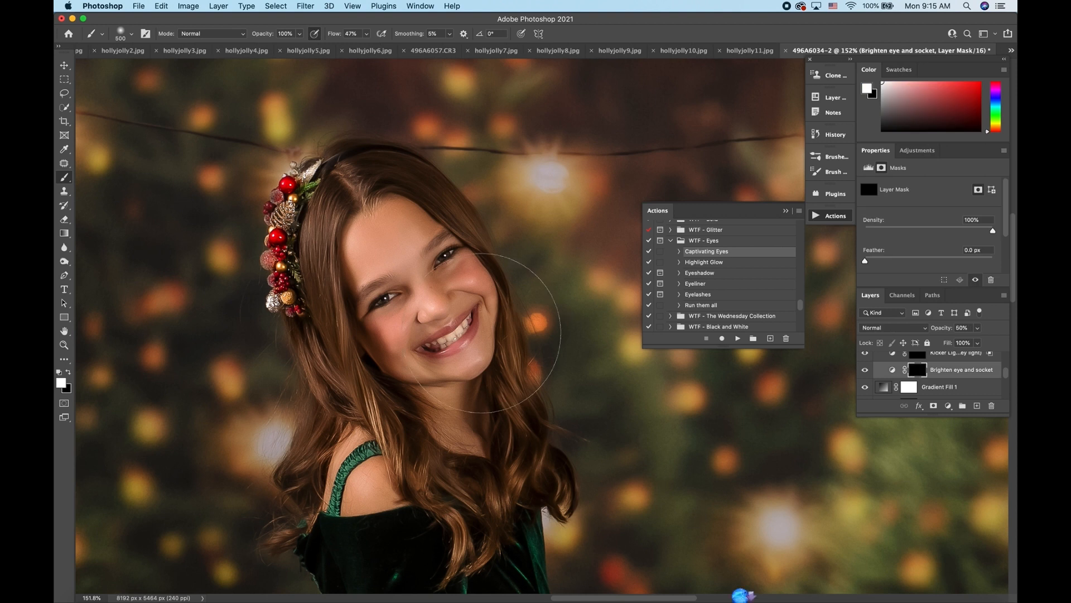
Reduce the brush to 150 px and select the Kicker Light (lower iris, opposite key light) layer
key(bracketleft)
key(bracketleft)
key(bracketleft)
key(bracketleft)
key(bracketleft)
key(bracketleft)
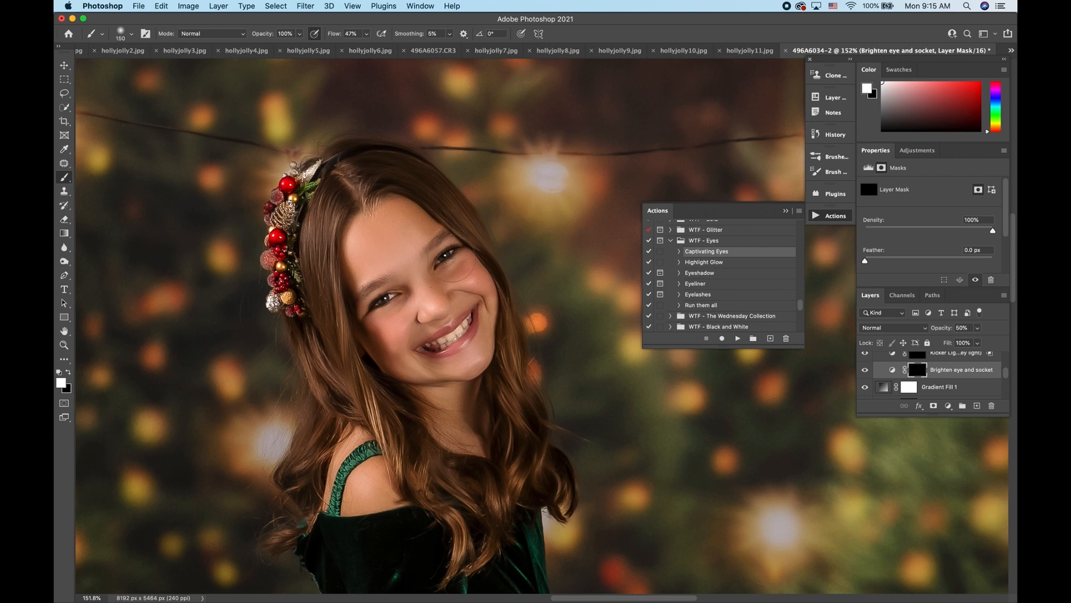
scroll(939, 395, up, 1)
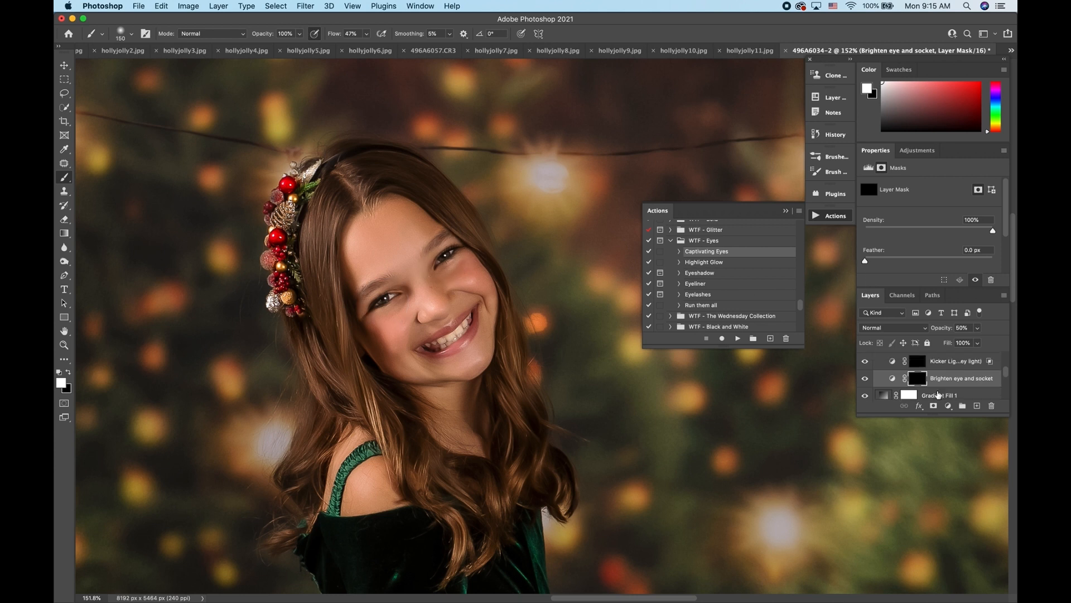
scroll(939, 395, up, 1)
click(951, 380)
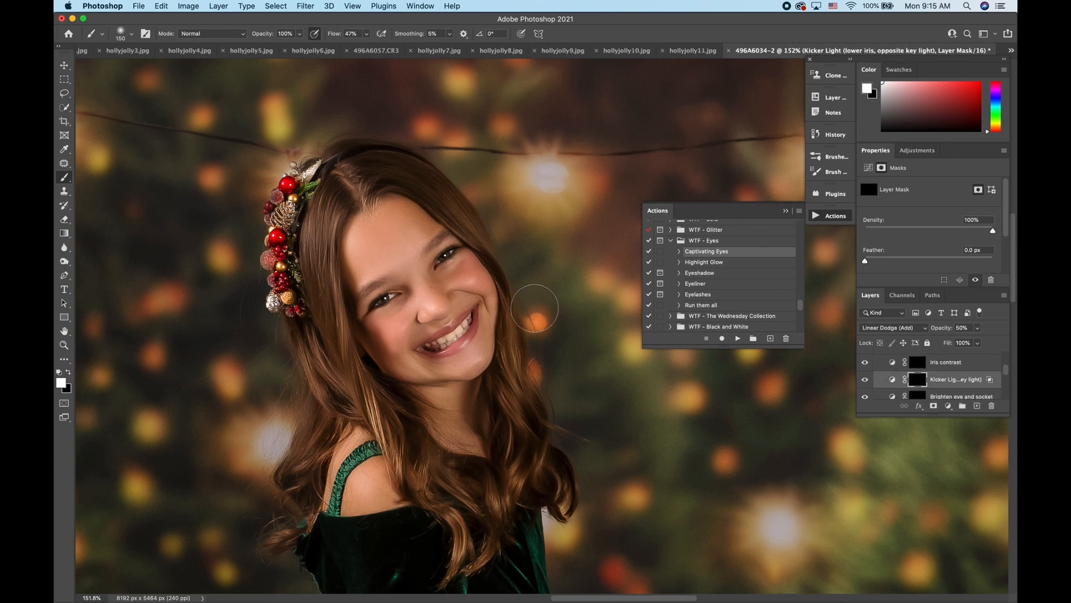
Paint white over both irises on the Adjust eye color layer's mask with an 8 px brush
key(bracketleft)
key(bracketleft)
key(bracketleft)
key(bracketleft)
key(bracketleft)
key(bracketleft)
key(bracketleft)
key(bracketleft)
key(bracketleft)
key(bracketleft)
scroll(479, 316, up, 8)
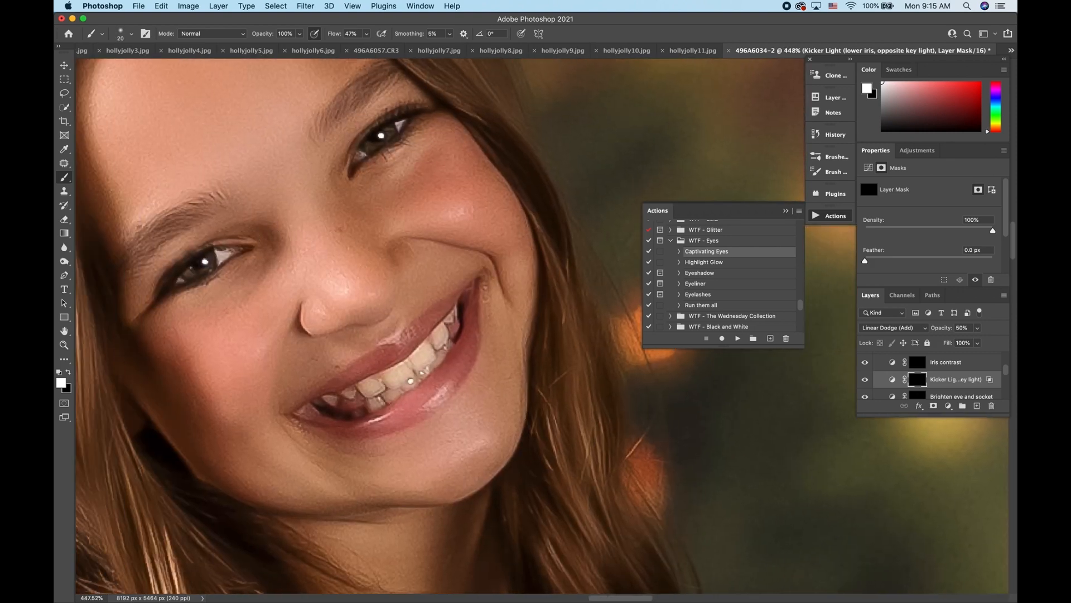
scroll(479, 316, left, 2)
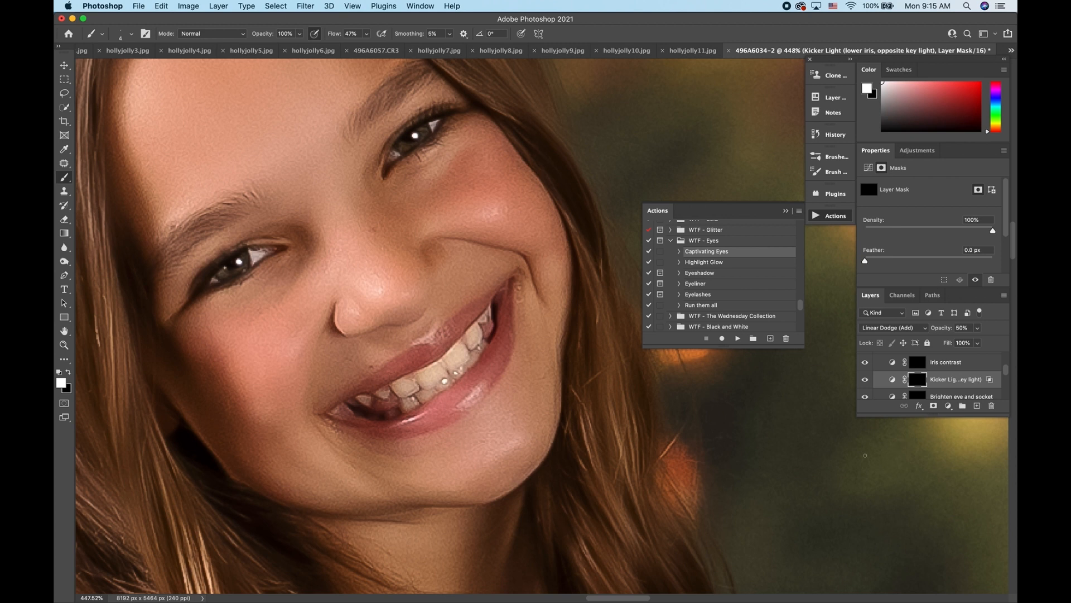
scroll(937, 383, up, 2)
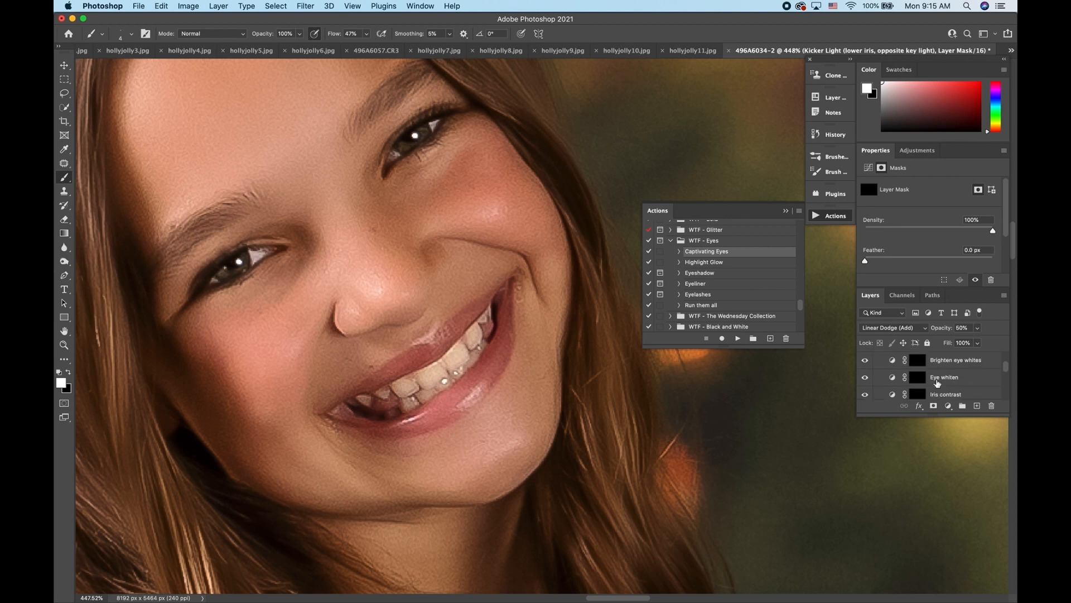
scroll(937, 382, down, 5)
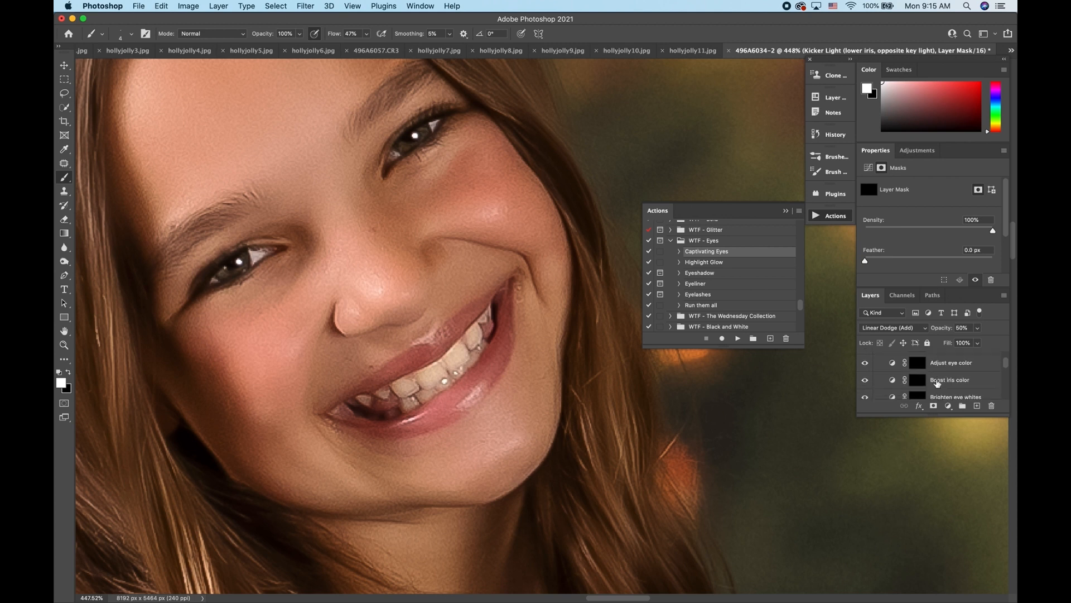
click(917, 384)
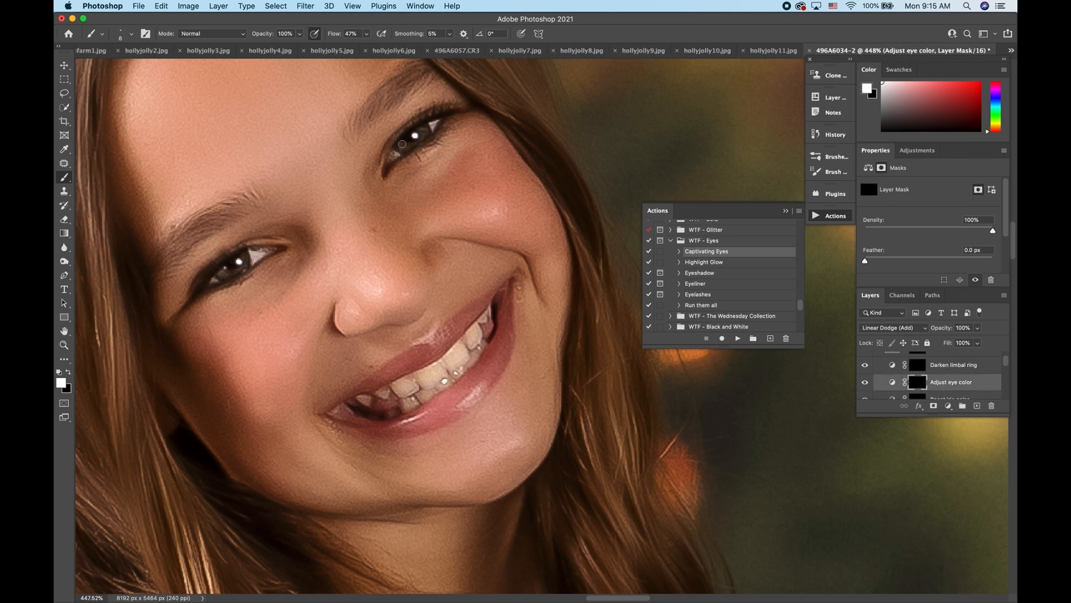
key(])
key(])
mouse_move(408, 144)
mouse_down()
mouse_move(424, 133)
mouse_move(403, 145)
mouse_up()
mouse_move(223, 272)
mouse_down()
mouse_move(244, 255)
mouse_move(223, 272)
mouse_up()
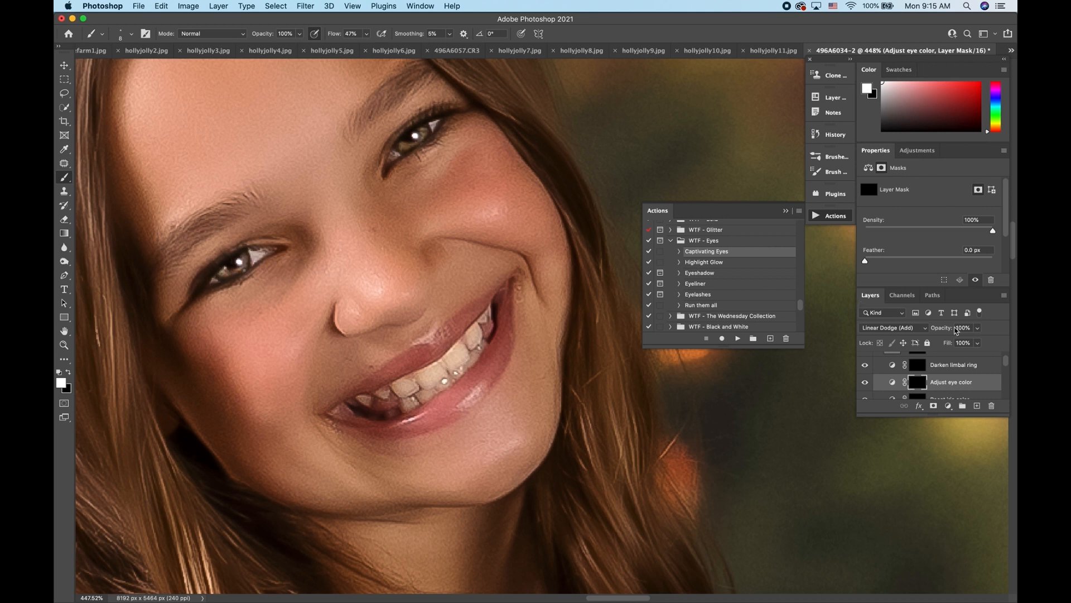
Set the Adjust eye color midtones to Cyan-Red -43, Magenta-Green +41 and Yellow-Blue +41, and lower the layer opacity to 22%
click(891, 382)
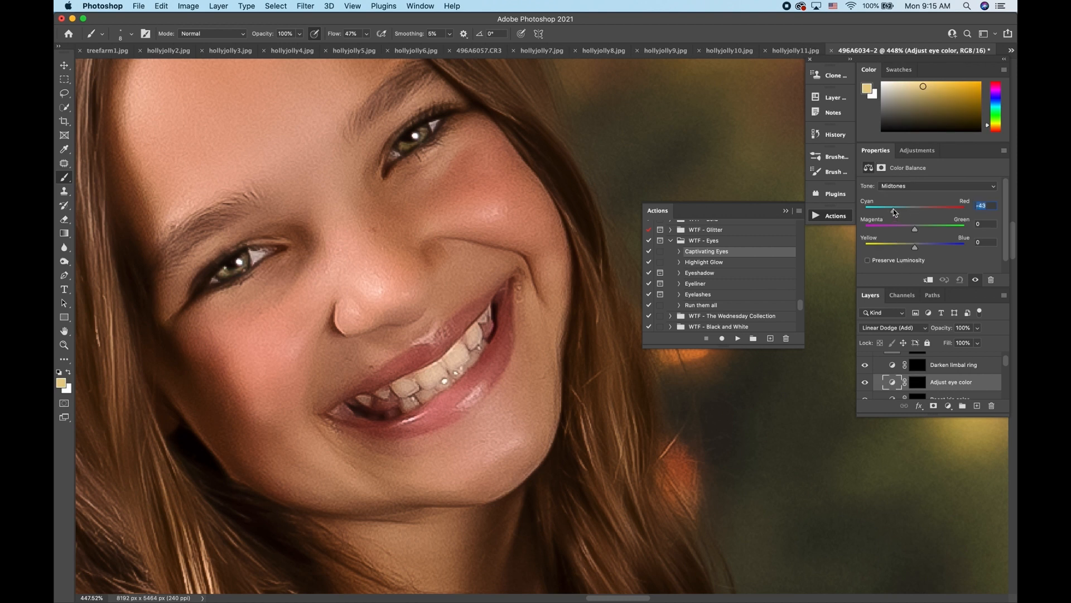
drag(914, 229, 936, 228)
drag(977, 328, 940, 344)
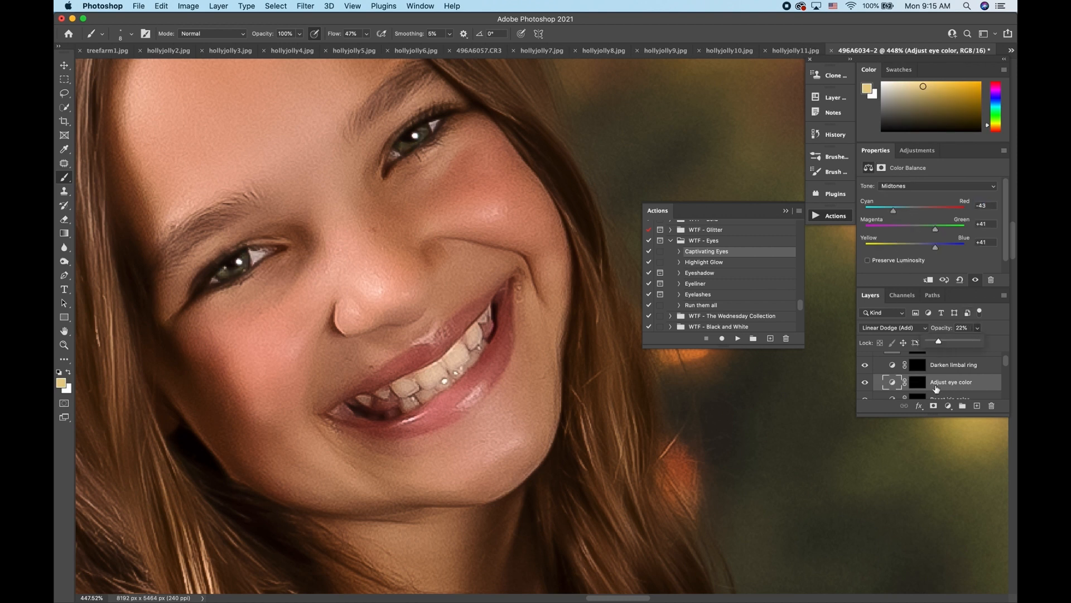
Activate the Sharpen eye layer's mask to sharpen the girl's eyes through it
scroll(932, 380, up, 1)
click(917, 368)
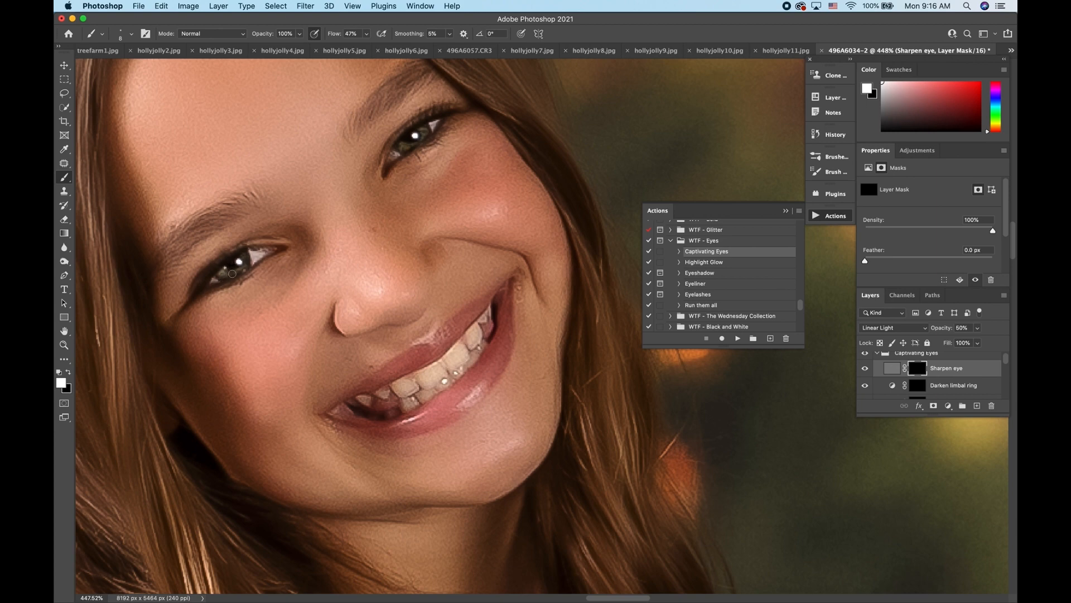
scroll(565, 340, down, 10)
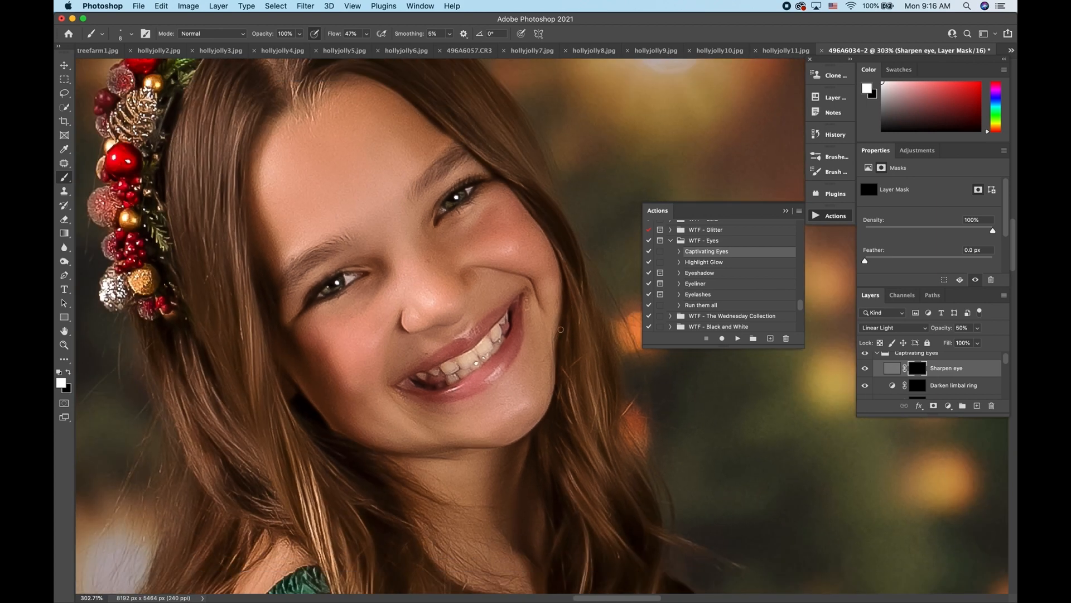
scroll(580, 308, down, 8)
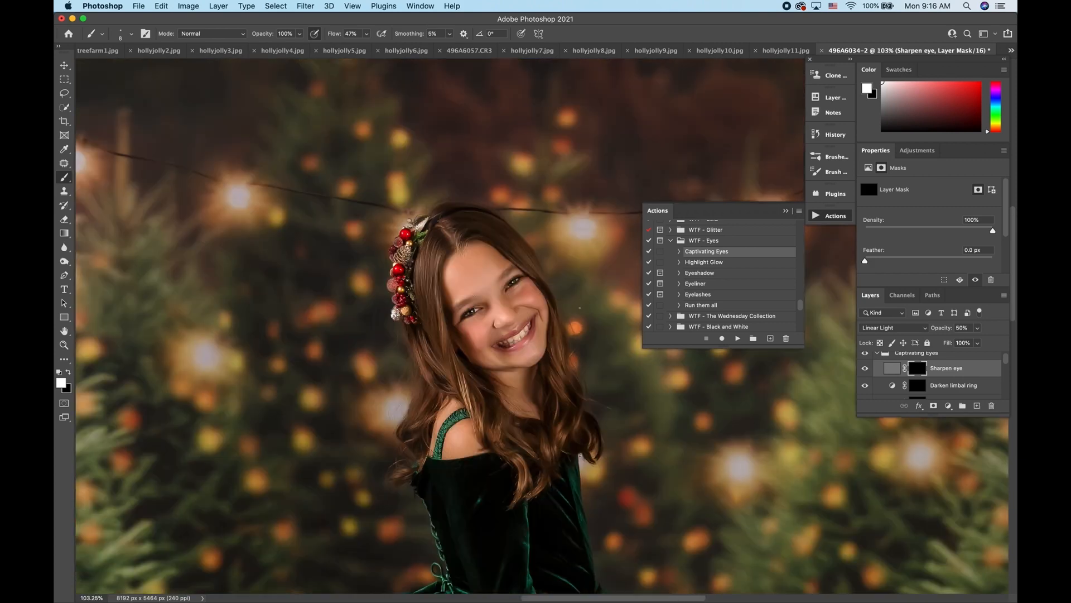
Collapse the Captivating Eyes group and compare the portrait with and without it
scroll(887, 380, up, 1)
click(878, 359)
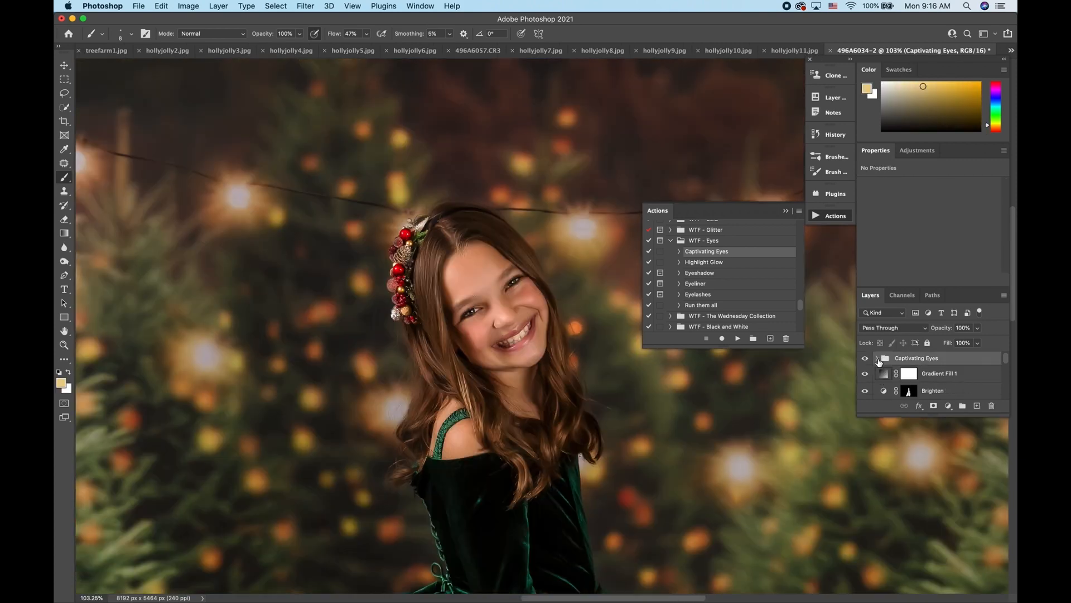
click(865, 359)
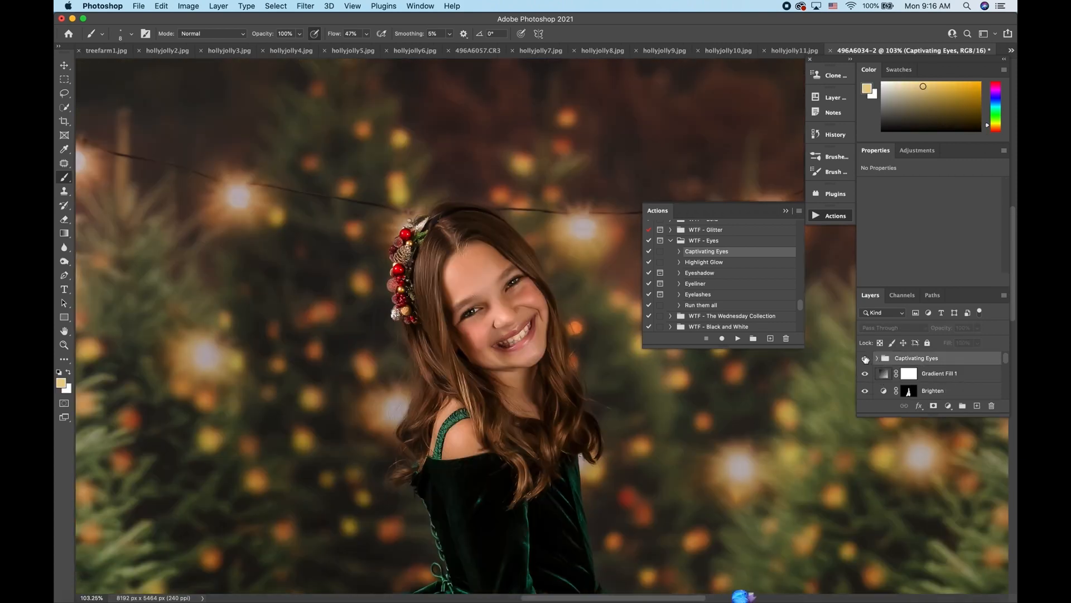
click(865, 359)
click(865, 359)
click(866, 359)
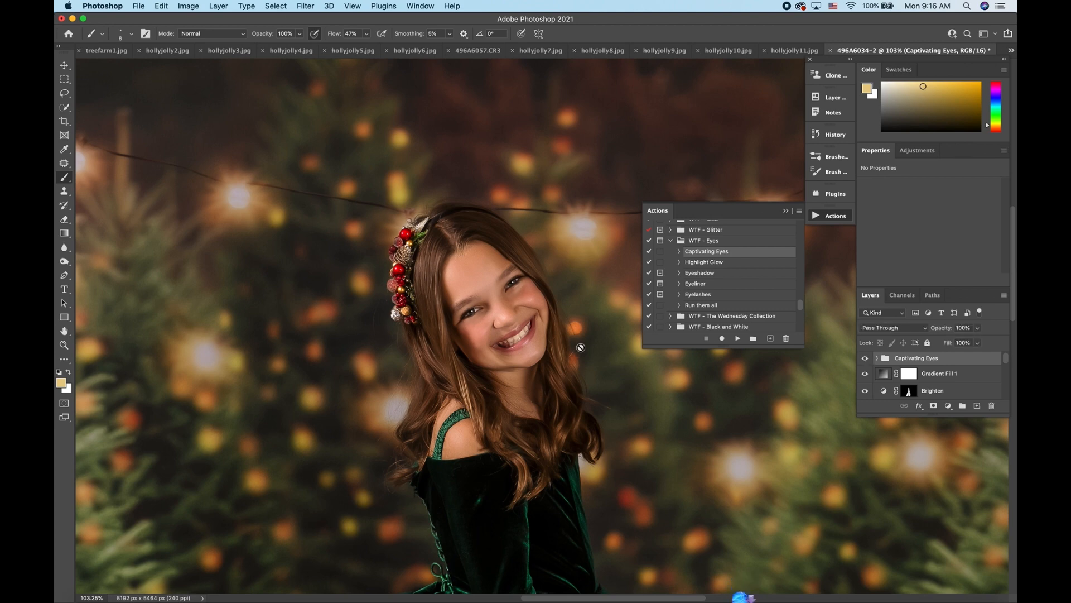
Compare the full image with the Captivating Eyes group hidden and shown
scroll(559, 352, down, 4)
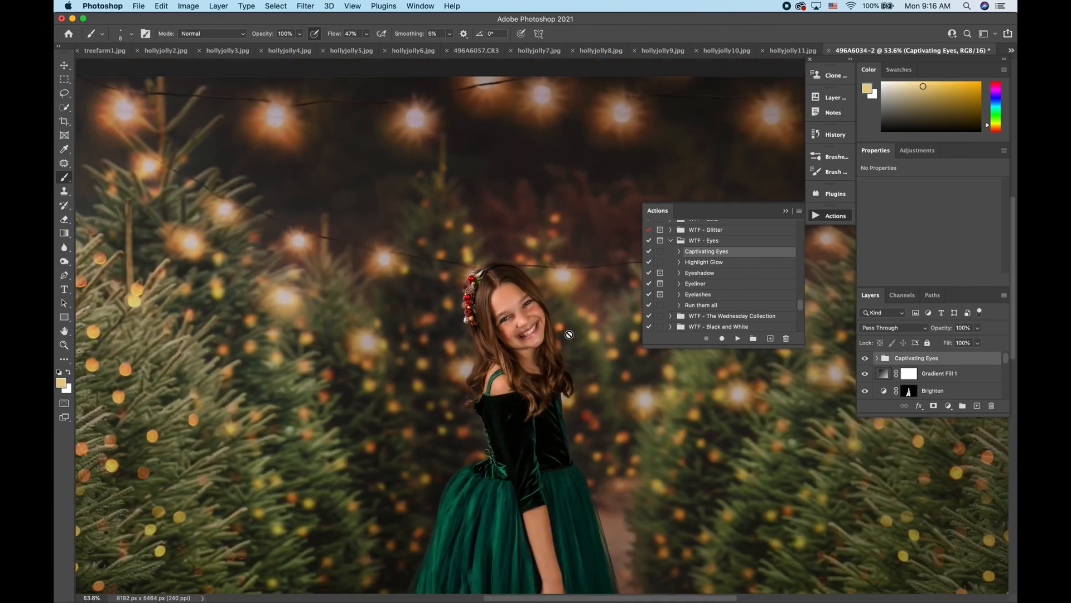
scroll(569, 335, down, 3)
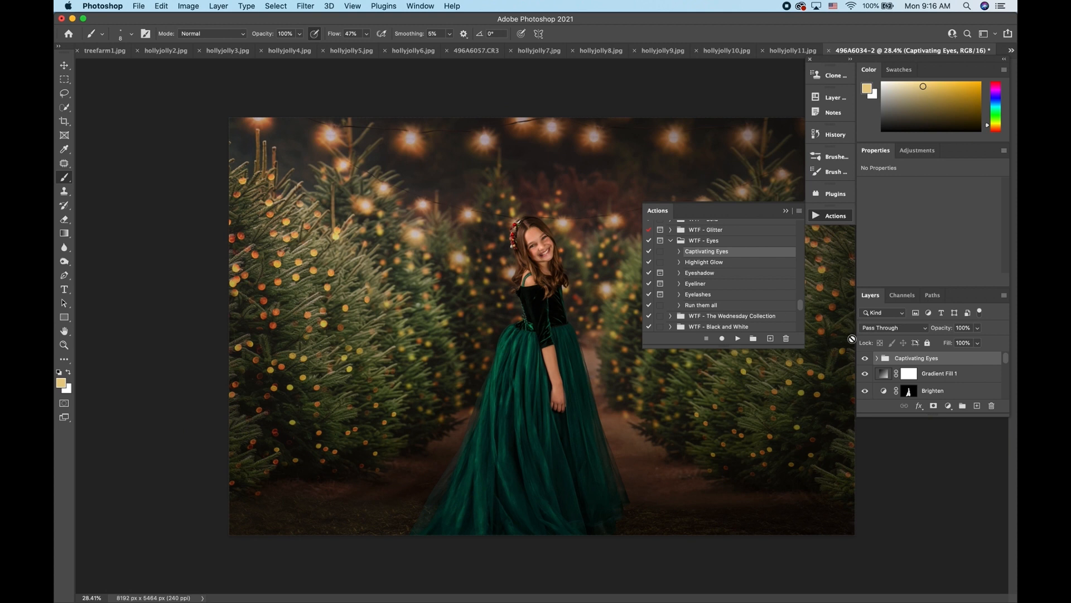
click(865, 359)
click(865, 359)
click(865, 359)
click(865, 359)
Add a new blank layer above the Captivating Eyes group and reset the brush colors to default black and white
scroll(626, 402, up, 5)
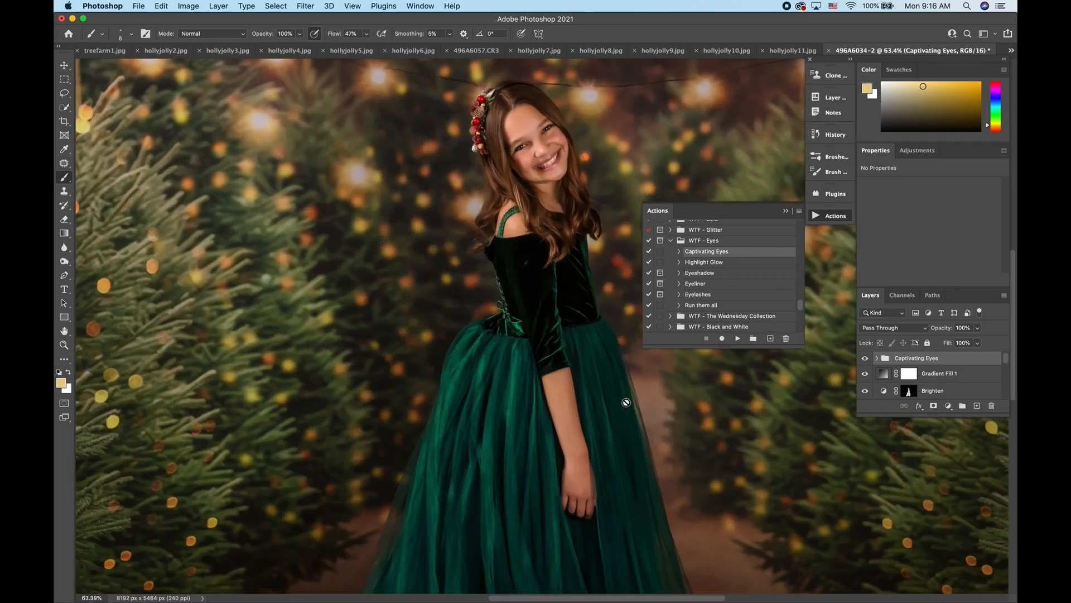
scroll(626, 403, up, 2)
scroll(579, 310, up, 8)
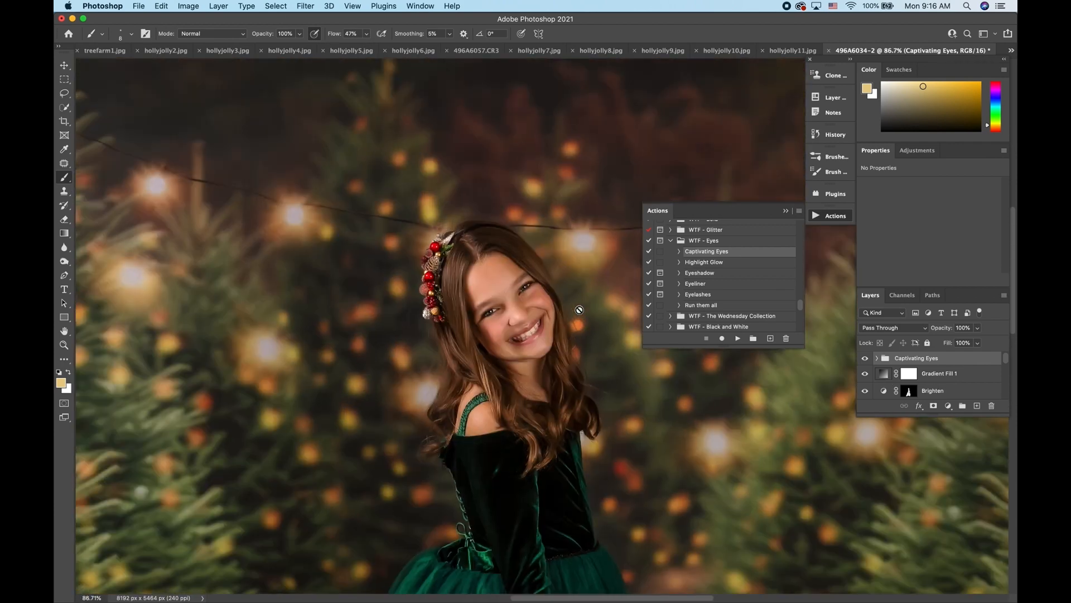
click(217, 6)
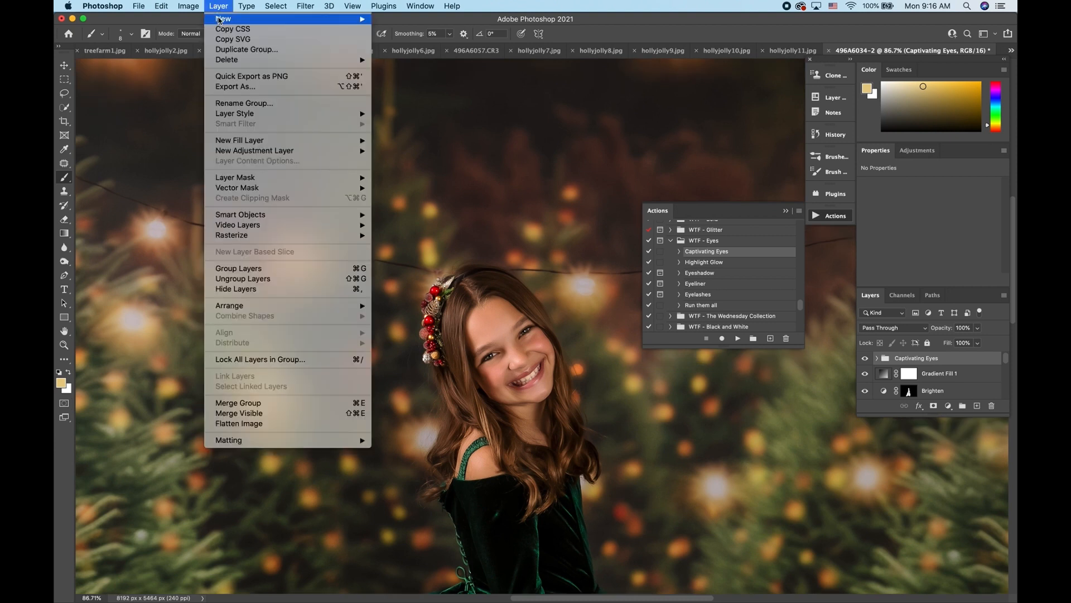
mouse_move(222, 19)
click(427, 23)
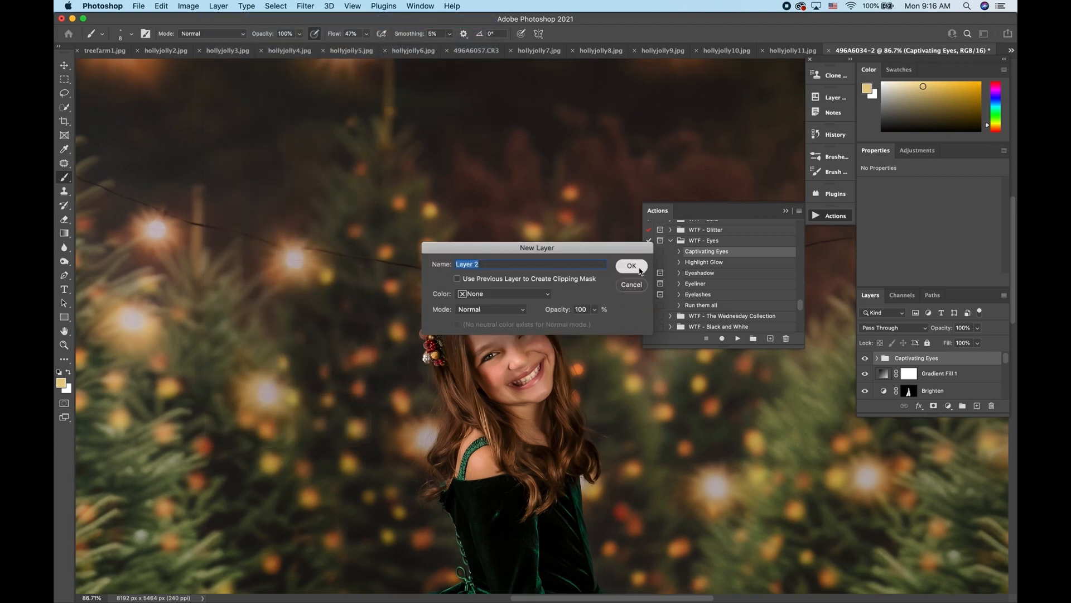
click(629, 266)
click(59, 372)
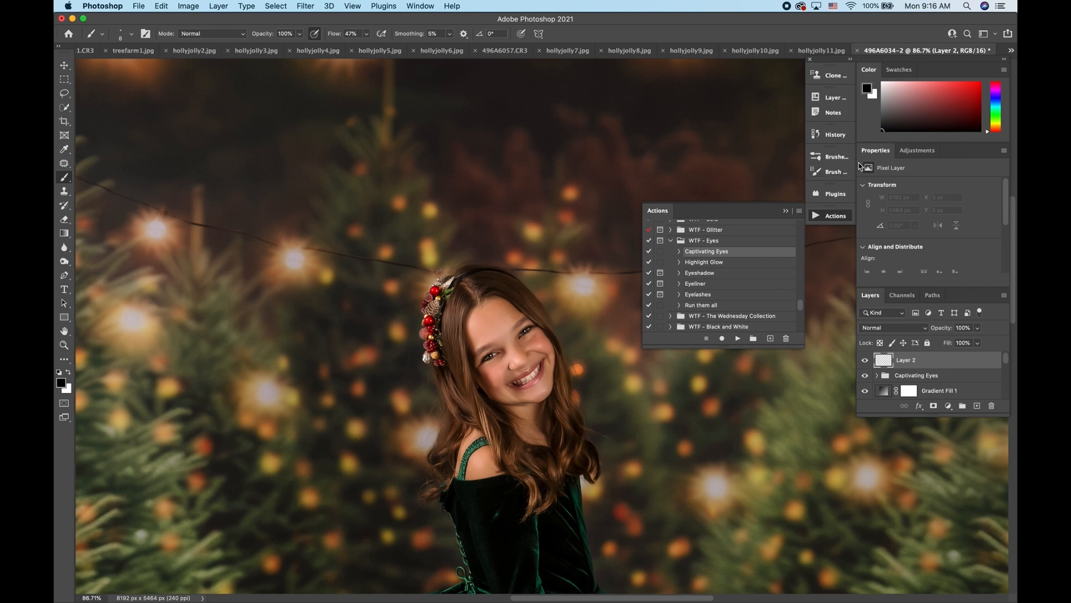
Choose an eyelash brush for the girl's left eye and set it to 90 px with a 28° angle
click(837, 171)
click(831, 157)
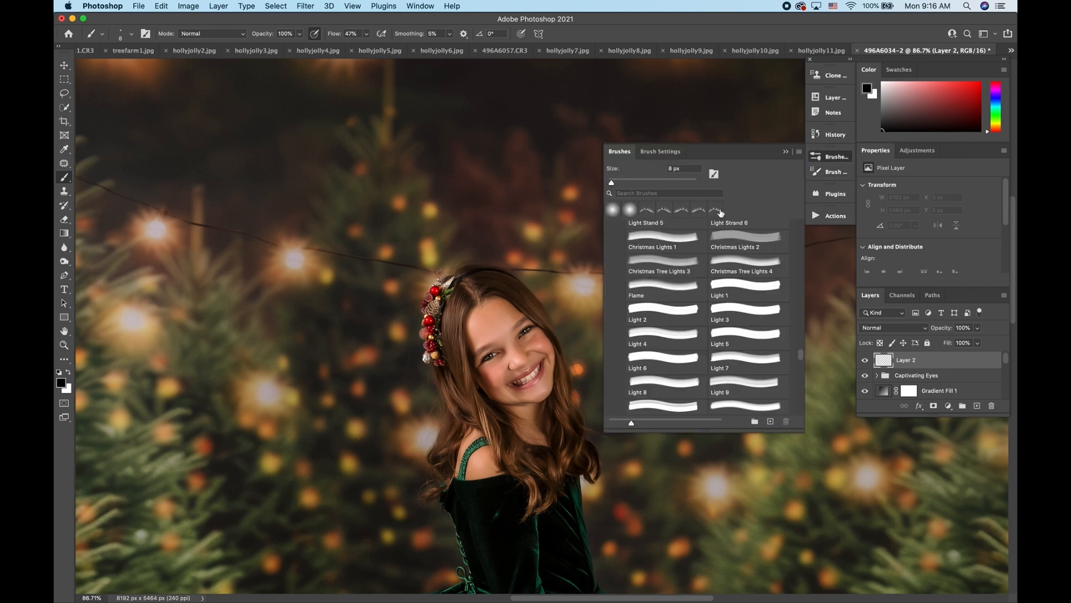
scroll(540, 324, up, 5)
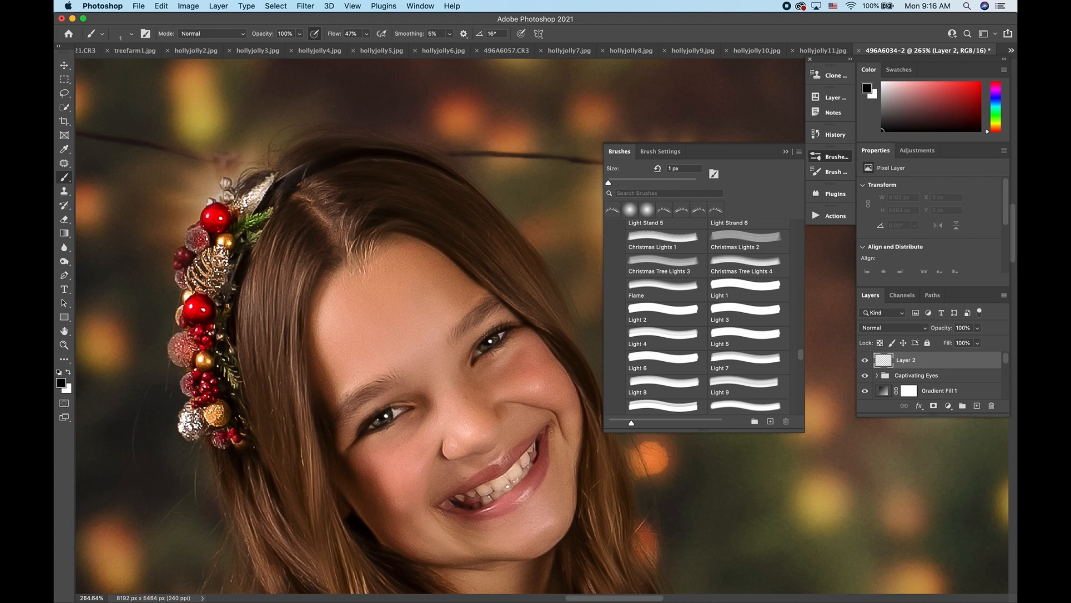
key(bracketright)
key(bracketright)
key(bracketright)
key(bracketright)
key(bracketright)
key(bracketright)
key(bracketright)
key(bracketright)
key(bracketright)
key(bracketright)
key(Left)
key(Left)
key(Left)
key(Left)
key(Left)
key(Left)
key(Left)
key(Left)
key(Left)
key(Left)
key(Left)
key(Left)
key(Left)
key(Left)
key(Left)
key(Left)
key(Left)
key(bracketright)
key(bracketright)
key(Right)
key(Right)
key(Right)
key(Right)
Raise the brush flow to 96% and stamp upper eyelashes on the girl's left eye, replacing the fainter stamp
click(496, 332)
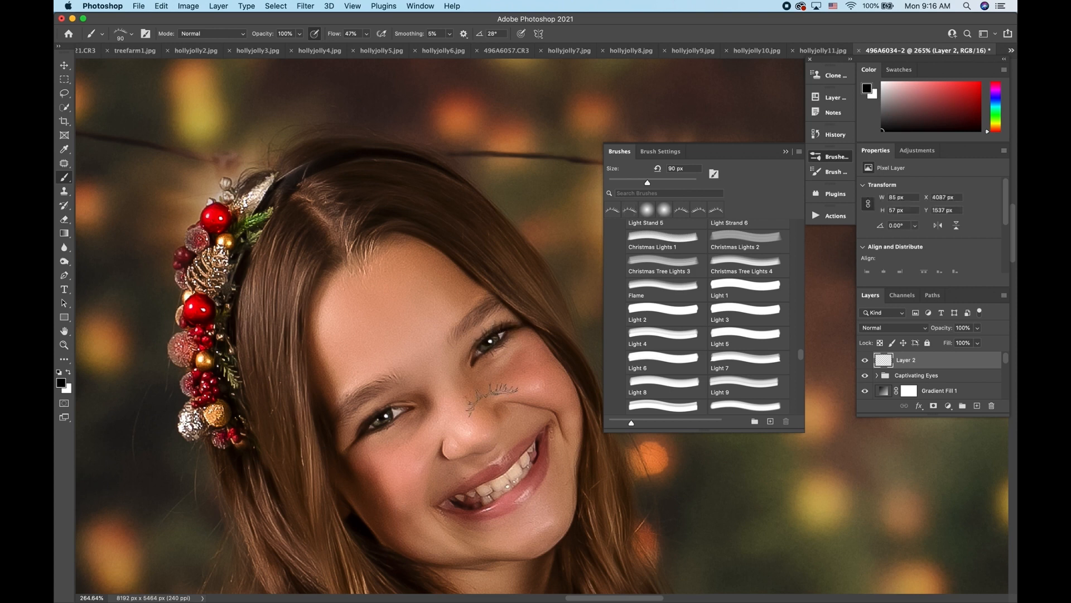
click(367, 34)
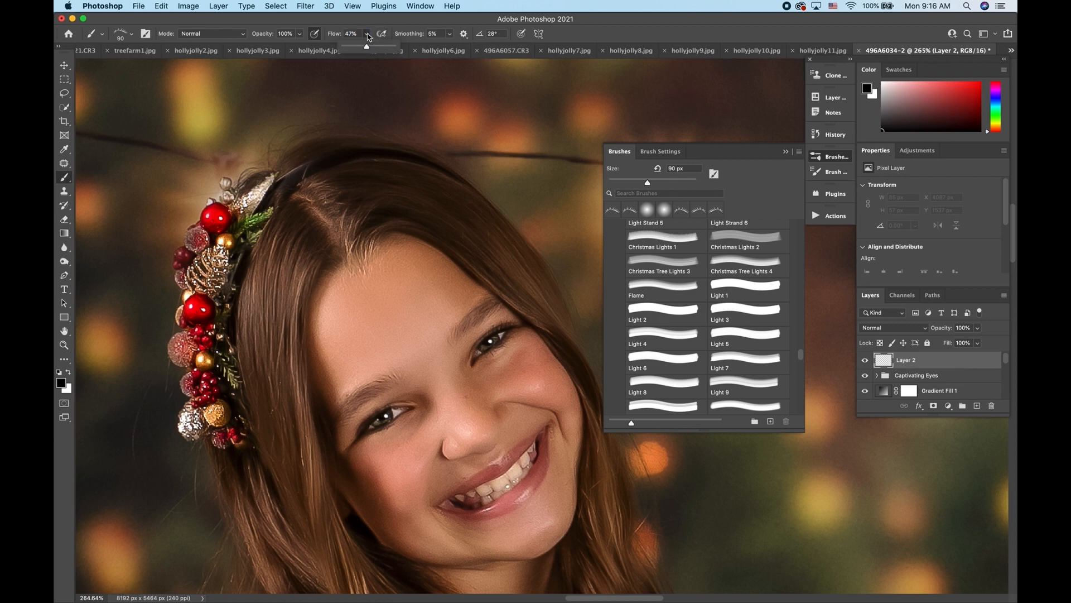
click(389, 46)
click(498, 336)
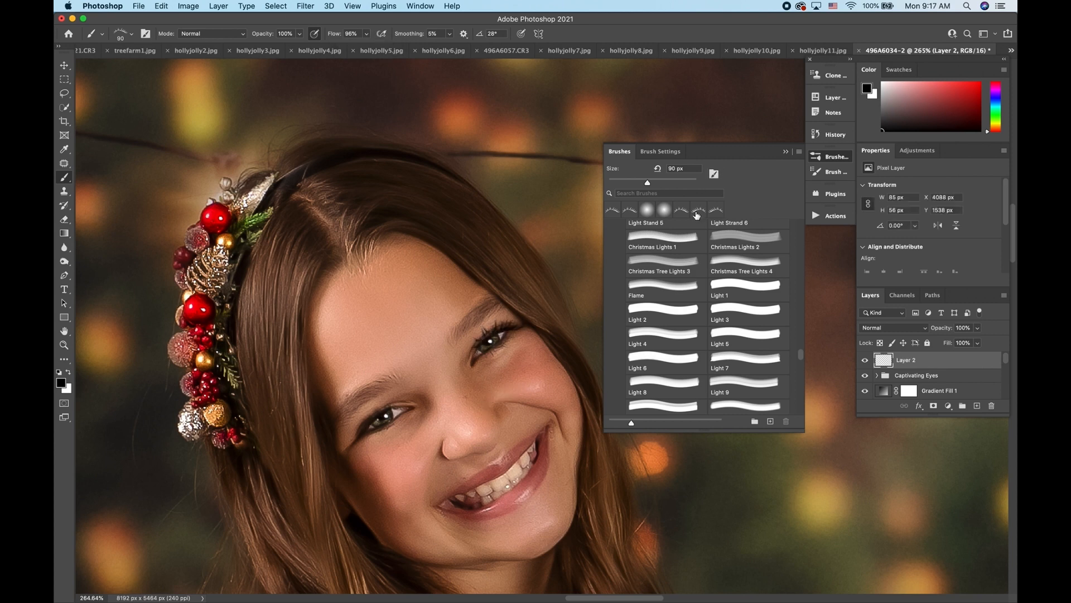
Pick another eyelash brush, rotate it to 37° and stamp upper eyelashes on the girl's right eye
click(716, 212)
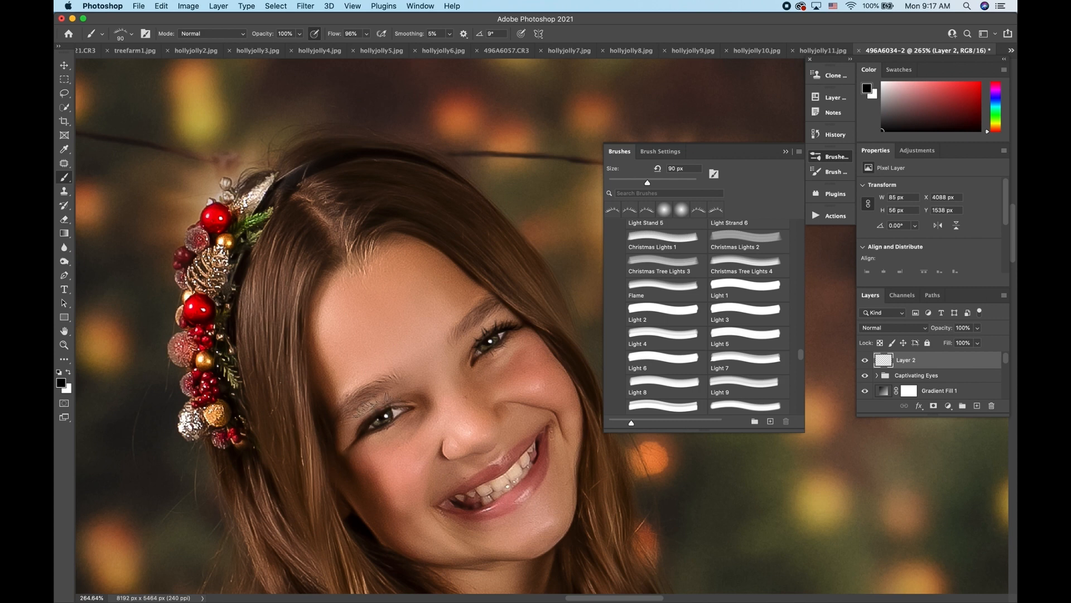
key(Left)
key(Left)
key(Left)
key(Left)
key(Left)
click(385, 404)
scroll(371, 480, down, 5)
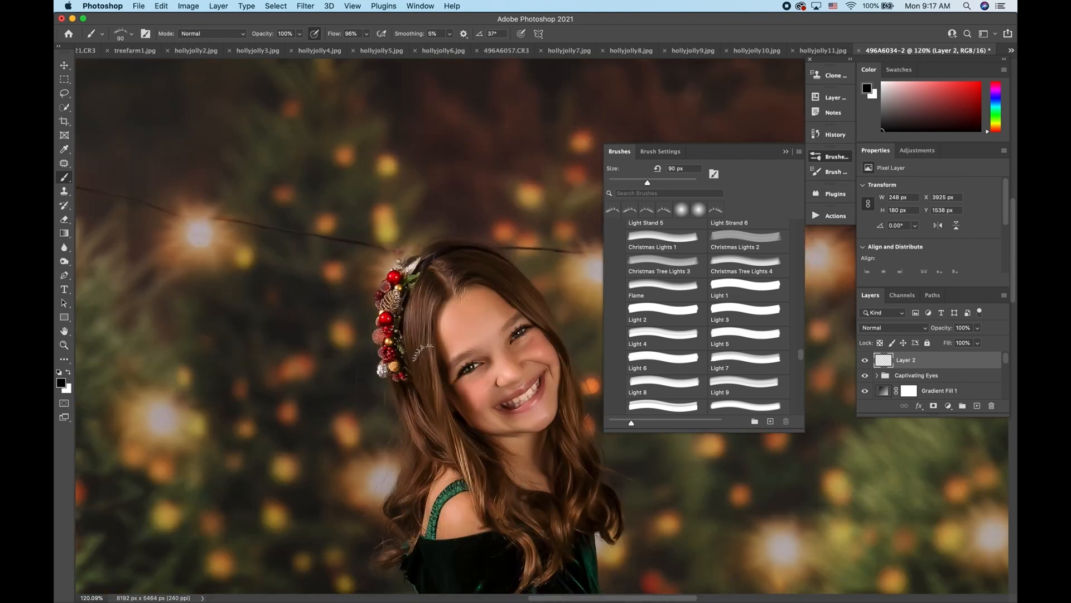
scroll(423, 352, down, 3)
scroll(423, 353, down, 1)
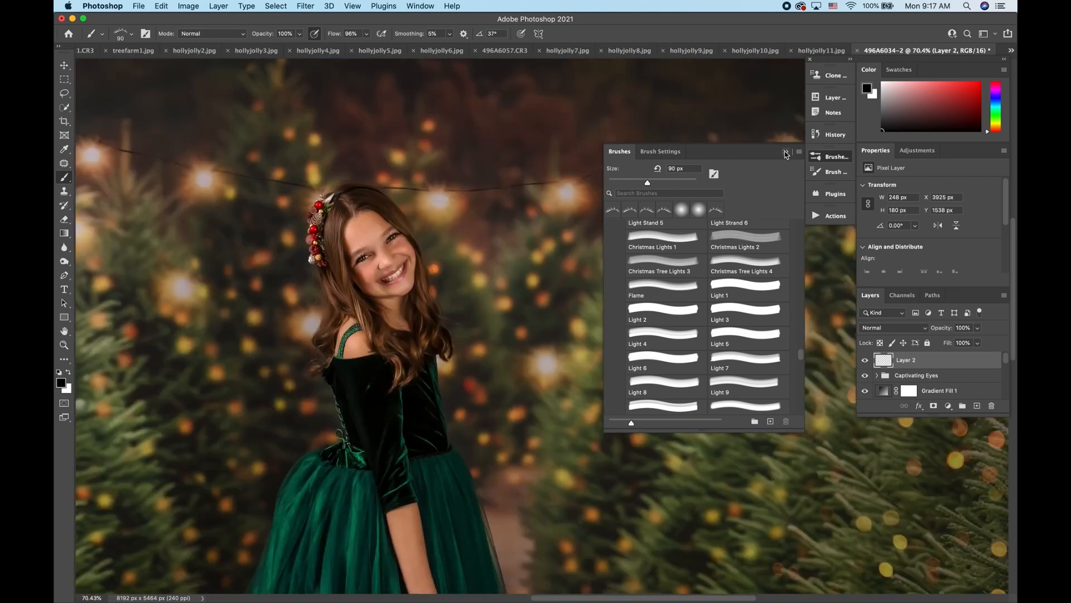
Run the Cheeks, Lips and Teeth action from the WTF - Skin action set
click(785, 152)
click(831, 215)
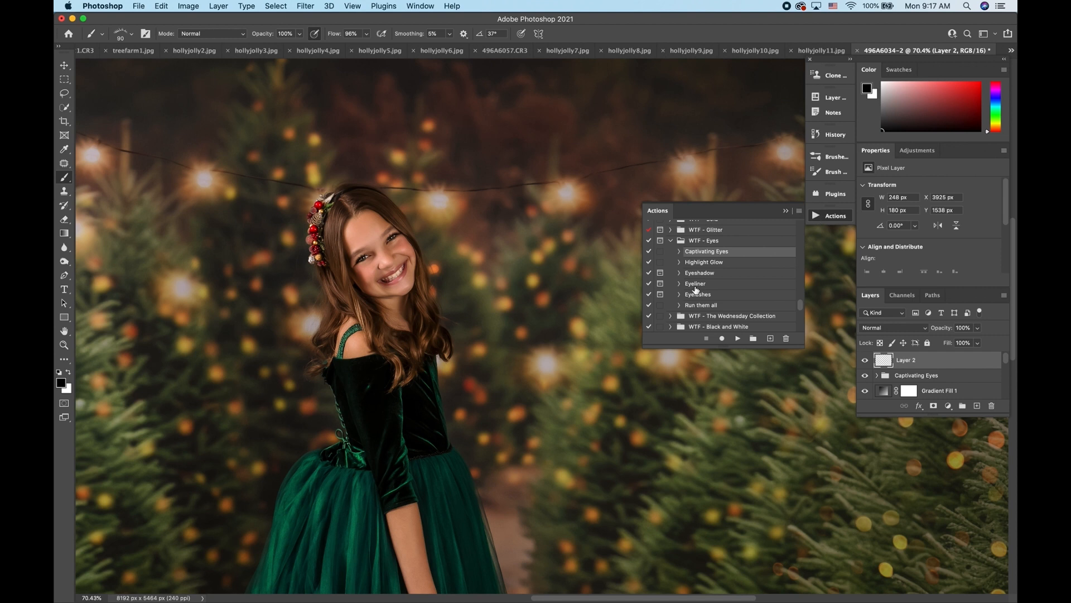
scroll(696, 290, down, 10)
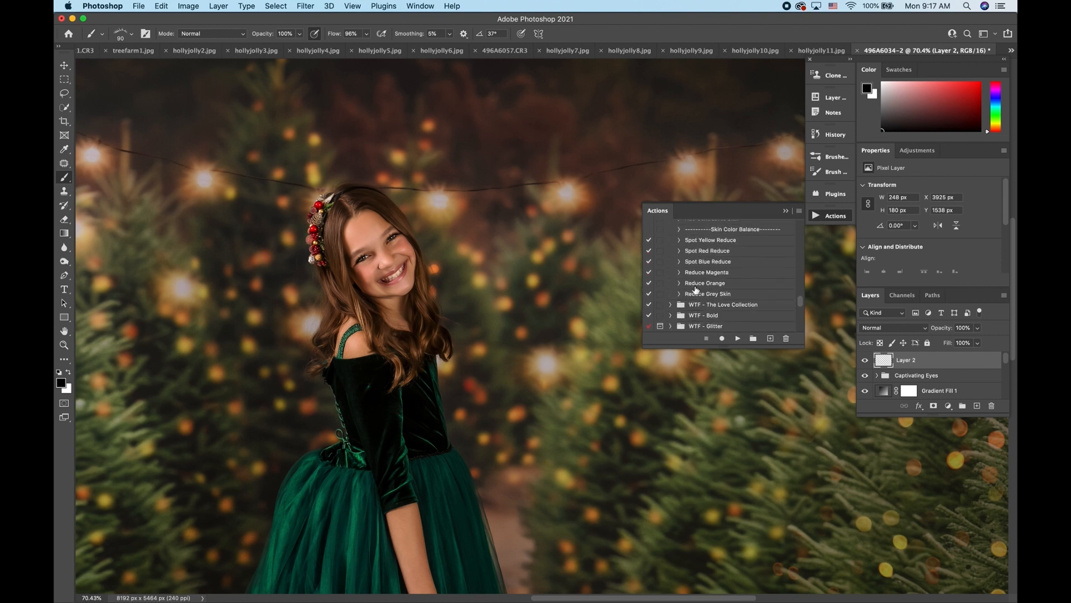
scroll(696, 290, up, 7)
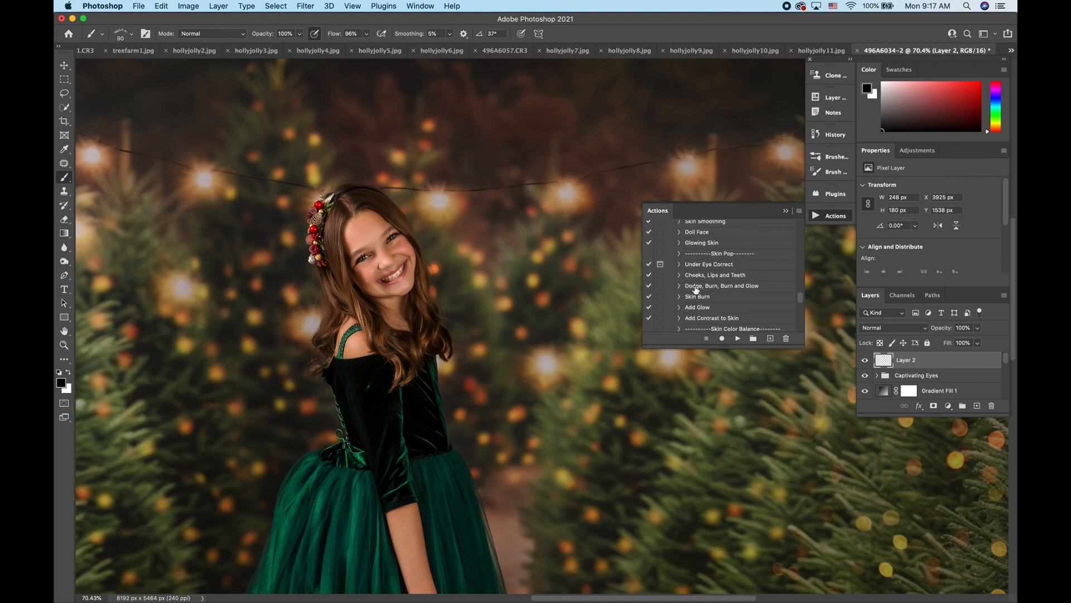
scroll(736, 280, up, 6)
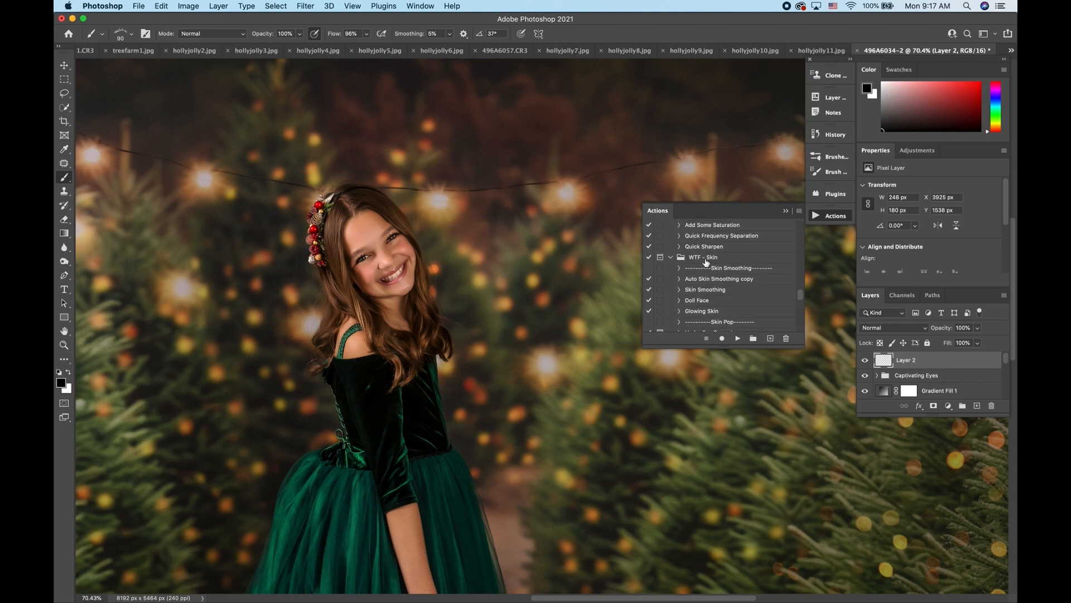
scroll(716, 290, down, 3)
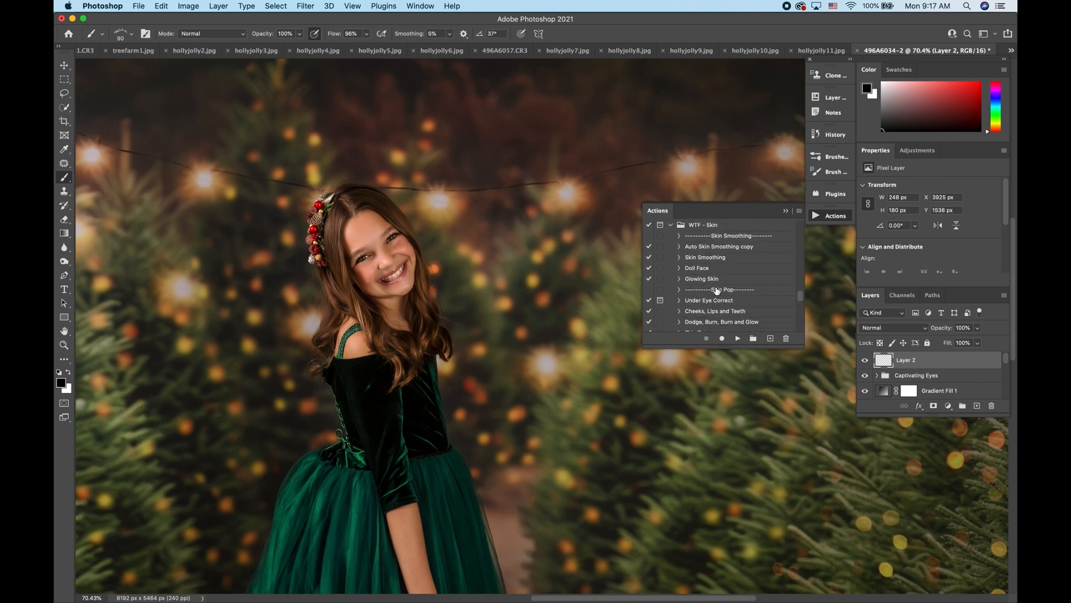
scroll(717, 291, down, 3)
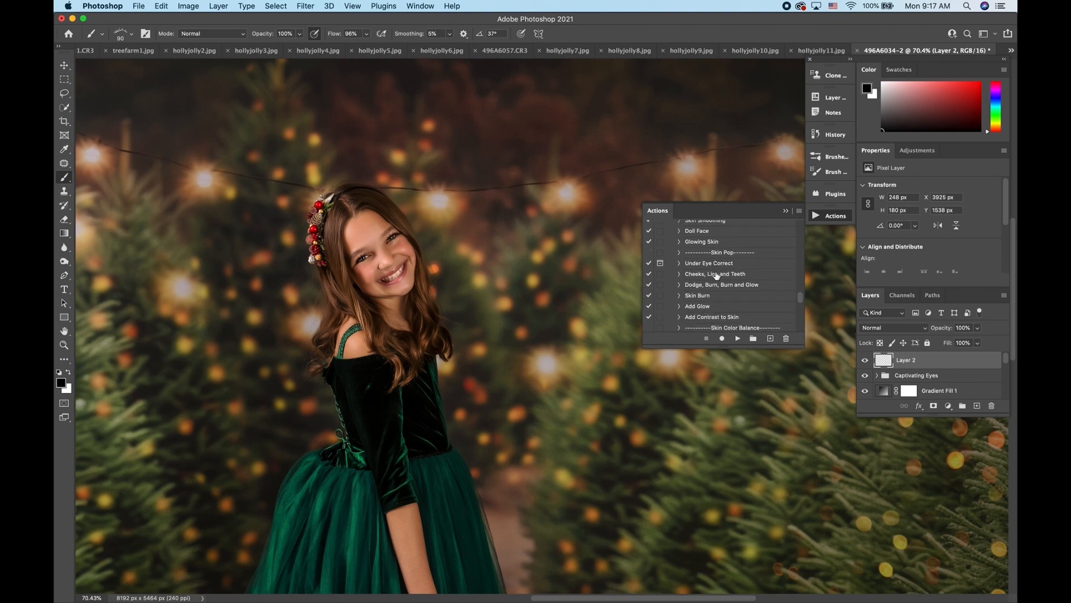
click(714, 274)
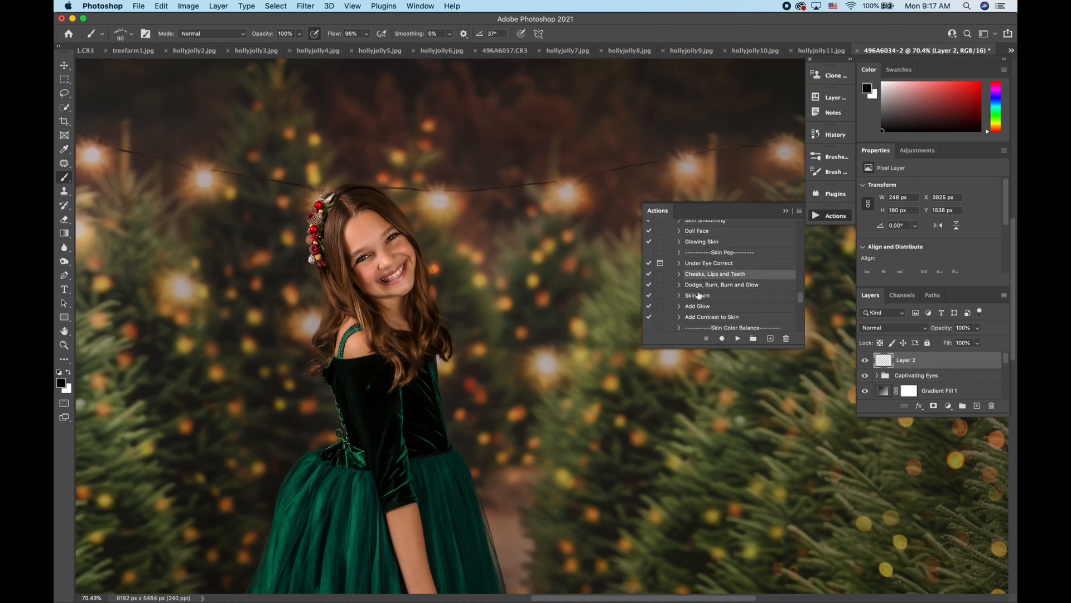
click(739, 339)
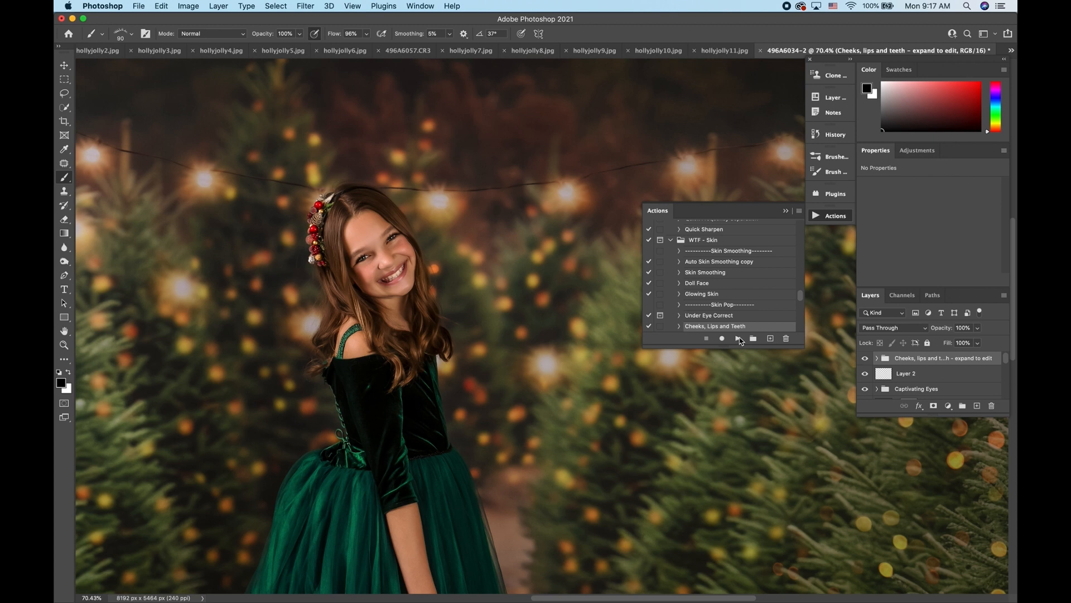
Expand the Cheeks, Lips and Teeth group, target the All Over Glow mask and ready a soft round brush at 25 px
click(877, 359)
click(916, 374)
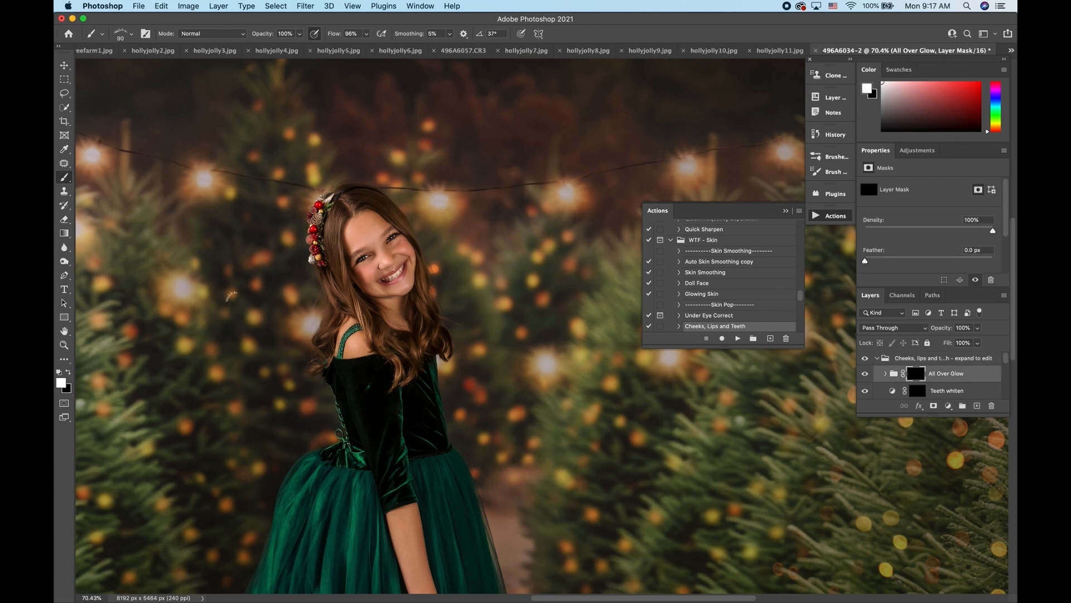
click(131, 34)
double_click(113, 169)
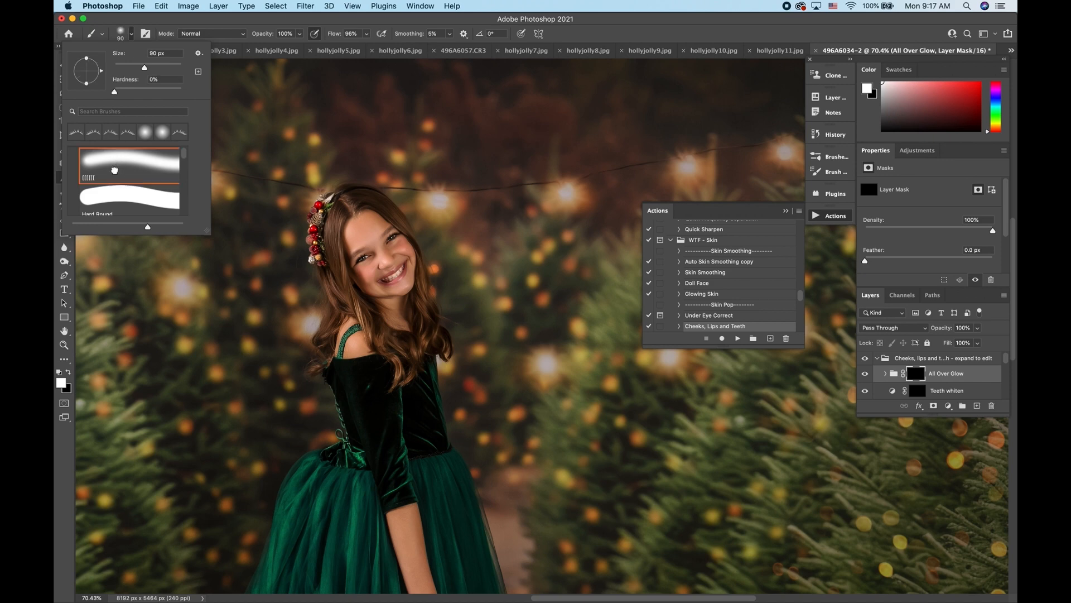
scroll(356, 281, up, 6)
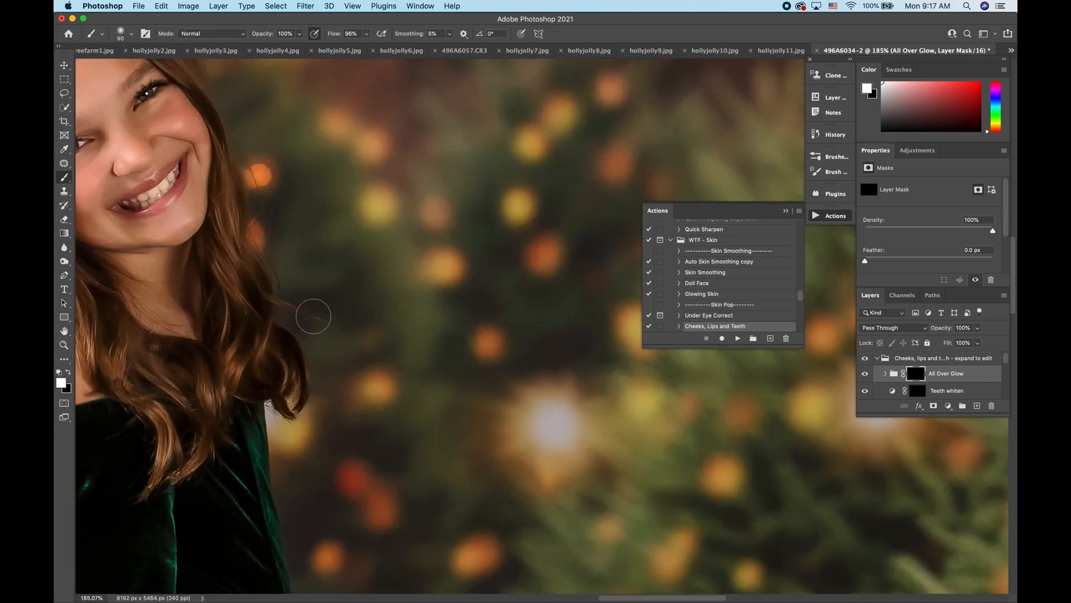
scroll(313, 317, up, 3)
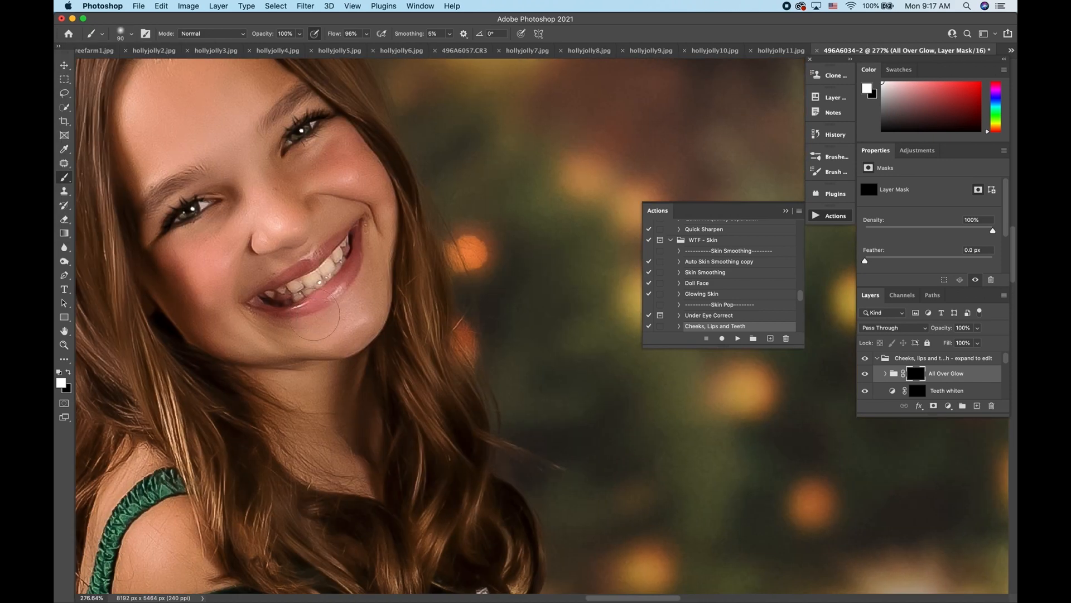
key(bracketleft)
key(bracketleft)
key(bracketleft)
key(bracketleft)
key(bracketleft)
key(bracketleft)
key(bracketleft)
key(bracketright)
key(bracketright)
key(bracketright)
key(bracketright)
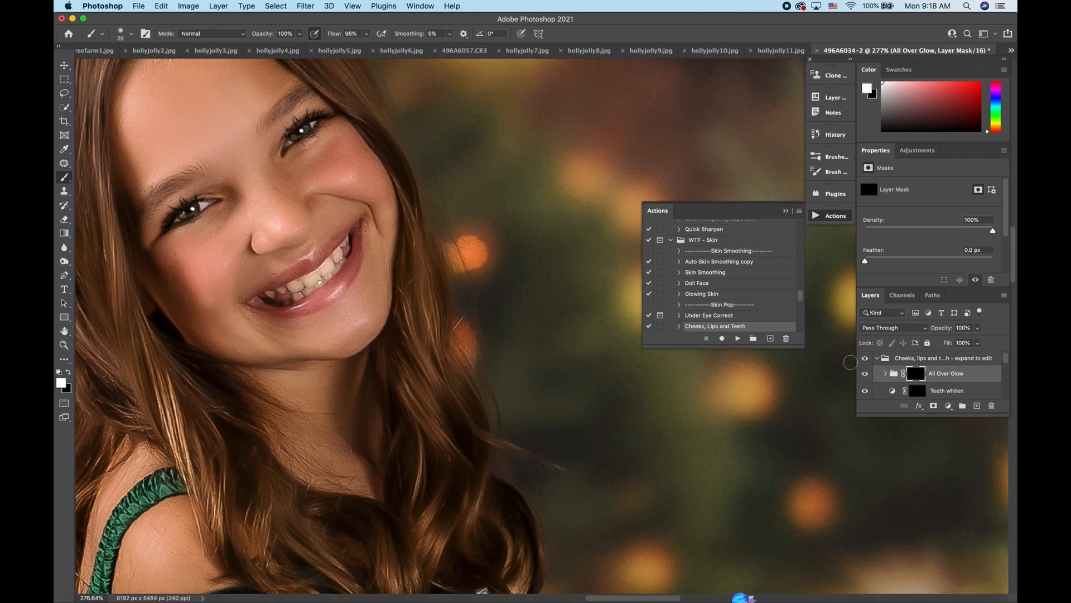
Using a 10 px white brush, paint the Teeth whiten mask over the girl's teeth and the Lips mask over her lips
scroll(905, 381, down, 1)
click(918, 373)
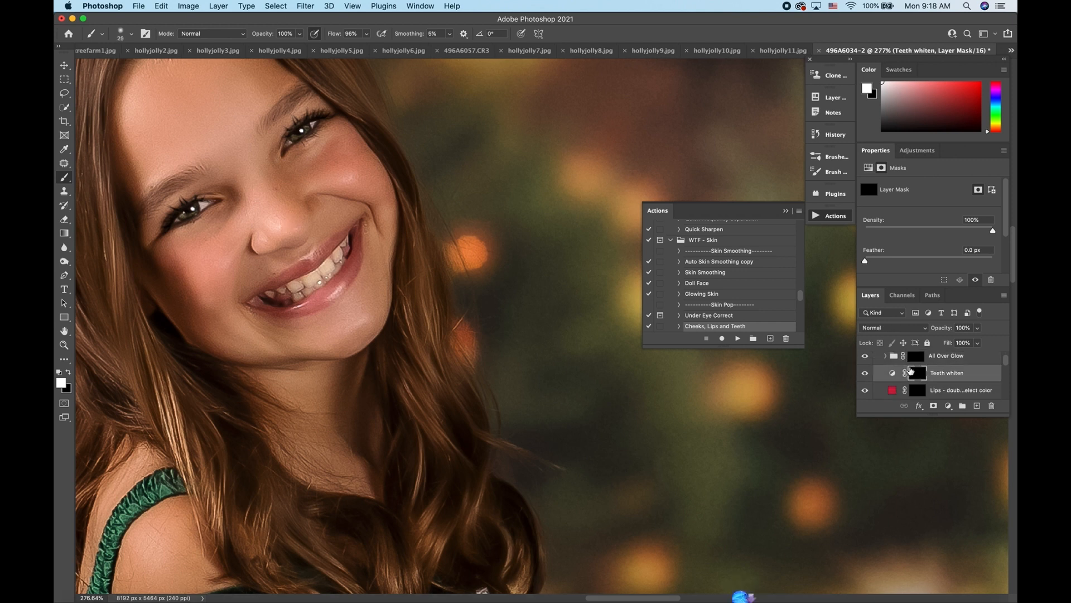
key(bracketleft)
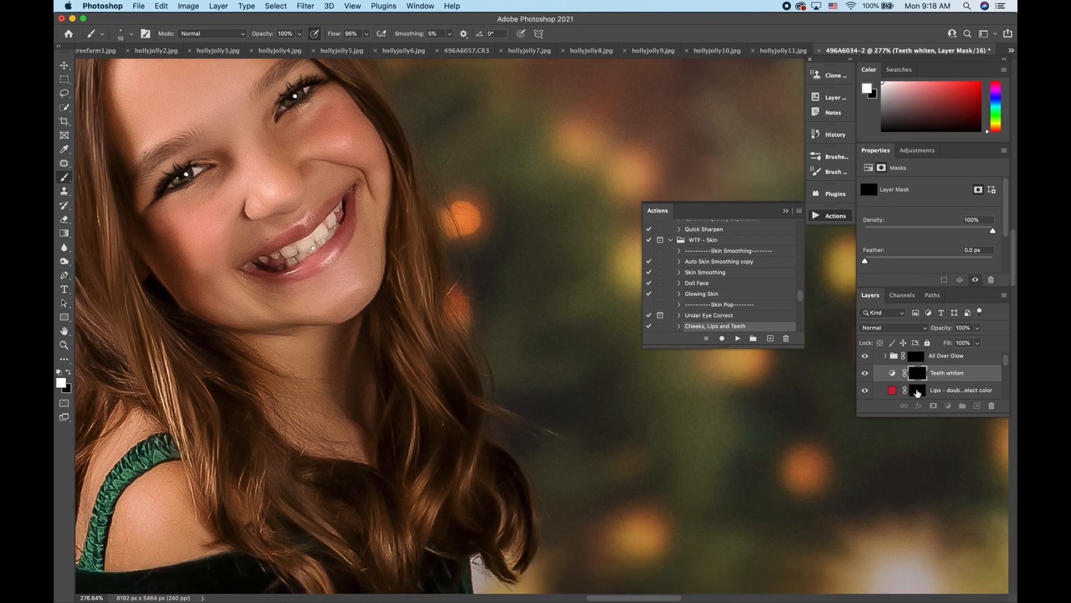
click(918, 391)
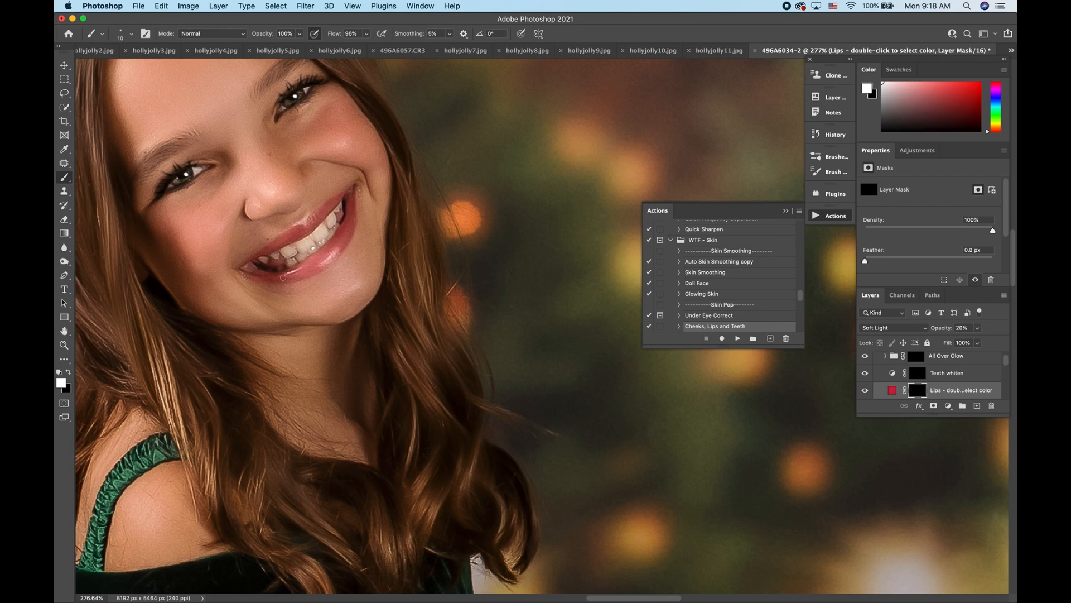
scroll(481, 267, down, 6)
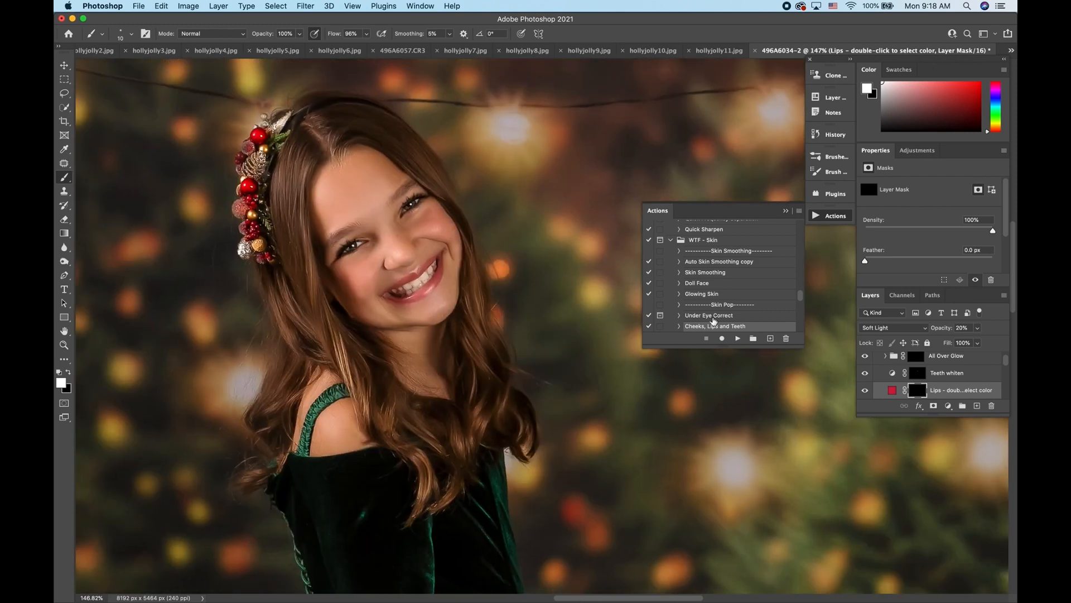
Try several shades for the Lips color fill and settle on a lighter pink-red
click(892, 391)
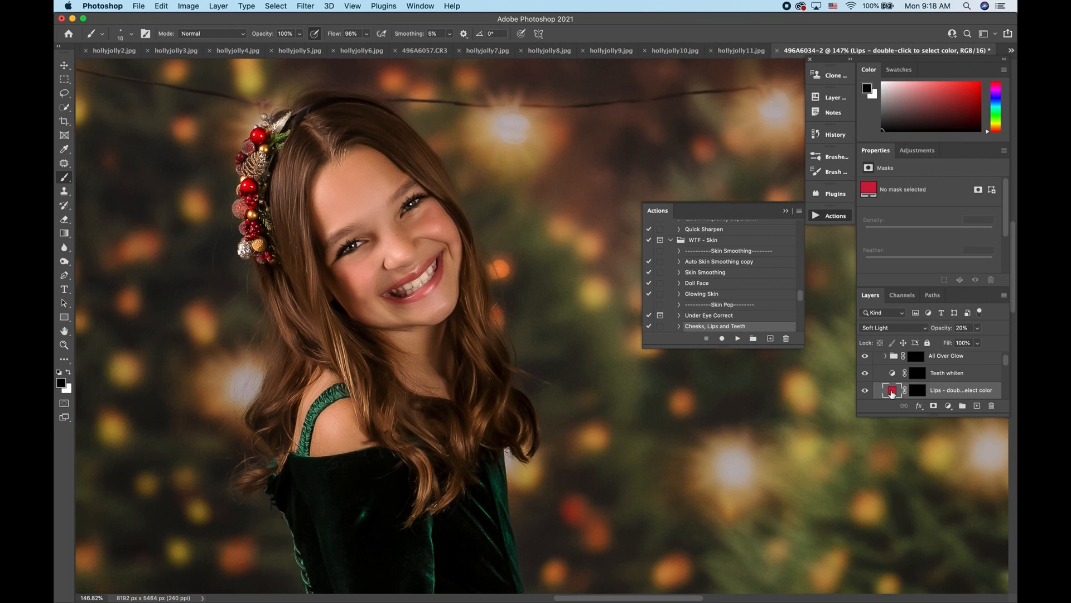
double_click(892, 391)
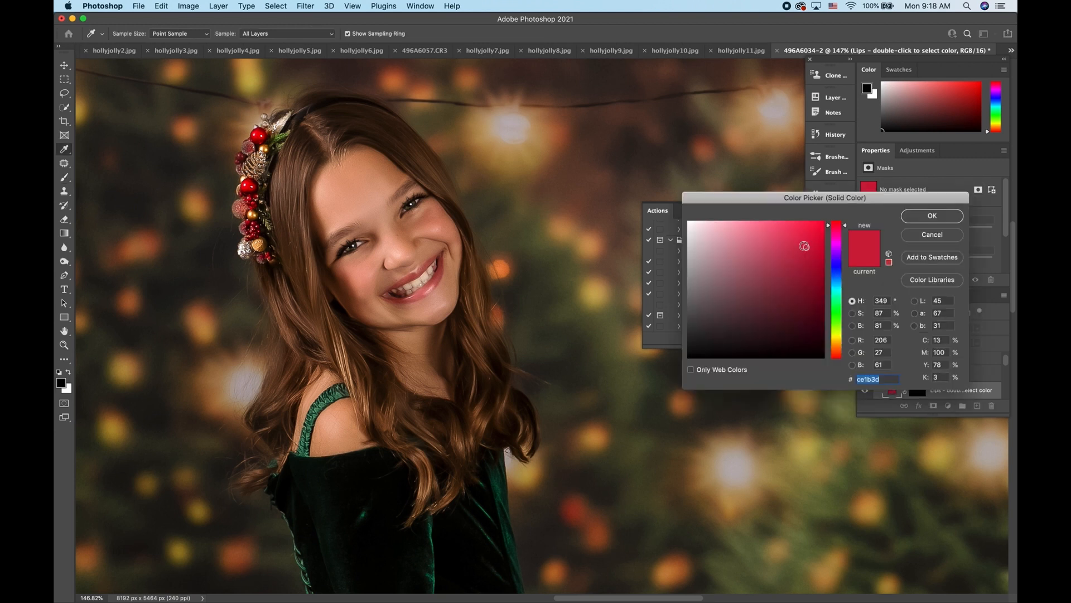
click(764, 233)
click(755, 262)
click(760, 286)
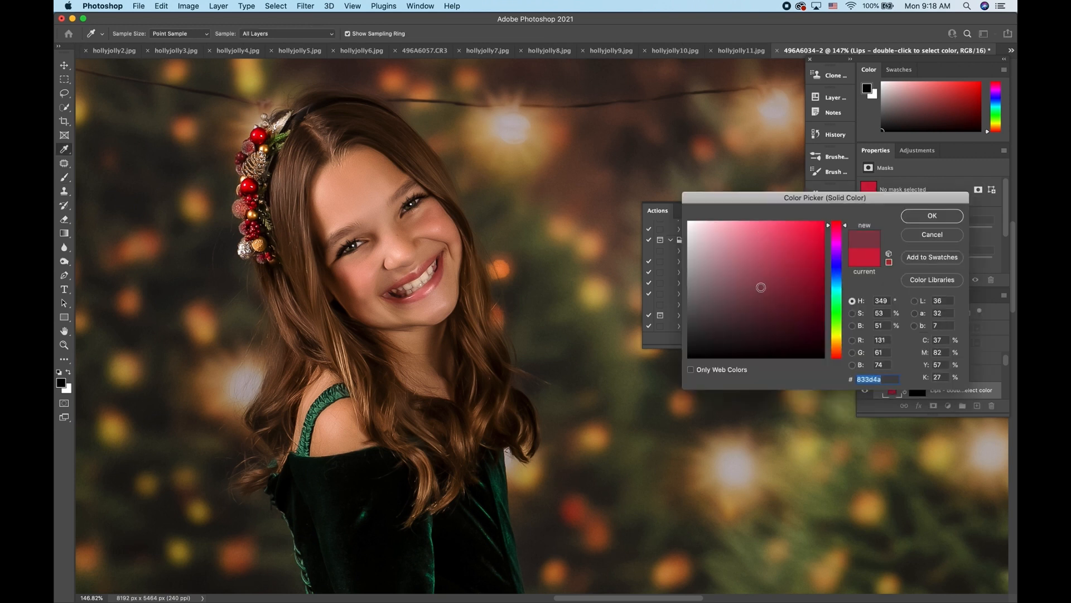
click(810, 284)
click(780, 331)
click(758, 275)
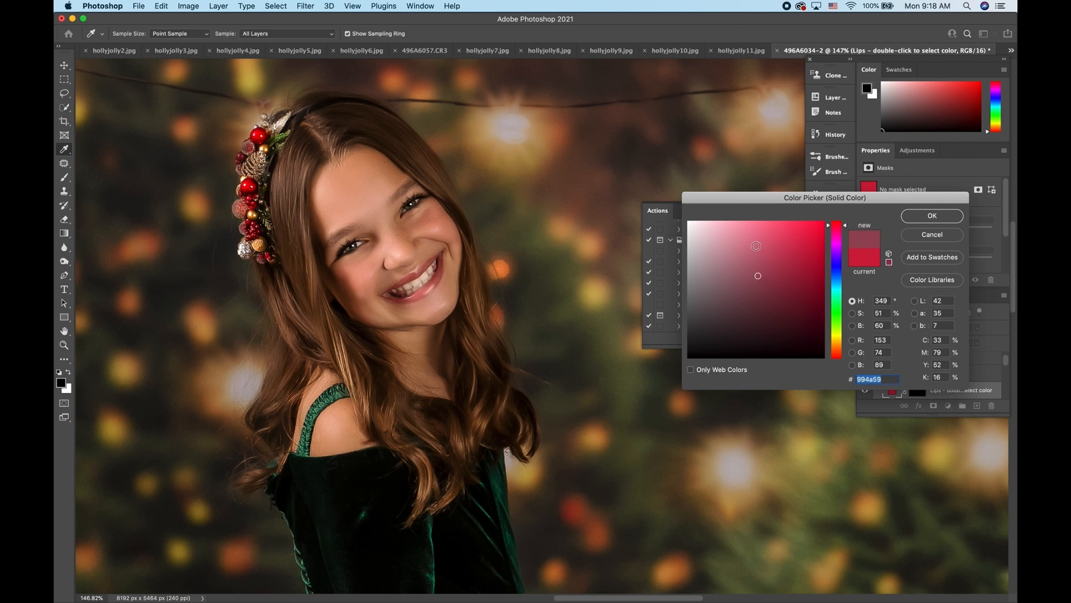
click(759, 232)
click(802, 236)
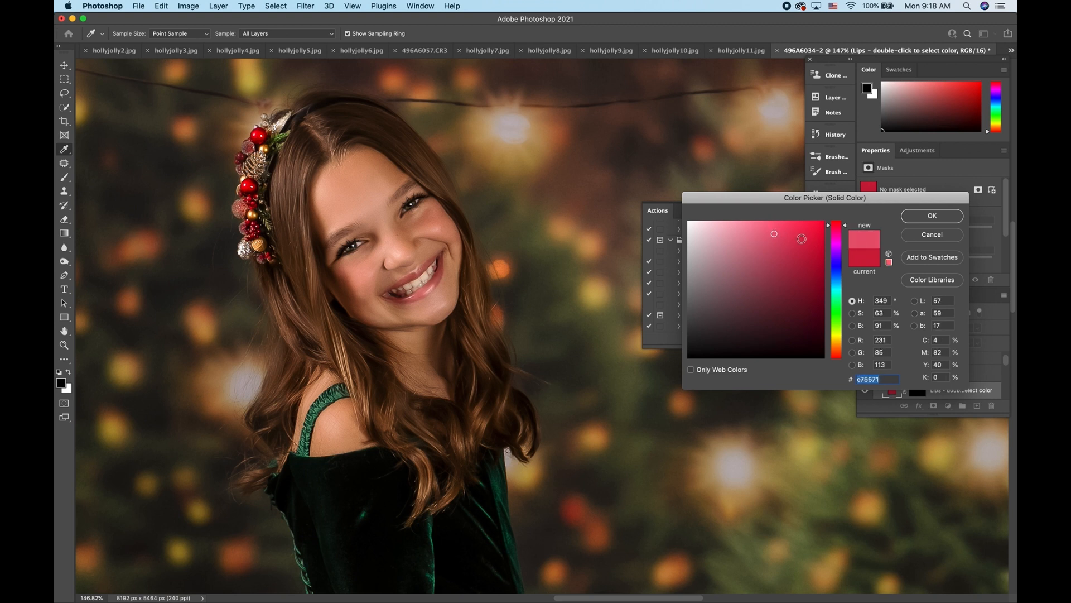
click(930, 217)
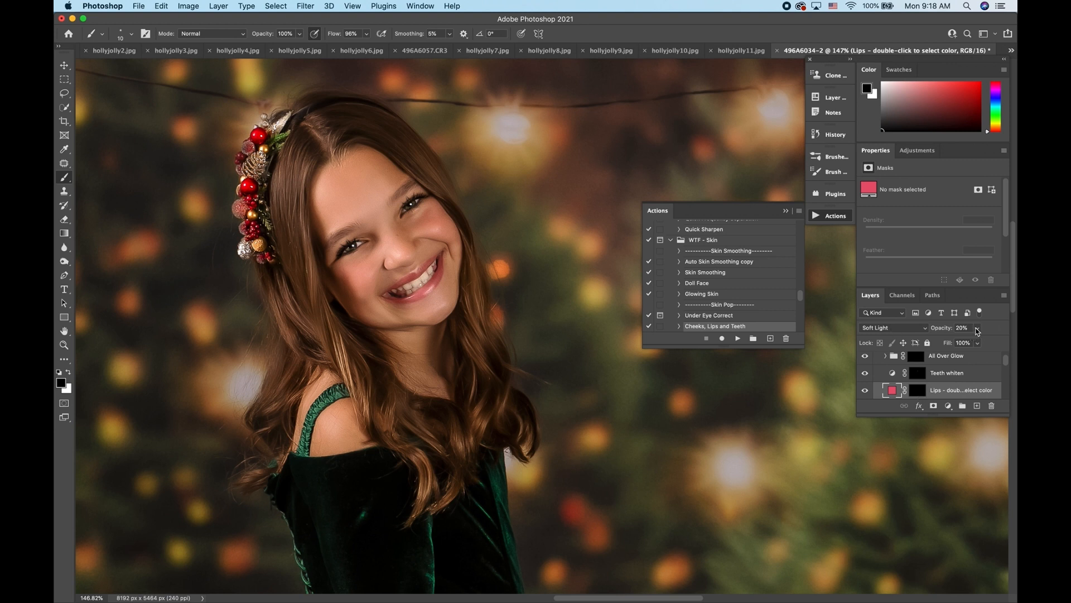
Keep the Lips layer on Soft Light, fine-tune its opacity and toggle its visibility to compare the lip color
click(902, 330)
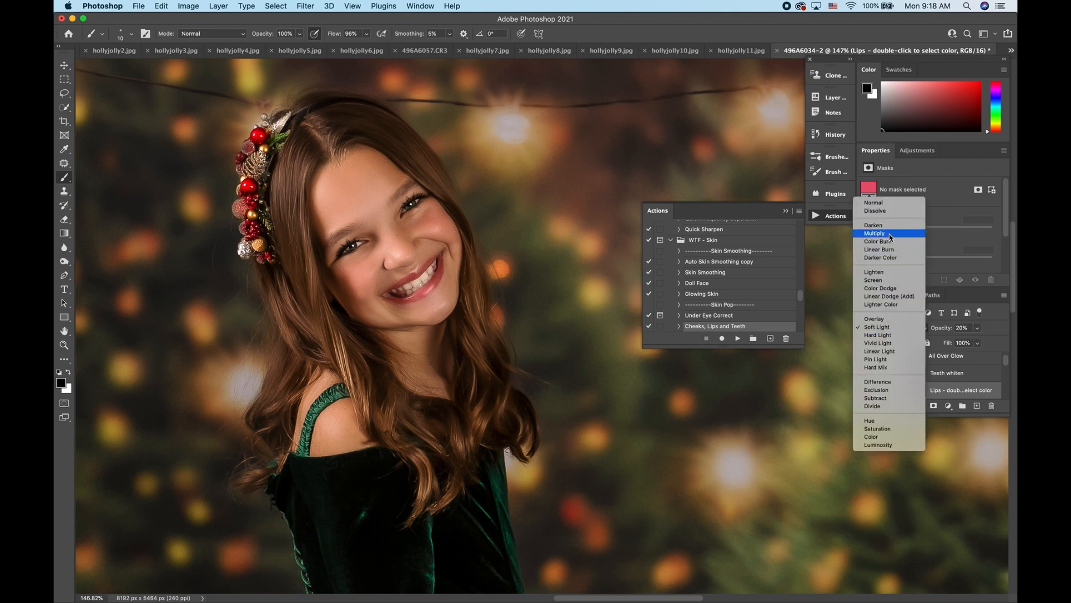
click(886, 327)
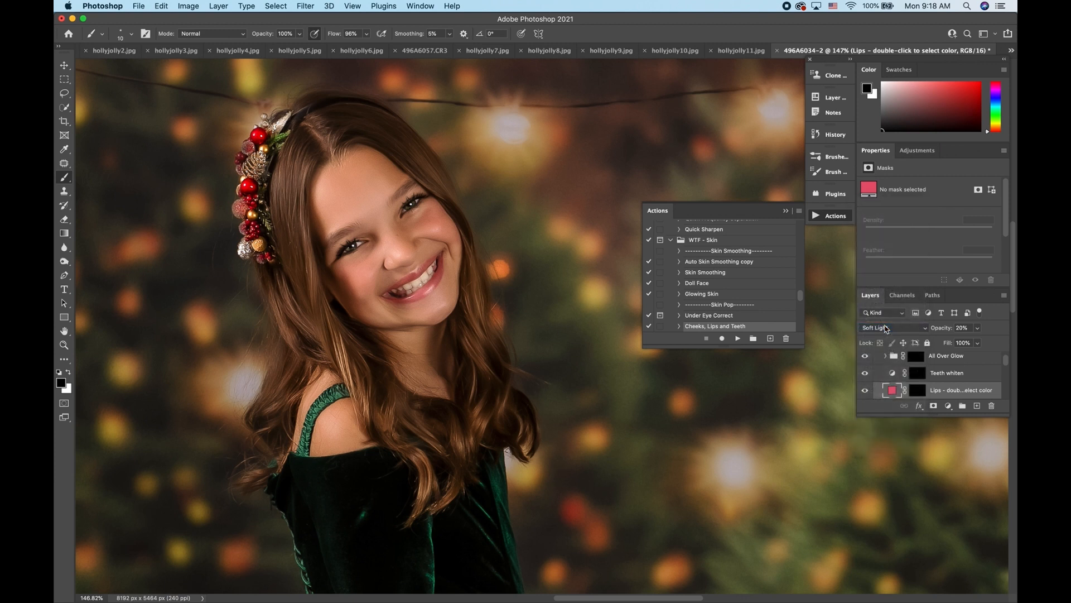
drag(977, 328, 962, 346)
click(865, 390)
click(864, 390)
Paint blush onto both of the girl's cheeks on the Cheeks layer mask with a soft white 90 px brush
scroll(926, 388, down, 3)
click(917, 362)
key(x)
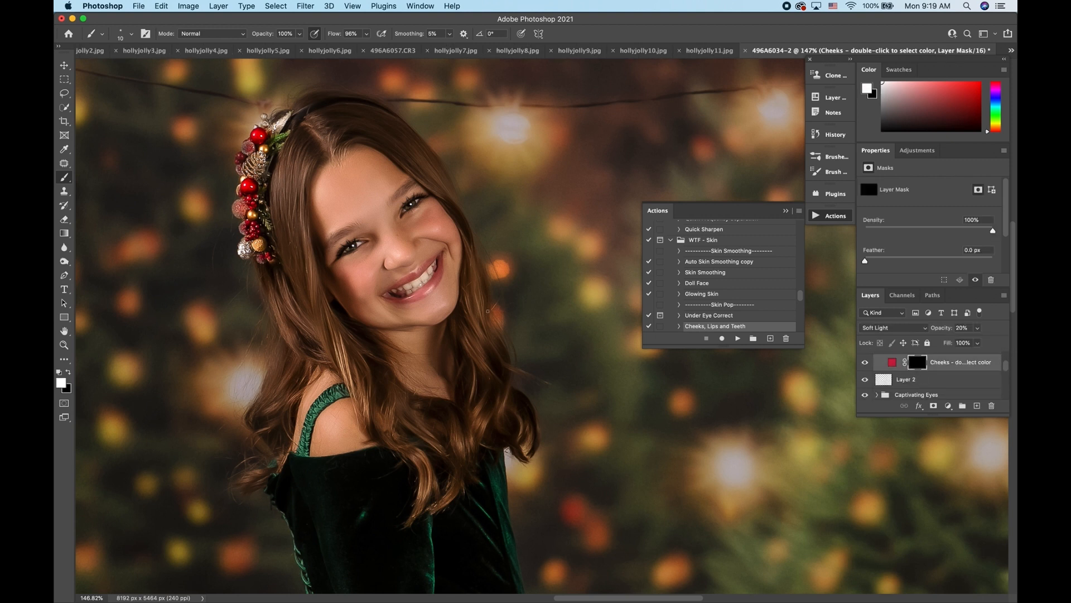
key(bracketright)
key(bracketright)
key(bracketright)
key(bracketright)
key(bracketright)
key(bracketright)
key(bracketright)
drag(358, 281, 341, 277)
drag(440, 217, 447, 232)
Feather the Cheeks layer mask by 4.1 px and reduce the layer's opacity to 12%
scroll(578, 317, down, 5)
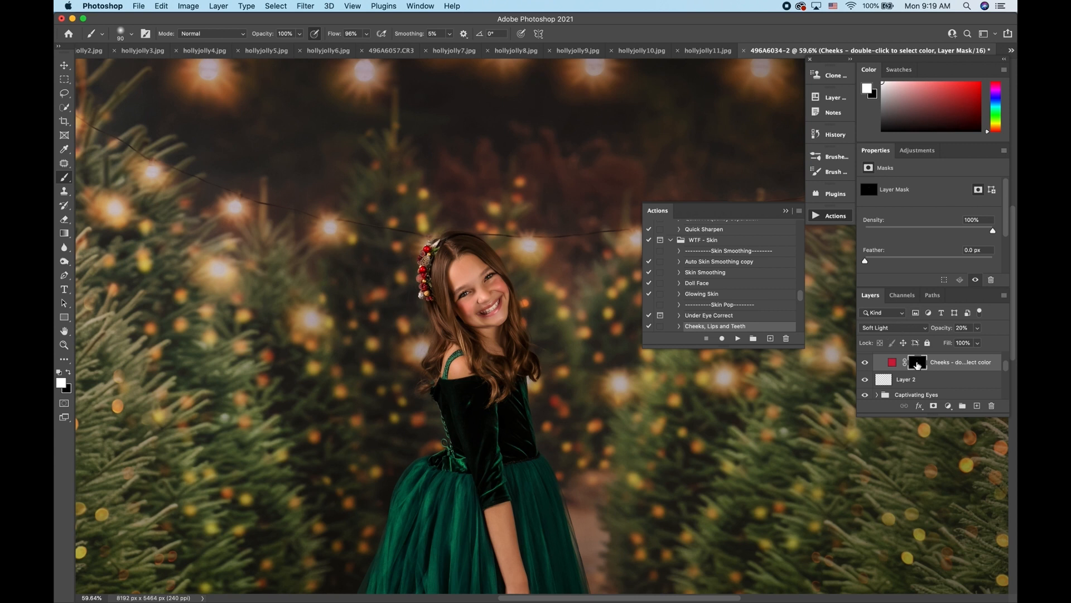
drag(866, 261, 894, 262)
click(977, 327)
drag(963, 342, 961, 342)
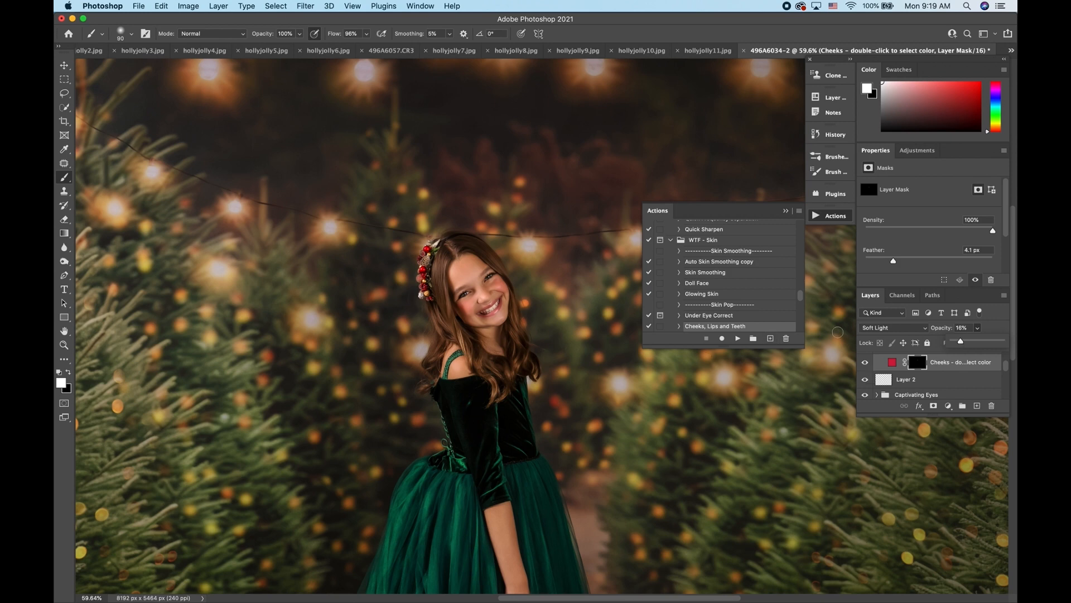
scroll(565, 322, down, 5)
scroll(564, 321, up, 3)
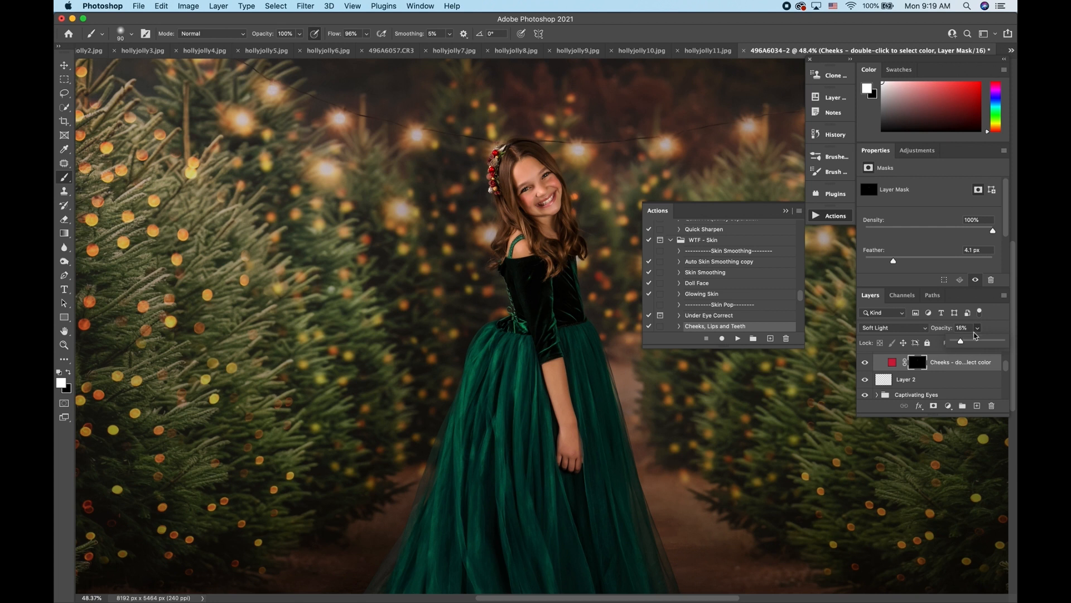
drag(962, 341, 961, 341)
Collapse the cheeks, lips and teeth group and run the WTF Frequency Separation - 16 bit action with a 5.0 px Gaussian Blur radius
scroll(728, 298, up, 10)
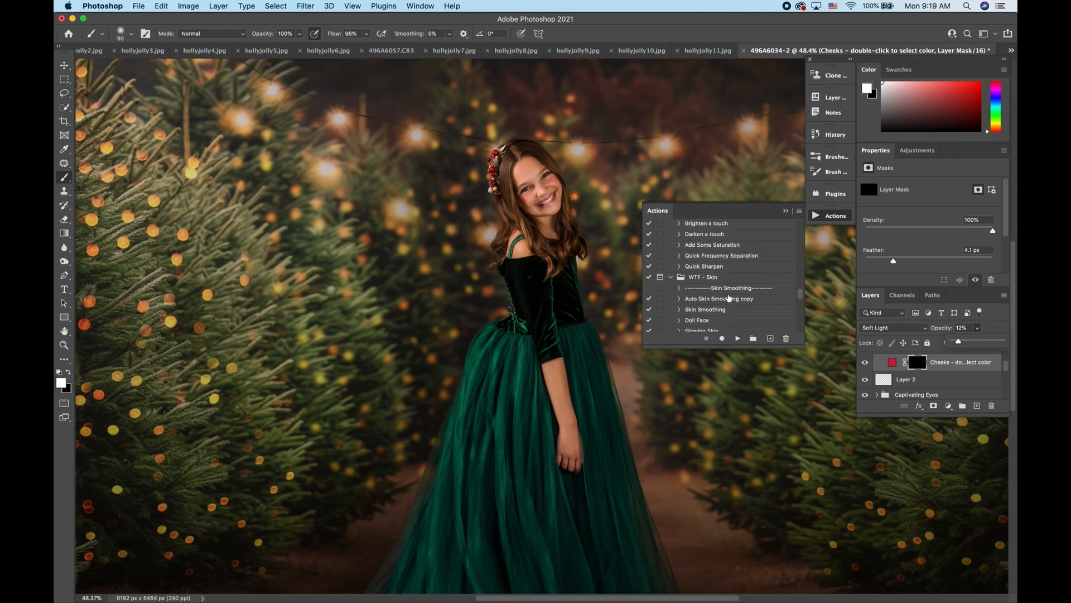
scroll(728, 297, up, 5)
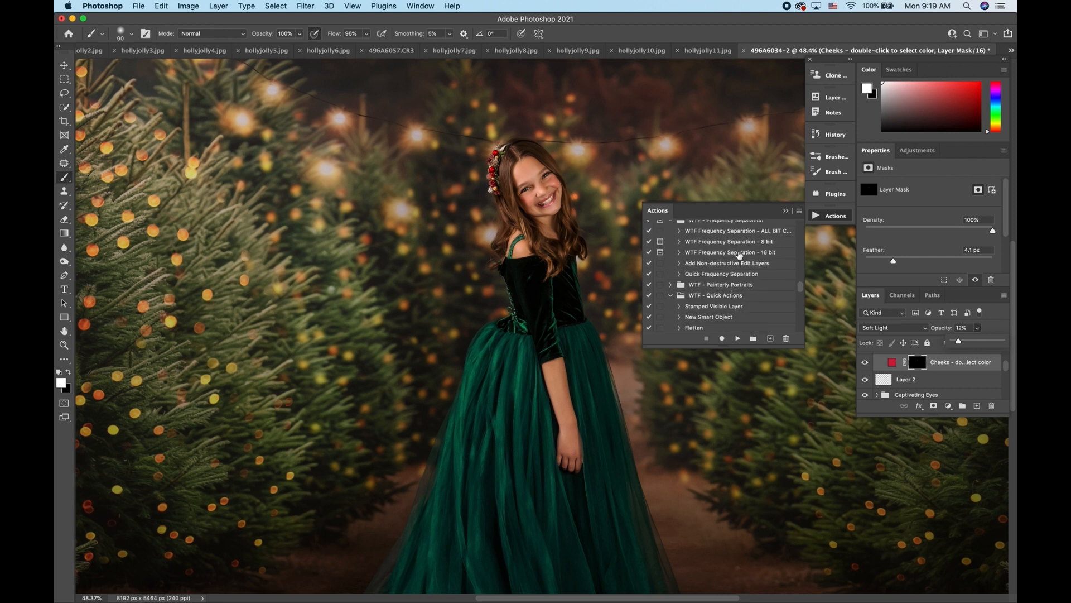
click(740, 254)
scroll(904, 375, up, 2)
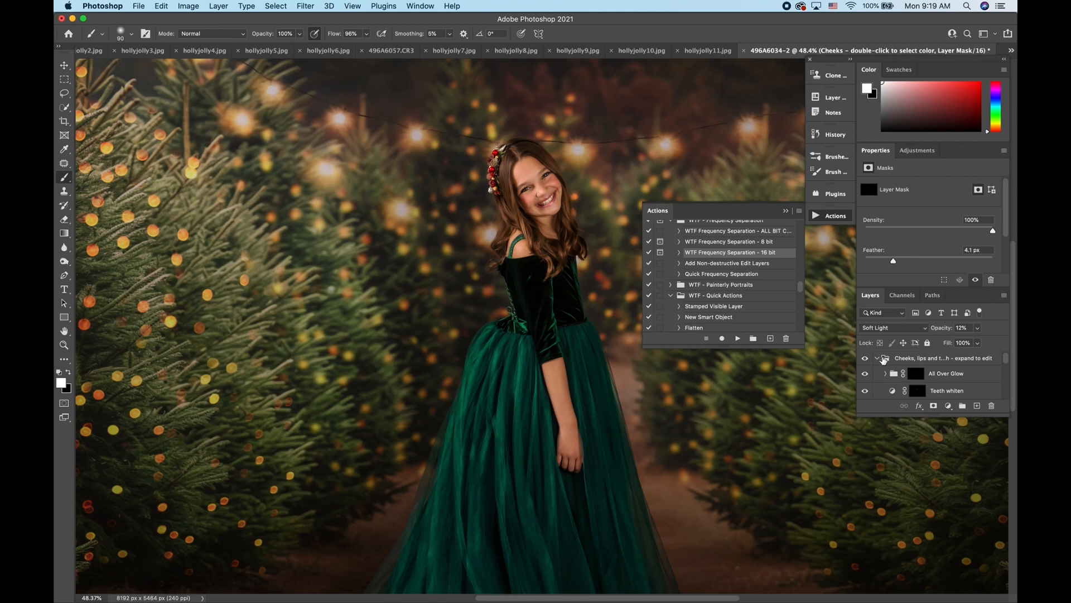
click(877, 358)
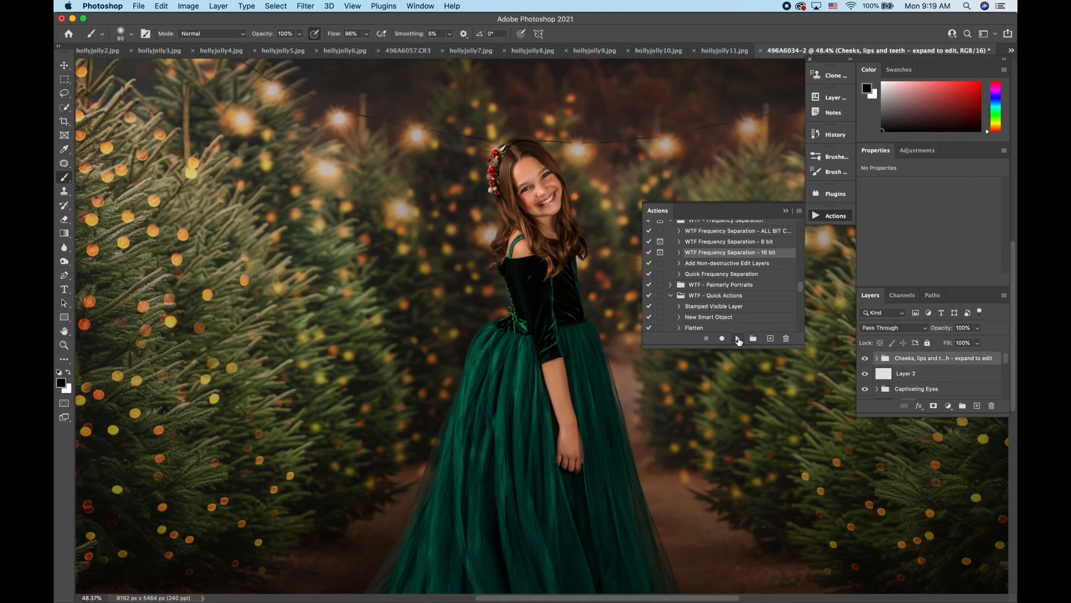
click(737, 339)
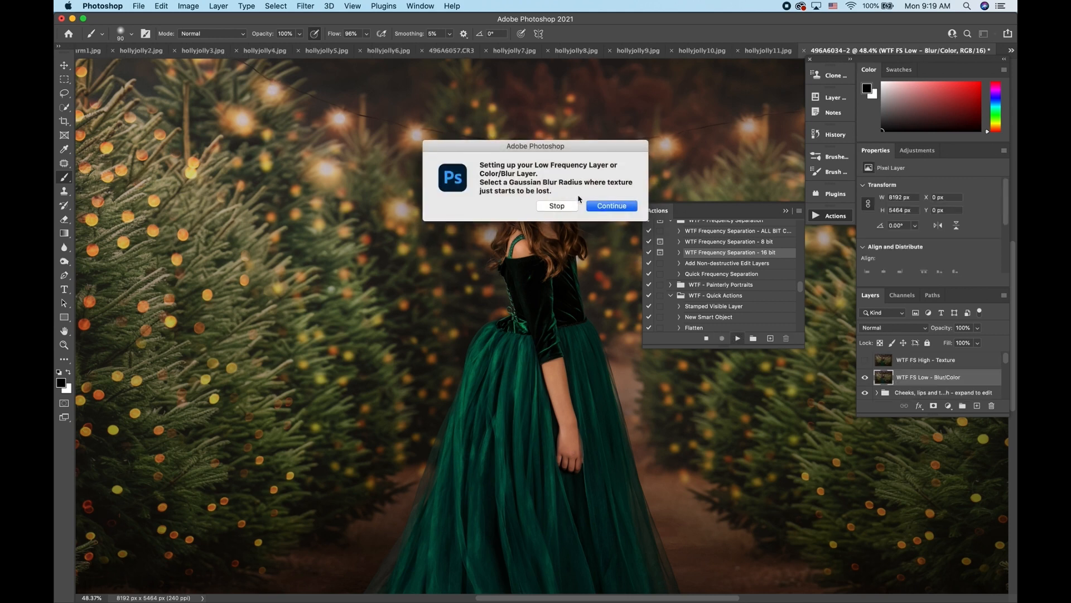
click(606, 206)
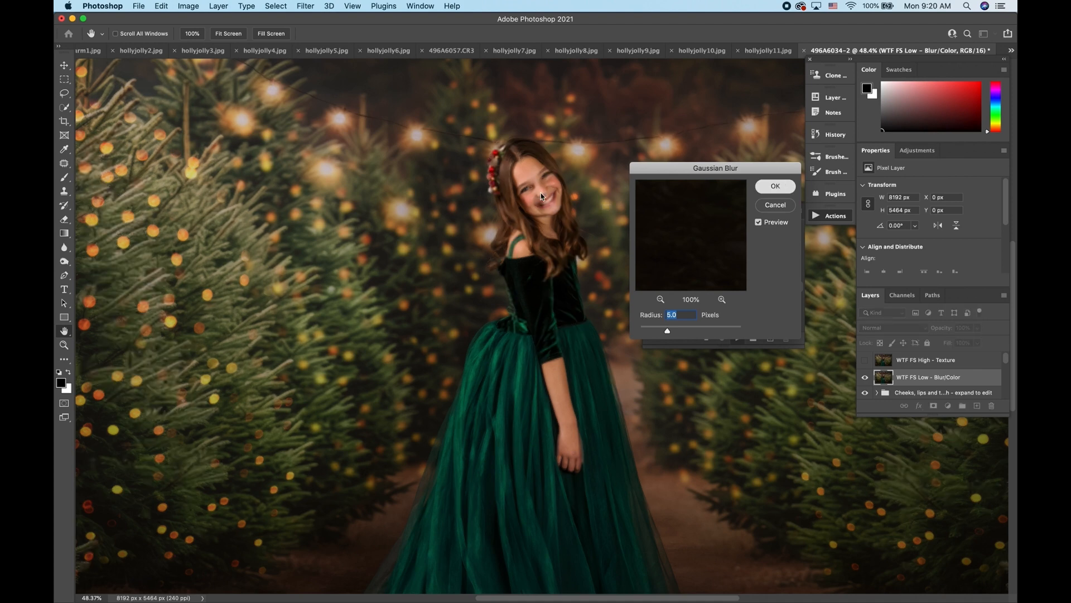
key(Return)
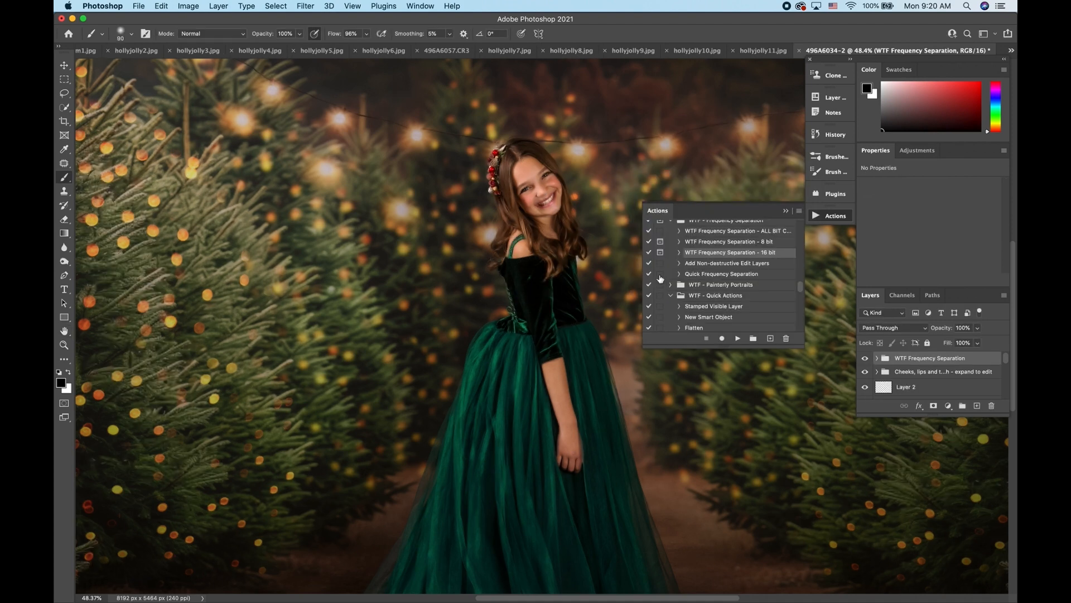
Run the Add Non-destructive Edit Layers action on the frequency separation group
click(728, 263)
click(737, 338)
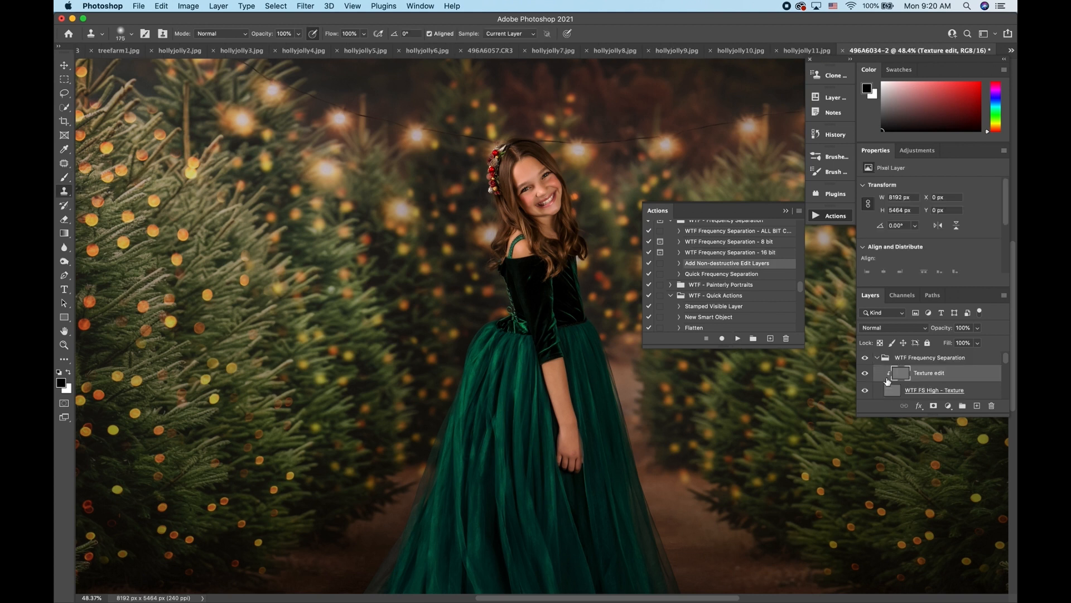
scroll(907, 374, down, 1)
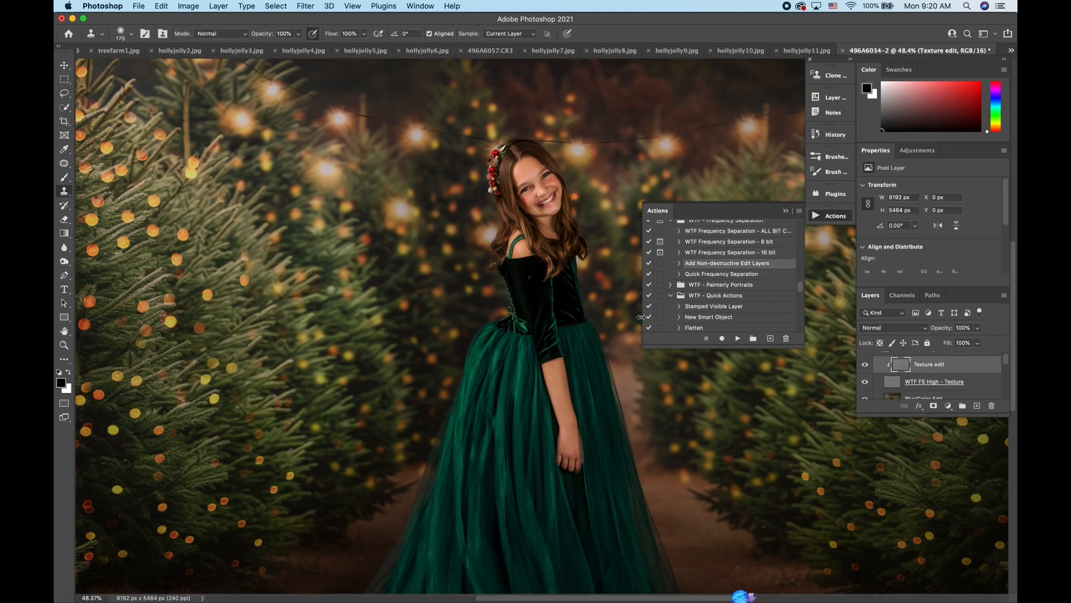
Clone out the stray hairs beside the girl's shoulder on the Texture edit layer with an 80 px Clone Stamp
scroll(577, 313, up, 1)
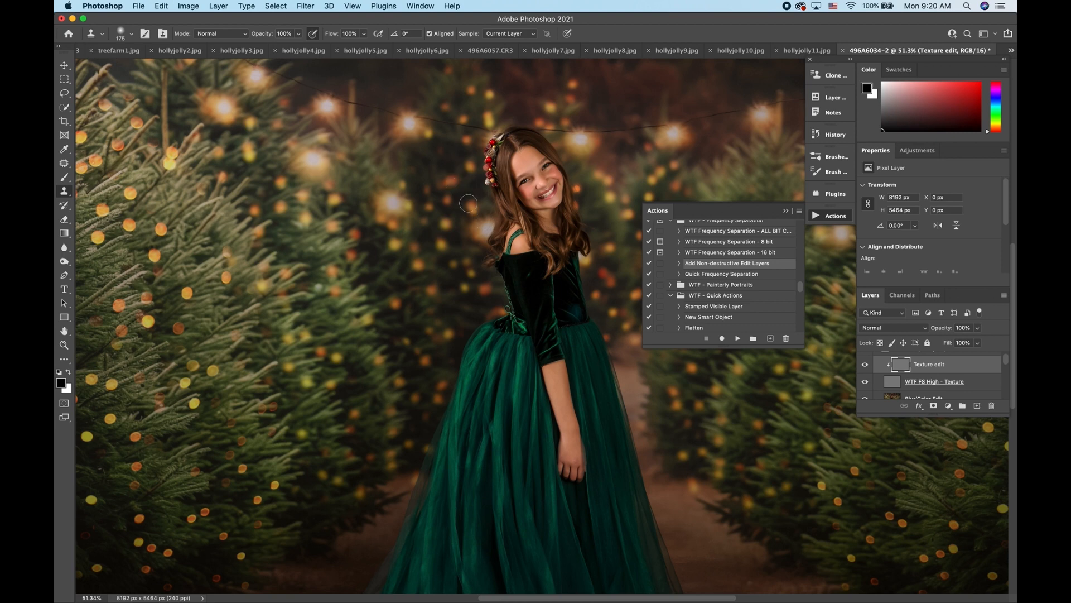
scroll(489, 184, up, 10)
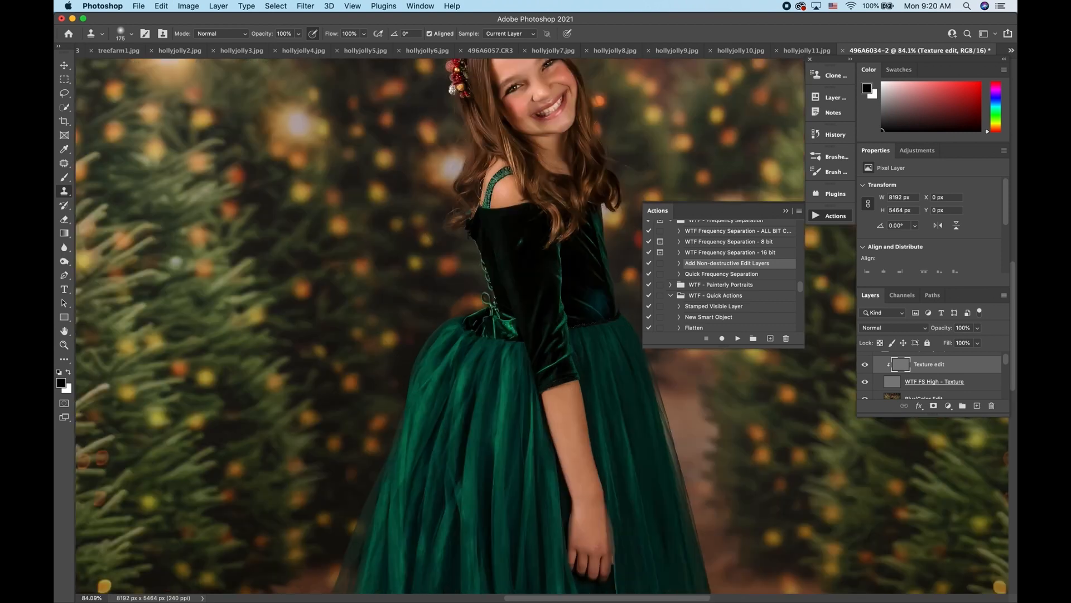
scroll(489, 184, up, 5)
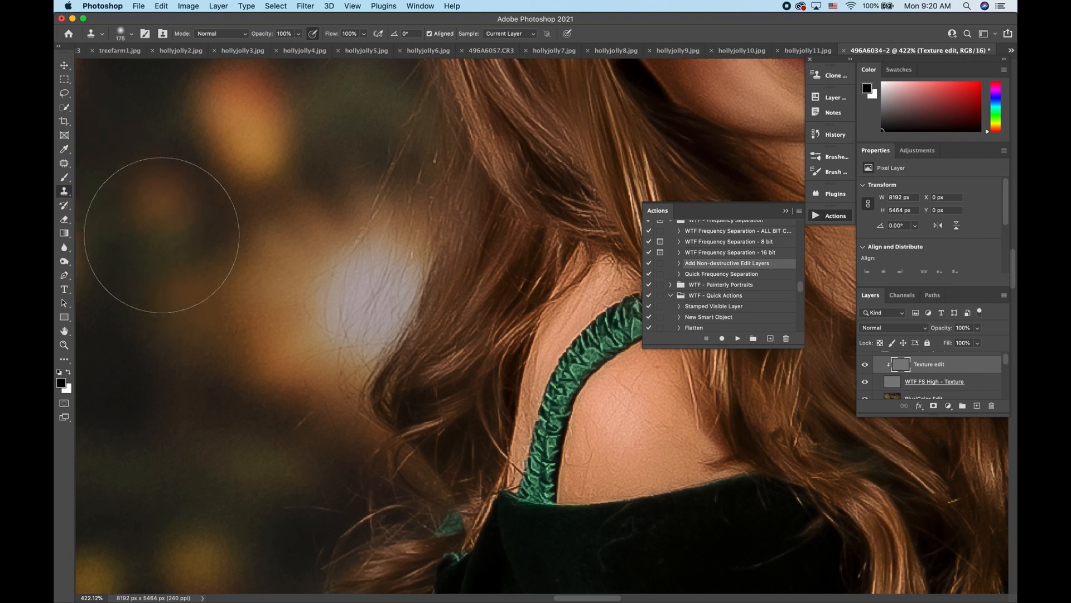
key(bracketleft)
key(bracketleft)
key(bracketleft)
key(bracketleft)
key(bracketleft)
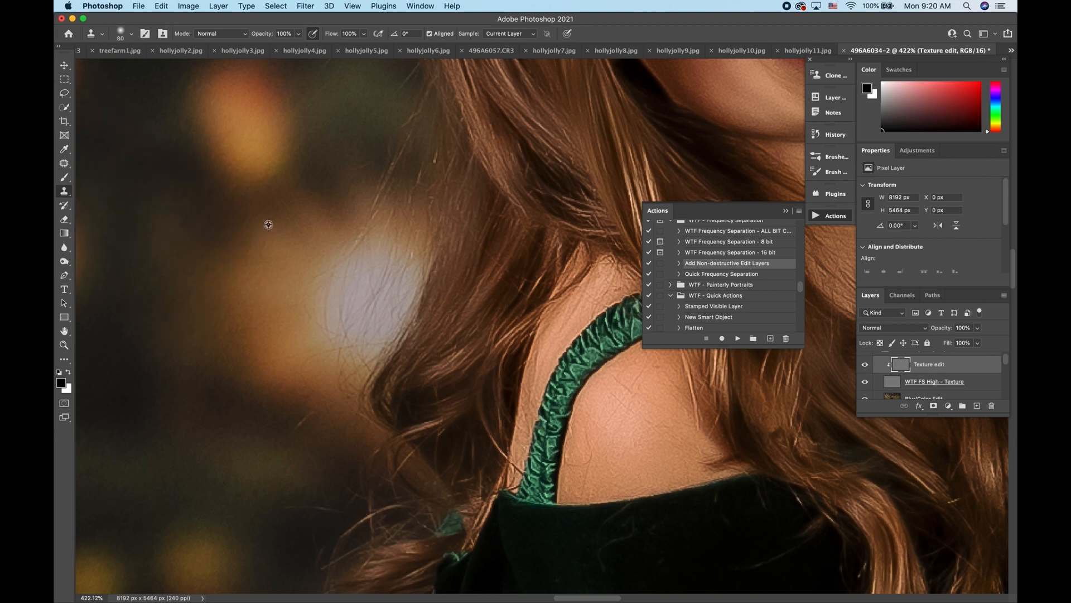
alt+click(277, 222)
drag(314, 269, 340, 296)
alt+click(295, 213)
click(267, 390)
alt+click(268, 390)
mouse_move(304, 447)
mouse_down()
mouse_move(298, 486)
mouse_move(310, 502)
mouse_up()
drag(342, 305, 354, 277)
Clone away the flyaway hairs along the outer edge of her hair up to the berry headpiece
scroll(352, 275, up, 3)
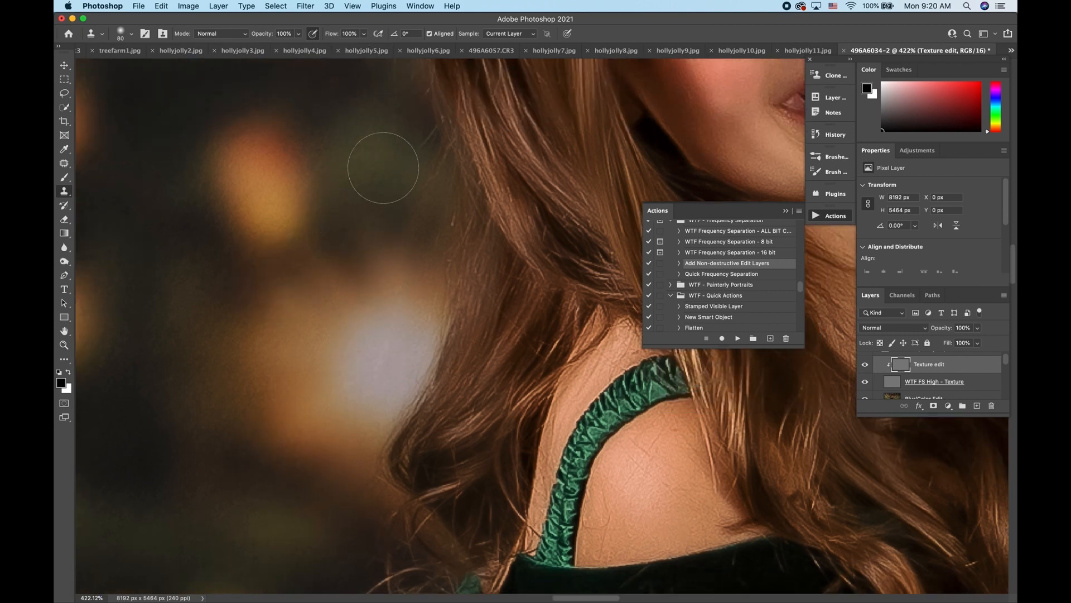
scroll(323, 284, up, 5)
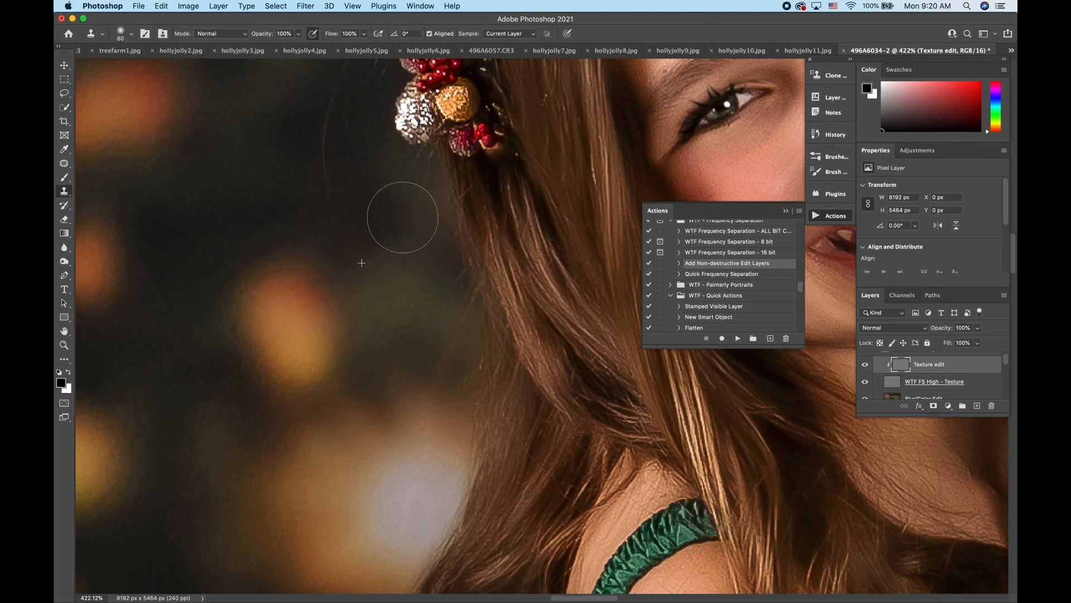
scroll(245, 273, up, 4)
scroll(245, 273, up, 1)
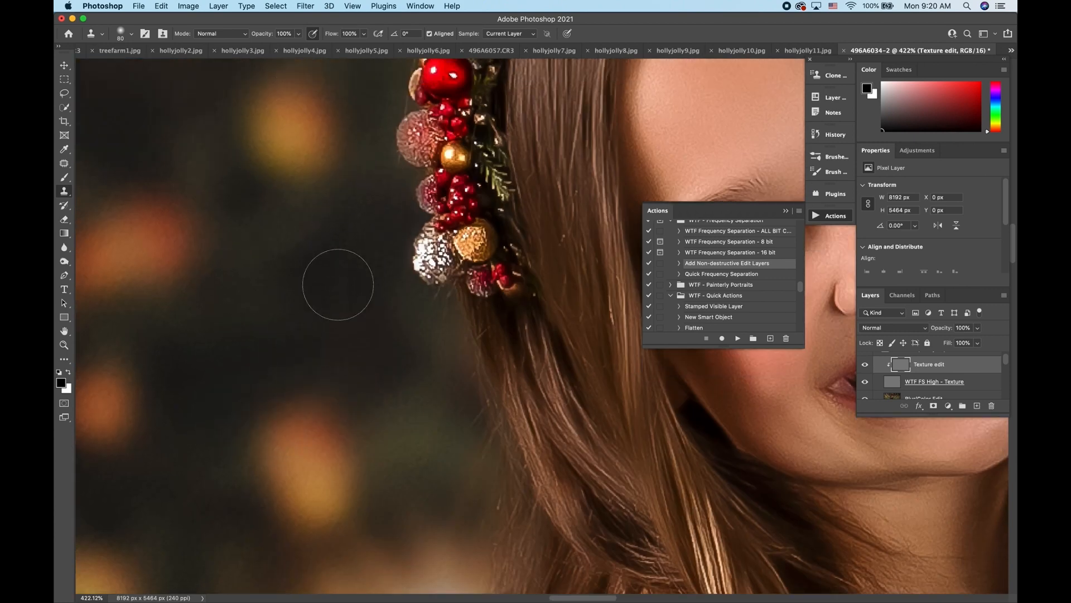
Retouch small texture flaws on the girl's face with the Clone Stamp reduced to 25 px and 15 px
scroll(289, 332, down, 3)
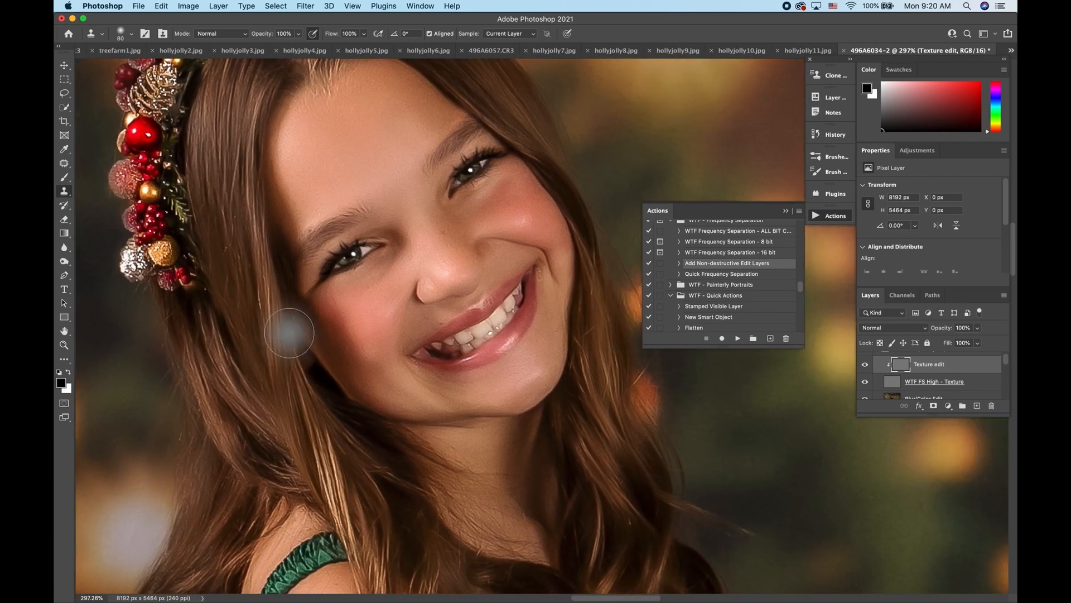
scroll(289, 318, right, 4)
scroll(289, 318, up, 2)
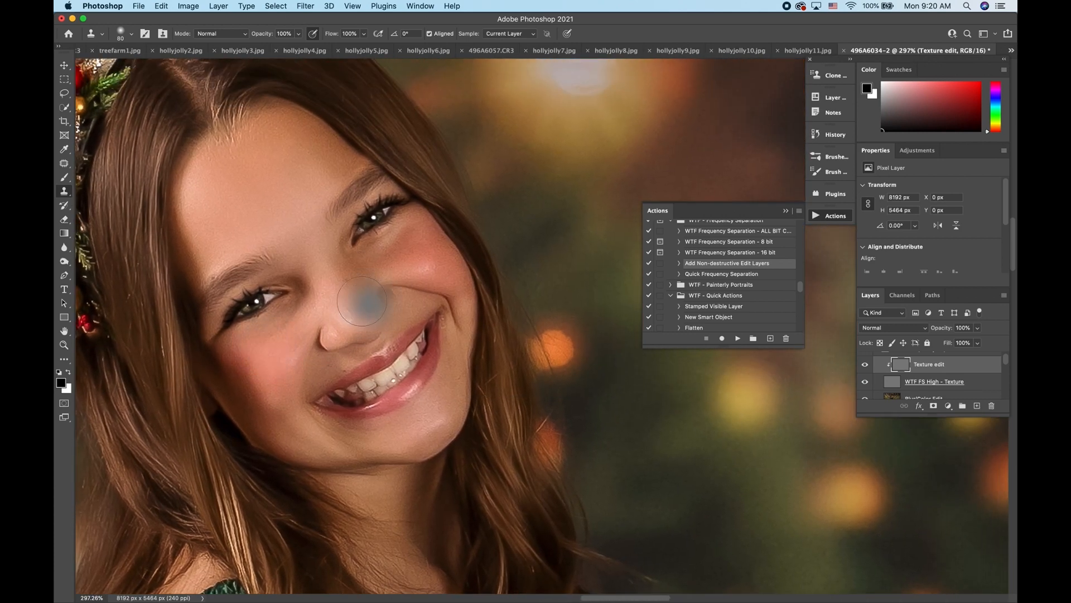
key(bracketleft)
key(bracketleft)
key(bracketleft)
key(bracketleft)
key(bracketleft)
key(bracketleft)
key(bracketleft)
key(bracketleft)
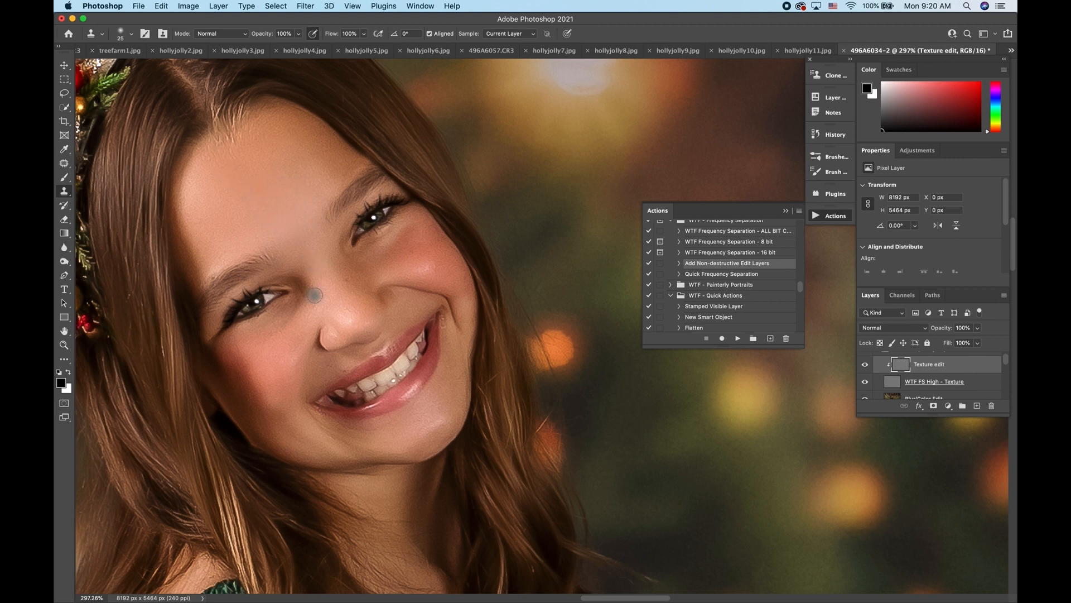
scroll(315, 295, down, 5)
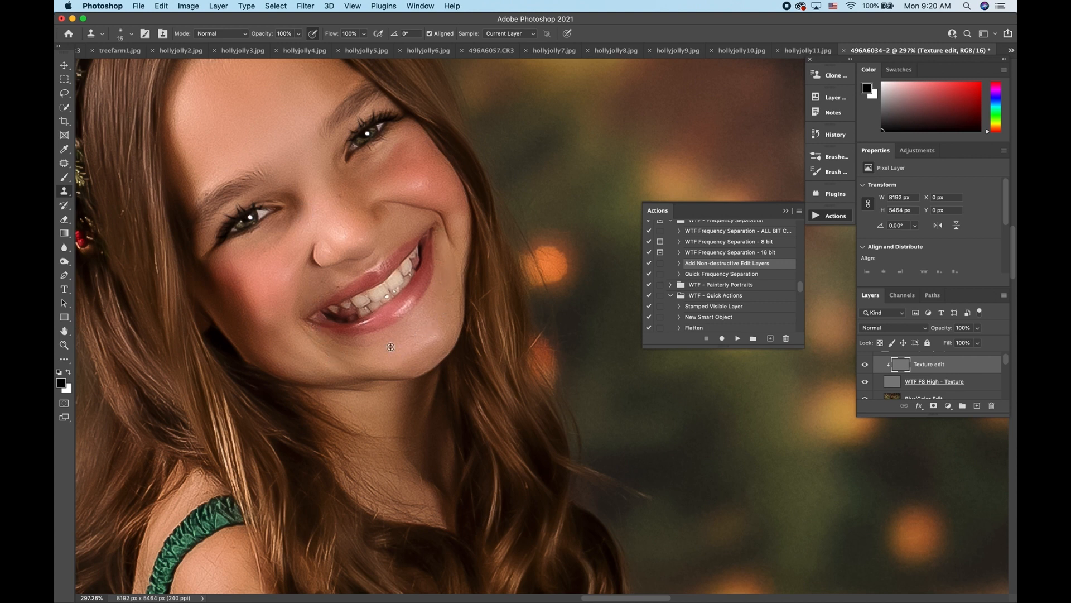
drag(312, 334, 307, 329)
Smooth the skin tones on the girl's cheek and face on the Blur/Color Edit layer with a 70 px Mixer Brush
scroll(555, 331, down, 3)
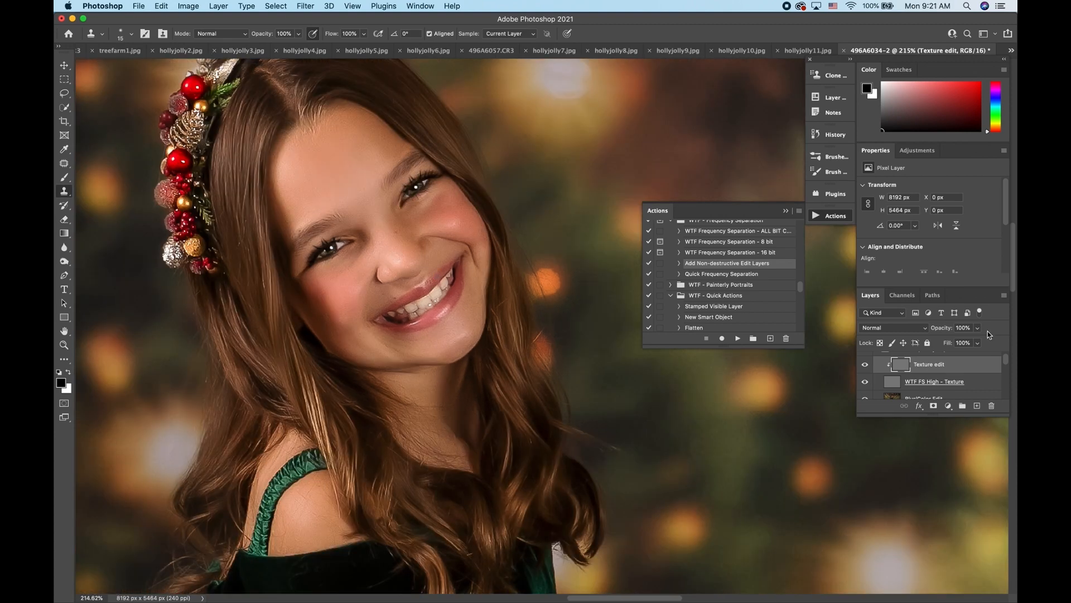
scroll(937, 368, down, 2)
click(911, 374)
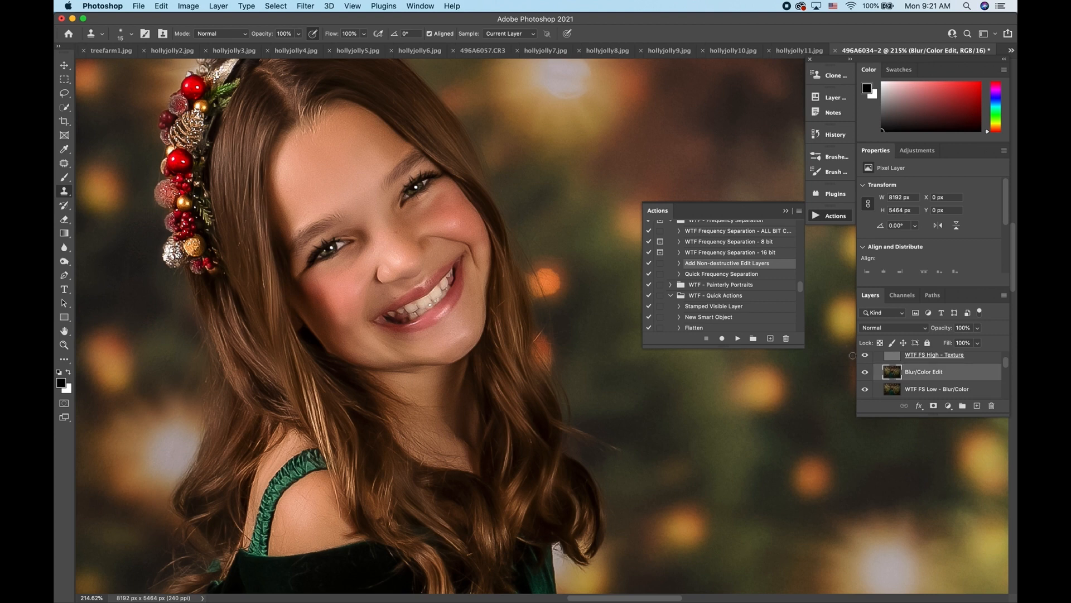
click(64, 177)
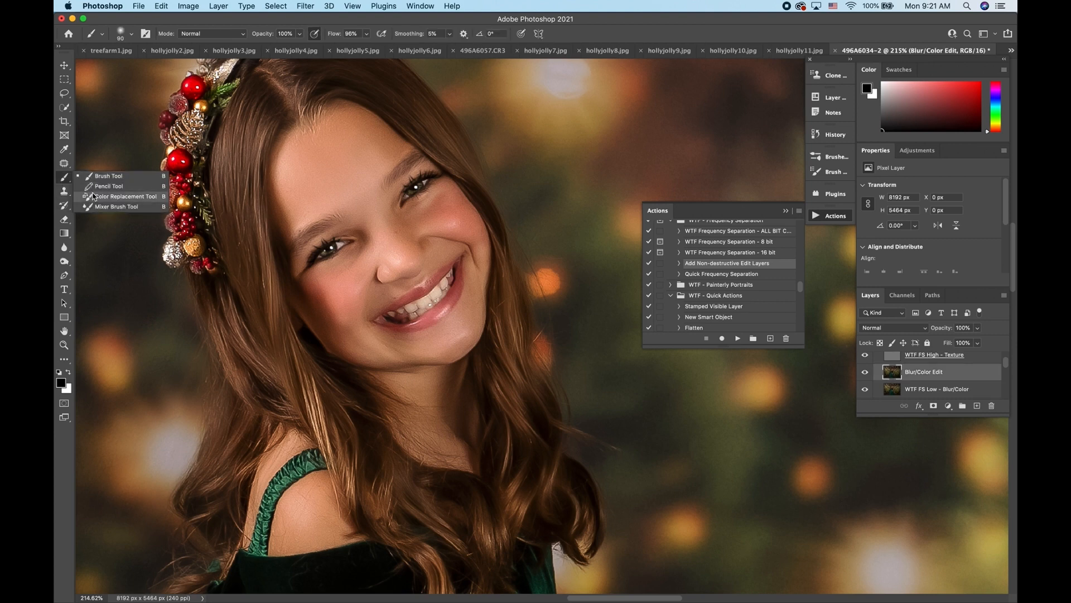
click(111, 207)
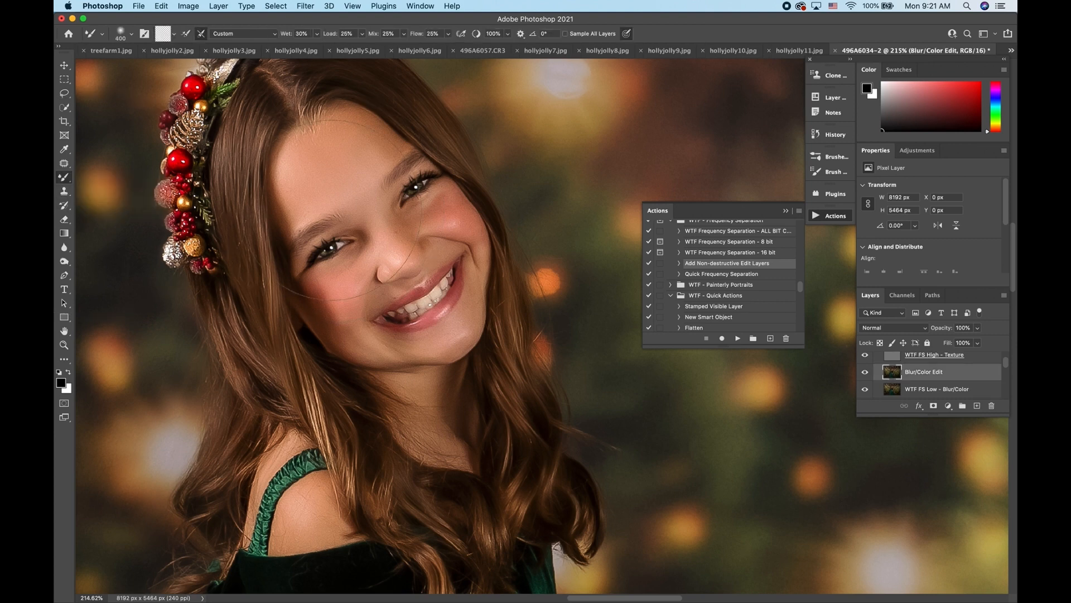
key(bracketleft)
key(bracketleft)
key(bracketleft)
key(bracketleft)
key(bracketleft)
key(bracketleft)
key(bracketleft)
key(bracketright)
key(bracketright)
key(bracketleft)
mouse_move(323, 287)
mouse_down()
mouse_move(318, 338)
mouse_move(310, 299)
mouse_move(361, 316)
mouse_up()
Toggle the Blur/Color Edit layer's visibility to compare the skin smoothing on the whole portrait
key(super+minus)
key(super+minus)
key(super+minus)
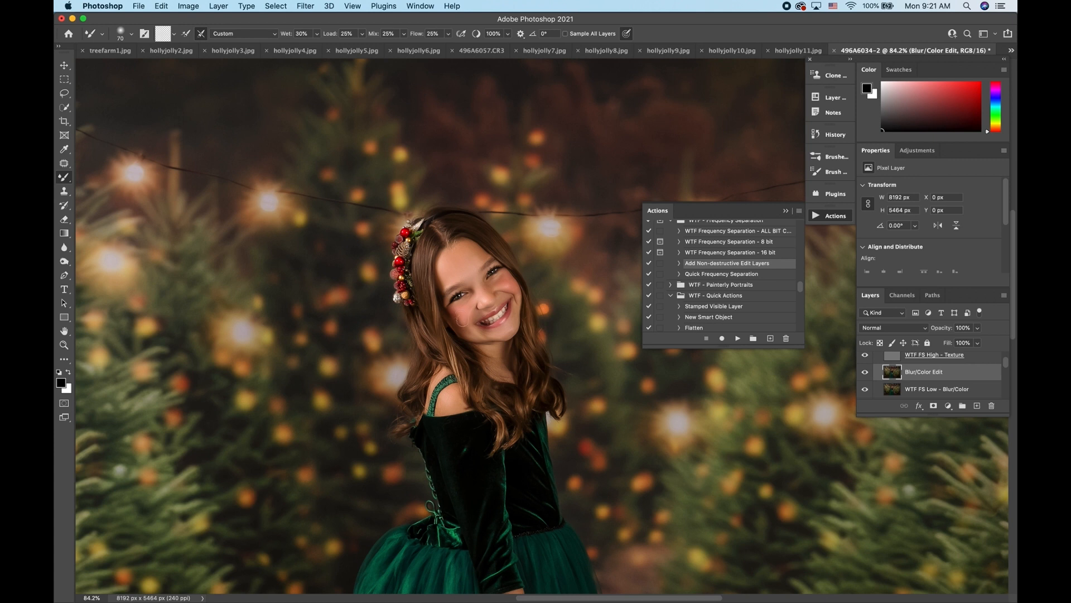
click(865, 372)
click(865, 373)
Blend more of the skin around the girl's jaw and face with the Mixer Brush reduced to 50 px
key(super+plus)
key(super+plus)
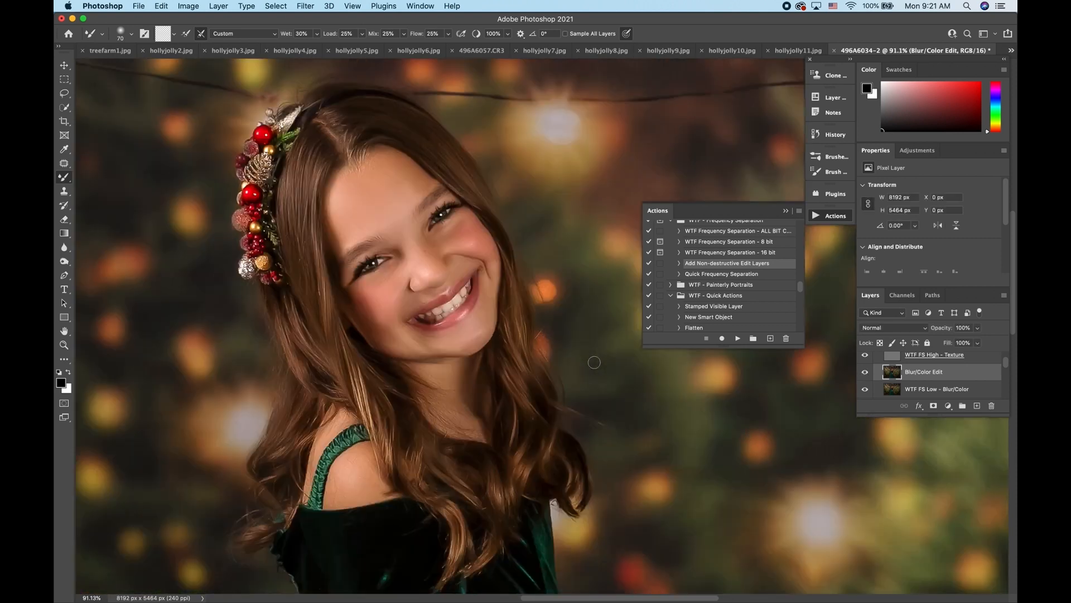
key(super+plus)
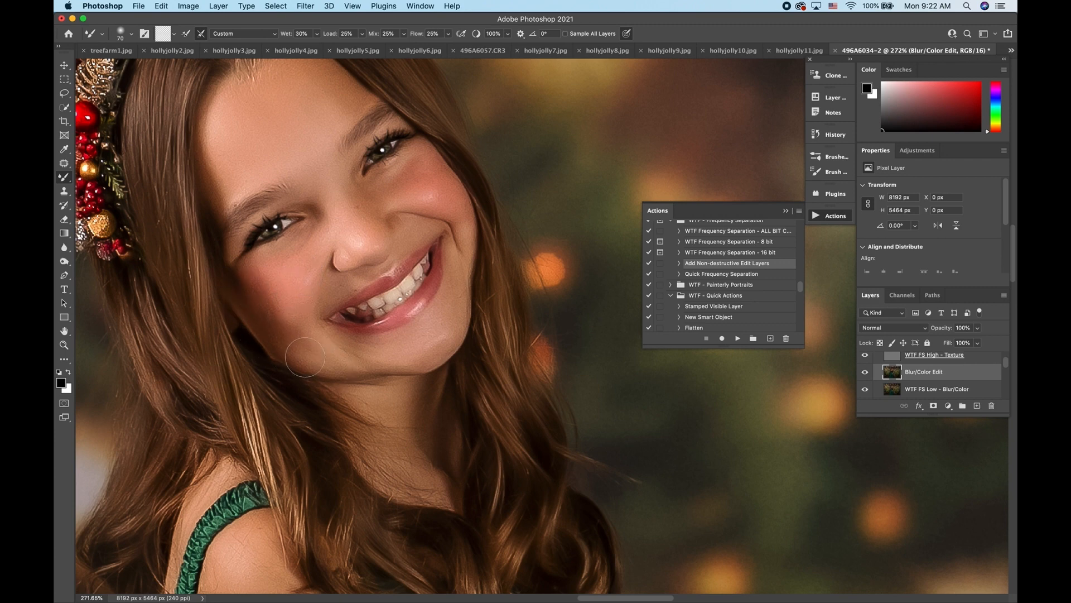
key(bracketleft)
key(super+minus)
key(super+minus)
key(super+minus)
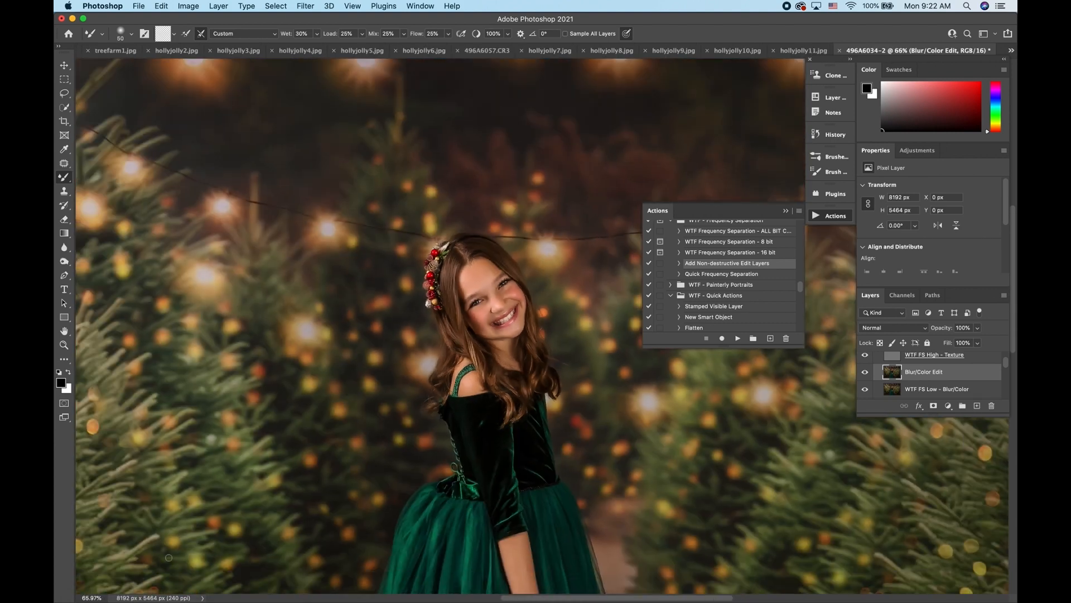
Set the Mixer Brush flow to 52% and blend along the long folds of the green tulle skirt
scroll(169, 557, down, 5)
scroll(169, 540, up, 1)
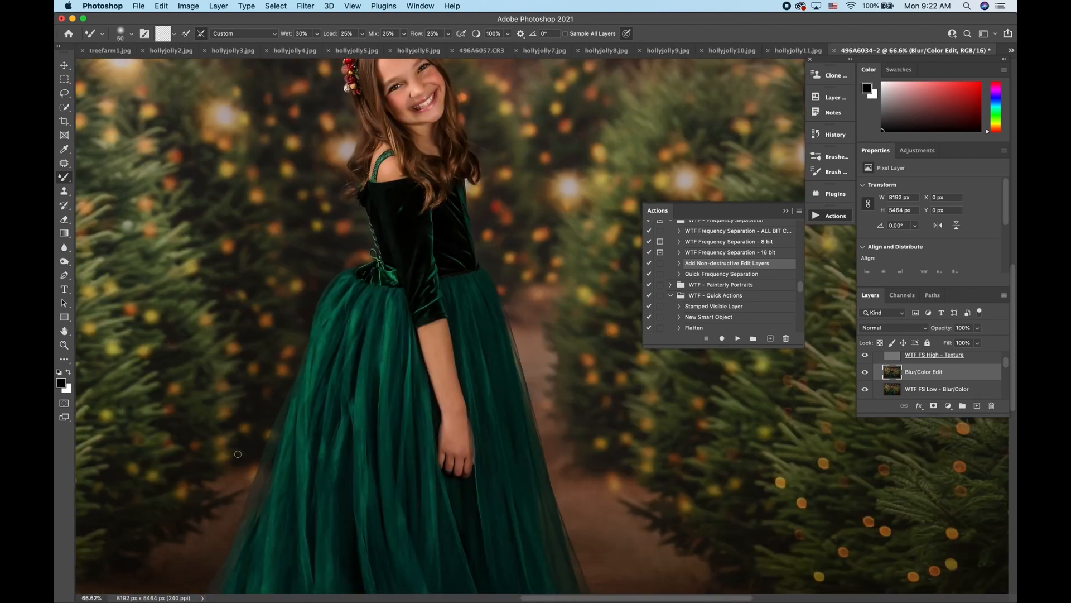
click(449, 34)
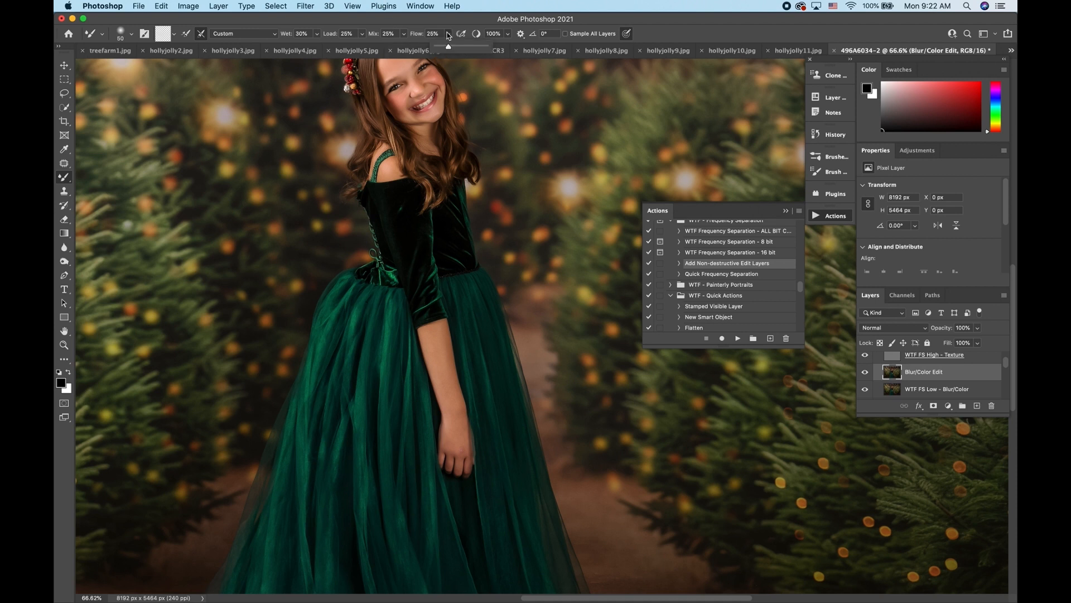
drag(448, 52, 457, 46)
scroll(334, 363, down, 3)
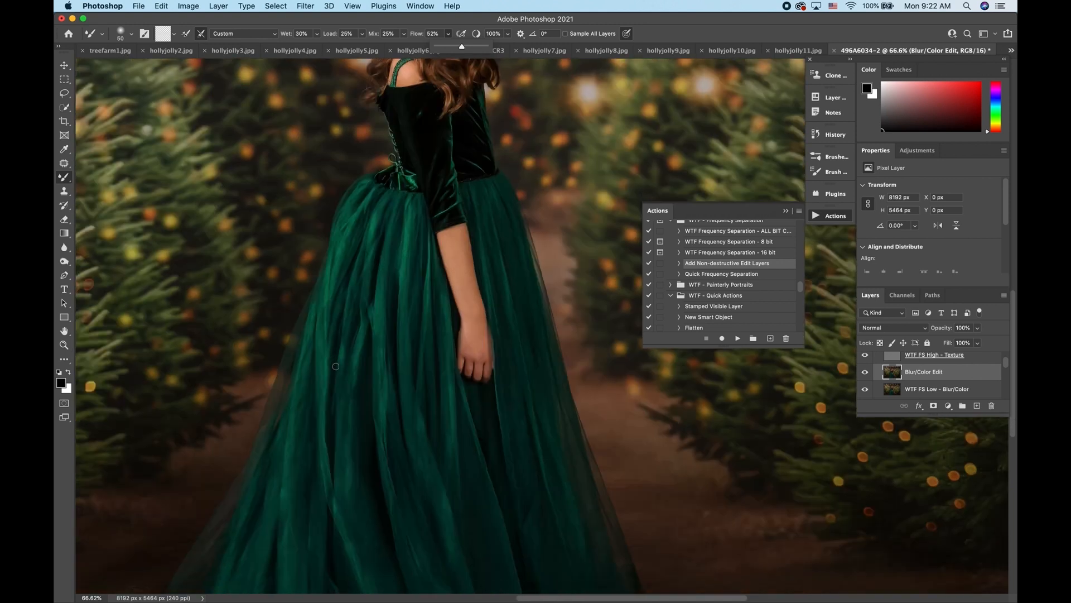
key(bracketright)
drag(328, 308, 339, 579)
Smooth the skirt's lower folds down to the hem with the Mixer Brush enlarged to 175 px
key(bracketright)
key(bracketright)
key(bracketright)
scroll(292, 535, down, 5)
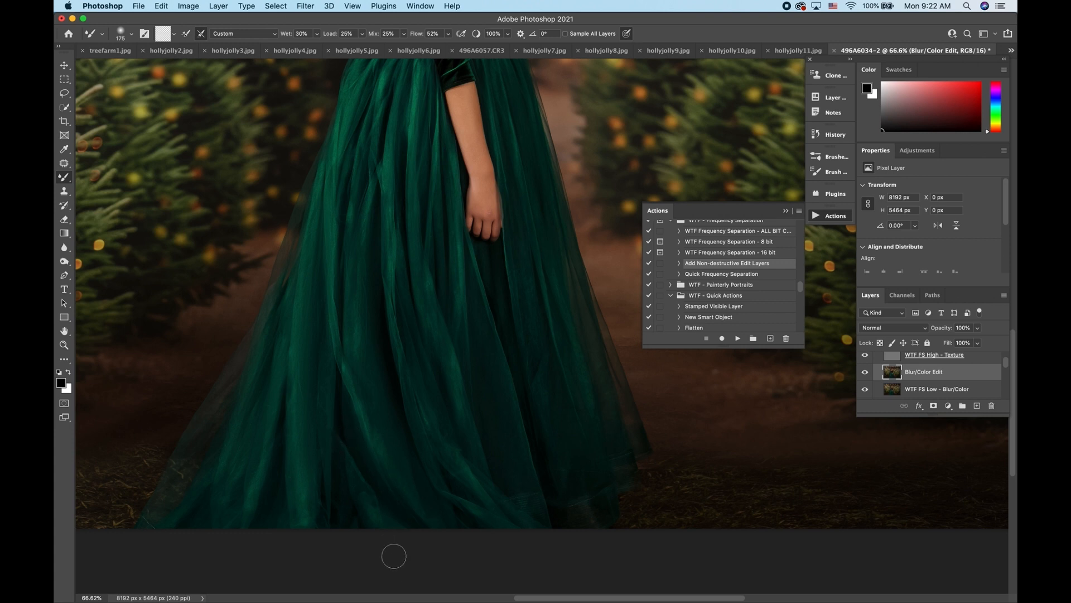
Refine the remaining skirt folds with the Mixer Brush at 100 px and 150 px
scroll(384, 502, up, 4)
key(bracketleft)
key(bracketleft)
key(bracketleft)
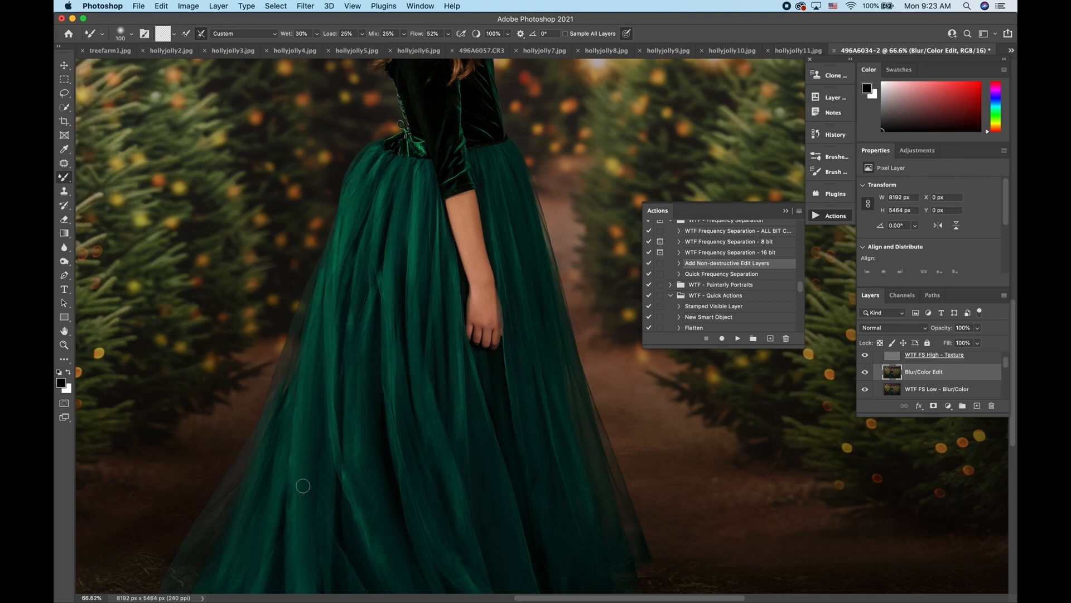
scroll(281, 509, down, 3)
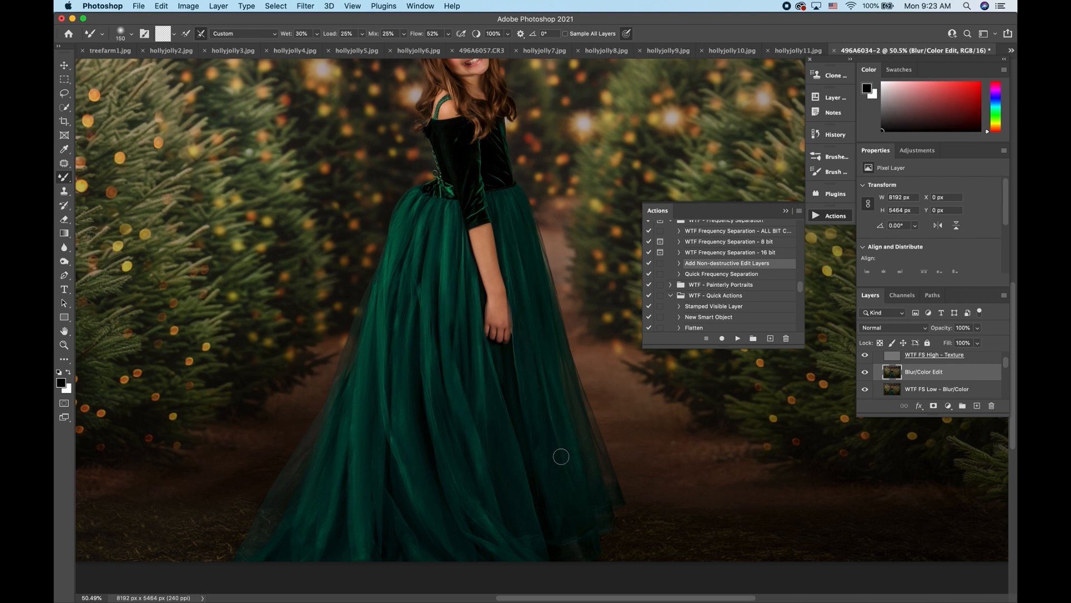
scroll(556, 484, down, 1)
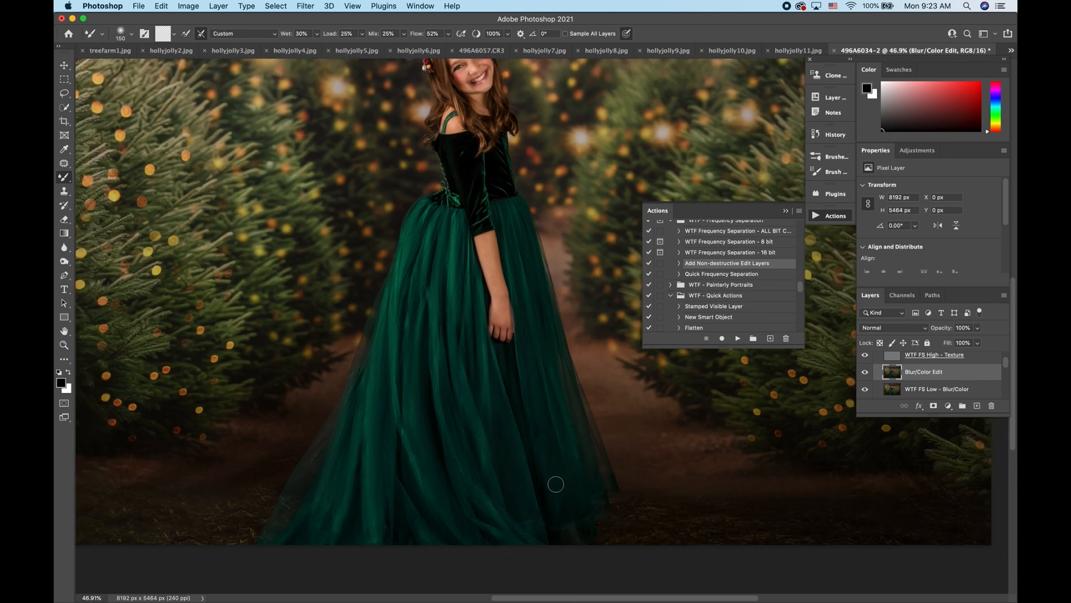
Compare the whole portrait with and without the Blur/Color Edit layer's retouching
scroll(556, 484, down, 5)
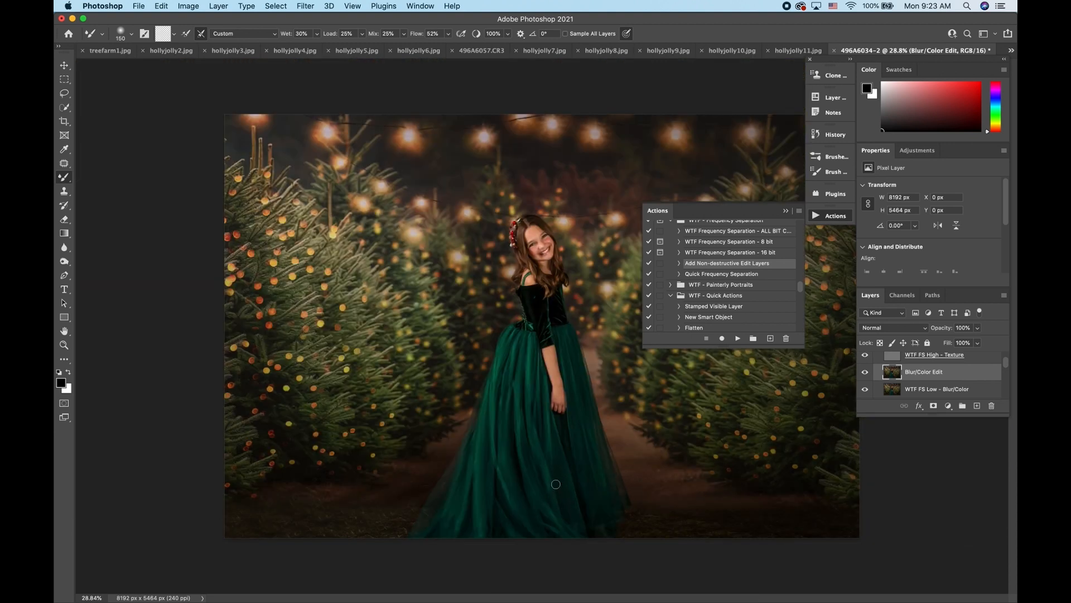
click(865, 371)
click(866, 373)
click(866, 372)
click(866, 372)
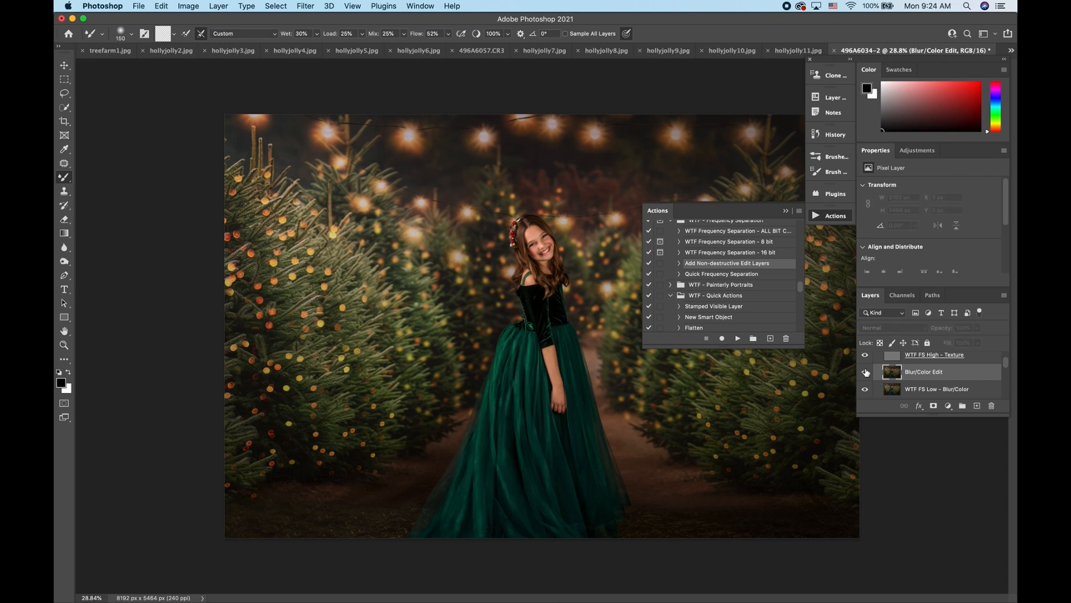
click(866, 372)
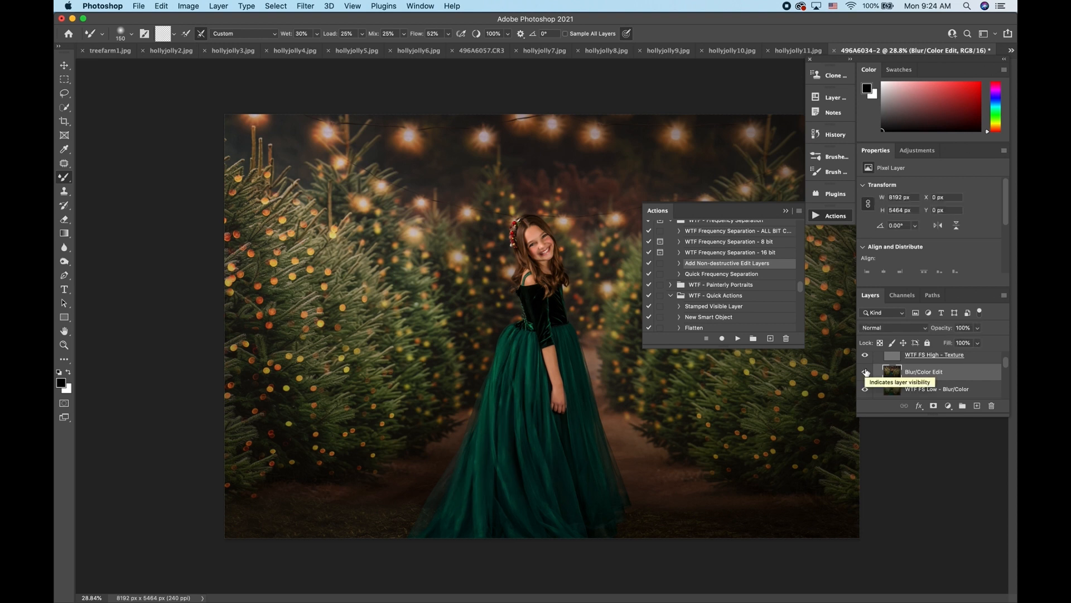
Collapse the WTF Frequency Separation group and run the Stamped Visible Layer action above it
scroll(893, 374, up, 2)
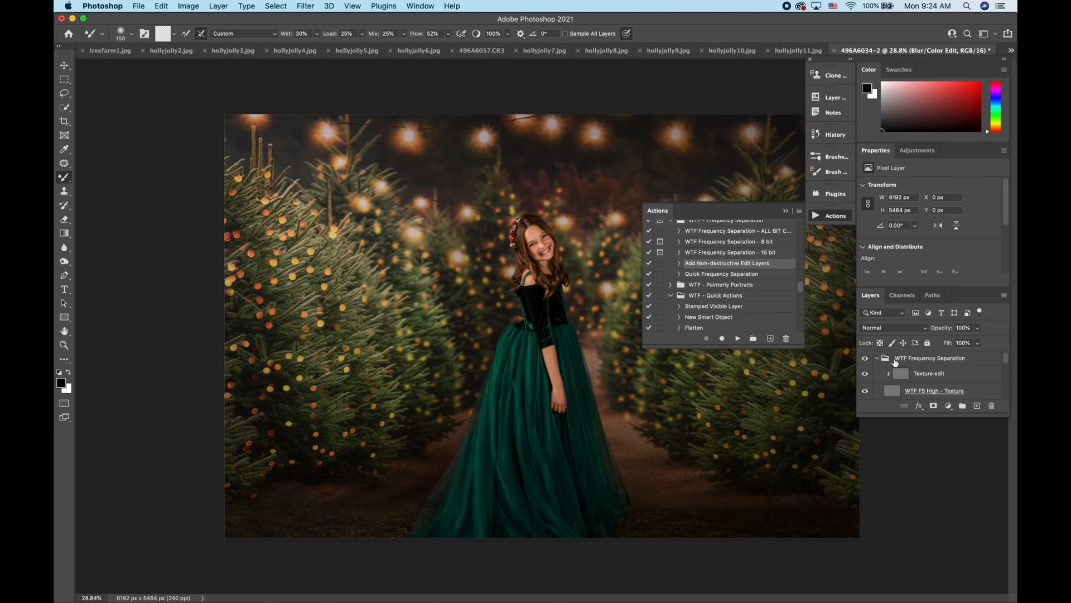
click(878, 360)
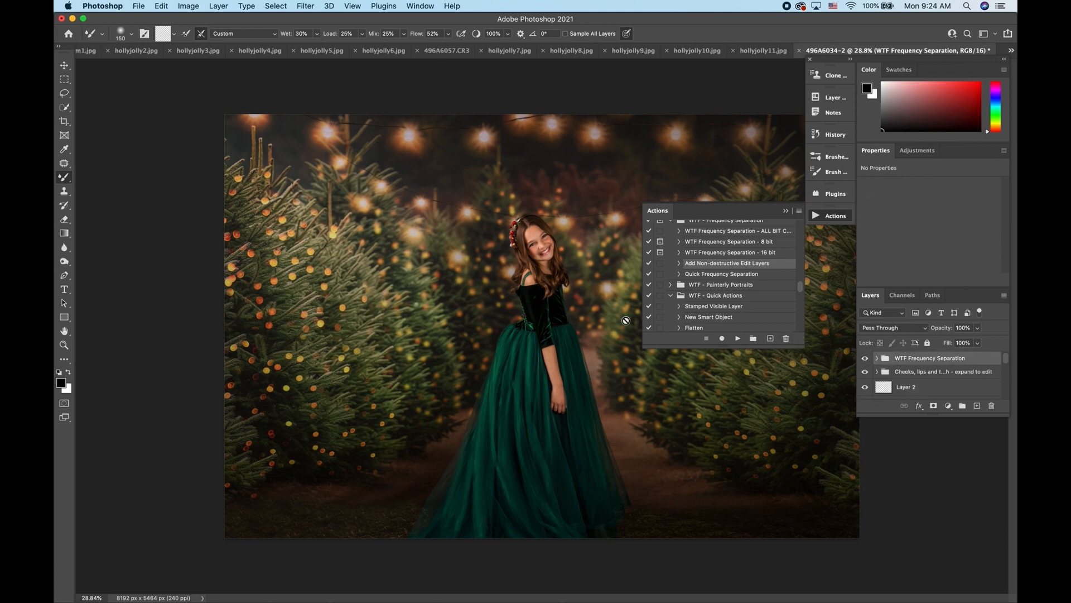
scroll(611, 334, up, 2)
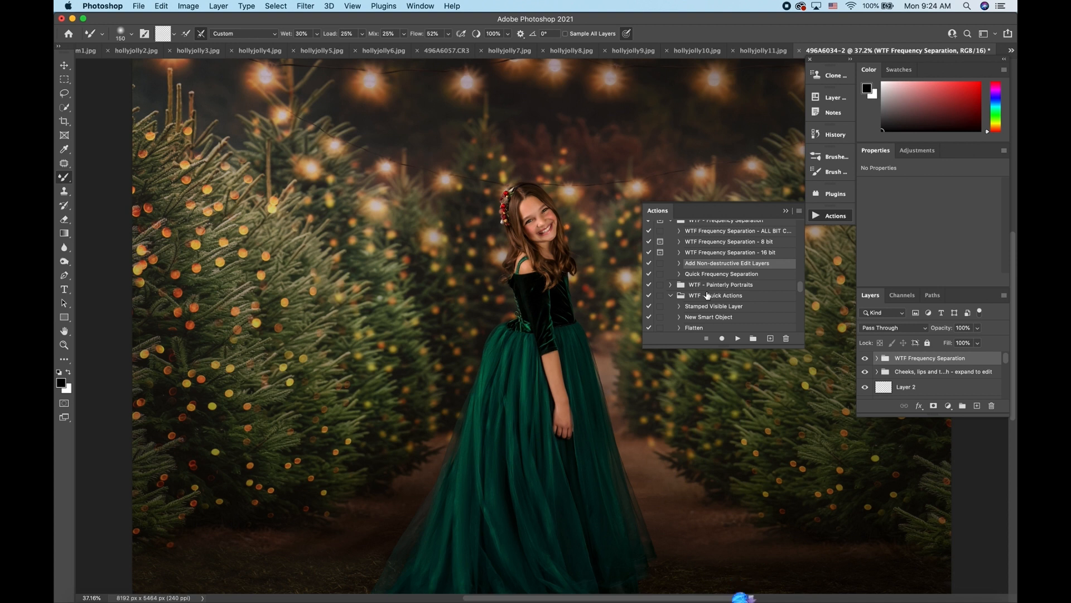
scroll(707, 296, up, 2)
scroll(707, 294, down, 2)
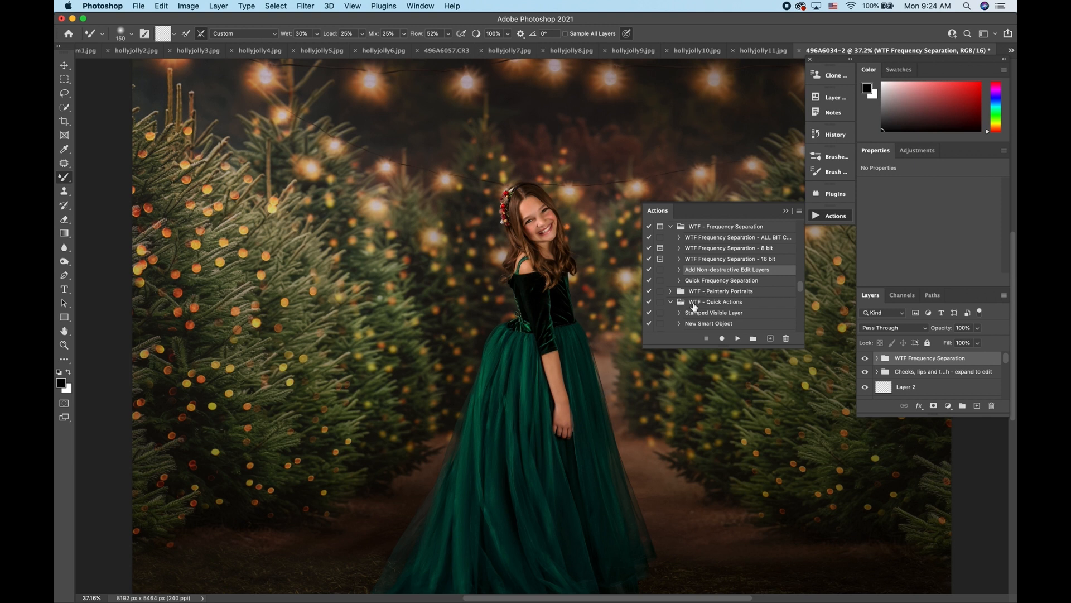
scroll(694, 306, down, 2)
click(709, 290)
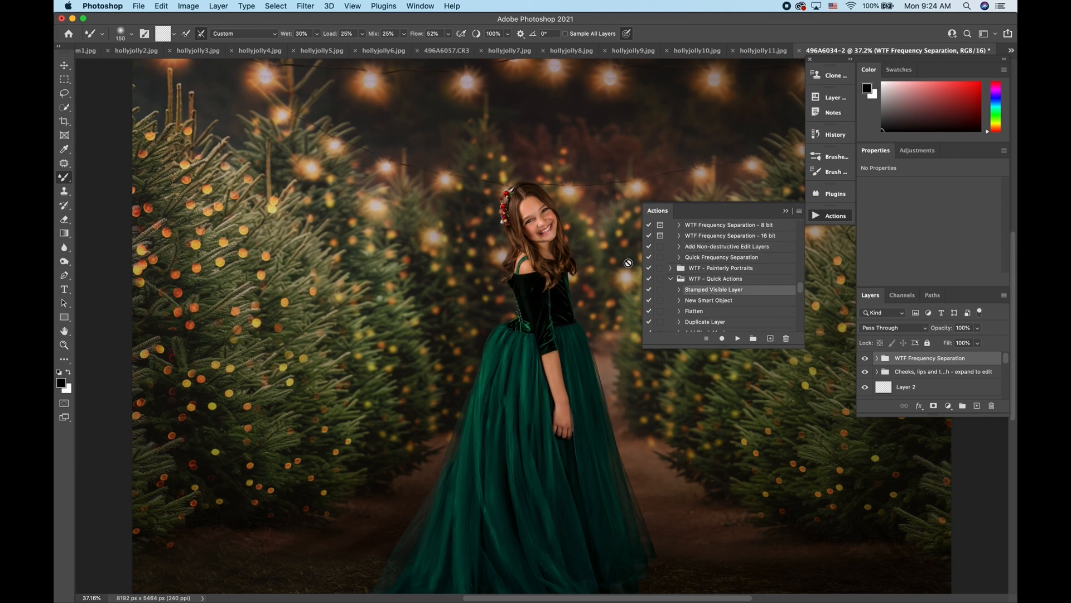
scroll(557, 224, right, 3)
scroll(558, 223, down, 1)
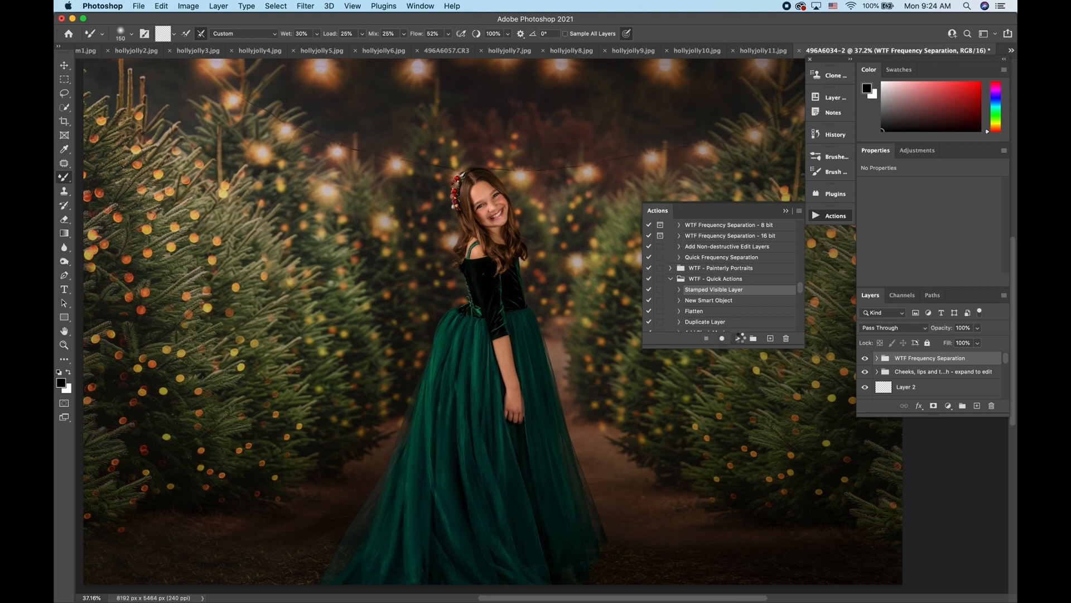
click(739, 339)
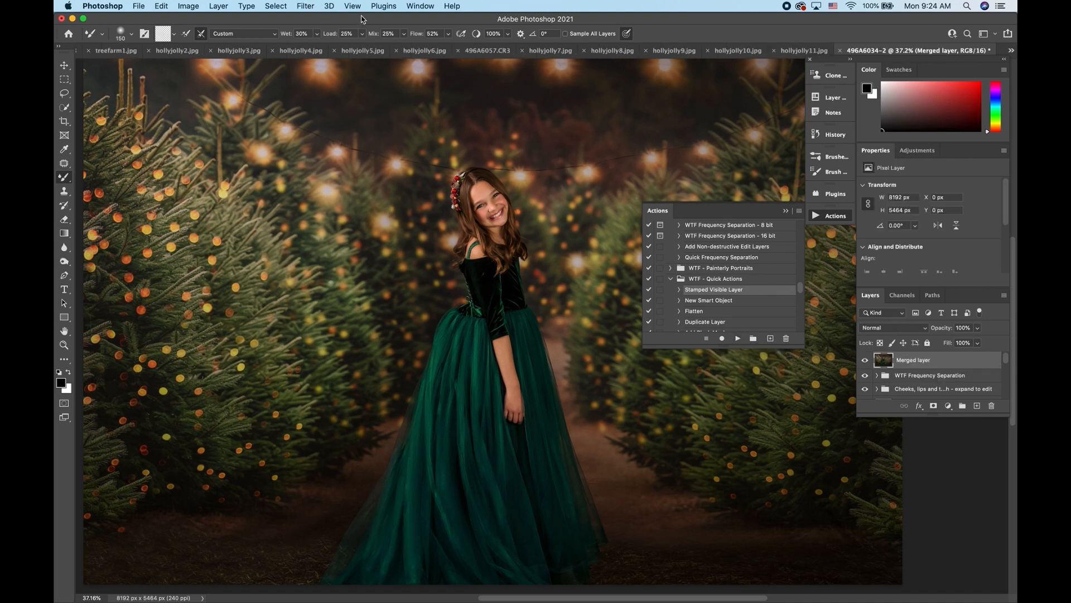
Duplicate the merged layer and open the copy in the Liquify filter
key(super+j)
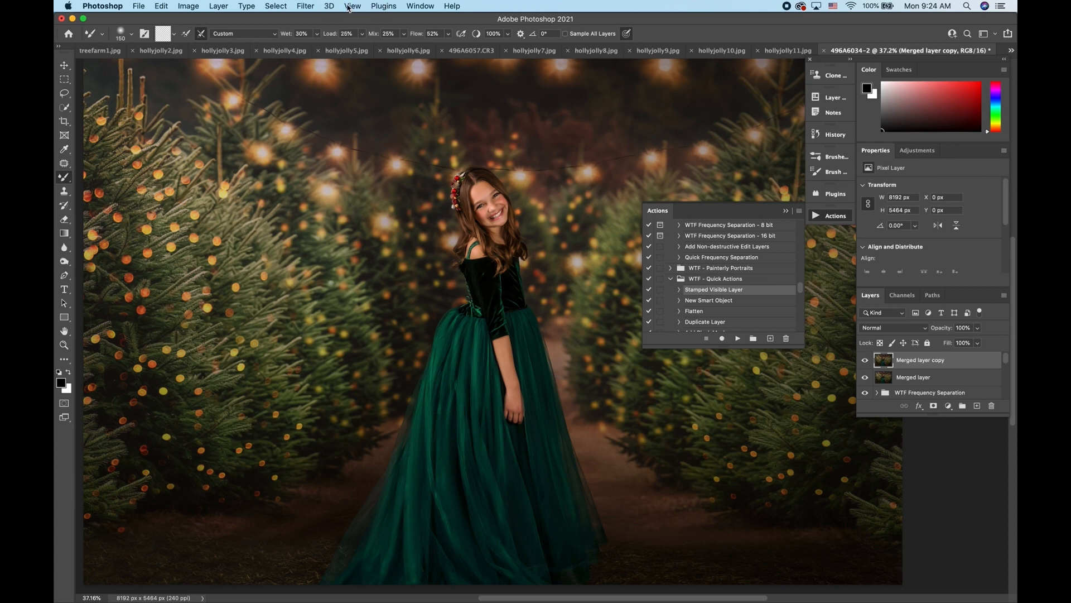
click(304, 5)
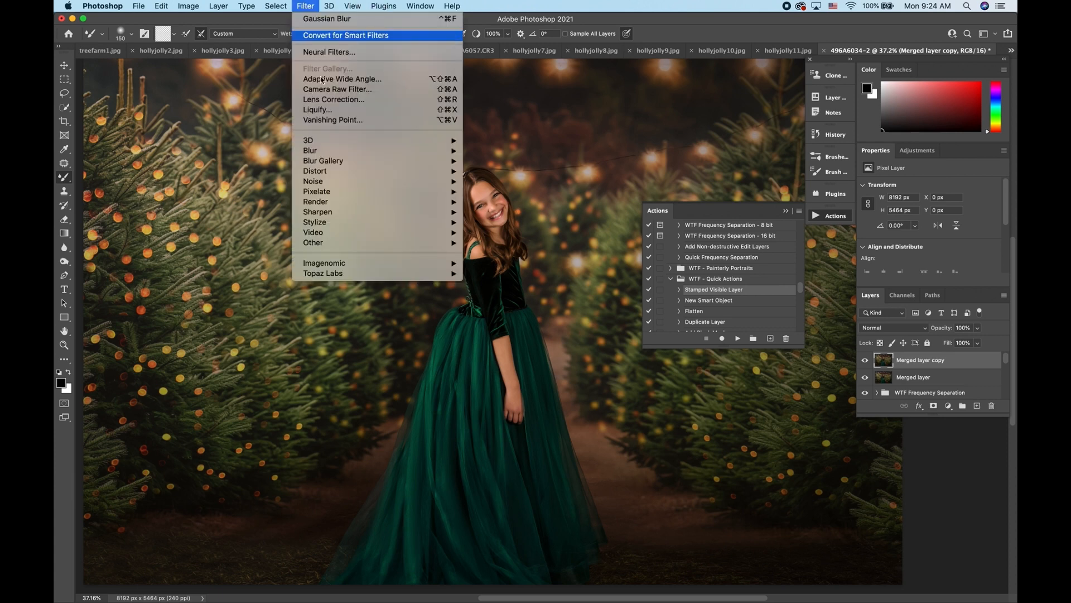
click(331, 109)
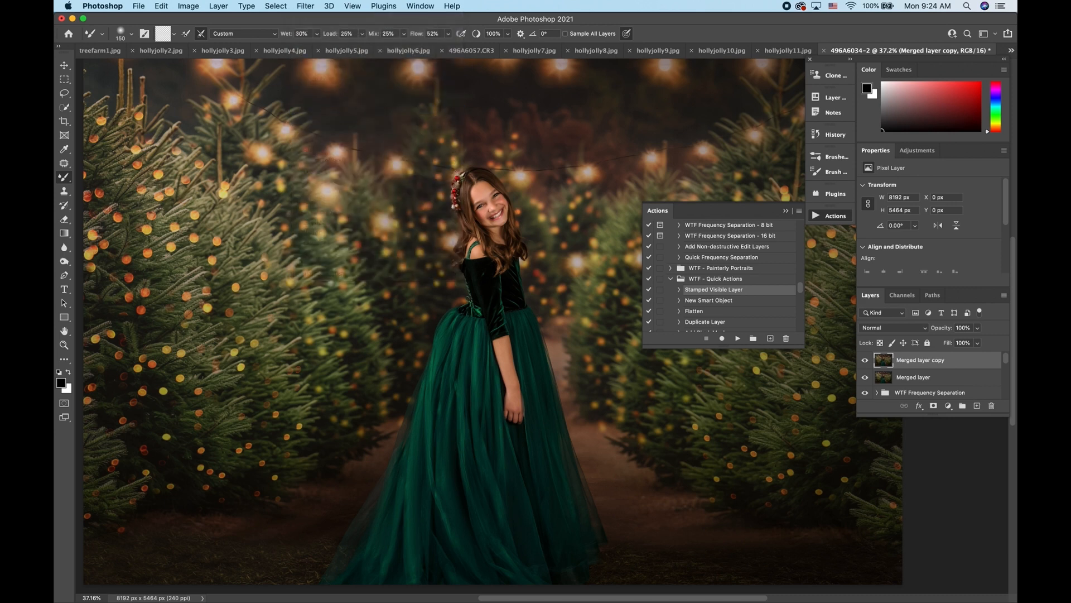
key(super+shift+x)
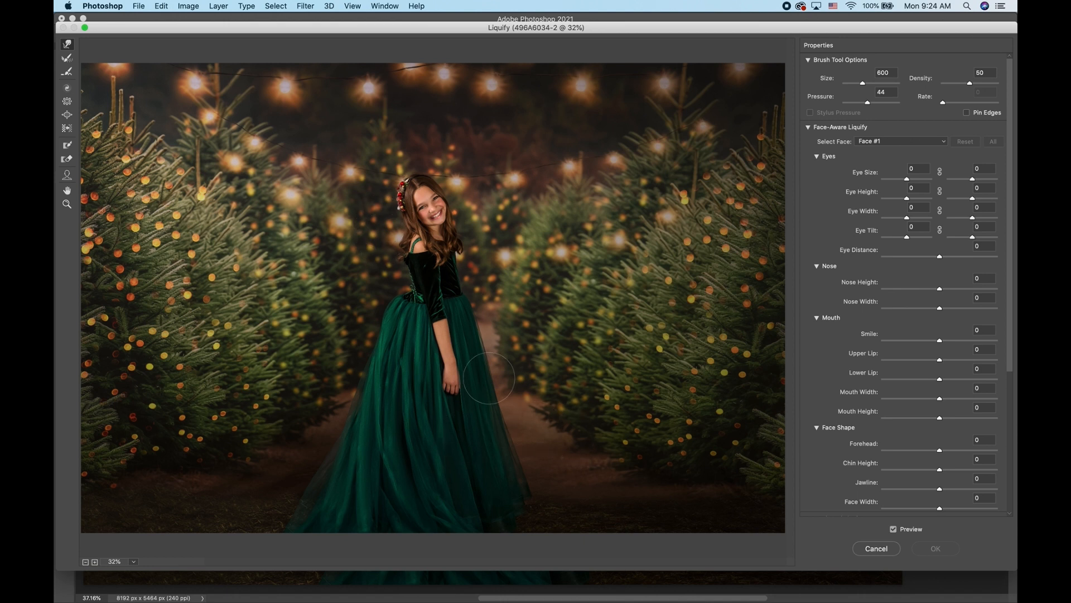
Push the back of the skirt outward just below the waist with the Forward Warp tool at size 600
drag(418, 289, 403, 288)
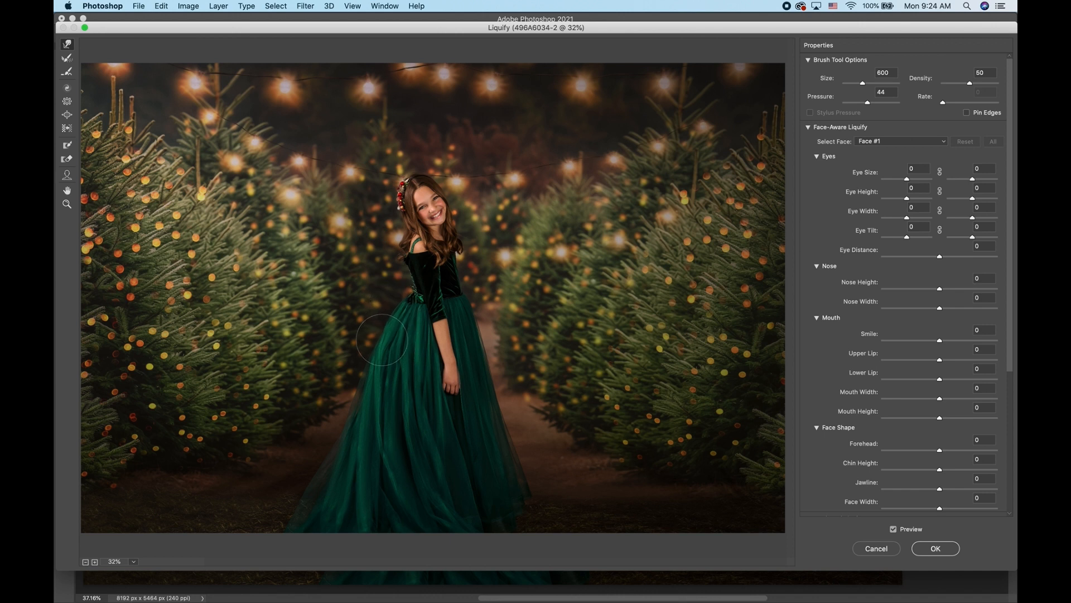
key(bracketright)
key(bracketright)
key(bracketright)
key(bracketright)
Reduce the warp brush to 200 and push the hair behind the girl's neck slightly outward
key(bracketleft)
key(bracketleft)
key(bracketleft)
key(bracketleft)
key(bracketleft)
key(bracketleft)
key(bracketleft)
click(95, 561)
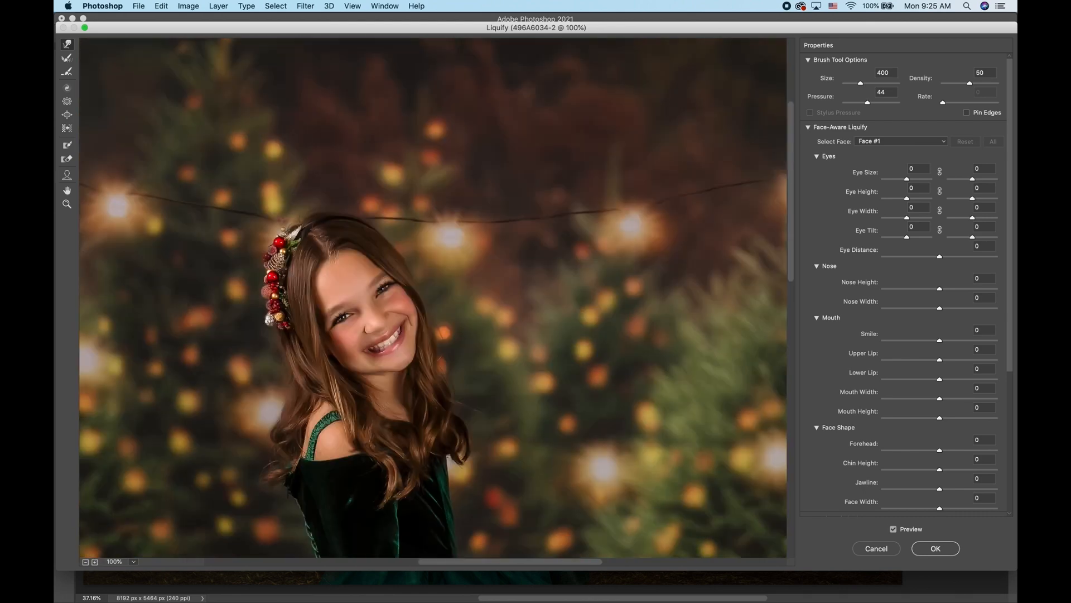
drag(230, 392, 230, 263)
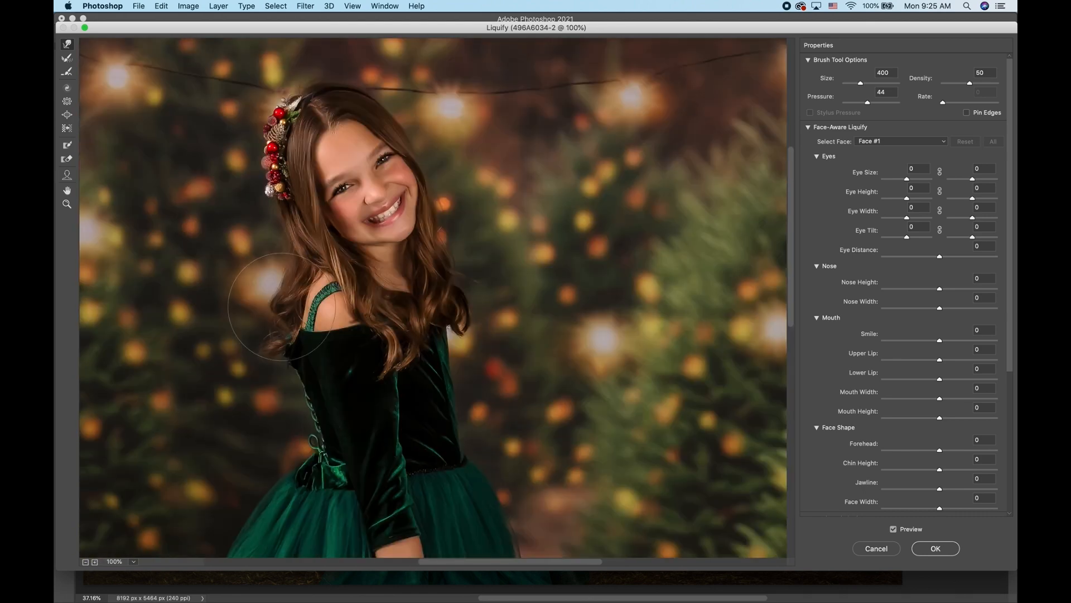
key(bracketleft)
key(bracketleft)
key(bracketleft)
drag(291, 239, 285, 241)
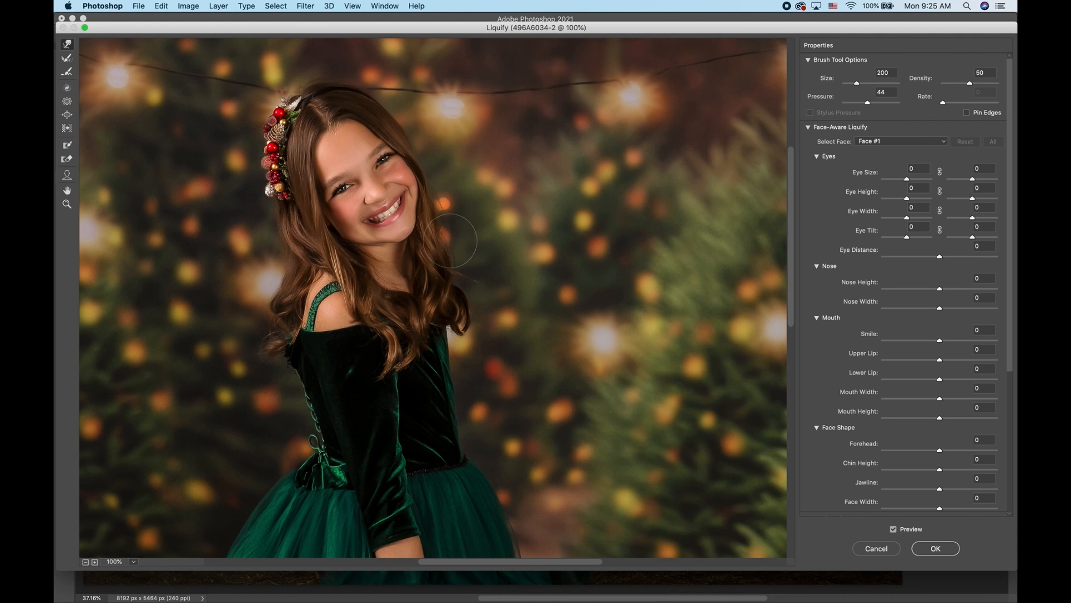
Add volume to the curls on both sides of the girl's shoulders by warping their outer edges outward
drag(450, 307, 458, 307)
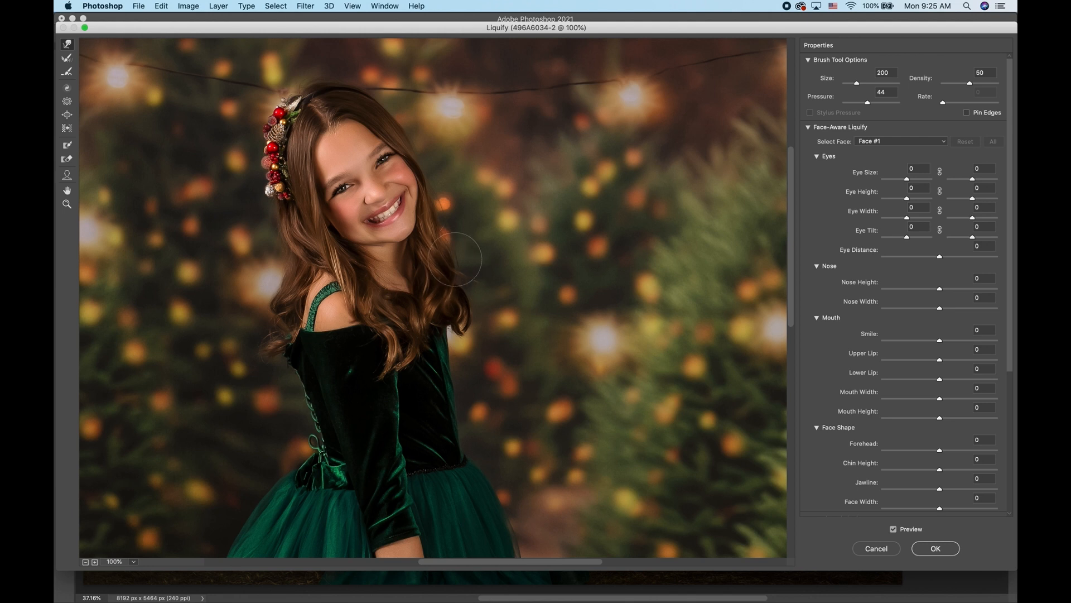
drag(437, 231, 446, 229)
drag(445, 274, 468, 301)
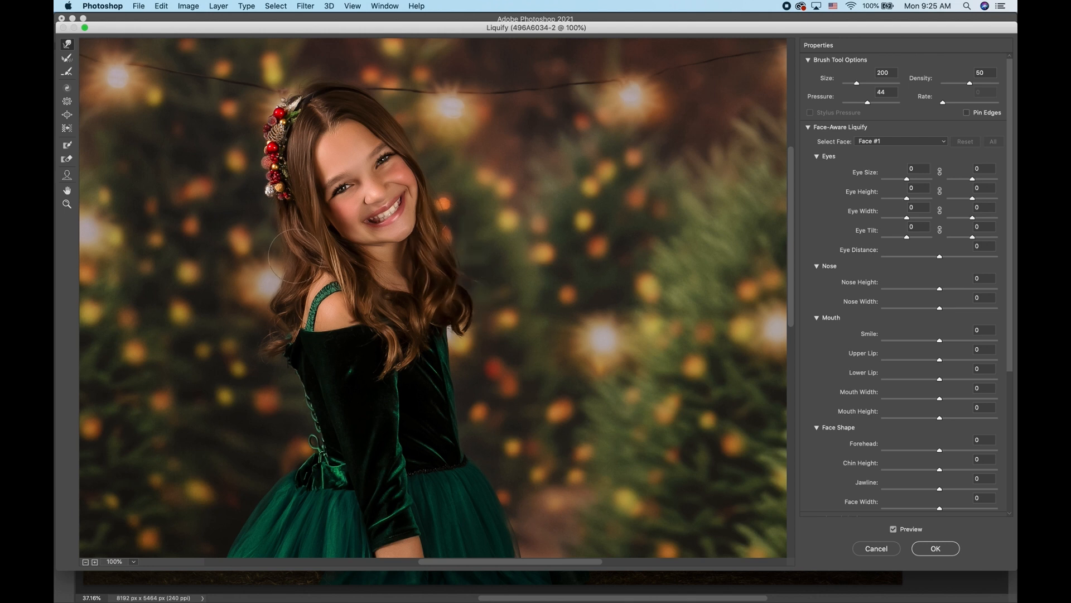
drag(286, 283, 270, 302)
drag(299, 241, 293, 241)
drag(276, 320, 277, 280)
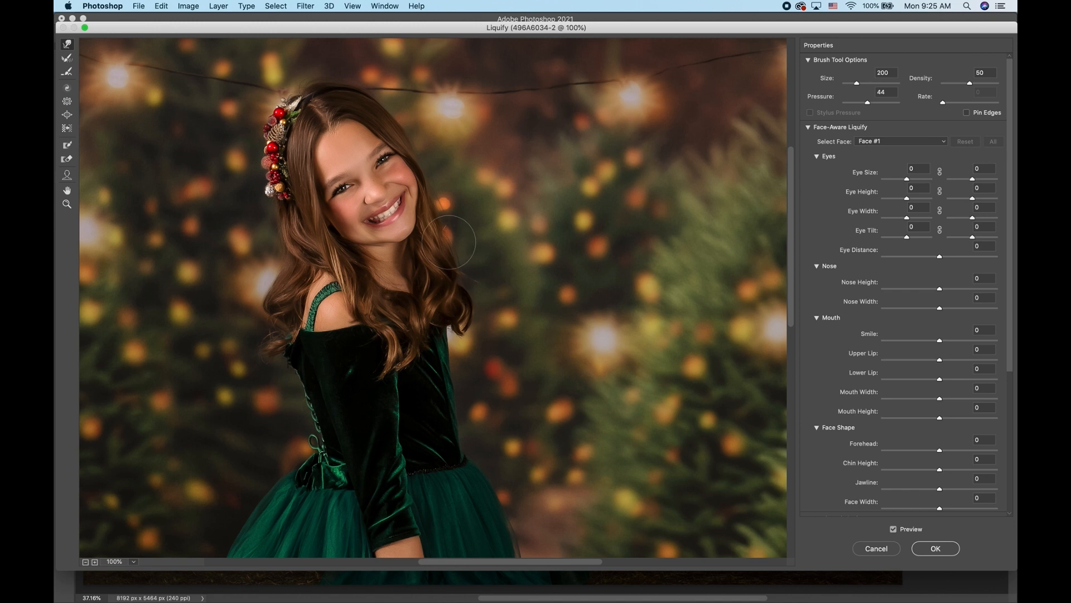
mouse_move(457, 279)
mouse_down()
mouse_move(468, 281)
mouse_move(469, 311)
mouse_up()
drag(438, 228, 444, 228)
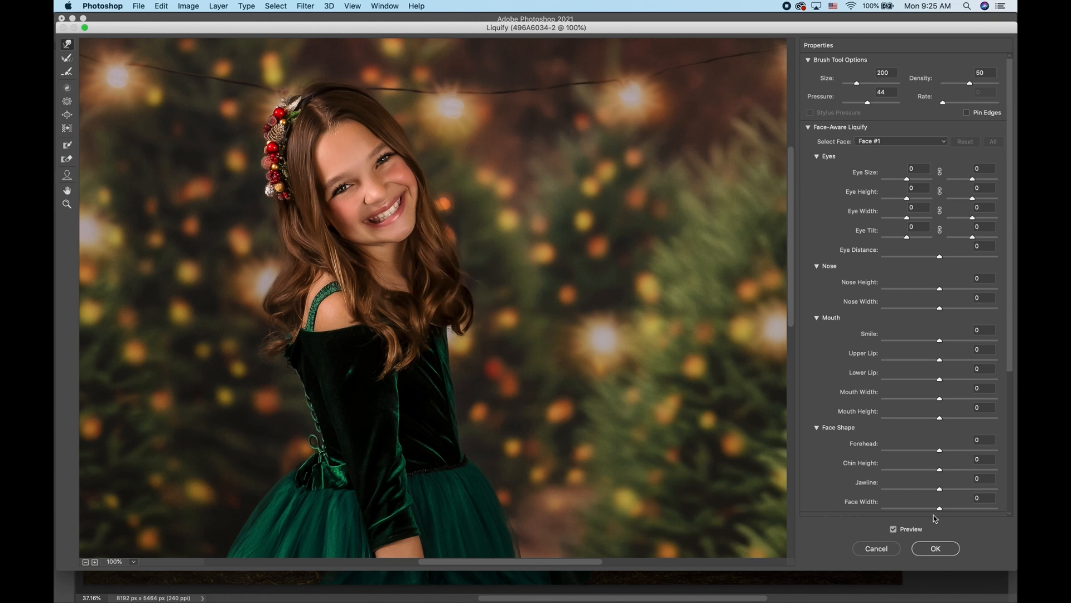
Compare the full dress with and without the Liquify preview and enlarge the warp brush to 600
scroll(549, 424, down, 10)
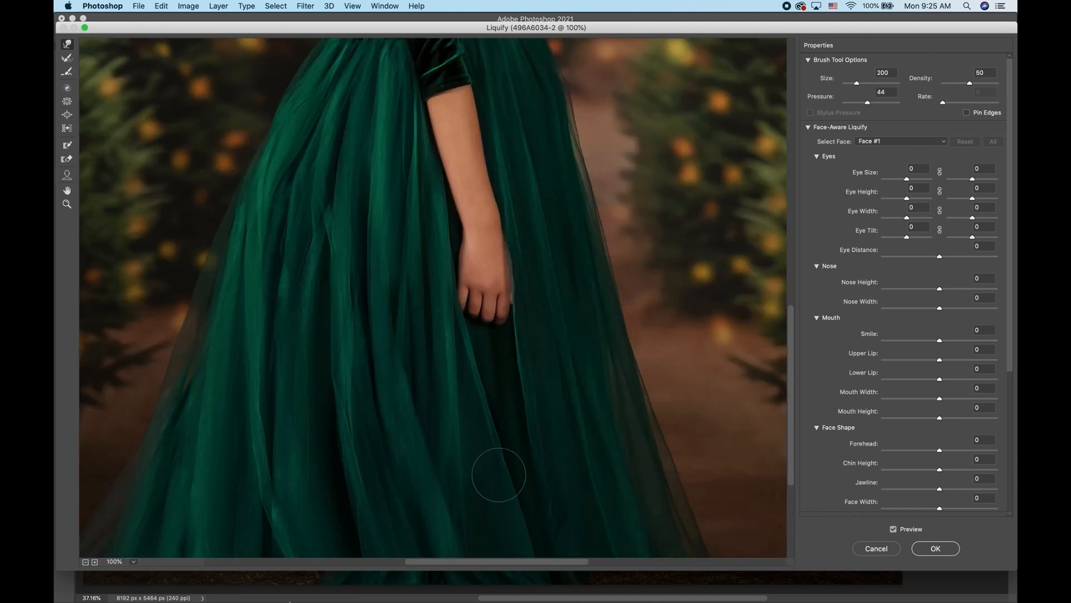
click(85, 561)
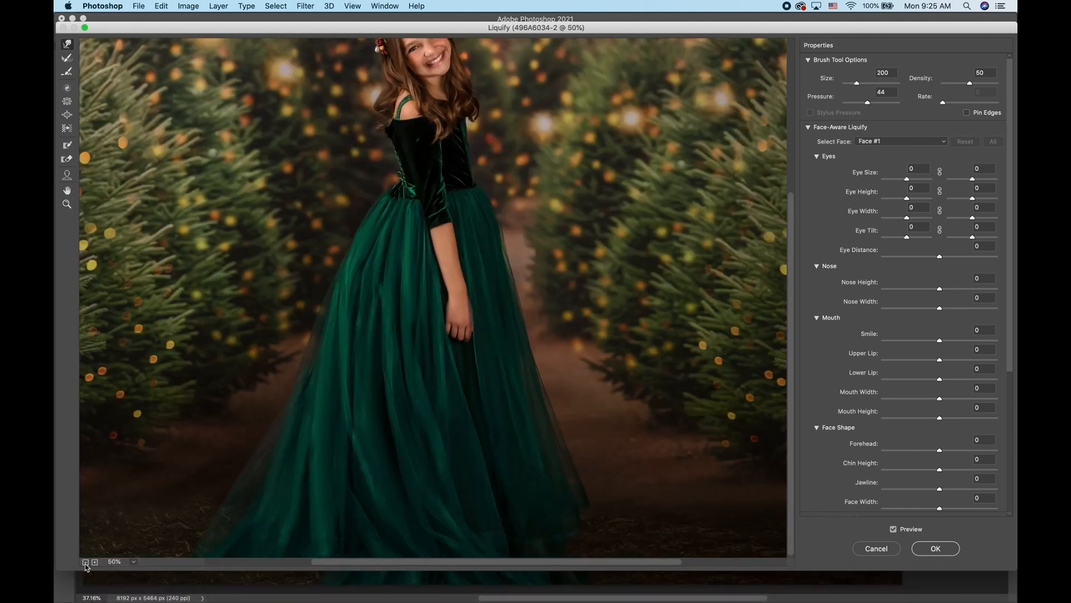
click(893, 529)
click(893, 528)
key(bracketright)
key(bracketright)
key(bracketright)
key(bracketright)
key(bracketright)
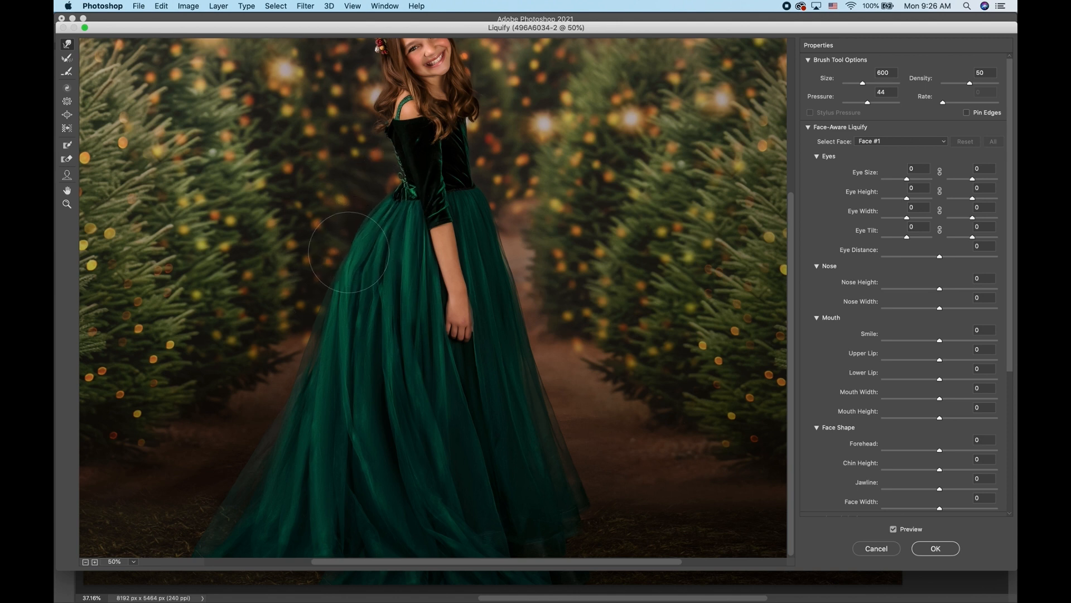
Check the reshaped hair and skirt against the original once more and apply the Liquify changes
click(893, 528)
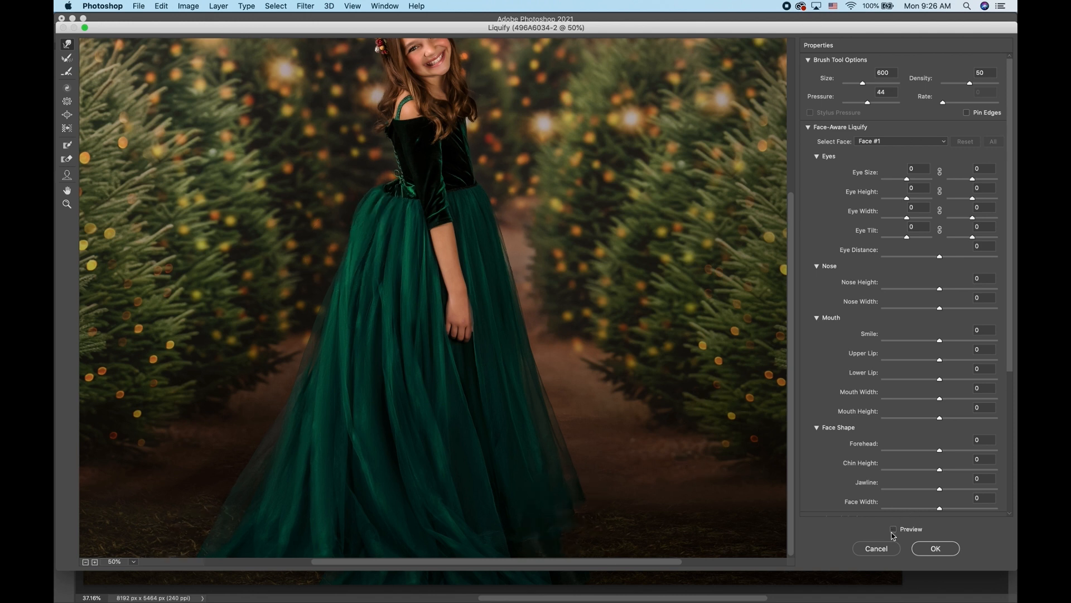
click(893, 530)
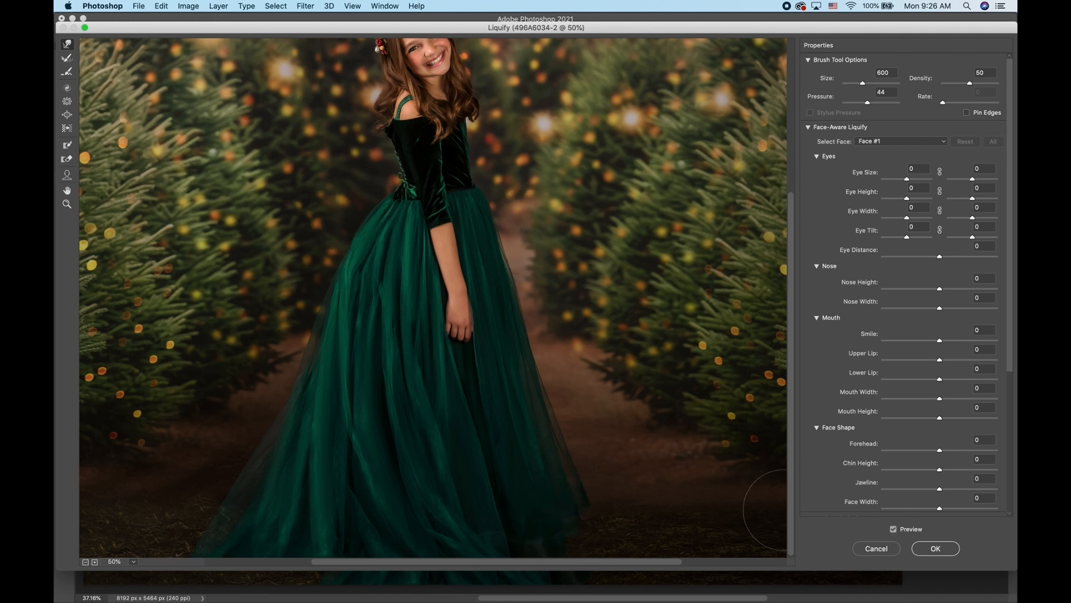
click(947, 547)
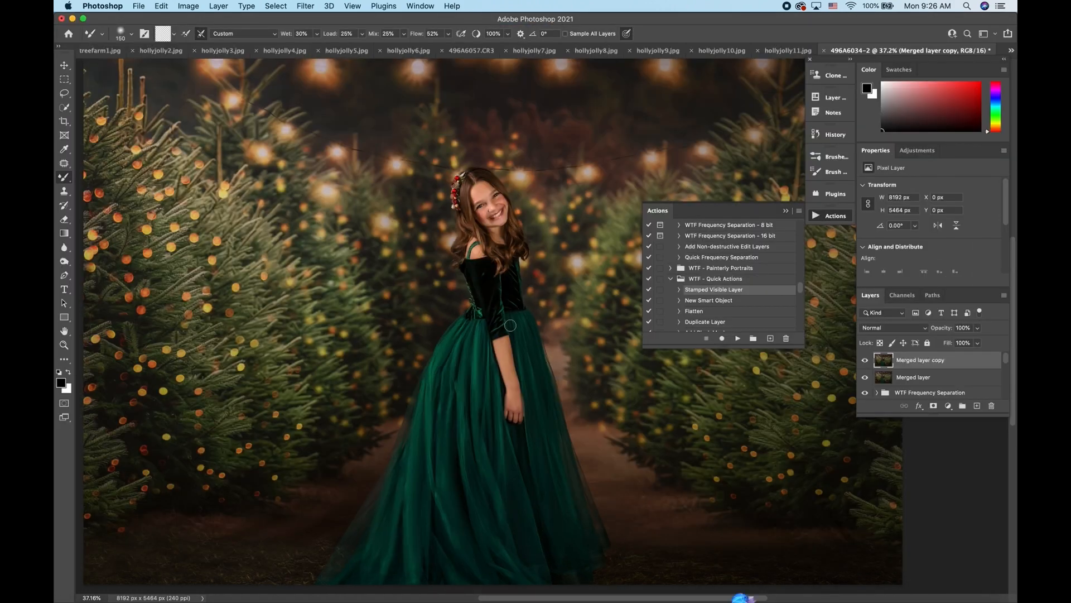
Collapse the Actions panel and add a new blank layer above the merged layer copy
scroll(510, 325, down, 3)
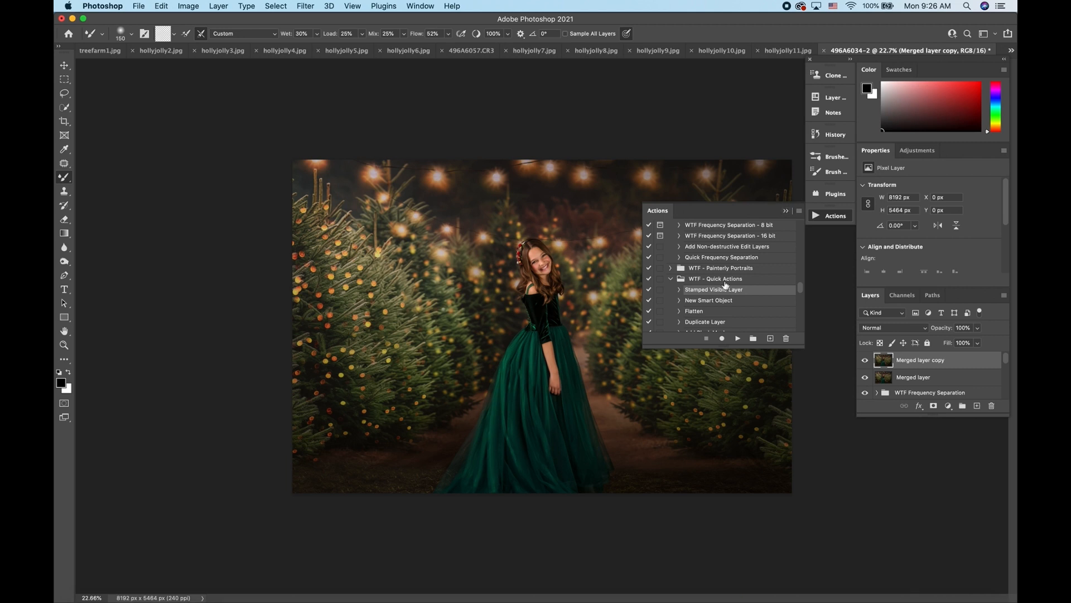
click(786, 212)
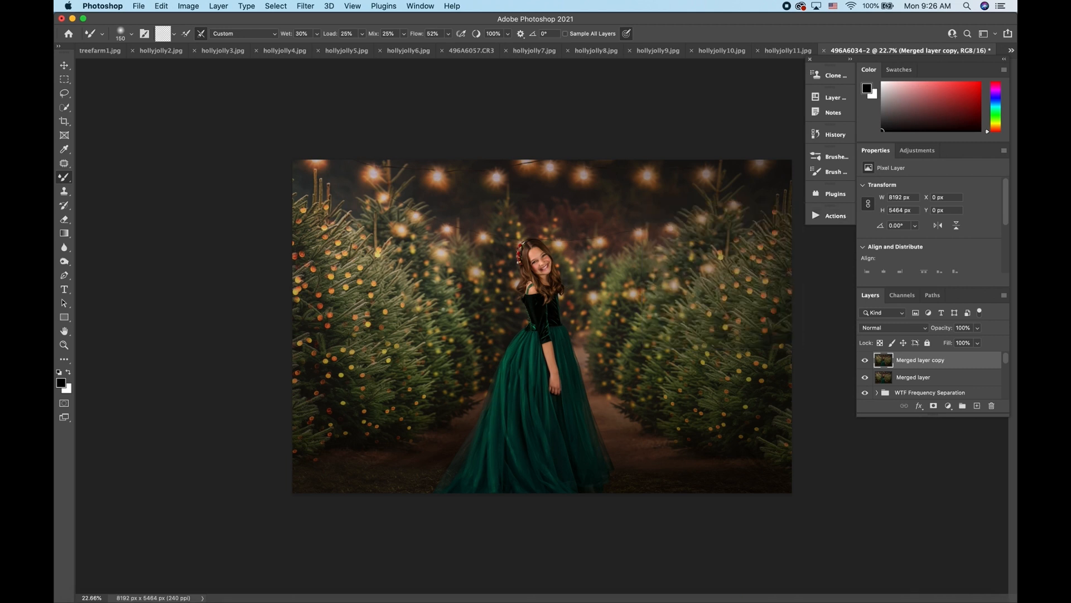
scroll(542, 326, up, 2)
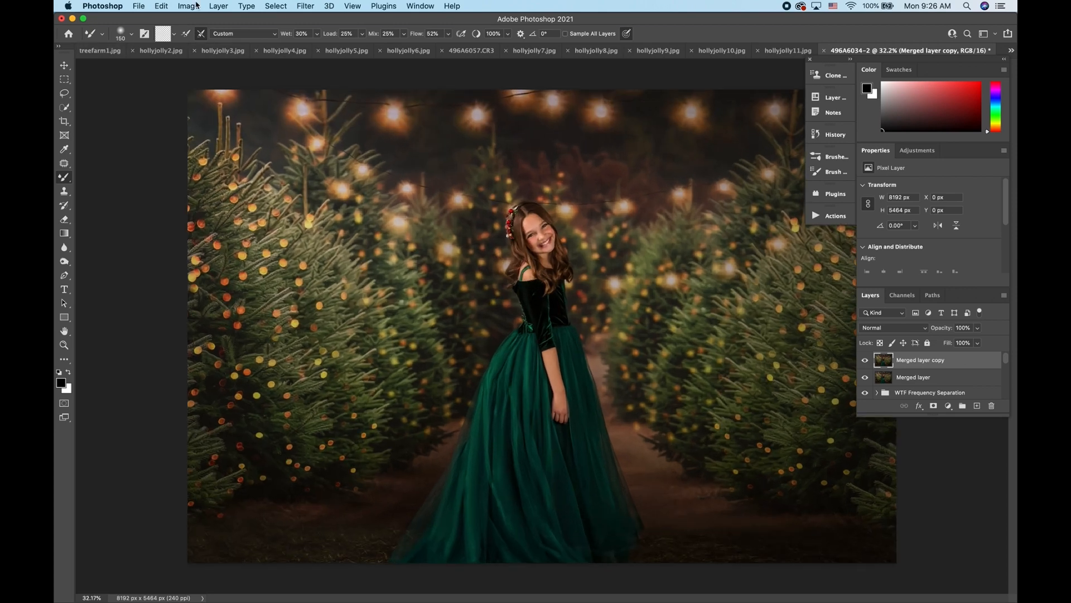
click(218, 6)
mouse_move(234, 19)
click(403, 24)
click(627, 267)
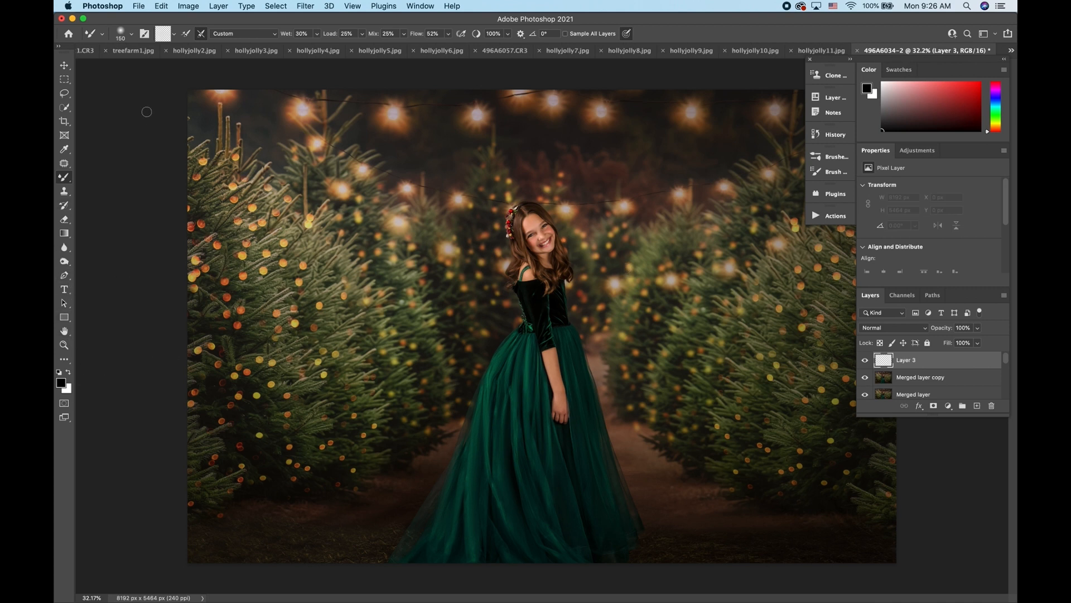
Sample the warm glow beside a hanging light as the paint colour and set the new layer's blend mode to Screen
click(66, 149)
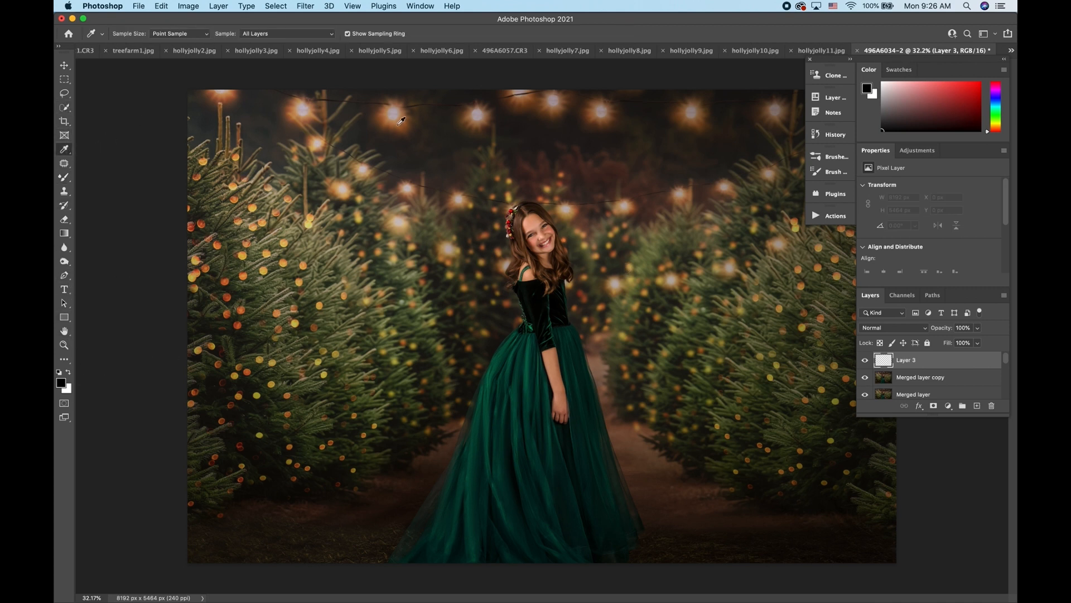
drag(401, 120, 401, 114)
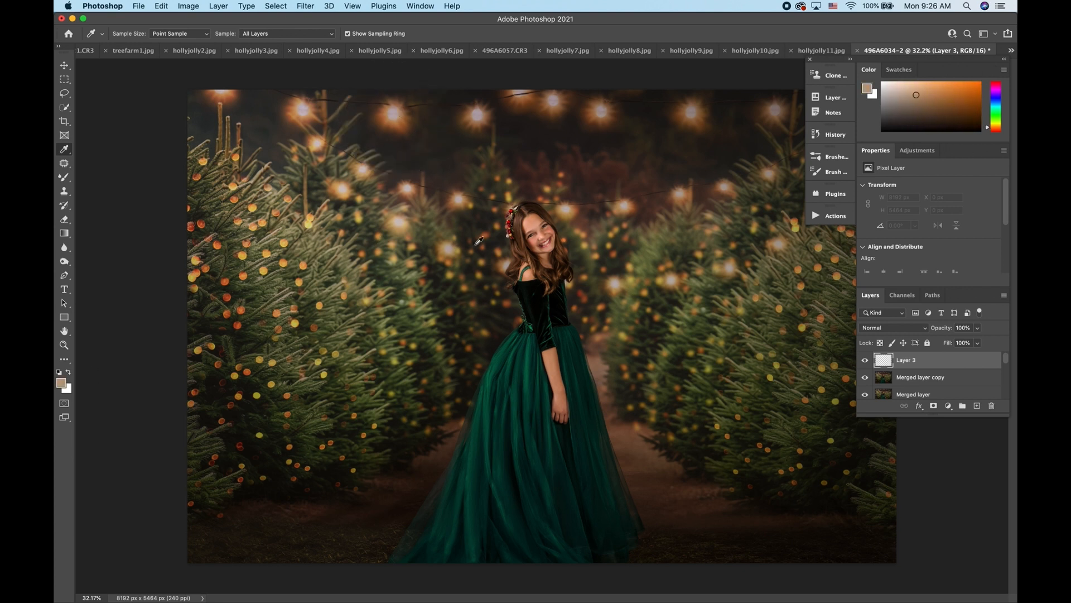
click(893, 328)
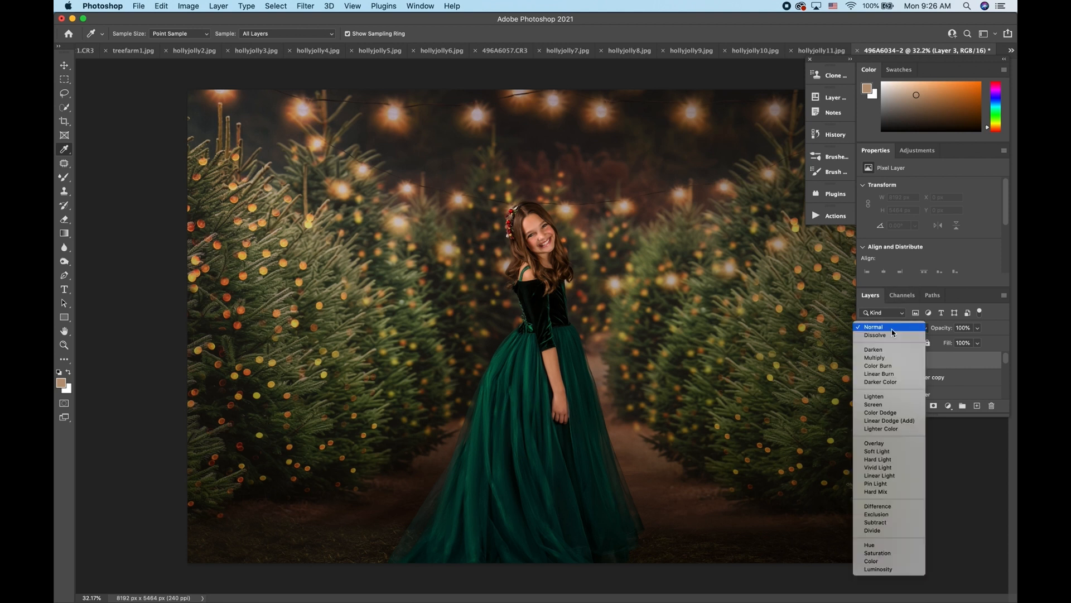
click(887, 403)
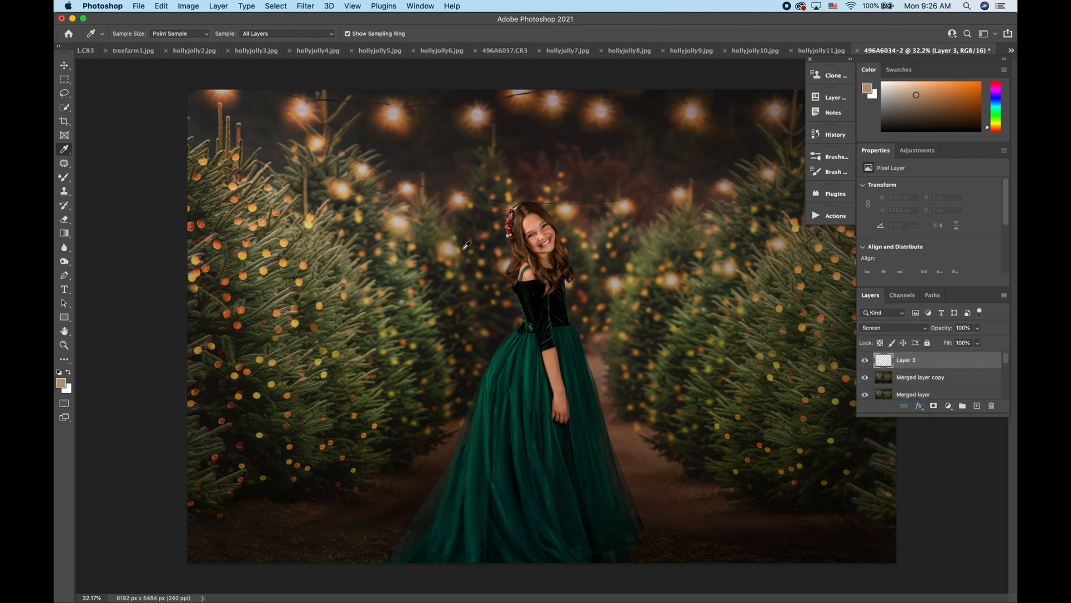
Paint a soft warm glow over each light in the uppermost string with the Brush tool at size 500
click(65, 178)
click(98, 177)
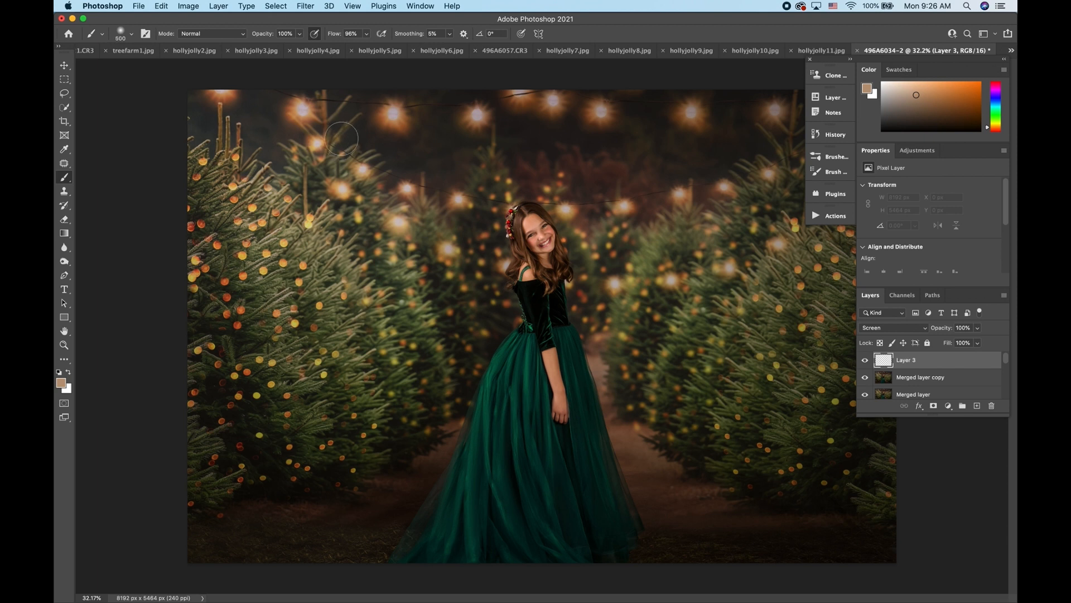
key(bracketright)
click(301, 106)
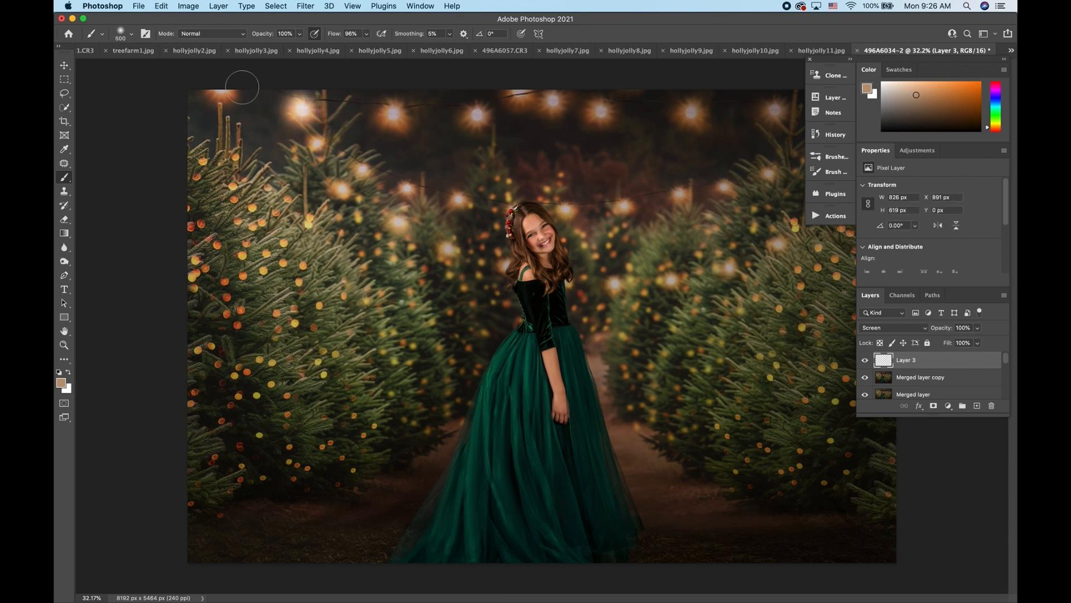
click(219, 86)
click(392, 115)
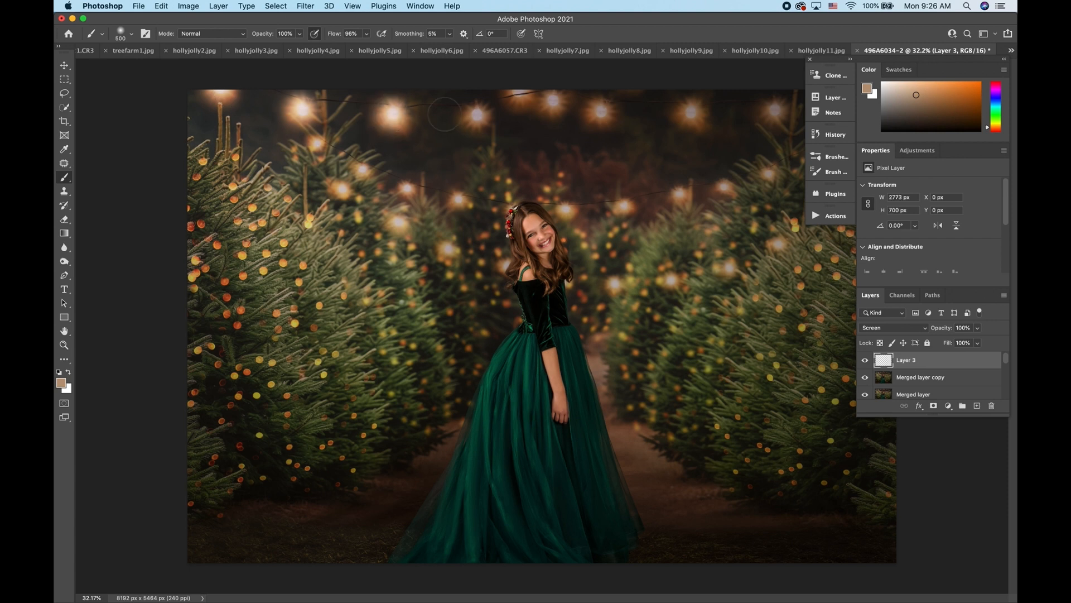
click(475, 114)
click(518, 87)
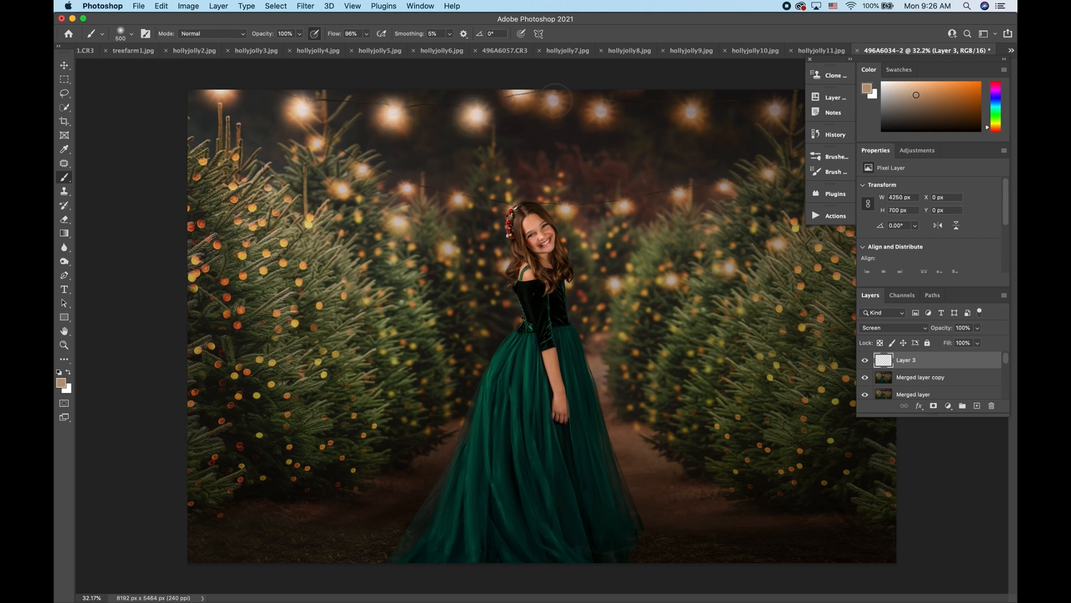
click(554, 101)
click(597, 113)
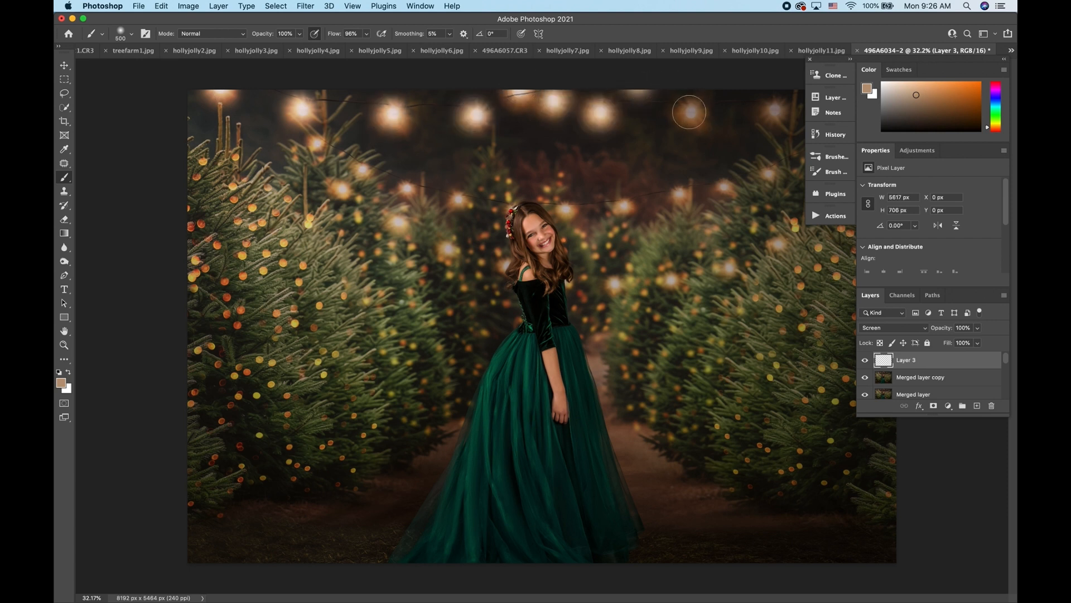
click(688, 112)
click(774, 107)
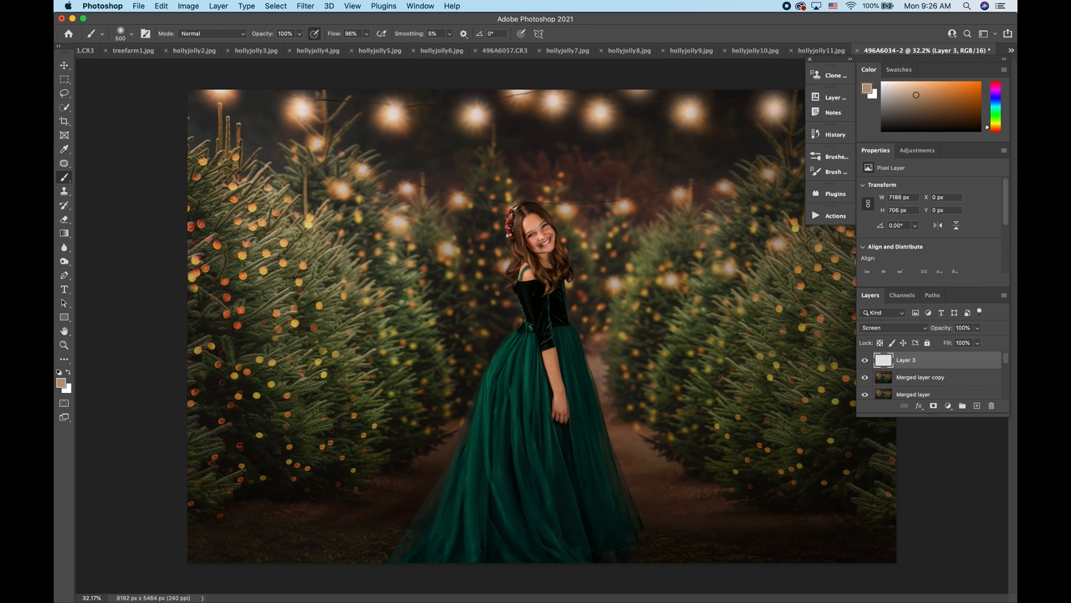
Add the warm glow to the lower string lights to the right of the girl, using a brush size of 400
click(768, 172)
click(775, 241)
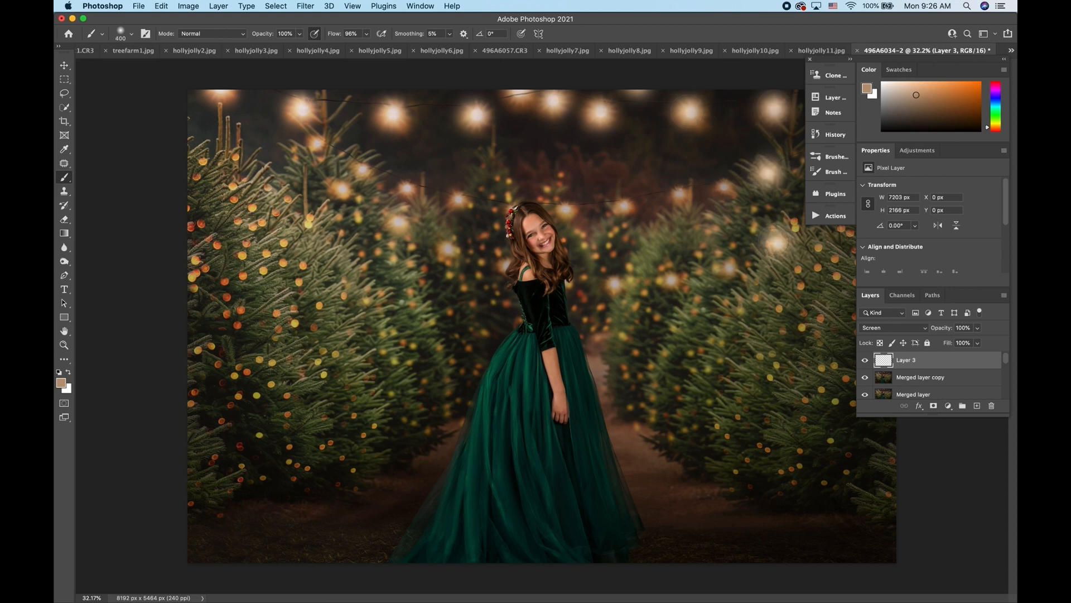
click(723, 189)
click(676, 195)
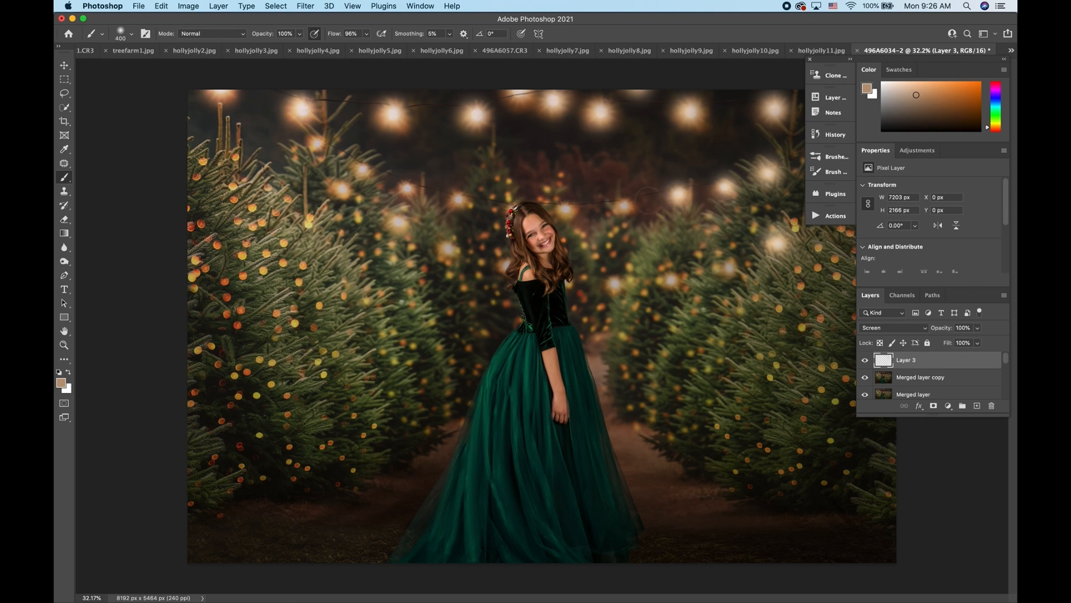
click(624, 204)
click(563, 208)
click(614, 284)
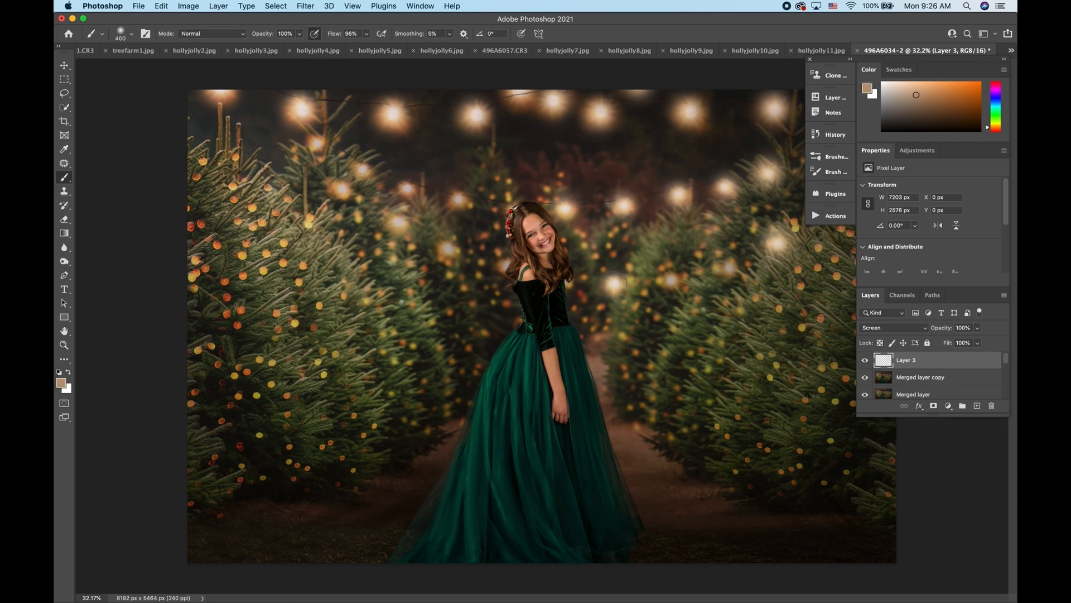
click(674, 284)
click(729, 266)
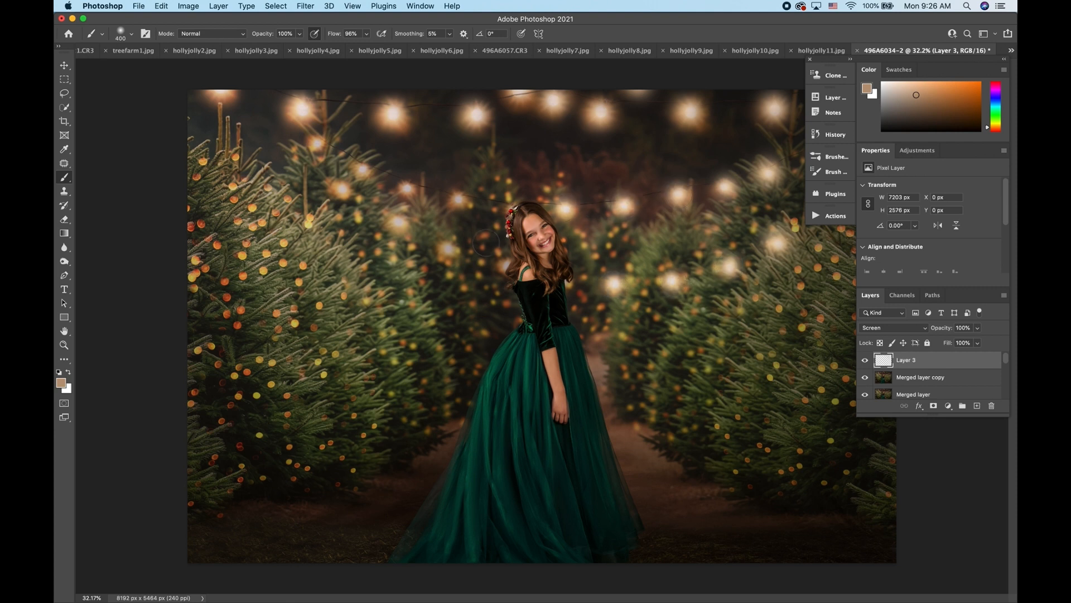
Add the same warm glow to the lower string lights among the trees to the left of the girl
click(444, 253)
click(458, 197)
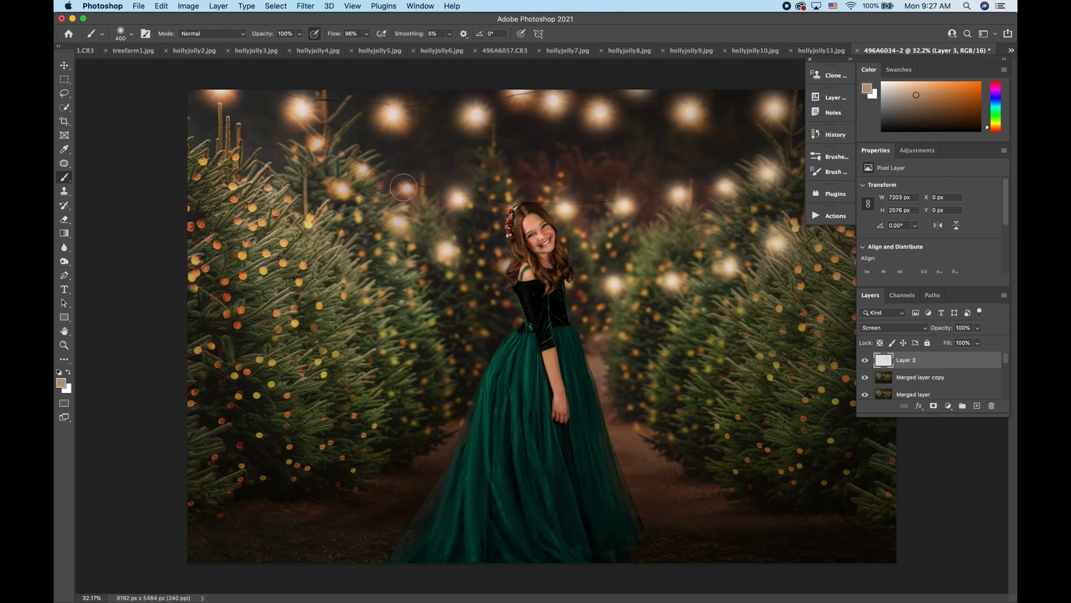
click(402, 187)
click(395, 220)
click(349, 191)
click(360, 170)
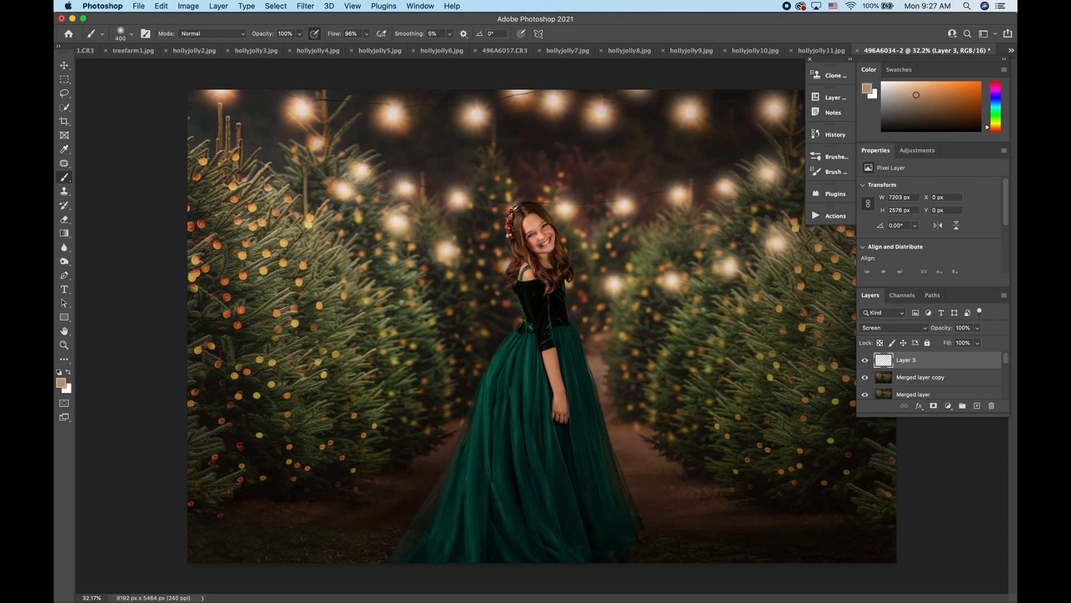
click(313, 141)
scroll(292, 153, down, 5)
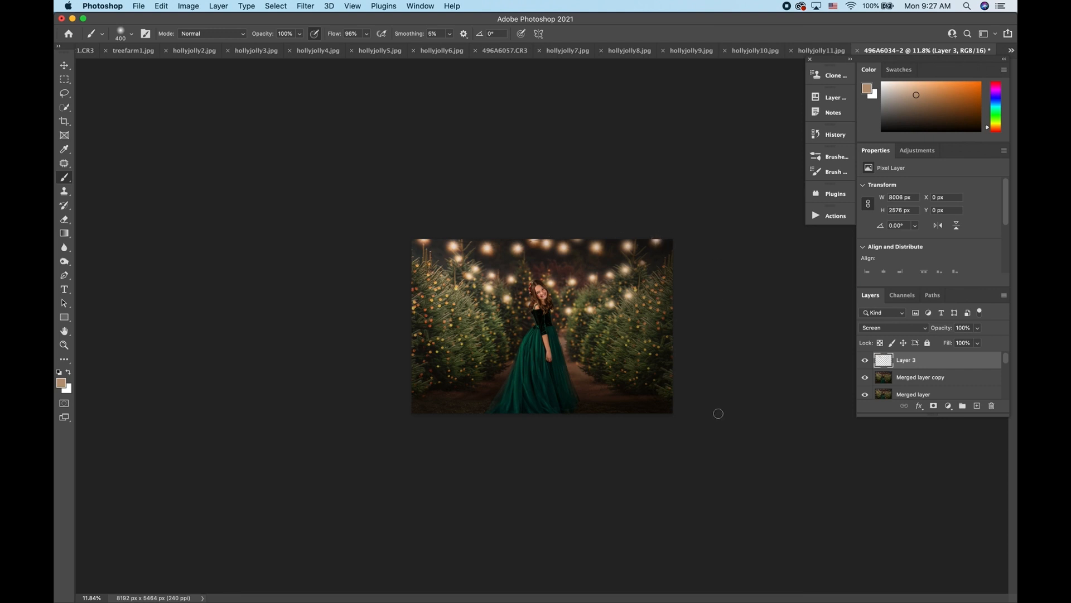
Compare the image with and without the painted glow and lower the glow layer's opacity to 51%
click(865, 360)
click(864, 360)
click(978, 328)
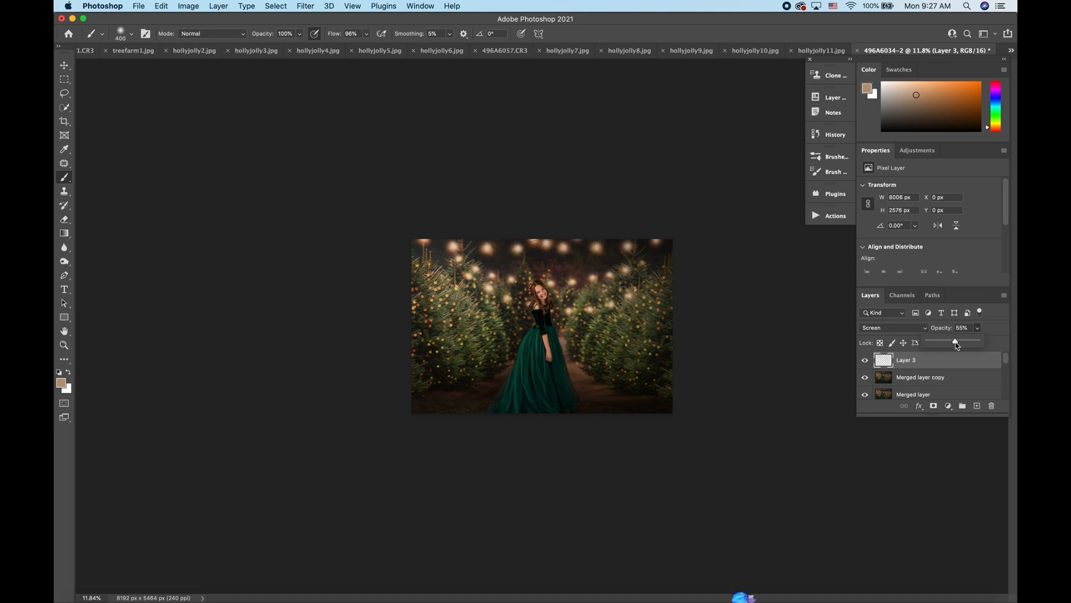
drag(956, 344, 953, 344)
Add a Curves adjustment layer, raise its midtones slightly to brighten the image, and invert its mask to black
click(197, 6)
mouse_move(228, 7)
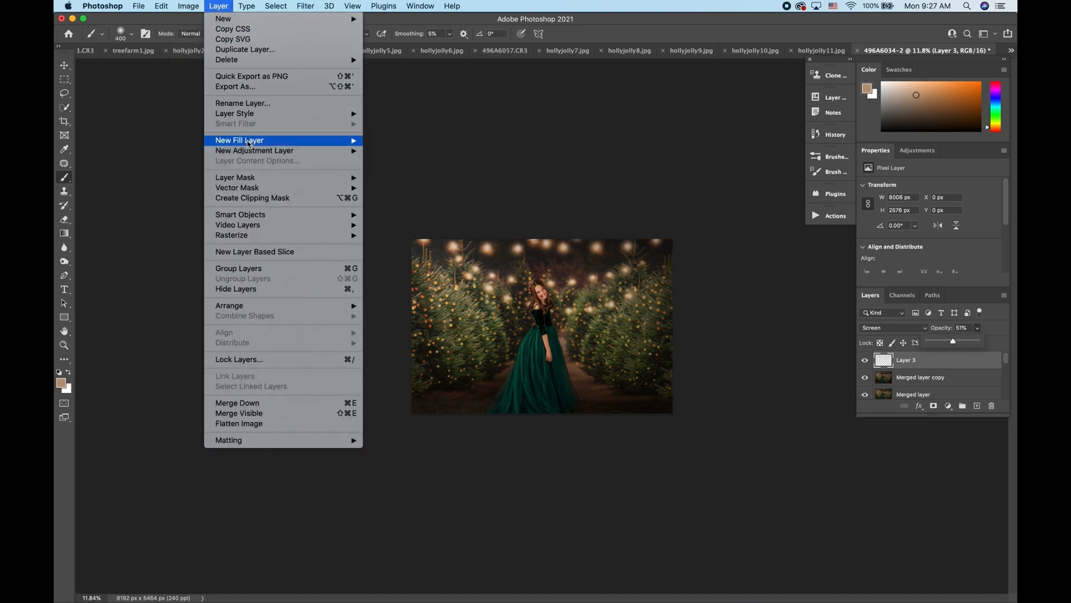
mouse_move(251, 156)
click(404, 171)
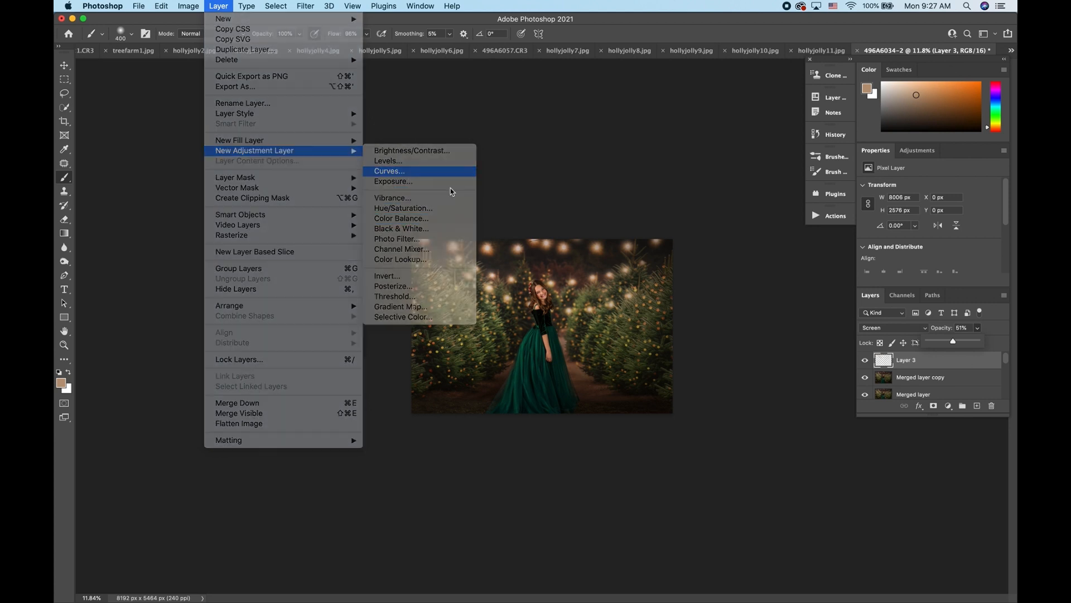
click(626, 266)
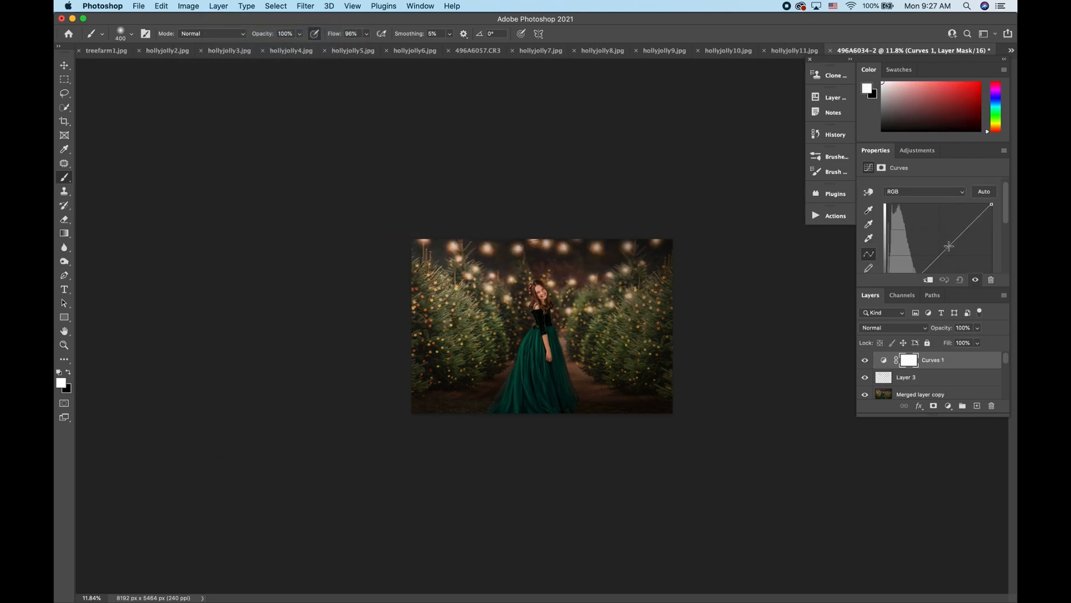
drag(940, 256, 939, 252)
key(super+i)
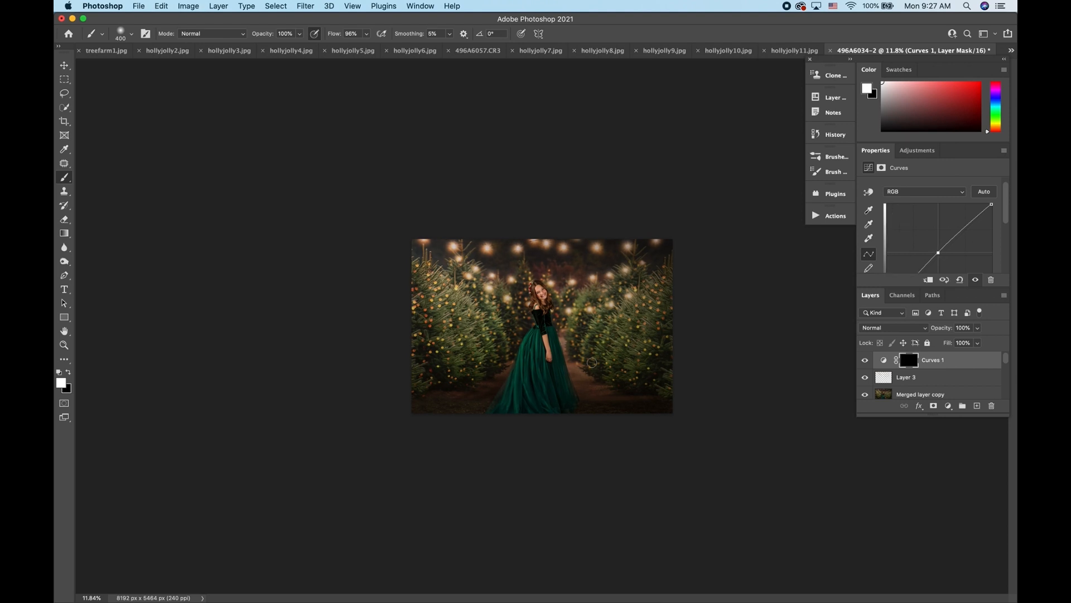
Reveal the Curves brightening around the girl with a soft white brush of size 5000 and set the layer's opacity to 51%
key(bracketright)
key(bracketright)
key(bracketright)
key(bracketright)
key(bracketright)
key(bracketright)
key(bracketright)
key(bracketright)
key(bracketright)
key(bracketright)
key(bracketright)
key(bracketright)
key(bracketright)
key(bracketright)
key(bracketright)
key(bracketright)
key(bracketright)
key(bracketright)
key(bracketright)
key(bracketright)
key(bracketright)
key(bracketright)
key(bracketright)
key(bracketright)
key(bracketright)
key(bracketright)
key(bracketright)
key(bracketright)
key(bracketright)
key(bracketright)
key(bracketright)
key(bracketright)
key(bracketright)
key(bracketright)
key(bracketright)
key(bracketright)
key(bracketright)
key(bracketright)
scroll(540, 312, up, 2)
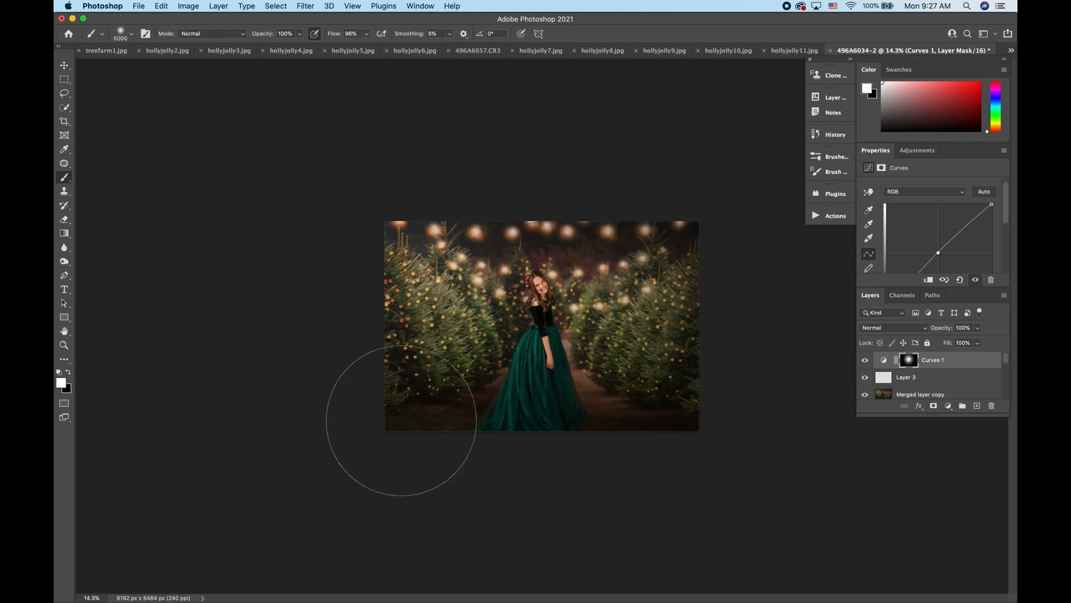
scroll(222, 416, up, 6)
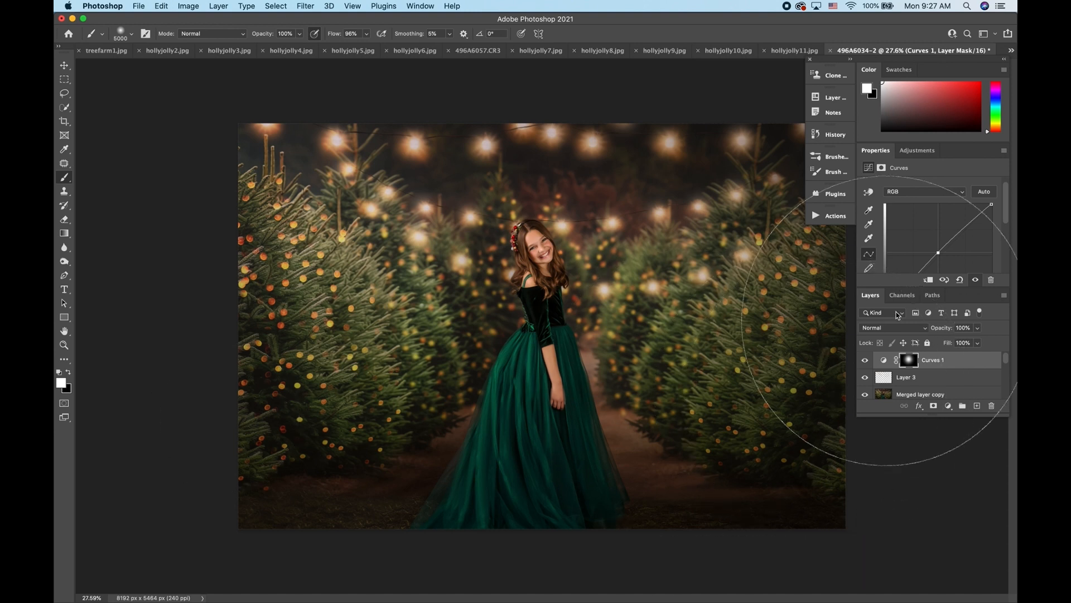
click(980, 329)
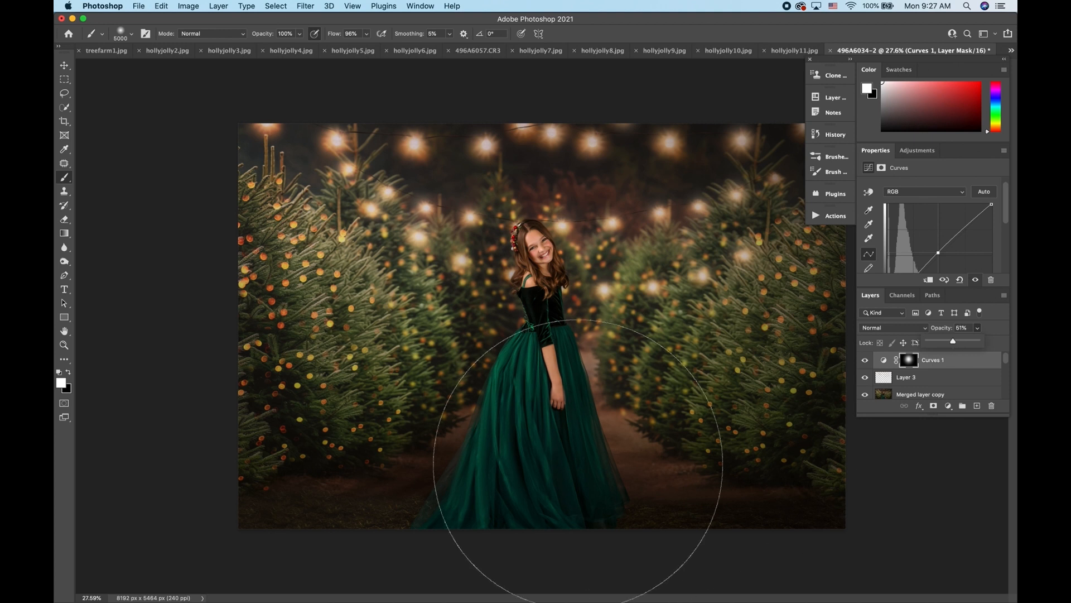
Extend the brightening on the Curves mask down over the skirt with a smaller brush and reduce the brush size to 150
click(526, 447)
key(bracketleft)
key(bracketleft)
key(bracketleft)
key(bracketleft)
key(bracketleft)
key(bracketleft)
key(bracketleft)
key(bracketleft)
key(bracketleft)
key(bracketleft)
key(bracketleft)
key(bracketleft)
key(bracketleft)
key(bracketleft)
key(bracketleft)
key(bracketleft)
key(bracketleft)
key(bracketleft)
key(bracketleft)
key(bracketleft)
key(bracketleft)
key(bracketleft)
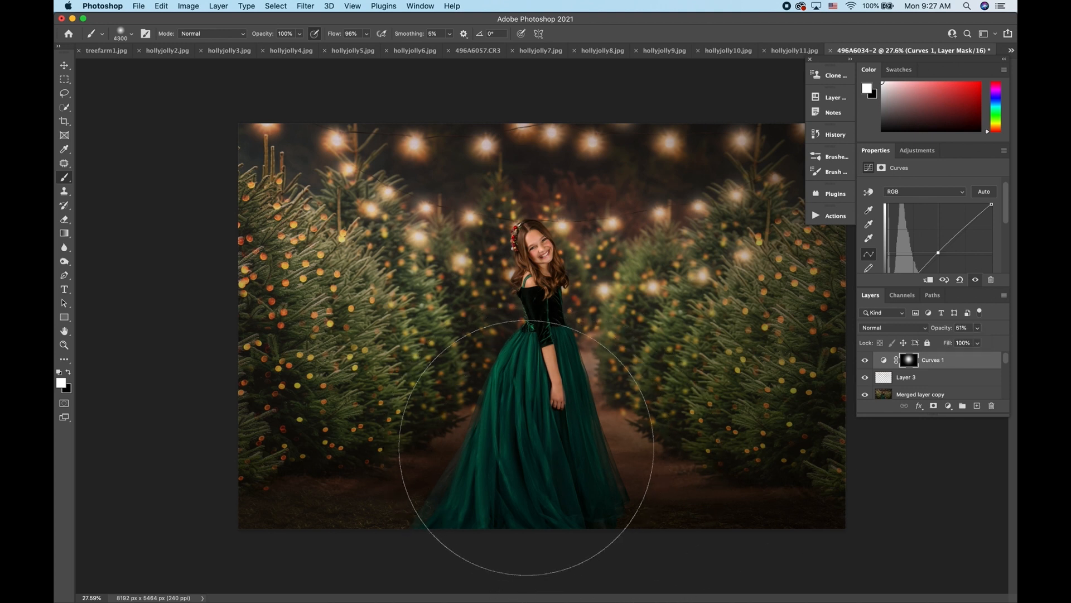
key(bracketleft)
key(bracketleft)
key(bracketleft)
key(bracketleft)
key(bracketleft)
key(bracketleft)
key(bracketleft)
key(bracketleft)
key(bracketleft)
key(bracketleft)
key(bracketleft)
key(bracketleft)
key(bracketleft)
key(bracketleft)
key(bracketleft)
key(bracketleft)
key(bracketleft)
key(bracketleft)
key(bracketleft)
key(bracketleft)
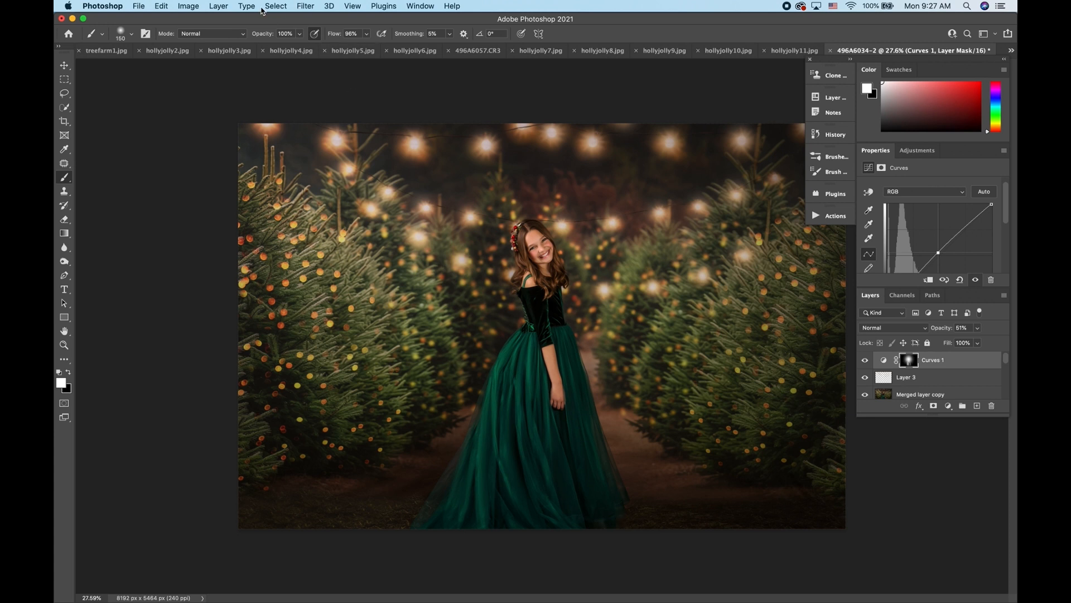
Find the Holiday Pop action among the final touches of the WTF - Winter Collection and run it
click(831, 215)
scroll(721, 297, down, 10)
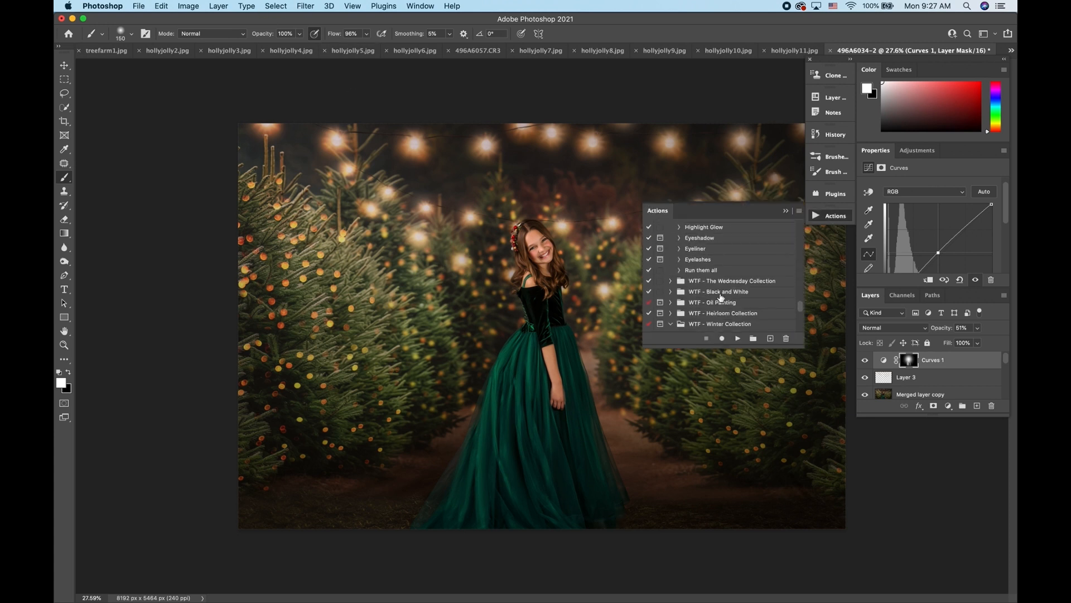
scroll(720, 297, up, 1)
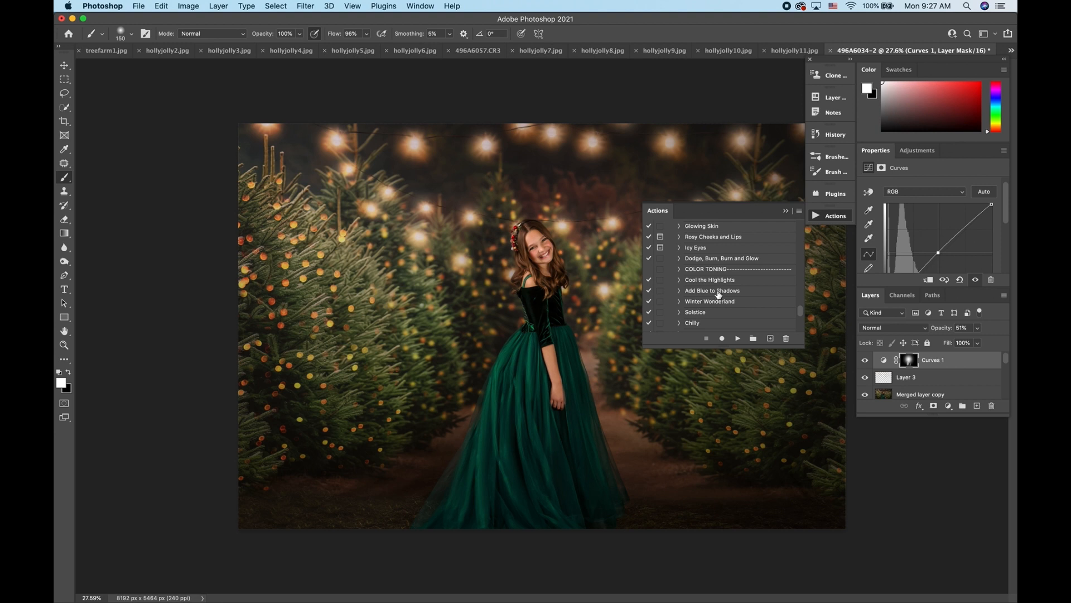
scroll(723, 290, up, 5)
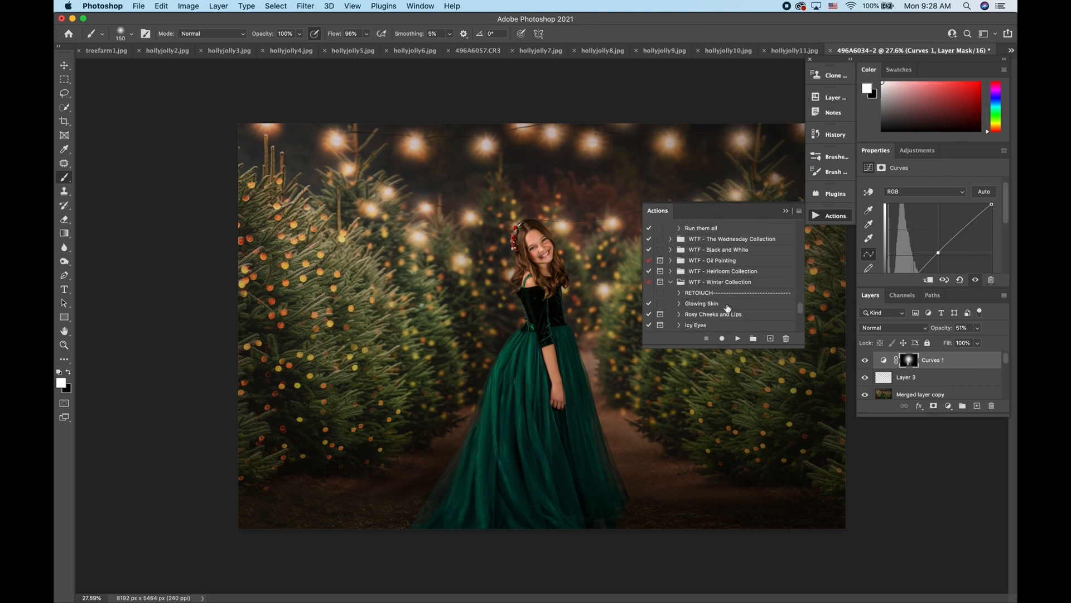
scroll(728, 307, down, 6)
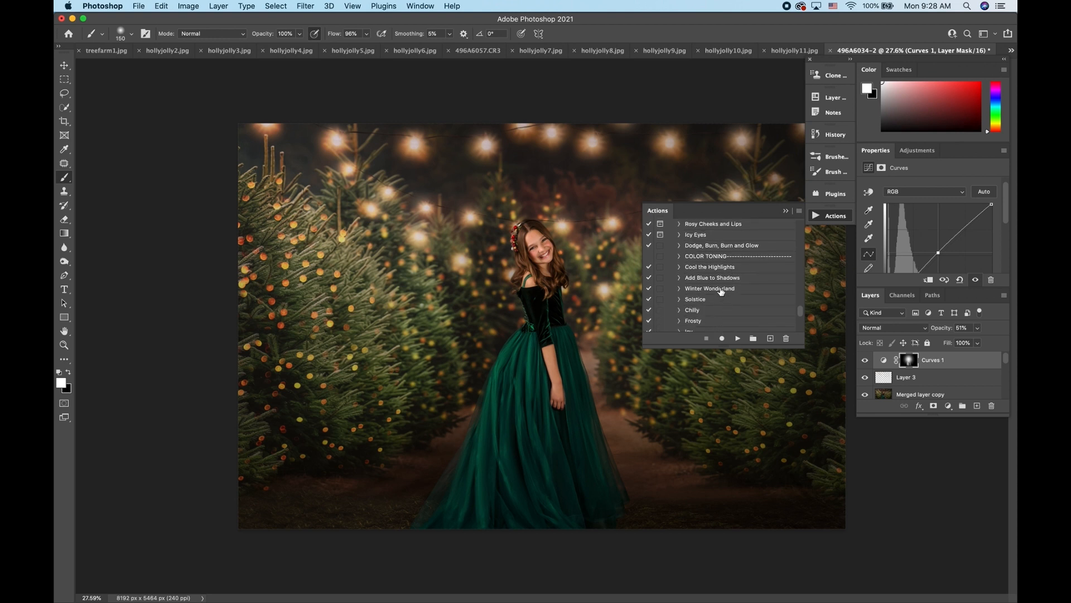
scroll(719, 293, down, 8)
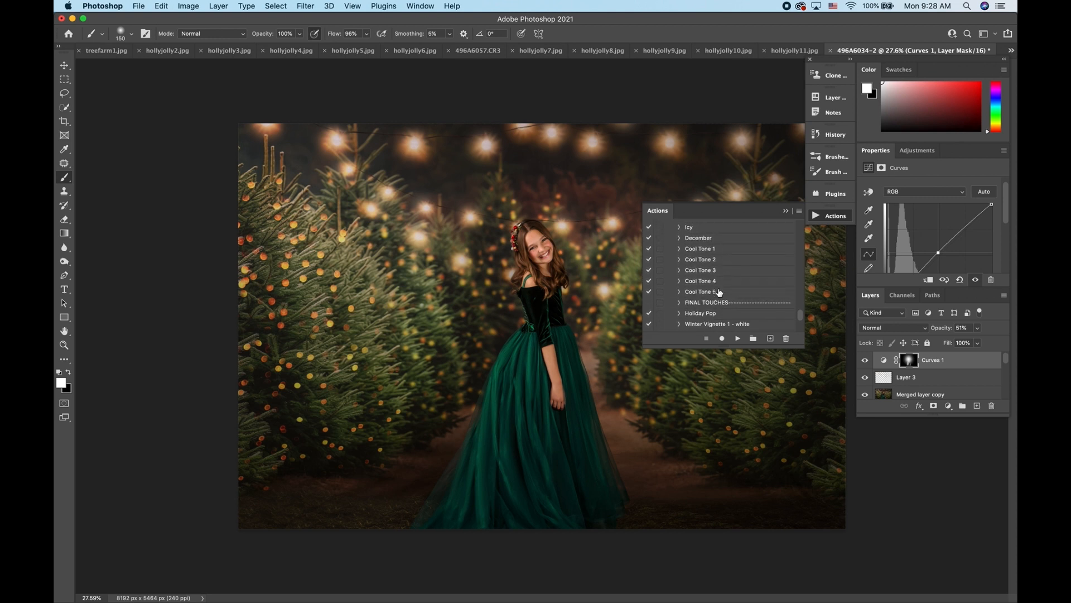
scroll(715, 327, up, 8)
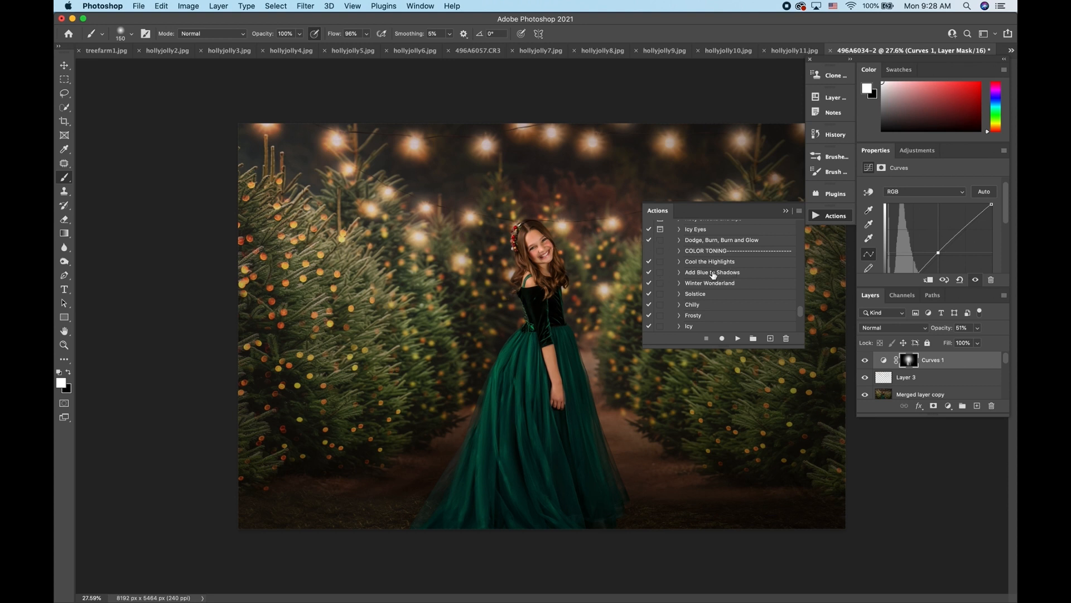
scroll(723, 285, down, 2)
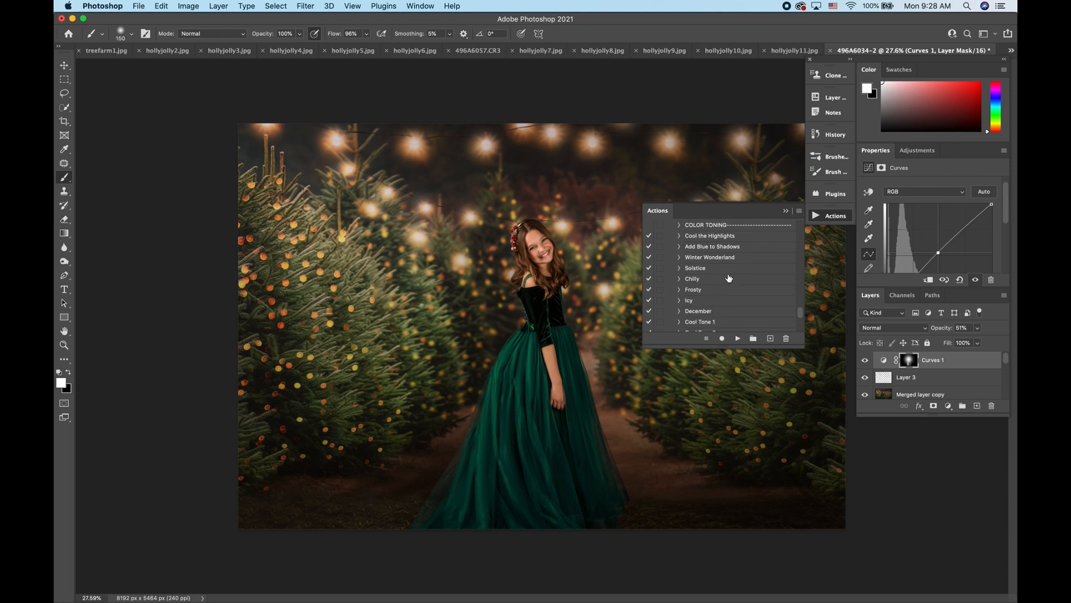
scroll(729, 277, down, 1)
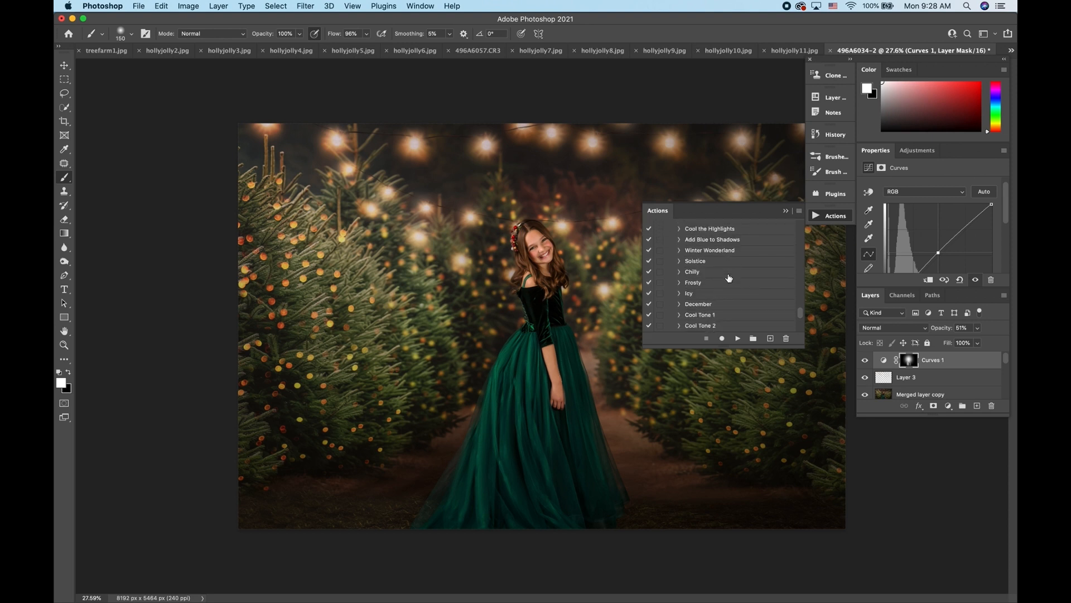
scroll(725, 282, down, 5)
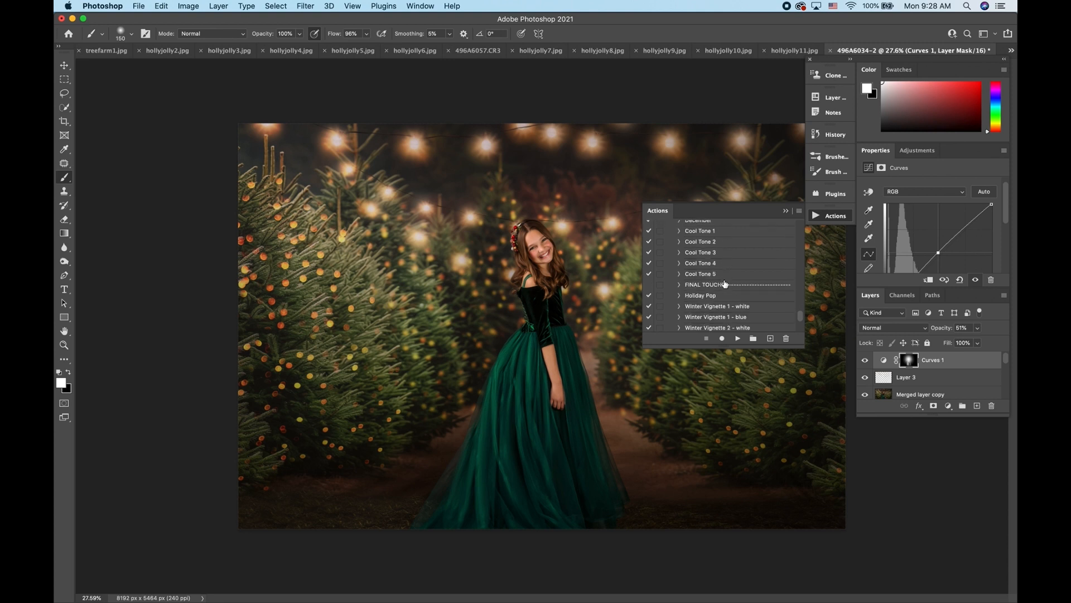
scroll(724, 284, down, 1)
click(708, 289)
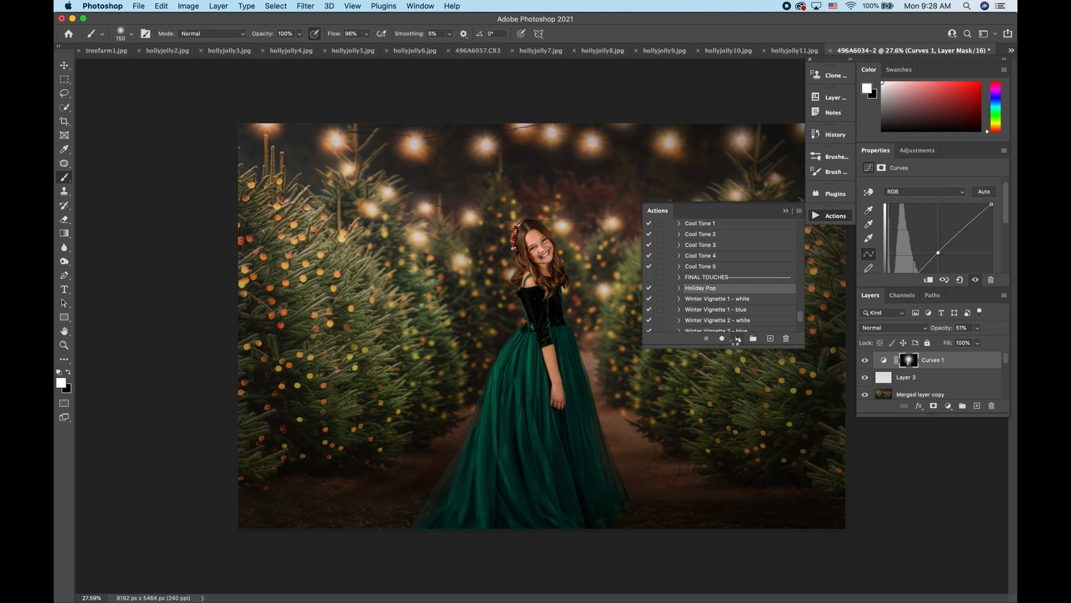
click(737, 338)
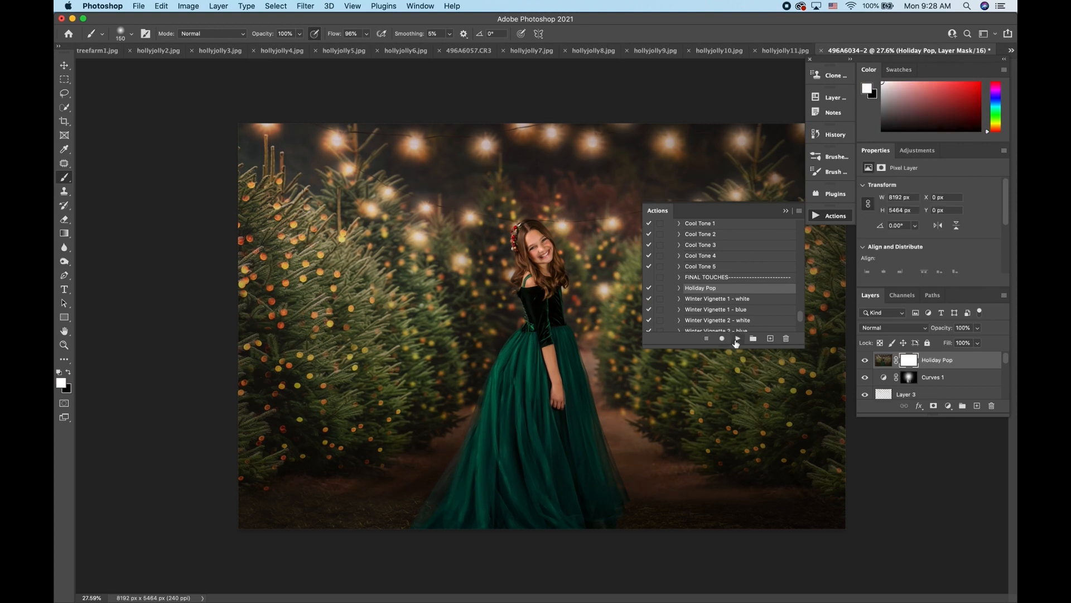
Compare the image with and without the Holiday Pop layer and lower the layer's opacity to 79%
click(865, 361)
click(865, 360)
click(979, 328)
drag(978, 344, 967, 344)
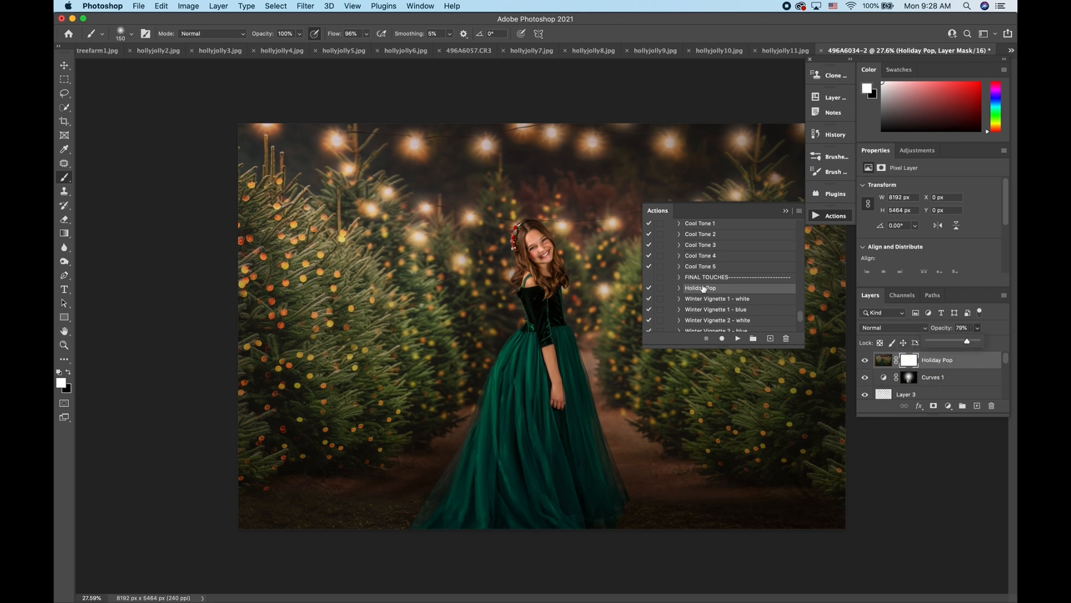
Run the Dodge, Burn, Burn and Glow action from the WTF - Winter Collection and expand its layer group
scroll(701, 282, up, 10)
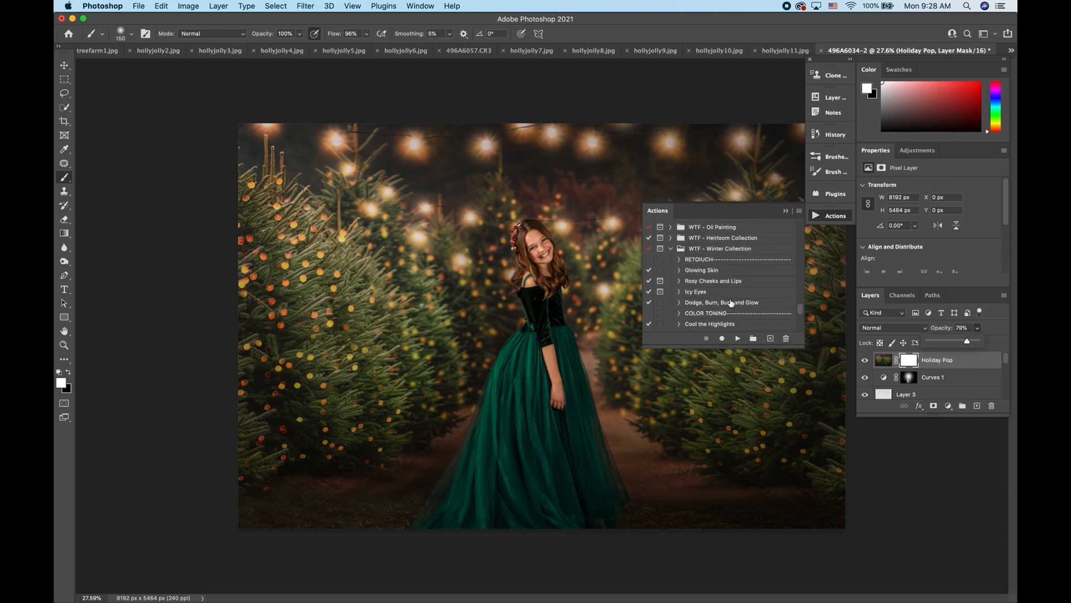
click(728, 303)
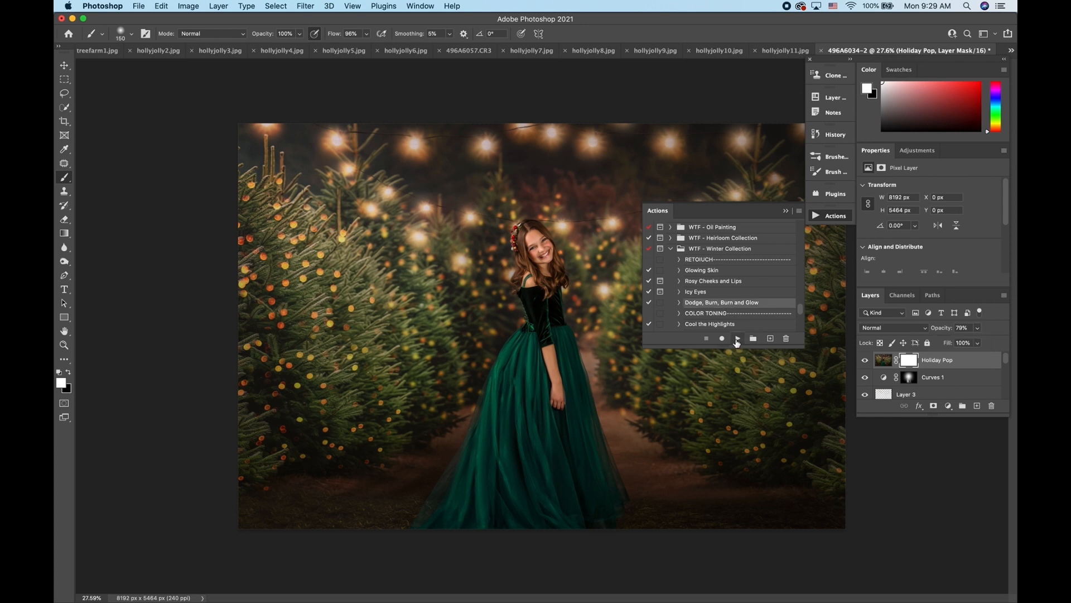
click(737, 339)
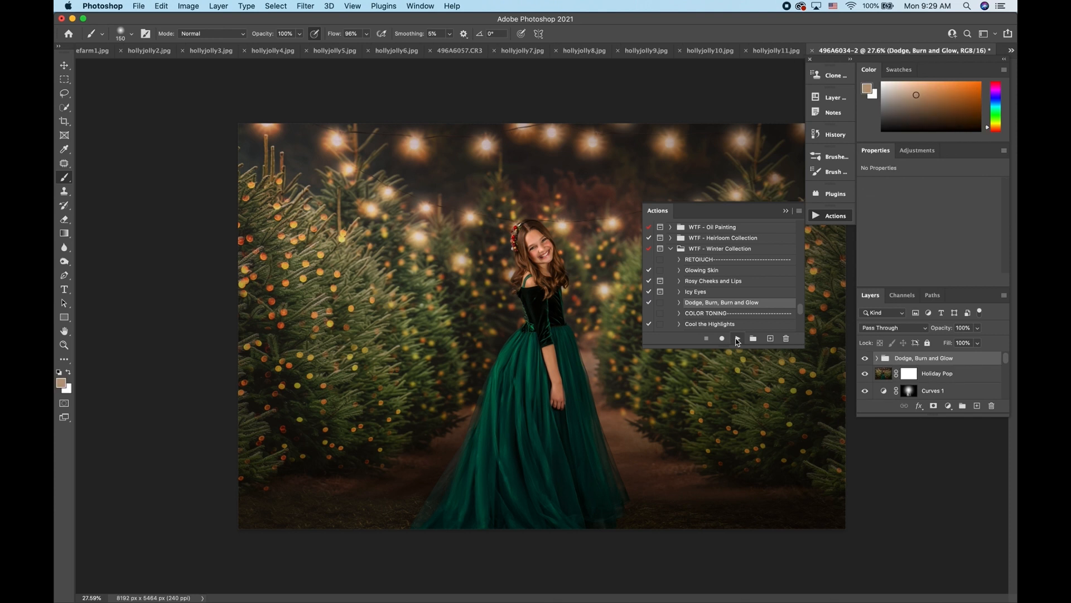
click(879, 359)
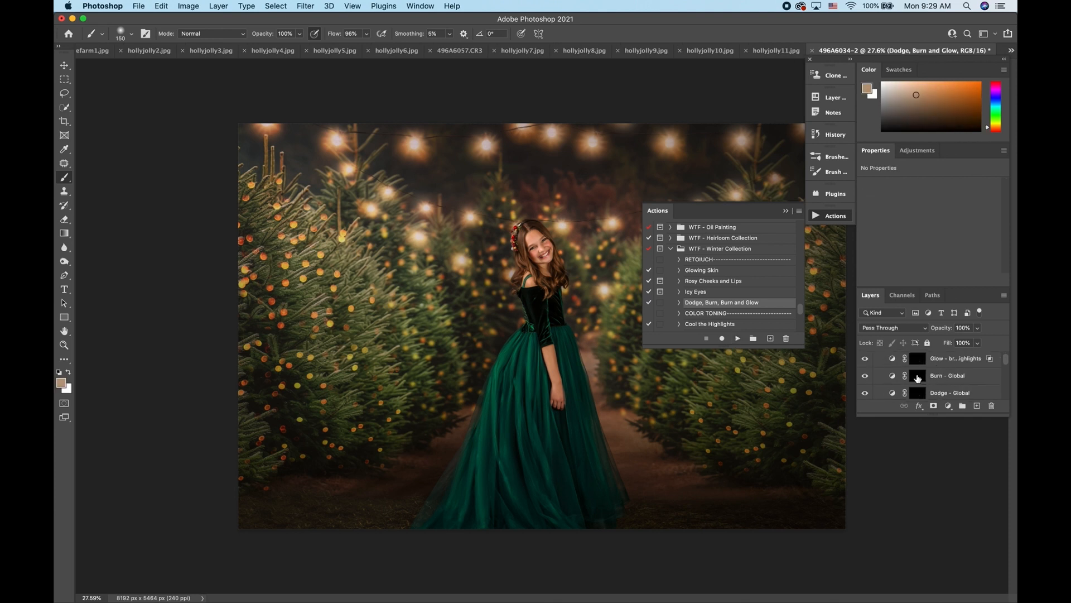
Target the Burn - Skin layer mask and lower the brush flow to 3%
scroll(918, 379, down, 2)
click(918, 377)
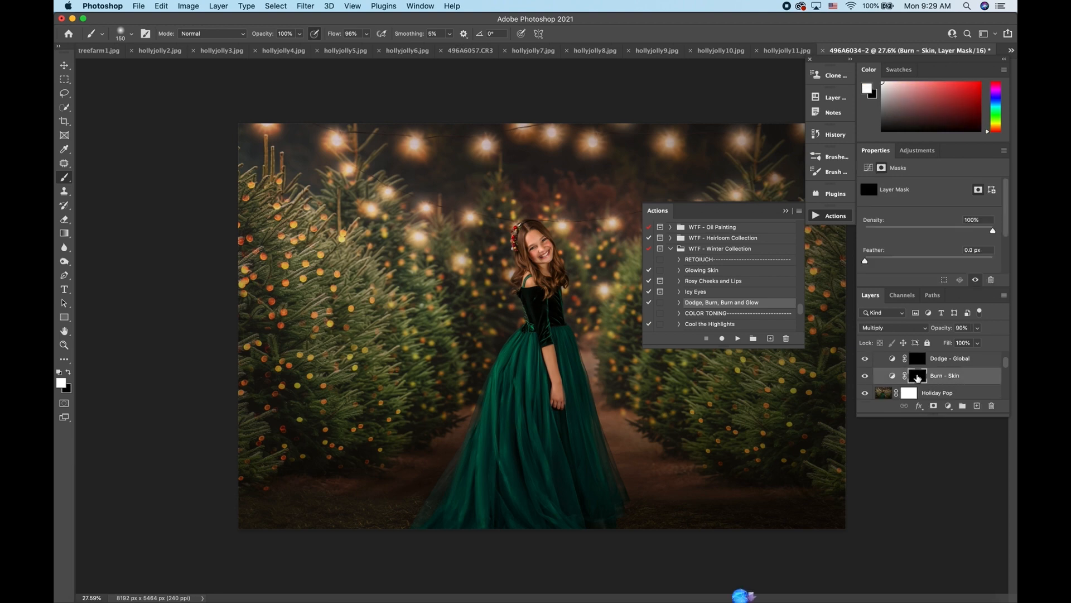
scroll(364, 283, up, 8)
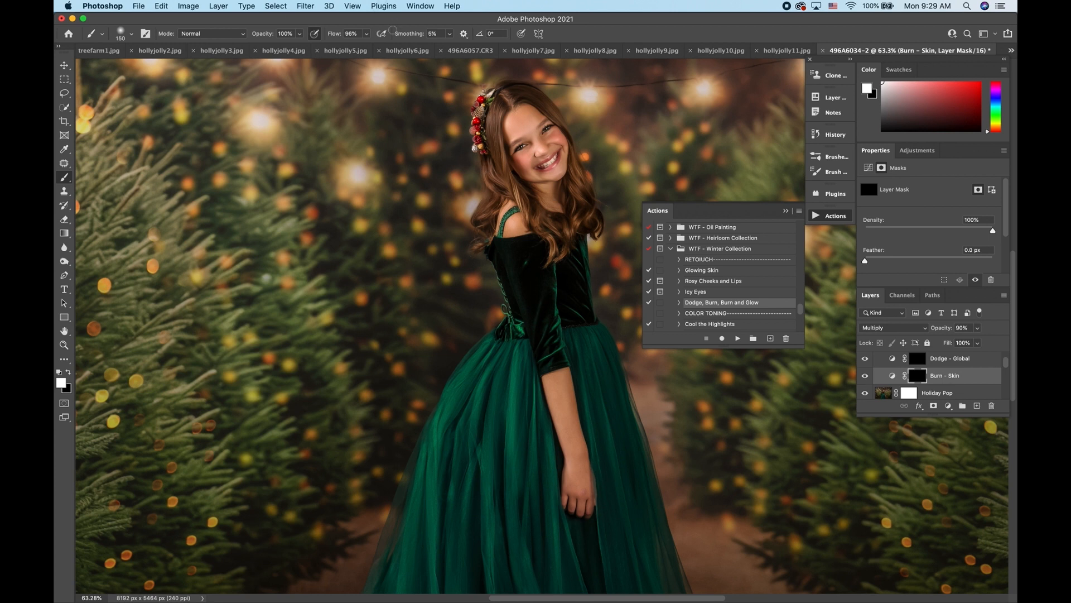
scroll(366, 37, up, 1)
scroll(366, 35, up, 1)
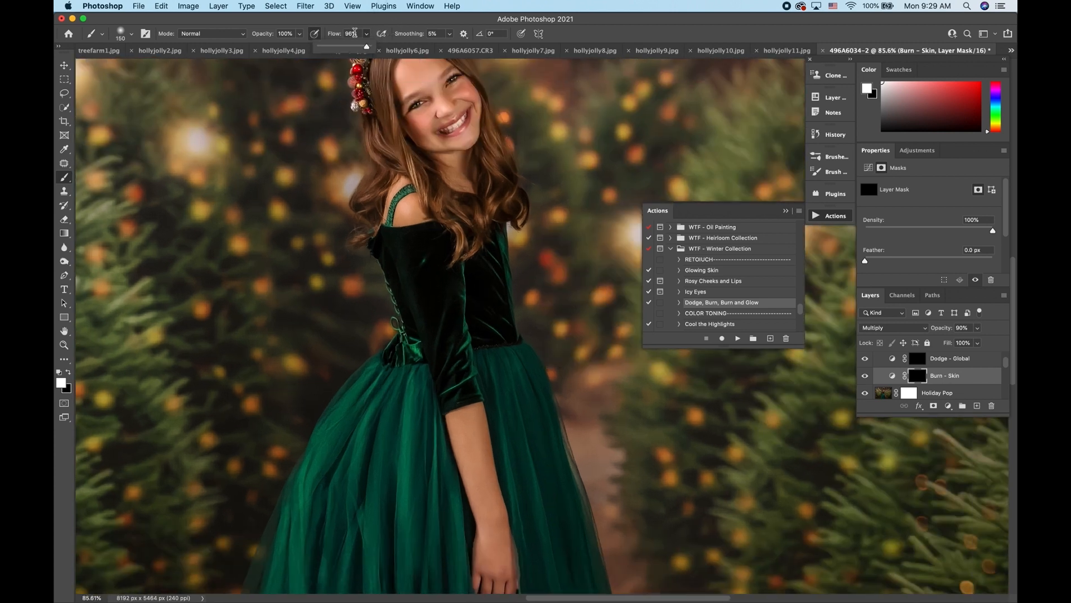
click(367, 34)
drag(366, 47, 322, 52)
Subtly burn the girl's skin on the Burn - Skin mask with a small white brush, varying its size between 15 and 30
scroll(322, 52, up, 3)
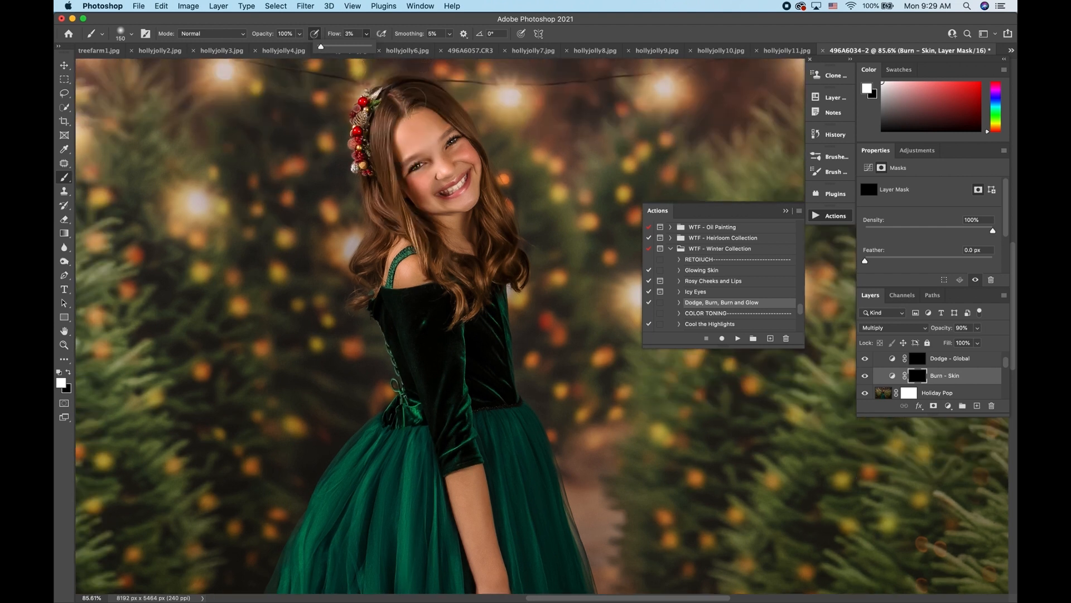
key(bracketleft)
key(bracketleft)
key(bracketleft)
key(bracketleft)
key(bracketleft)
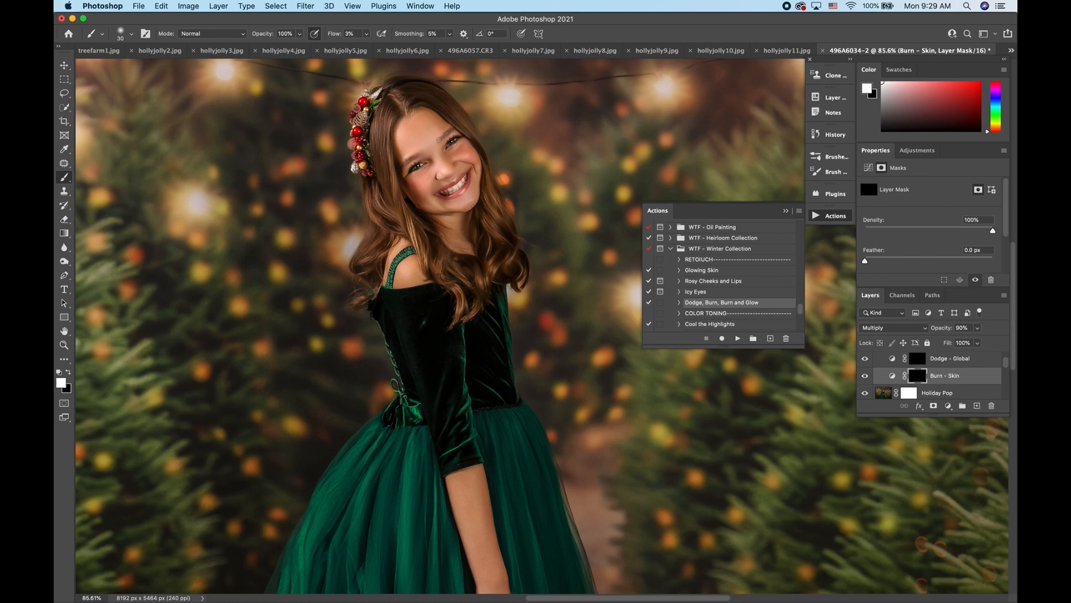
scroll(228, 348, up, 5)
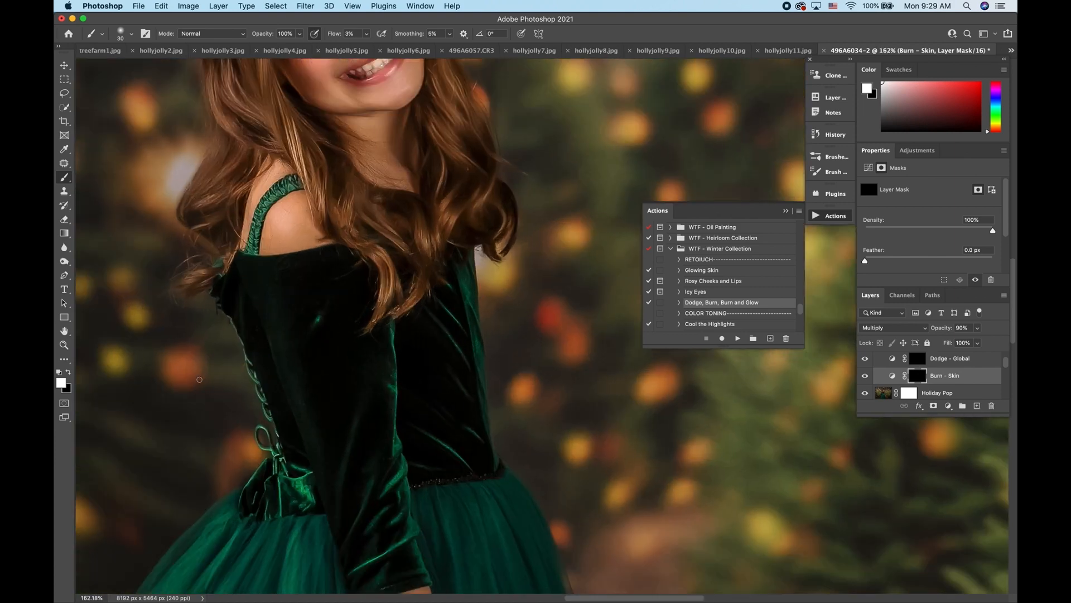
drag(175, 290, 192, 397)
key(bracketleft)
key(bracketleft)
key(bracketleft)
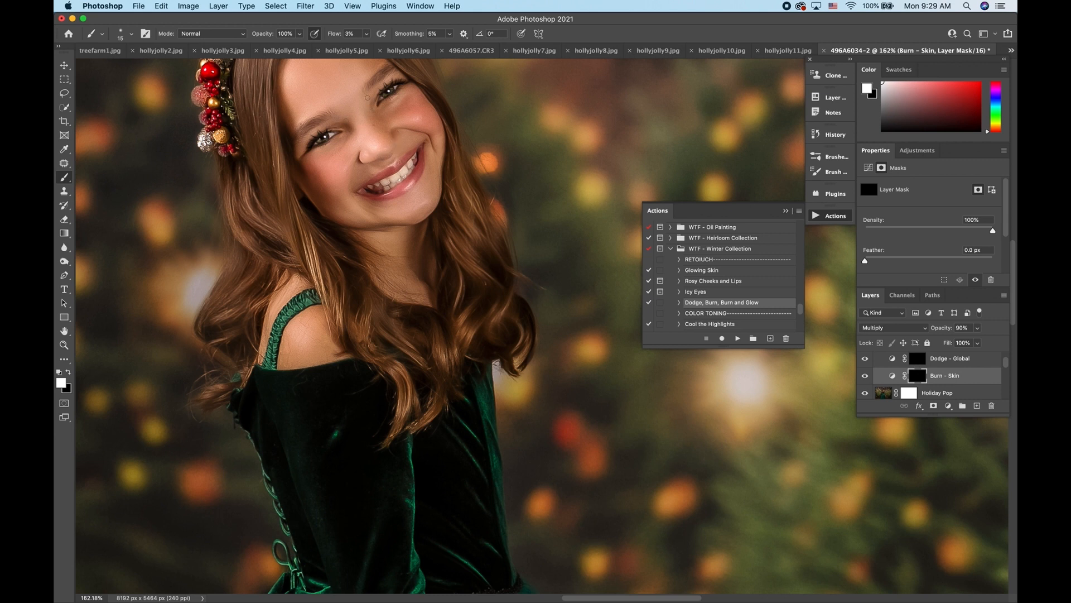
key(bracketright)
key(bracketright)
key(bracketright)
key(super+minus)
scroll(921, 362, up, 1)
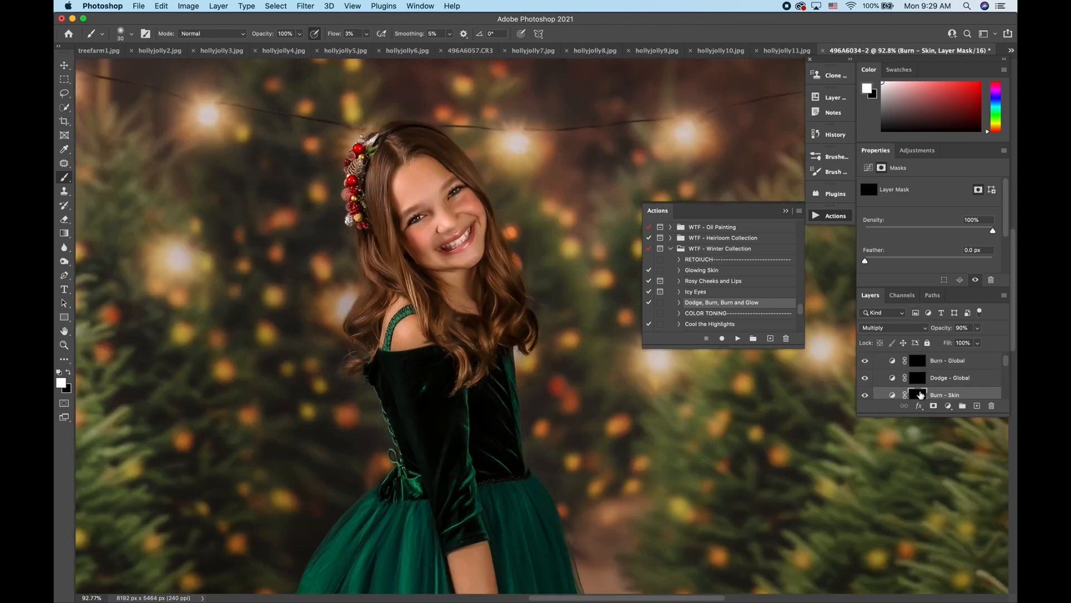
Target the Burn - Global layer mask, raise the brush flow to 10% and enlarge the brush to 100
click(918, 363)
scroll(530, 436, down, 5)
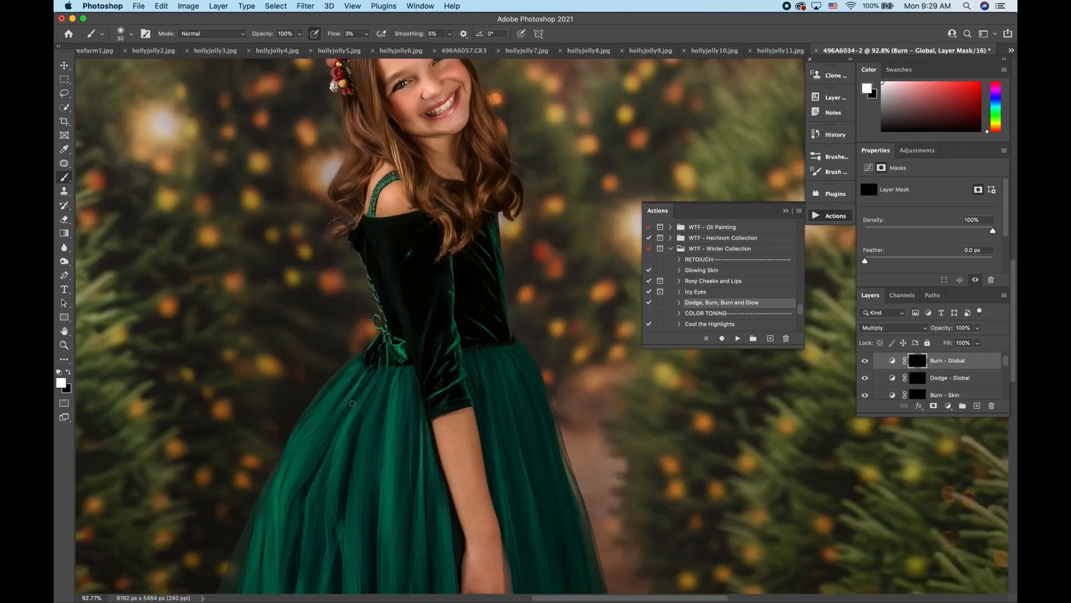
click(366, 33)
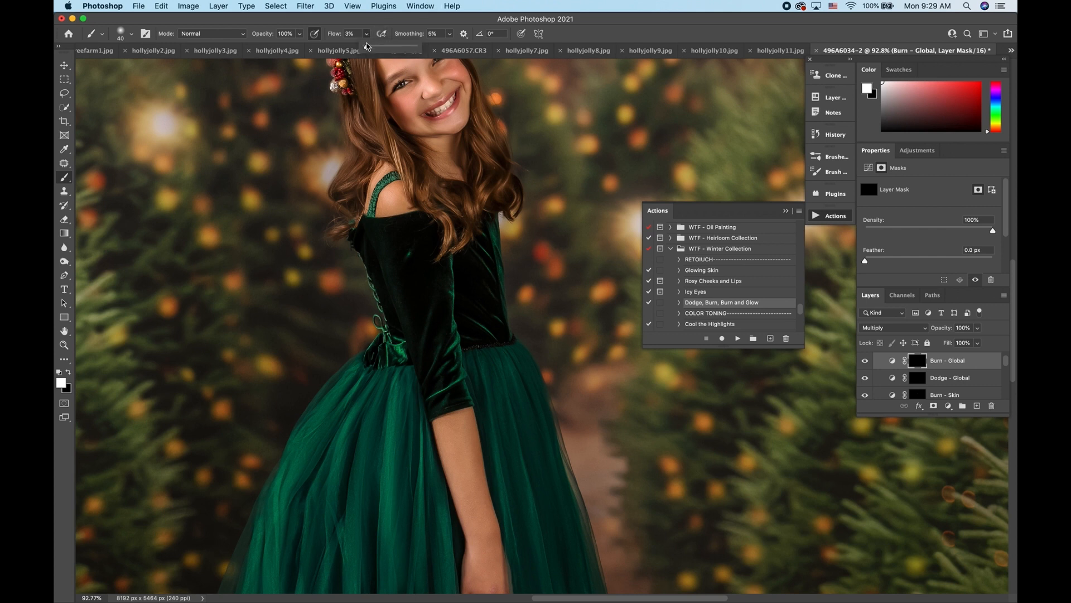
drag(371, 47, 371, 47)
scroll(375, 332, down, 3)
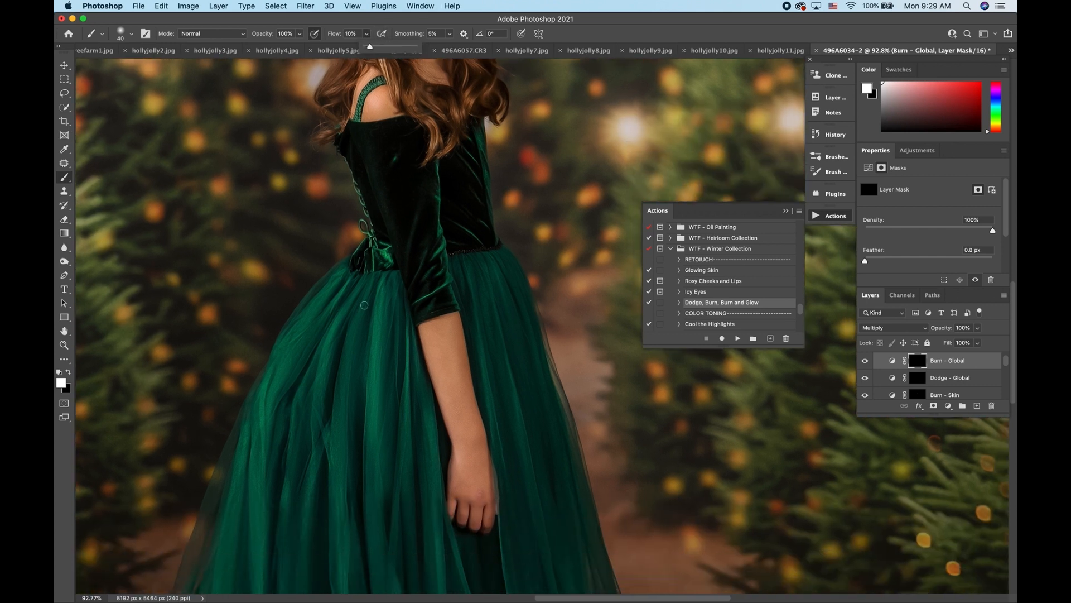
click(373, 292)
scroll(358, 387, down, 4)
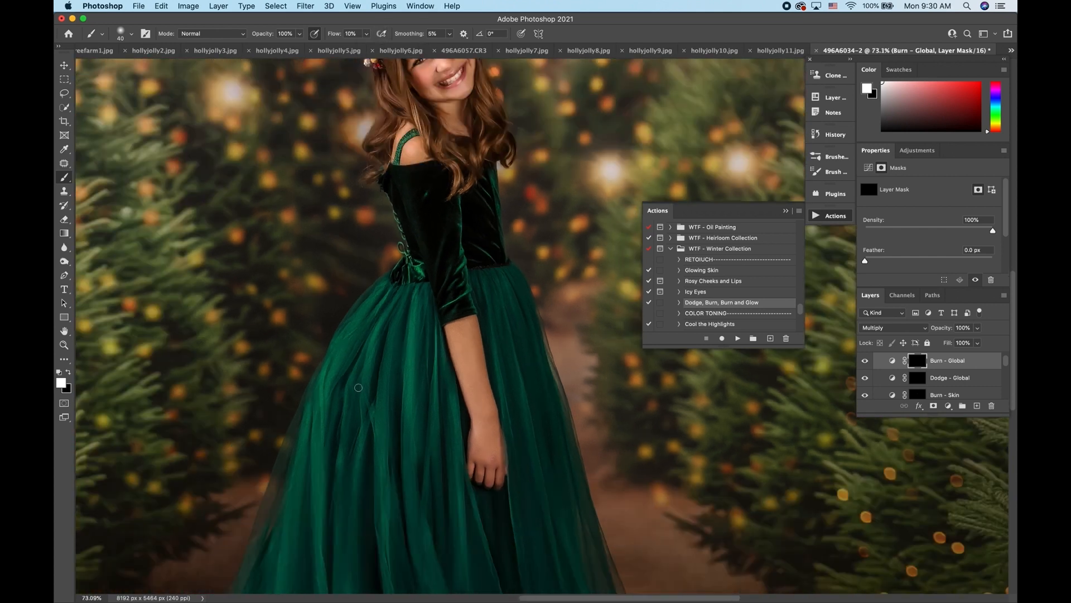
key(bracketright)
key(bracketright)
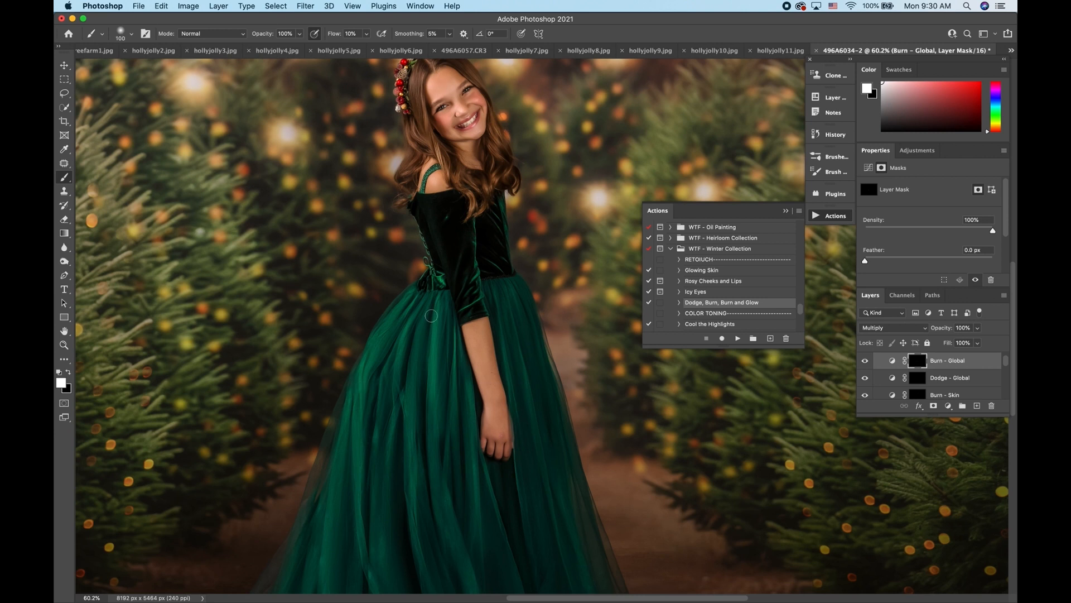
Darken the shadowed folds of the green skirt from the waist to the hem on the Burn - Global mask
drag(431, 308, 426, 480)
drag(447, 329, 443, 495)
drag(457, 436, 458, 476)
drag(403, 398, 411, 569)
mouse_move(393, 340)
mouse_down()
mouse_move(372, 404)
mouse_move(373, 470)
mouse_up()
scroll(371, 478, down, 3)
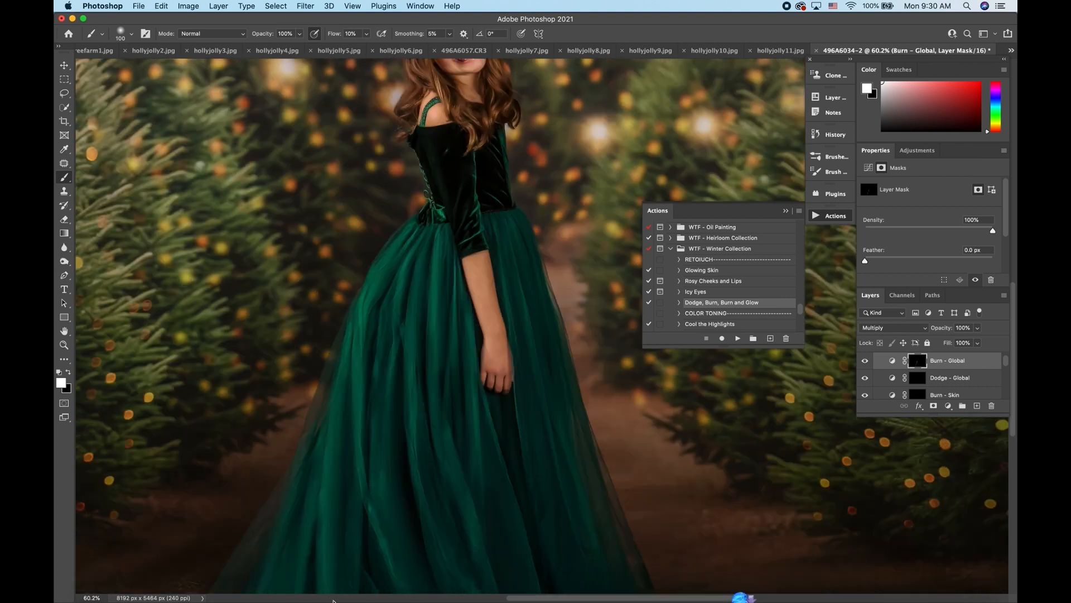
scroll(318, 426, down, 3)
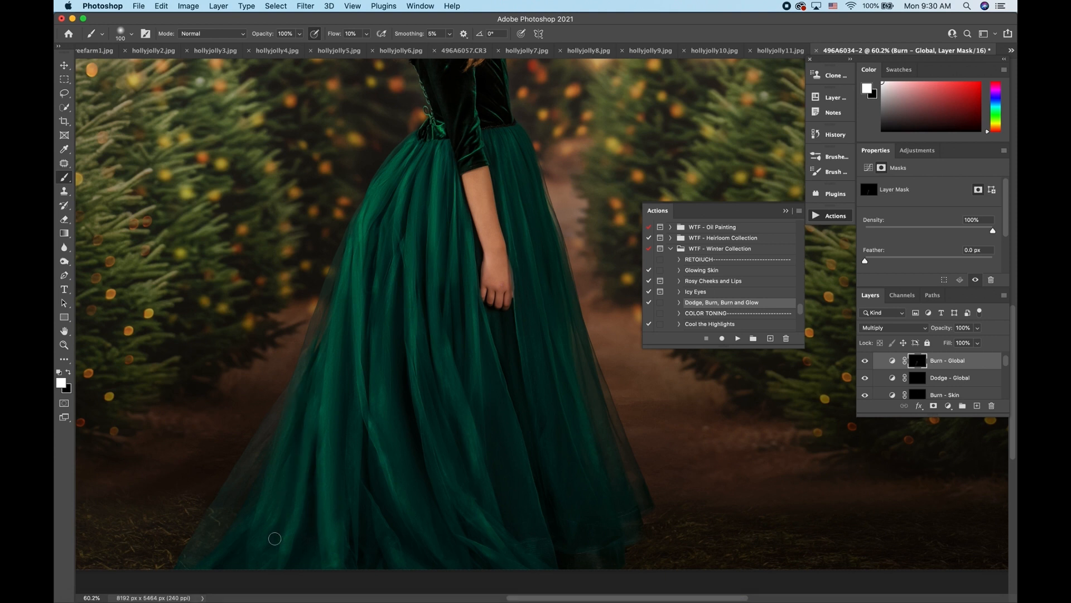
drag(267, 463, 237, 554)
drag(433, 469, 454, 564)
drag(471, 479, 479, 491)
Compare the skirt with and without the Burn - Global layer and feather its mask by 3.4 px
scroll(252, 559, down, 3)
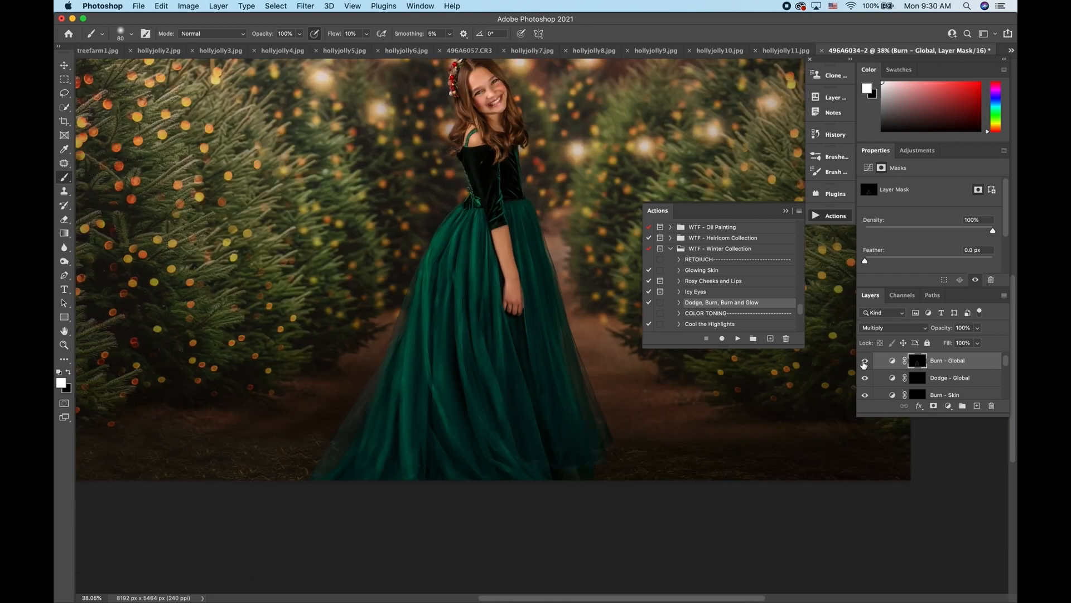
click(866, 361)
click(866, 361)
drag(865, 261, 889, 262)
Brighten the highlights on the dress on the Dodge - Global mask with a white brush of size 150
scroll(900, 373, up, 3)
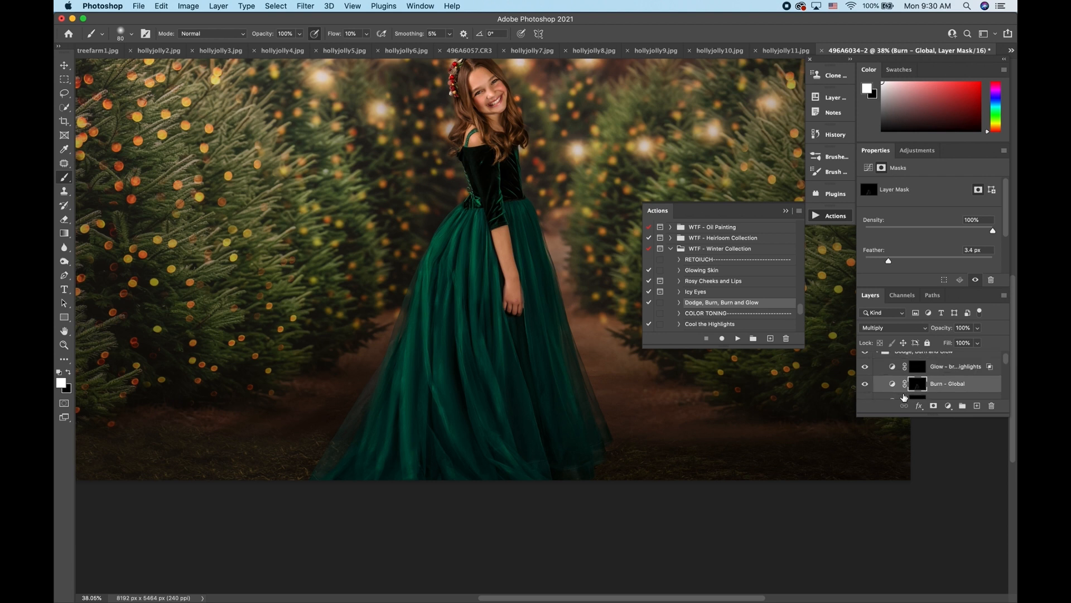
scroll(905, 390, down, 2)
click(922, 384)
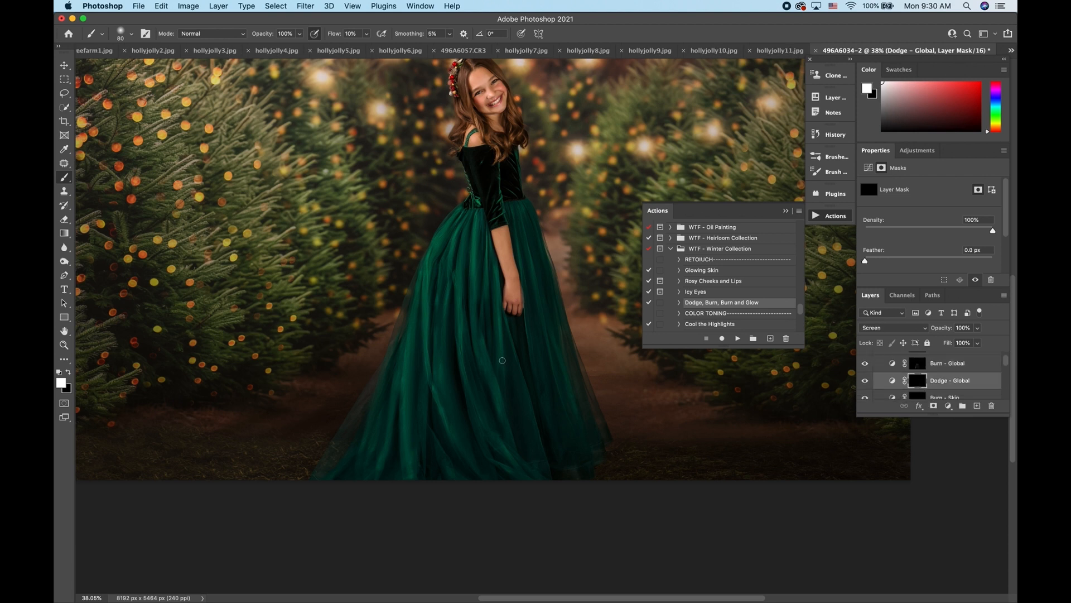
key(bracketright)
key(bracketright)
key(bracketright)
key(bracketright)
mouse_move(473, 219)
mouse_down()
mouse_move(468, 335)
mouse_move(512, 468)
mouse_move(450, 297)
mouse_move(452, 268)
mouse_move(490, 388)
mouse_move(458, 317)
mouse_move(461, 389)
mouse_move(485, 441)
mouse_move(443, 294)
mouse_move(447, 404)
mouse_move(422, 280)
mouse_move(423, 323)
mouse_move(551, 339)
mouse_move(521, 213)
mouse_move(584, 448)
mouse_move(552, 294)
mouse_move(590, 468)
mouse_move(525, 353)
mouse_move(528, 338)
mouse_move(569, 453)
mouse_move(484, 225)
mouse_move(484, 248)
mouse_move(511, 207)
mouse_move(525, 261)
mouse_move(457, 253)
mouse_move(388, 453)
mouse_move(484, 235)
mouse_move(479, 217)
mouse_move(491, 212)
mouse_move(493, 171)
mouse_move(476, 171)
mouse_move(475, 196)
mouse_move(512, 131)
mouse_move(506, 120)
mouse_move(496, 139)
mouse_move(482, 124)
mouse_move(520, 132)
mouse_up()
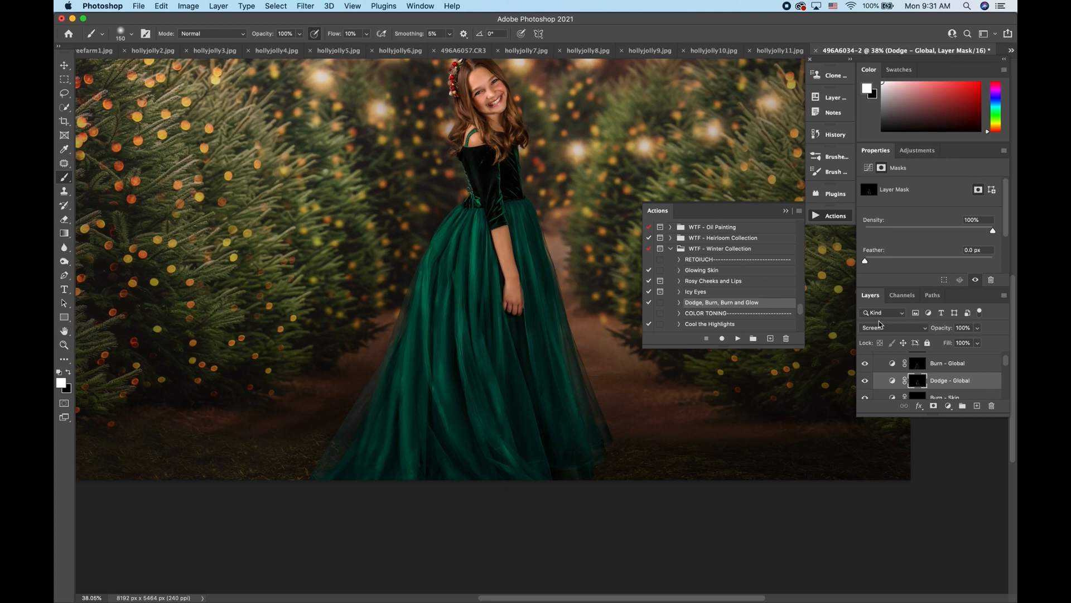
Lower the Burn - Global layer's opacity to 80%
mouse_move(978, 330)
mouse_down()
mouse_move(956, 345)
mouse_move(968, 341)
mouse_up()
click(951, 363)
scroll(918, 378, up, 2)
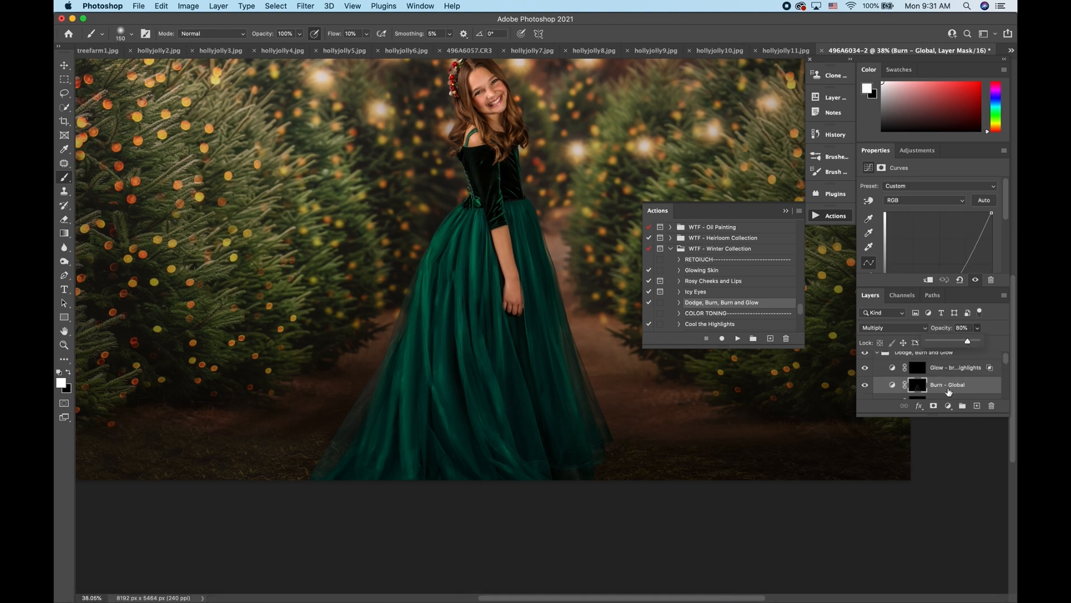
Target the mask of the Glow - brush on specular highlights layer and lower the brush flow to 3%
click(917, 374)
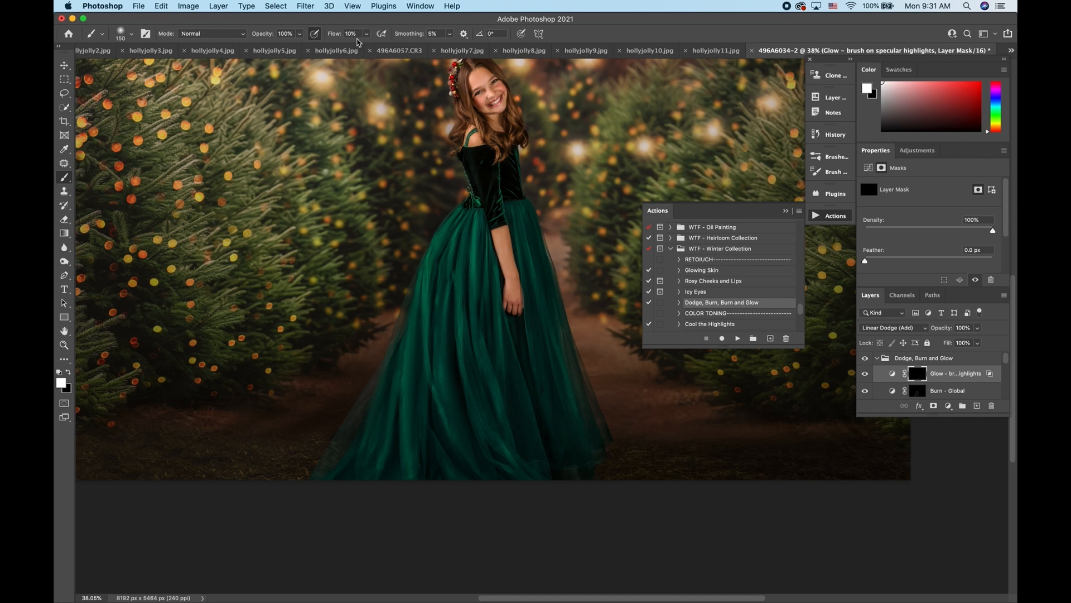
click(367, 34)
drag(366, 47, 368, 50)
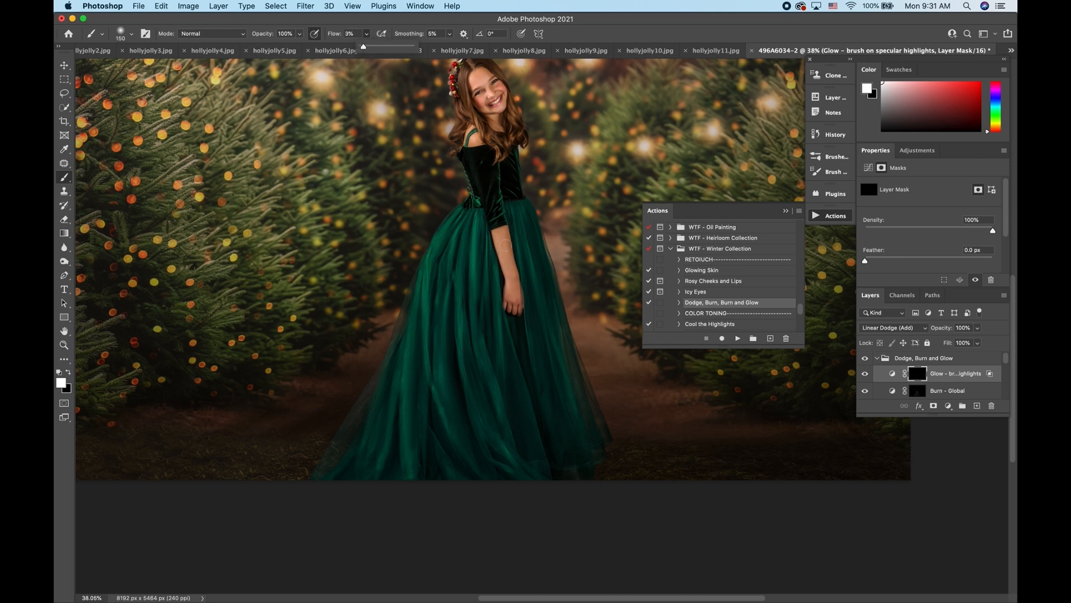
click(503, 240)
Size the glow brush to 45 for the girl's face and 90 for her hair, and review the whole portrait
scroll(495, 296, up, 5)
scroll(495, 296, up, 10)
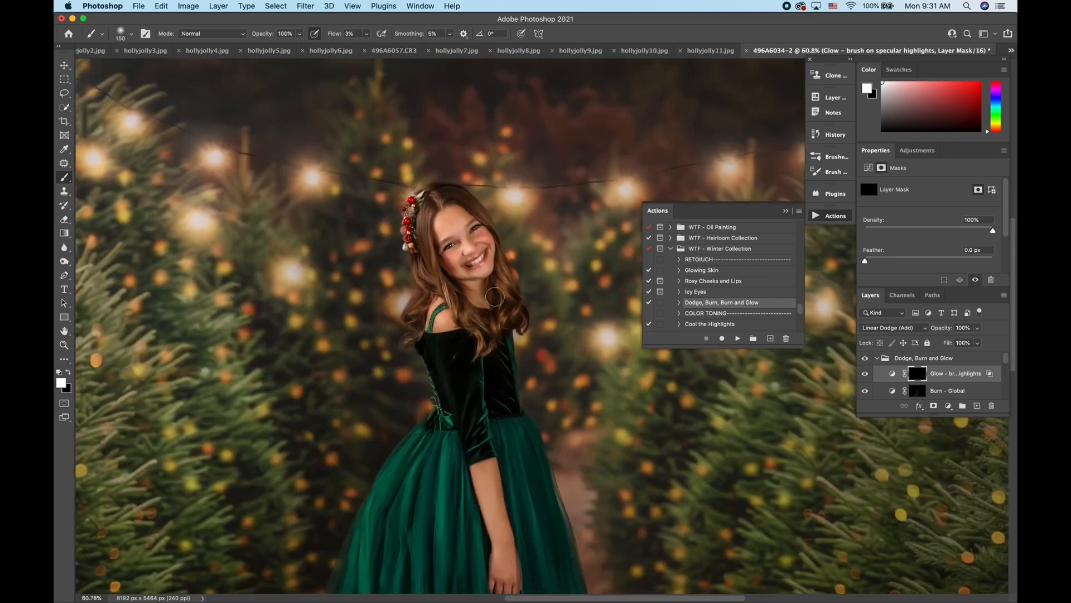
scroll(359, 585, up, 3)
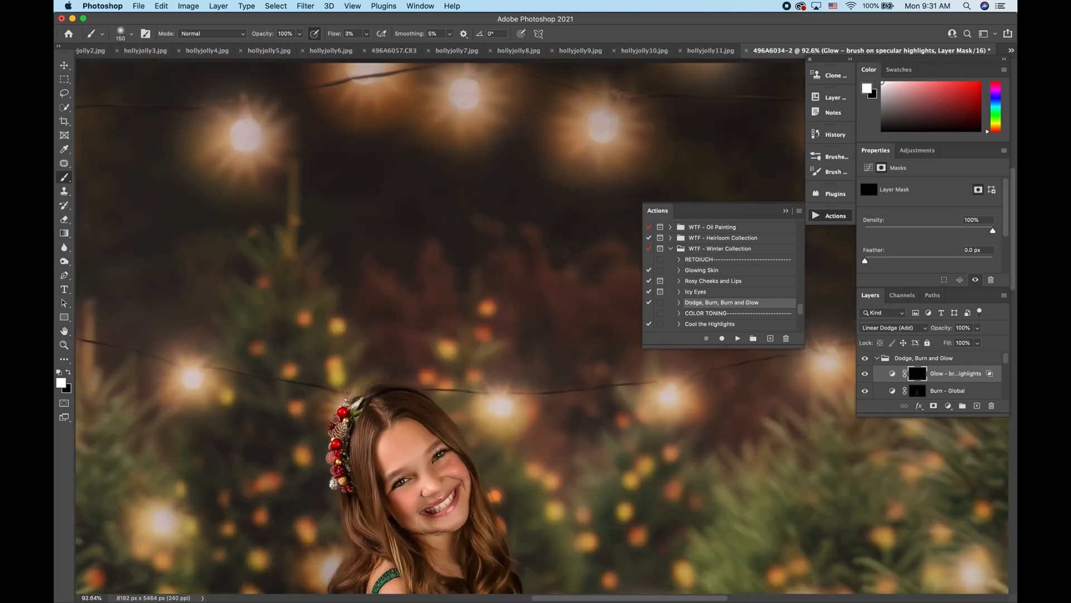
scroll(407, 562, up, 3)
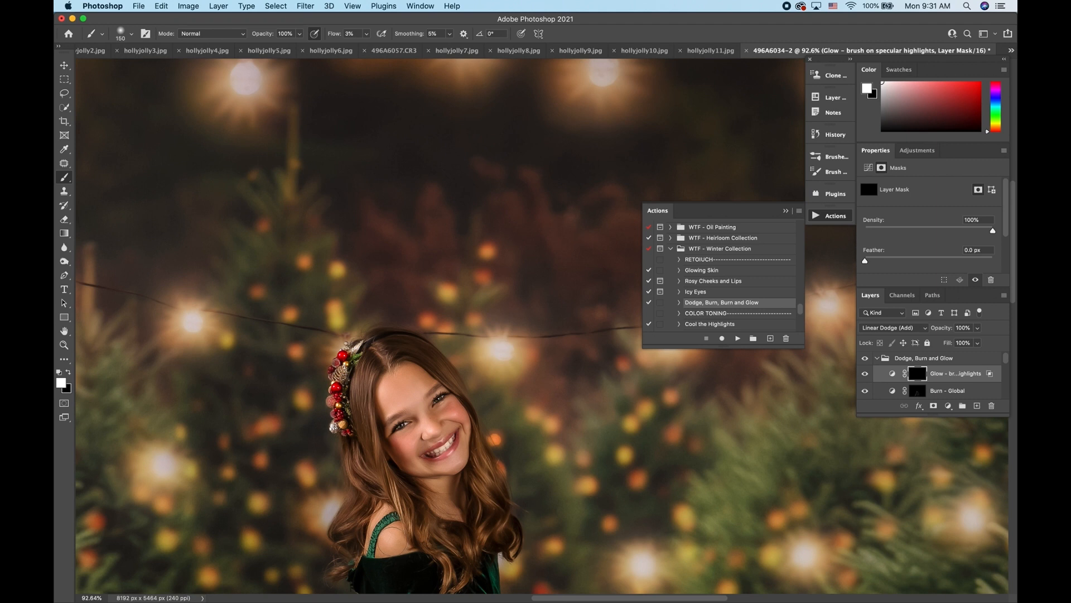
scroll(407, 440, up, 3)
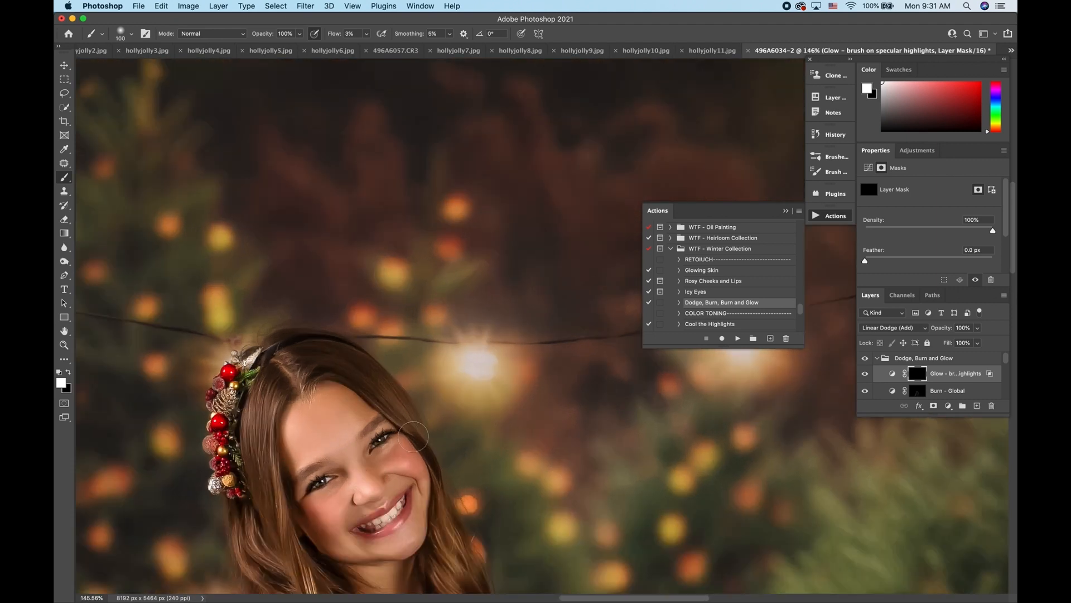
key(bracketleft)
key(bracketleft)
scroll(412, 436, down, 2)
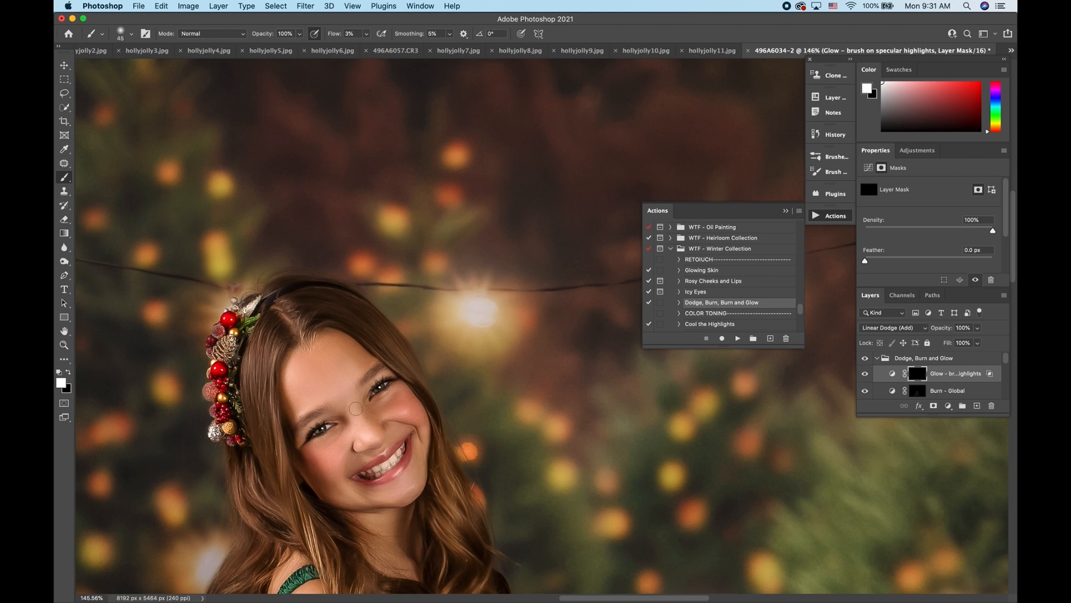
key(bracketright)
key(bracketright)
key(bracketright)
key(bracketright)
key(bracketright)
key(super+minus)
key(super+minus)
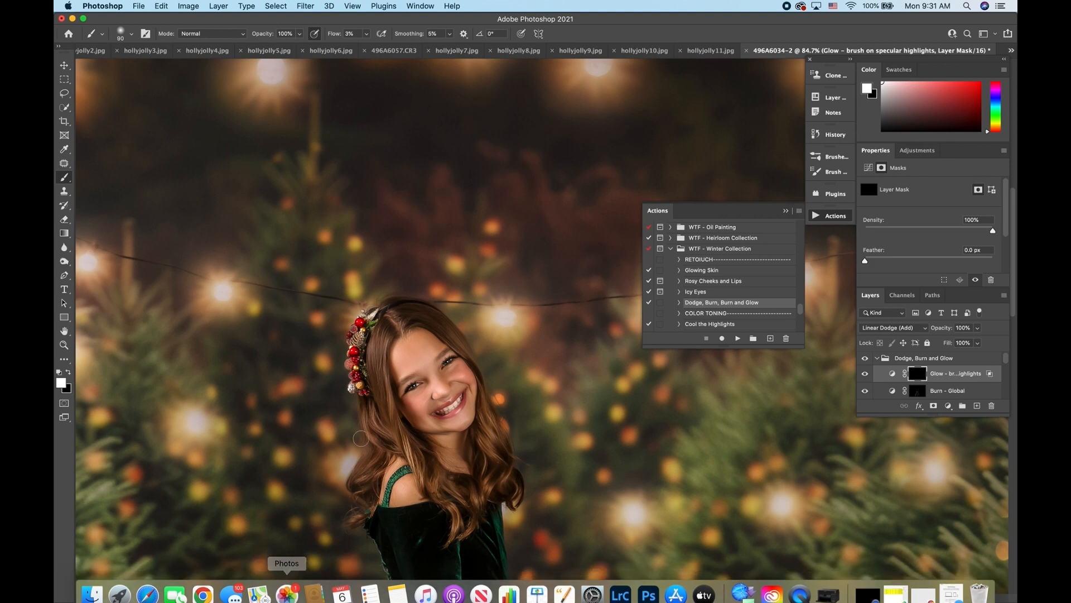
key(super+minus)
key(super+minus)
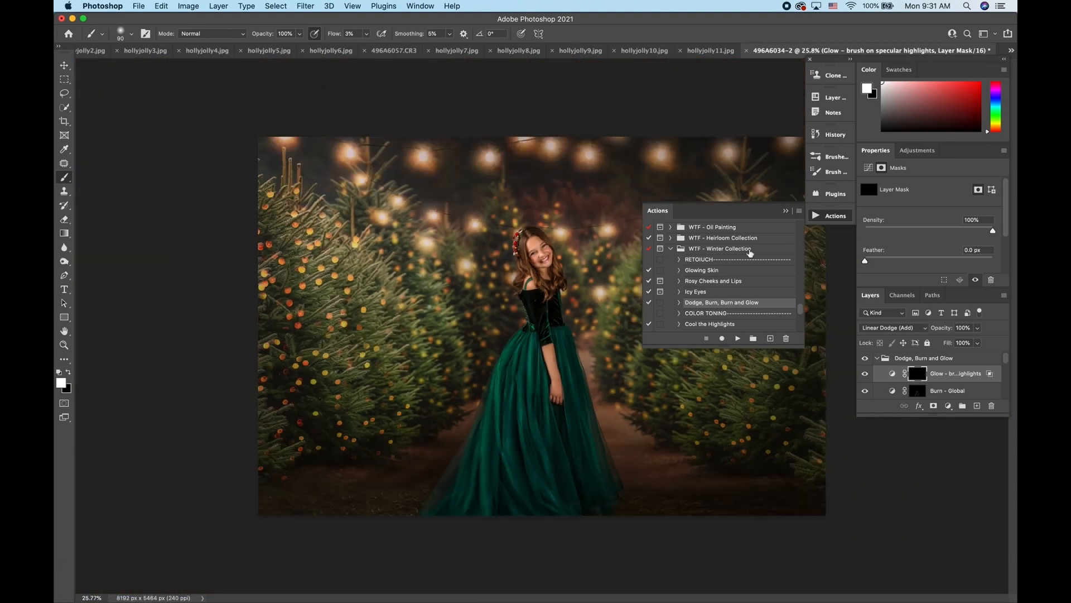
click(786, 212)
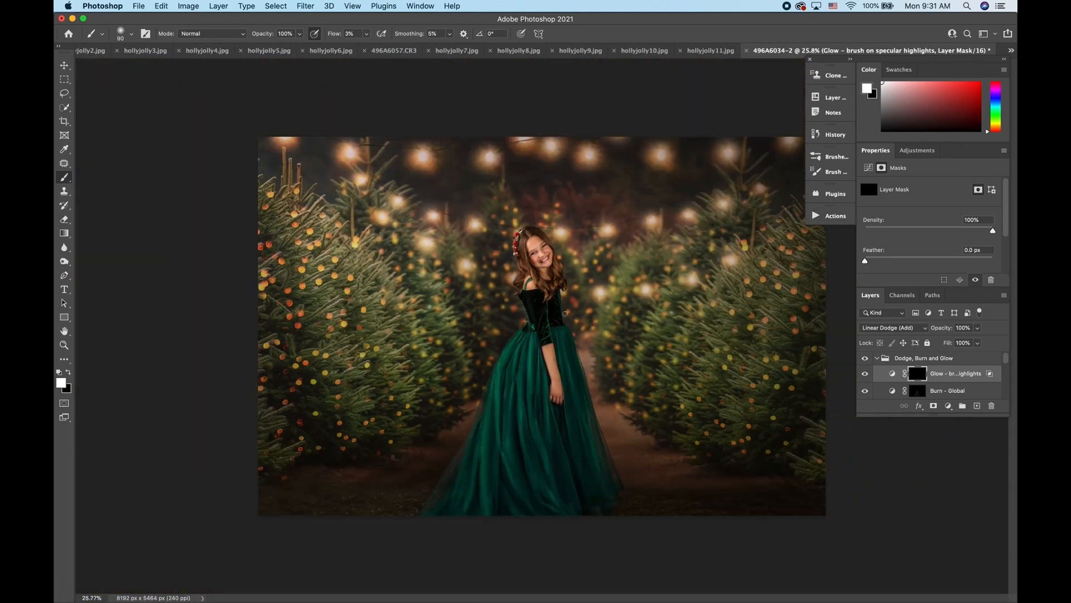
scroll(481, 348, up, 3)
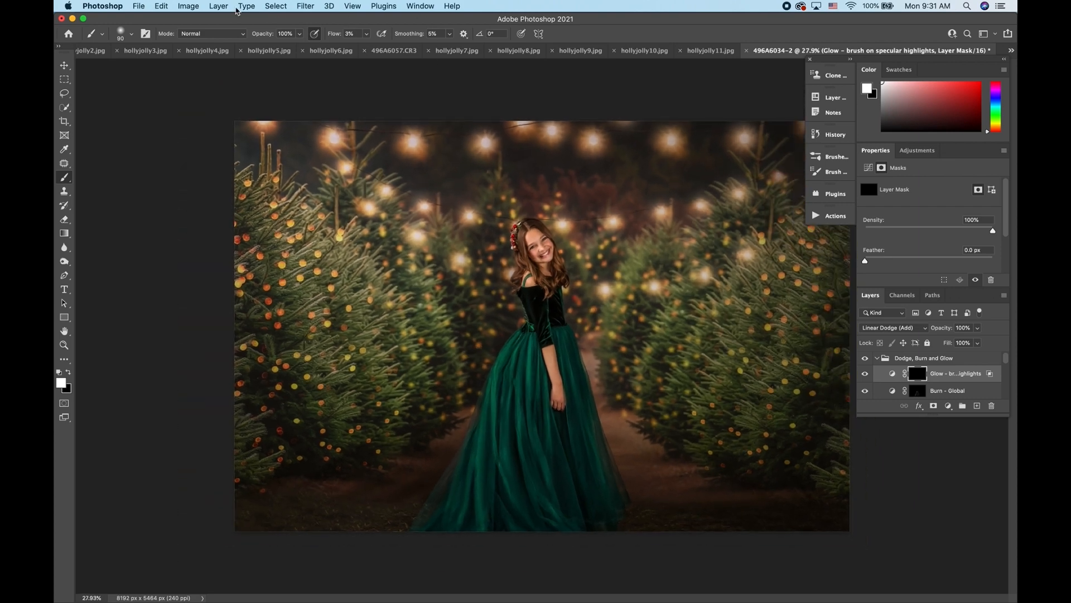
Run the Stamped Visible Layer action from WTF - Quick Actions above the collapsed Dodge, Burn and Glow group
click(831, 215)
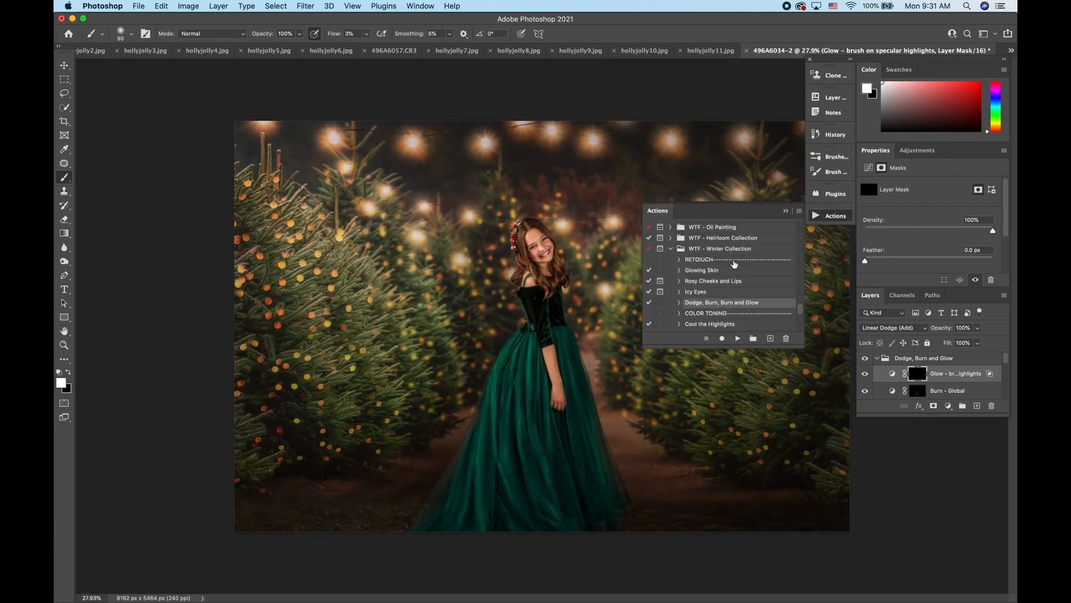
scroll(734, 264, up, 10)
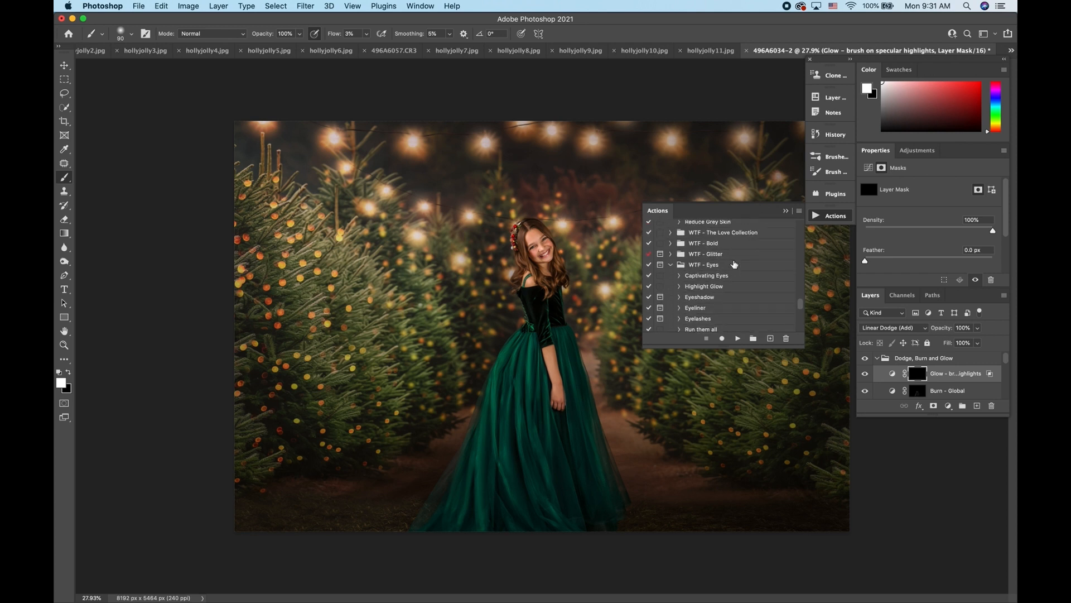
scroll(734, 264, up, 10)
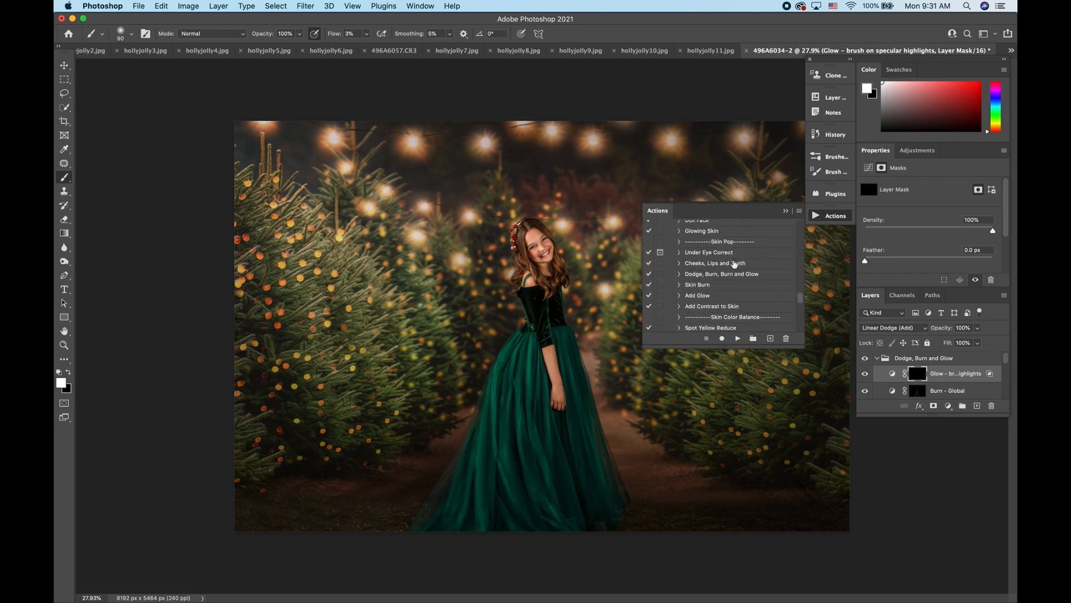
scroll(734, 264, up, 10)
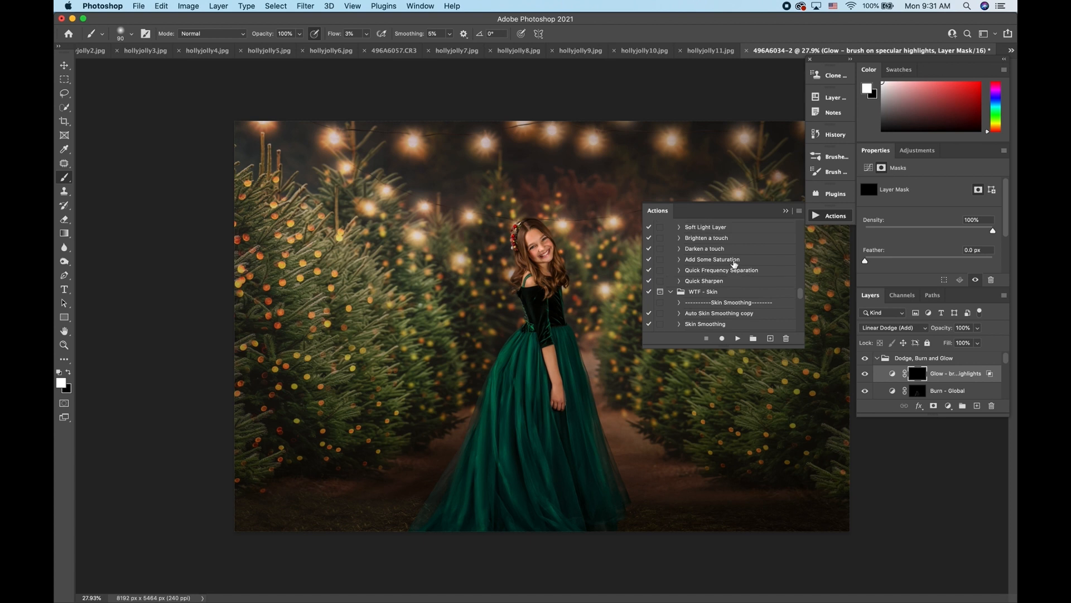
scroll(734, 264, up, 5)
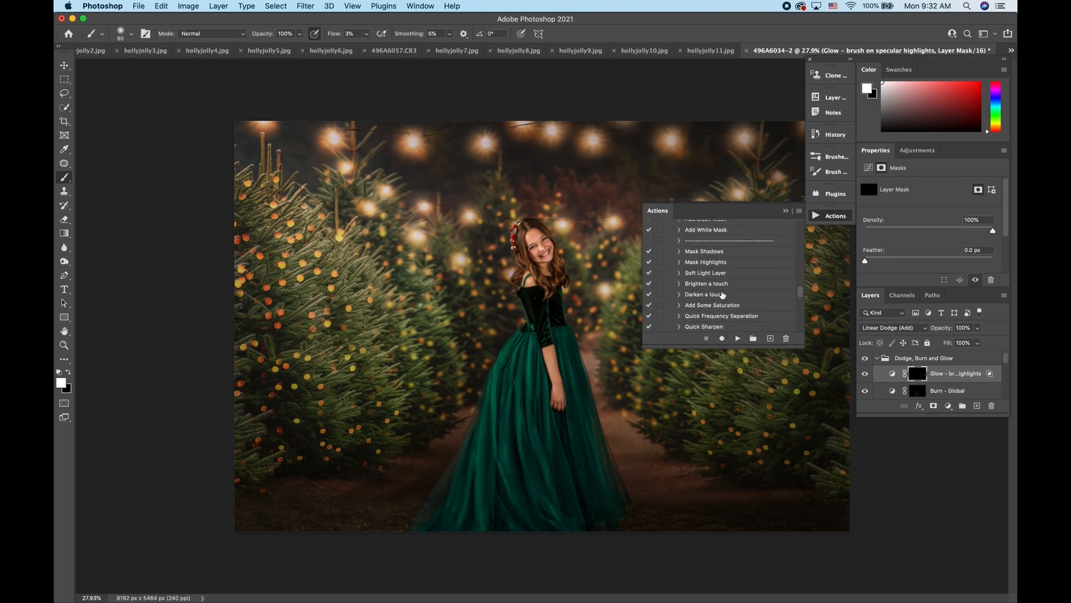
scroll(722, 294, down, 2)
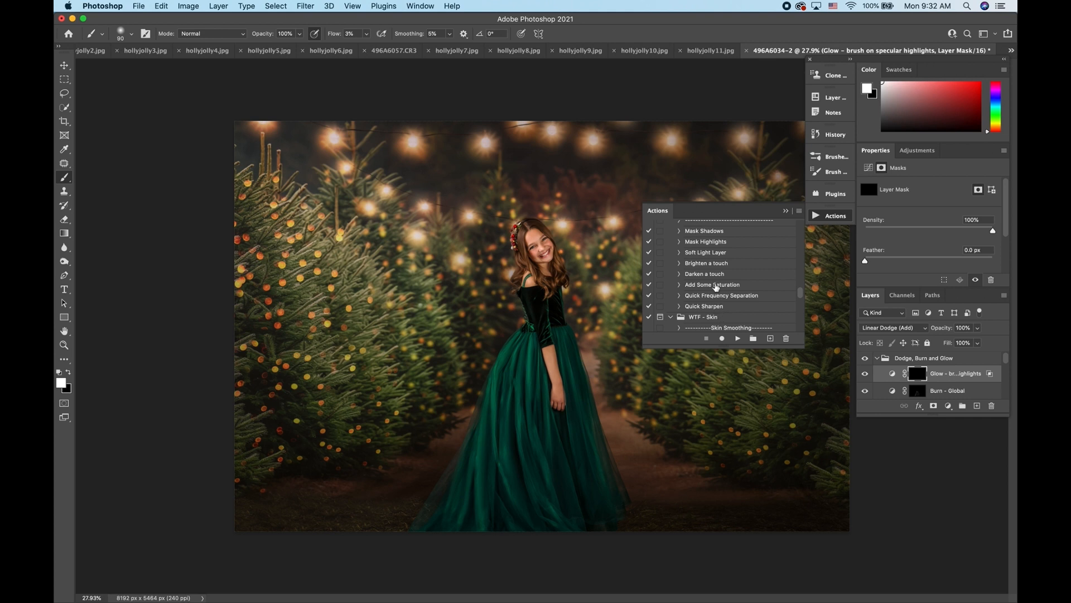
scroll(715, 286, up, 5)
scroll(716, 286, up, 2)
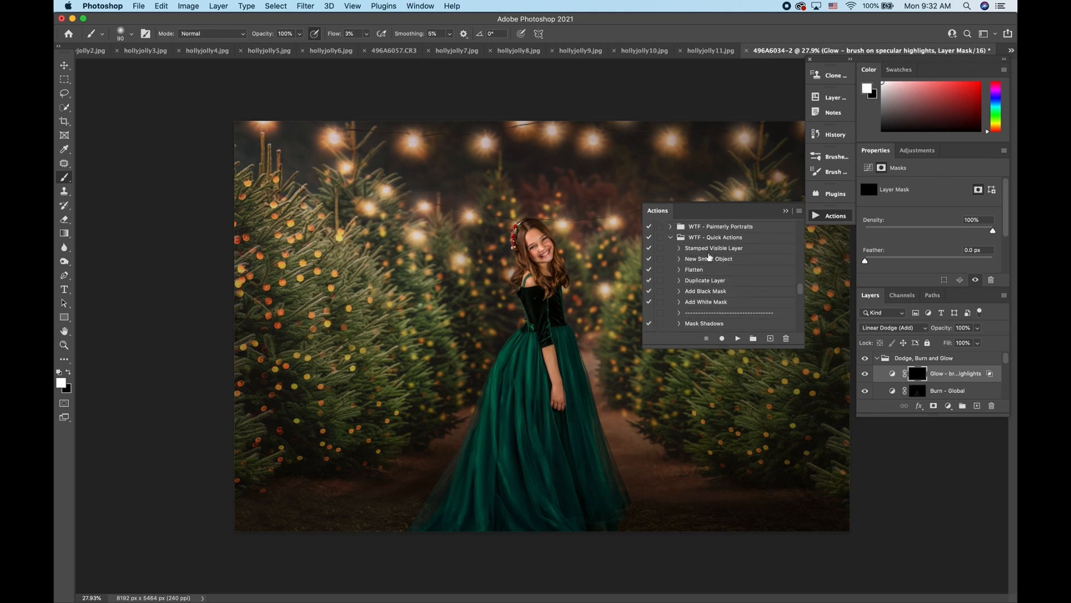
click(708, 249)
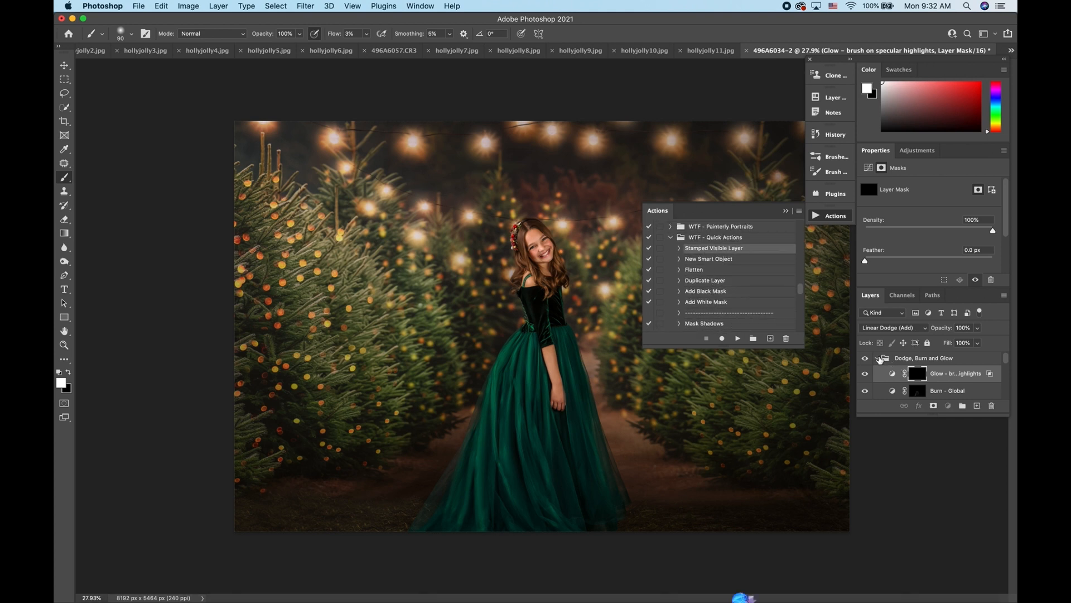
click(880, 358)
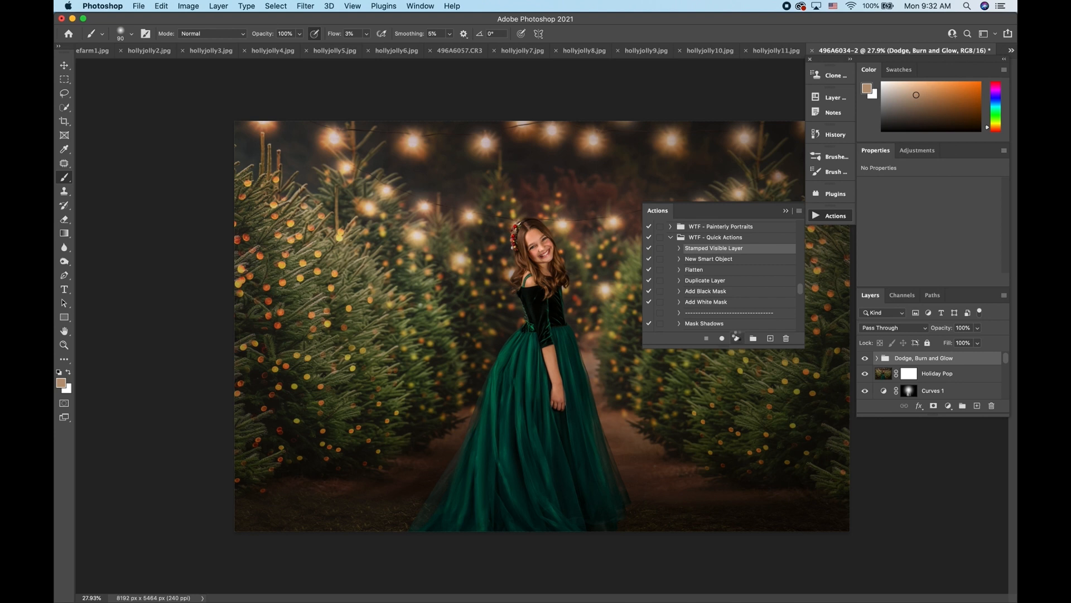
click(737, 336)
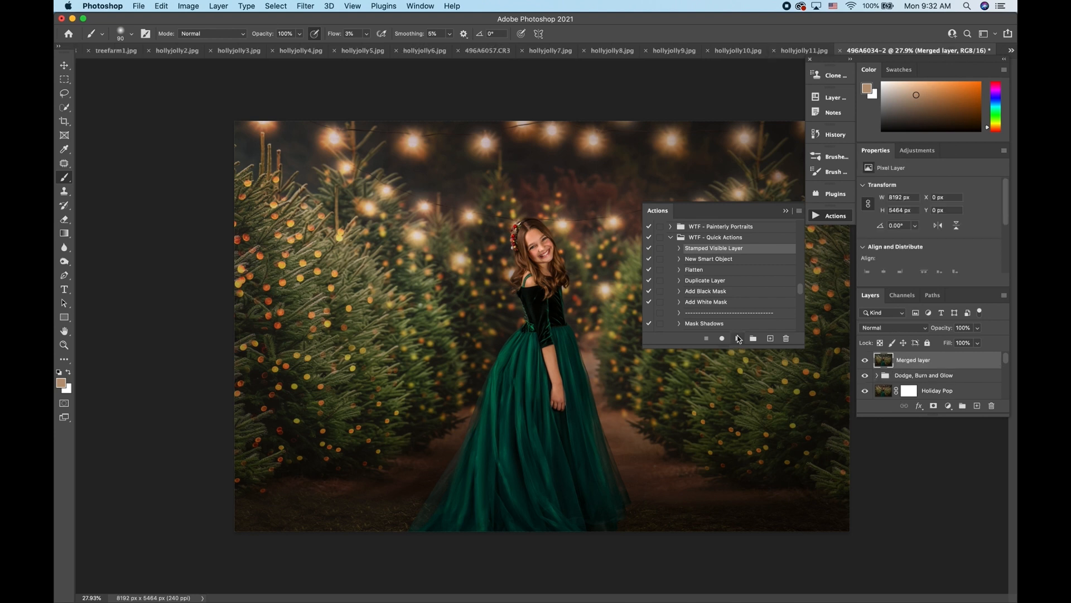
Duplicate the merged layer and apply a Gaussian Blur to the copy with a radius above 5 pixels
key(super+j)
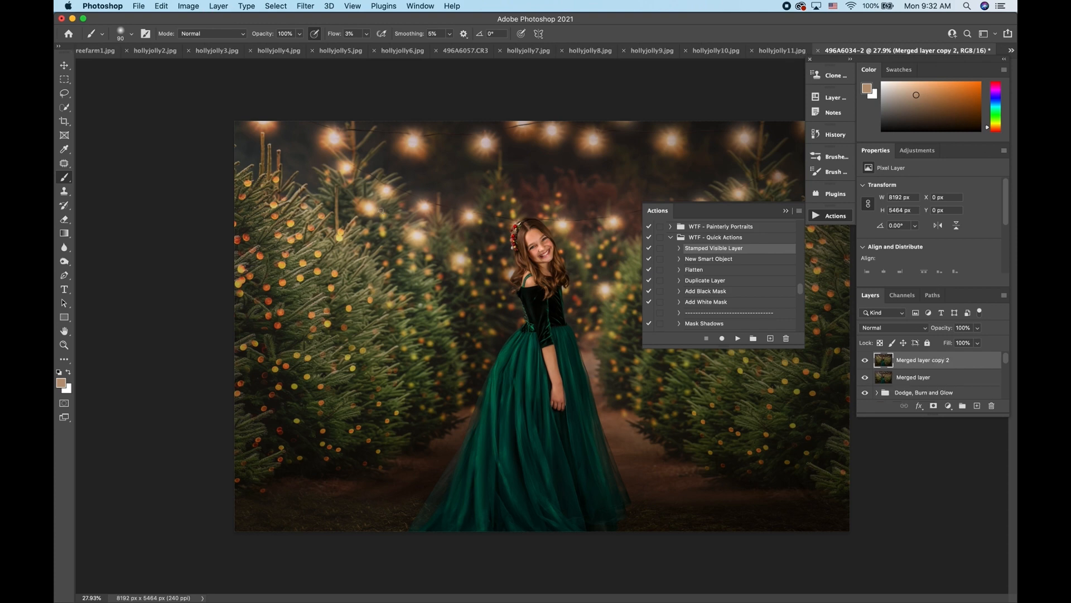
click(352, 7)
mouse_move(305, 5)
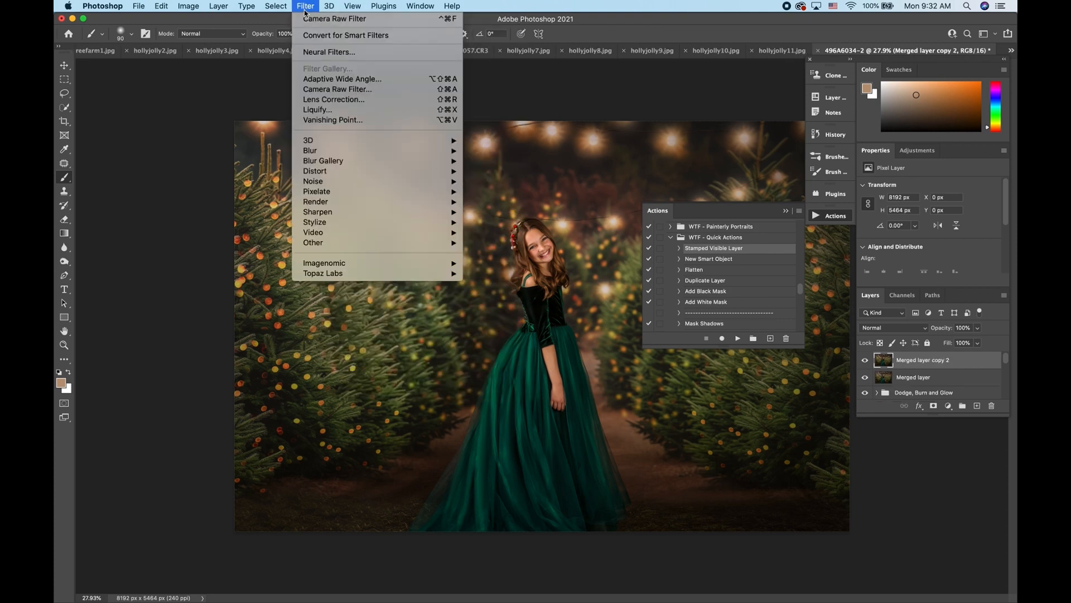
mouse_move(335, 155)
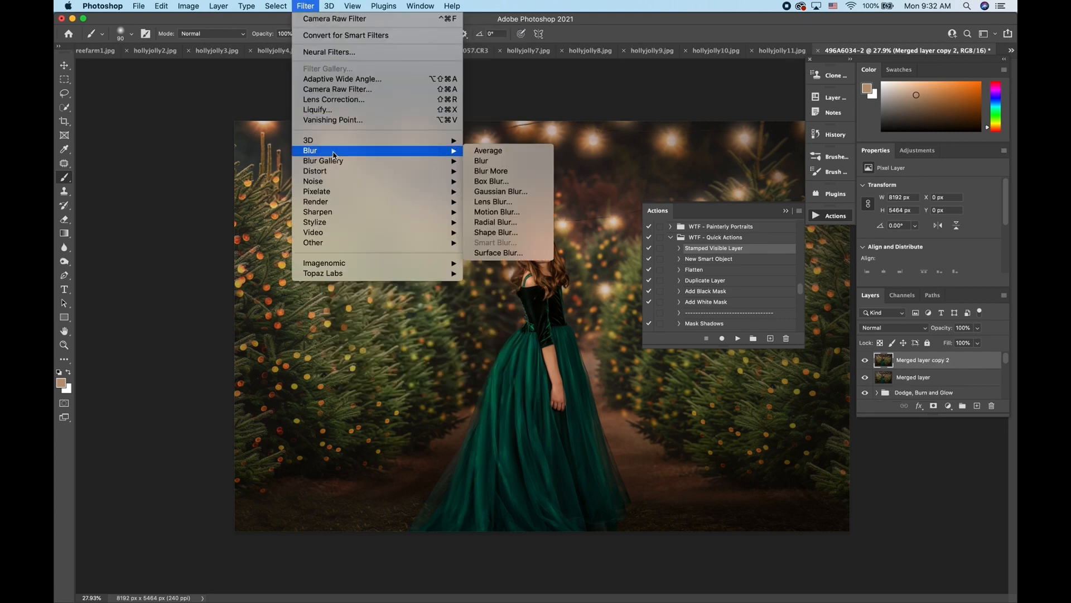
click(532, 192)
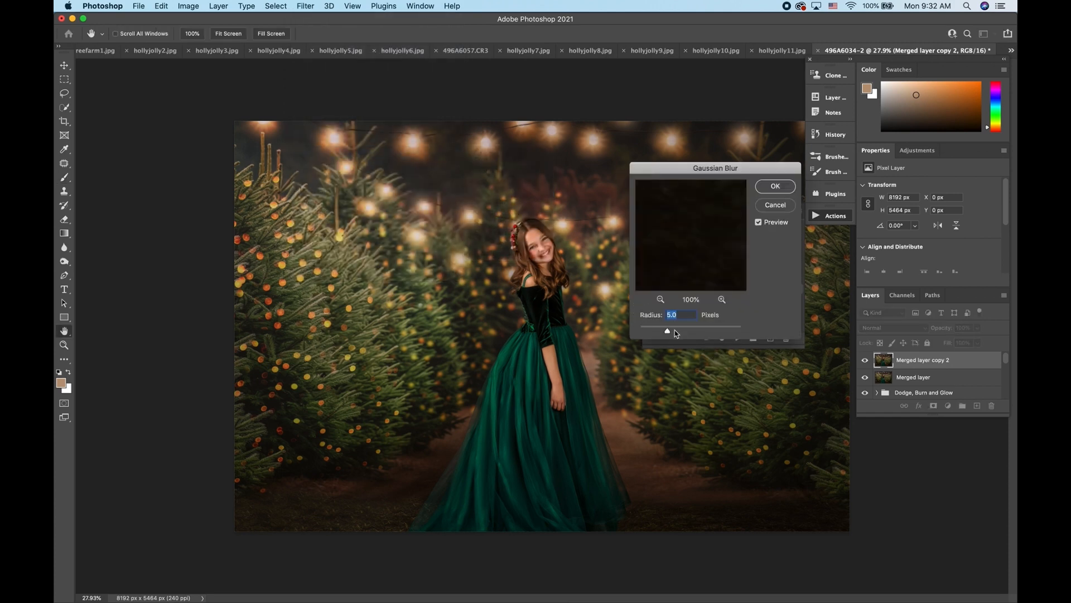
drag(667, 332, 685, 335)
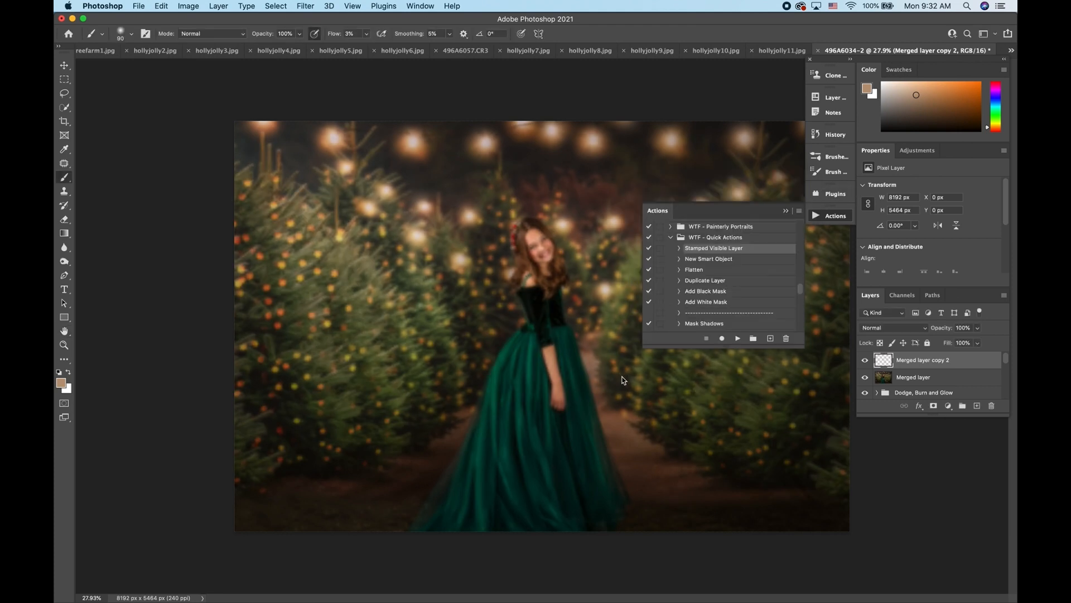
Add a layer mask to the blurred copy and invert it to black to hide the blur
key(super+minus)
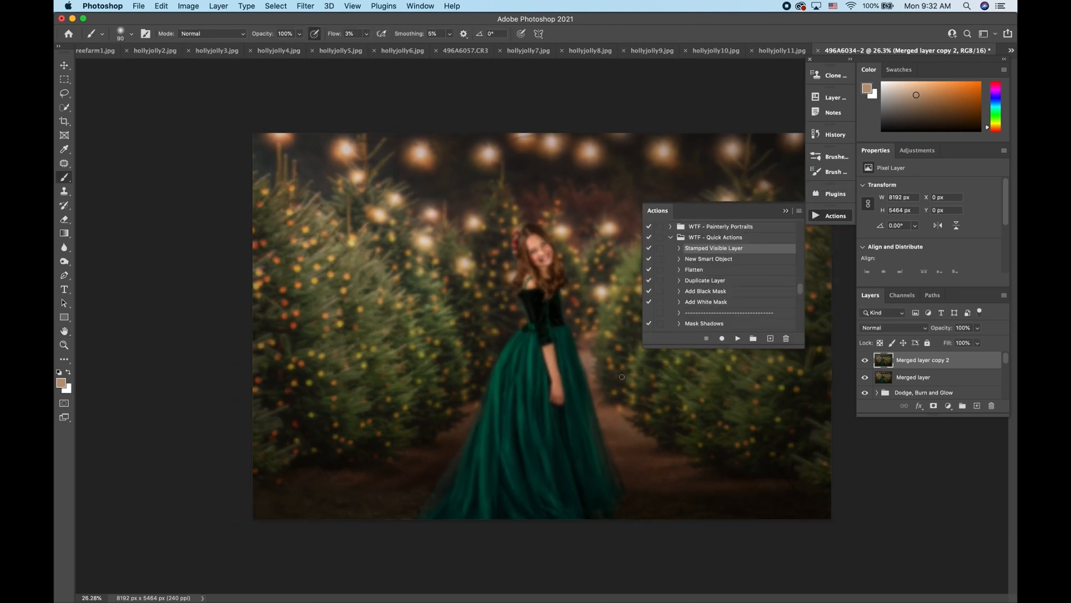
click(786, 214)
key(super+plus)
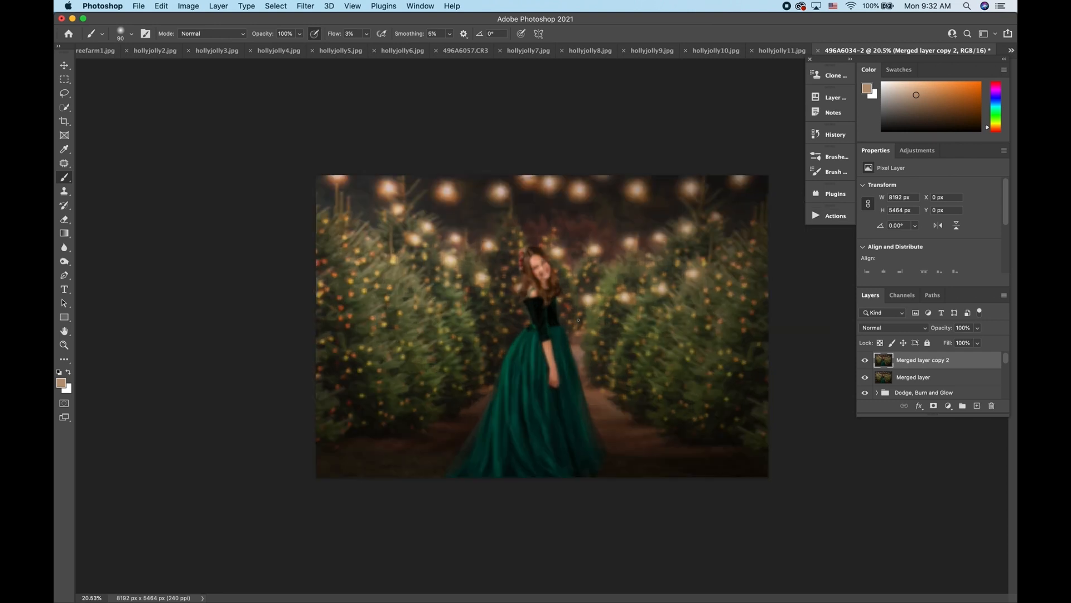
click(933, 406)
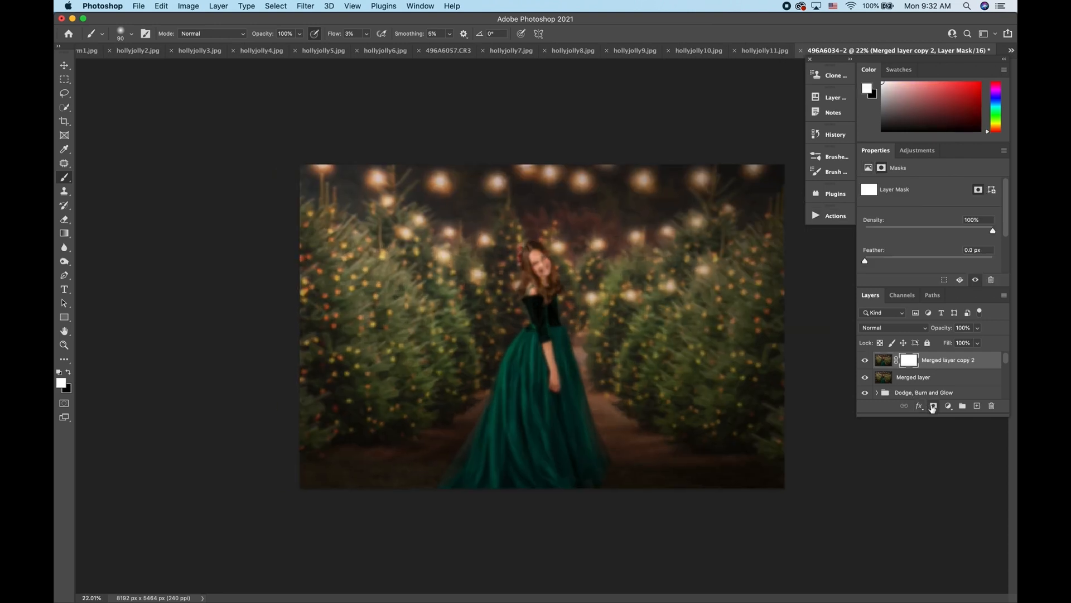
key(super+i)
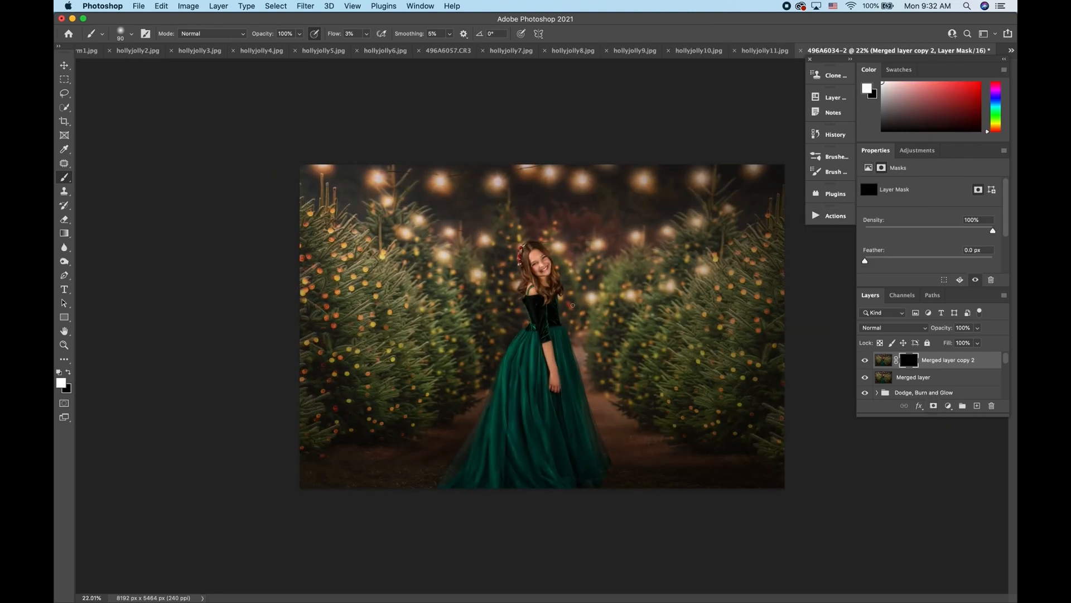
Paint the blur in around the picture's edges with a white brush of size 5000 at 100% flow and set the layer's opacity to 60%
key(bracketright)
key(bracketright)
key(bracketright)
key(bracketright)
key(bracketright)
key(bracketright)
key(bracketright)
key(bracketright)
key(bracketright)
key(bracketright)
key(bracketright)
key(bracketright)
key(bracketright)
key(bracketright)
key(bracketright)
key(bracketright)
key(bracketright)
key(bracketright)
key(bracketright)
key(bracketright)
key(bracketright)
key(bracketright)
key(bracketright)
key(bracketright)
key(bracketright)
key(bracketright)
key(bracketright)
key(bracketright)
key(bracketright)
key(bracketright)
key(bracketright)
key(bracketright)
key(bracketright)
key(bracketright)
key(bracketright)
key(bracketright)
key(bracketright)
key(bracketright)
key(bracketright)
key(bracketright)
key(bracketright)
key(bracketright)
key(bracketright)
key(bracketright)
key(bracketright)
key(bracketright)
key(bracketright)
click(368, 34)
drag(364, 46, 414, 46)
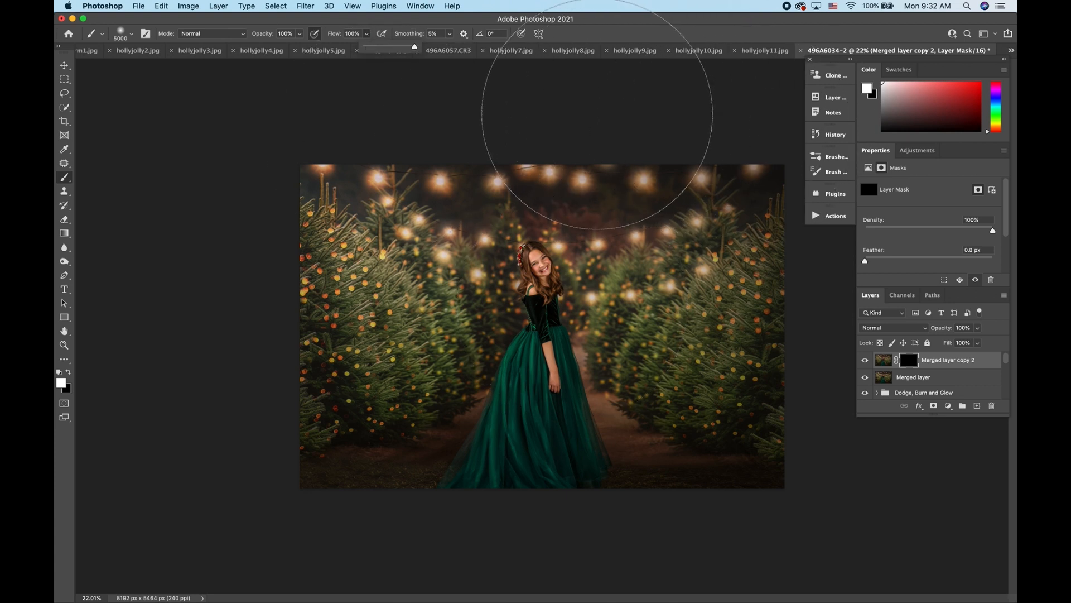
mouse_move(440, 121)
mouse_down()
mouse_move(346, 155)
mouse_move(270, 232)
mouse_up()
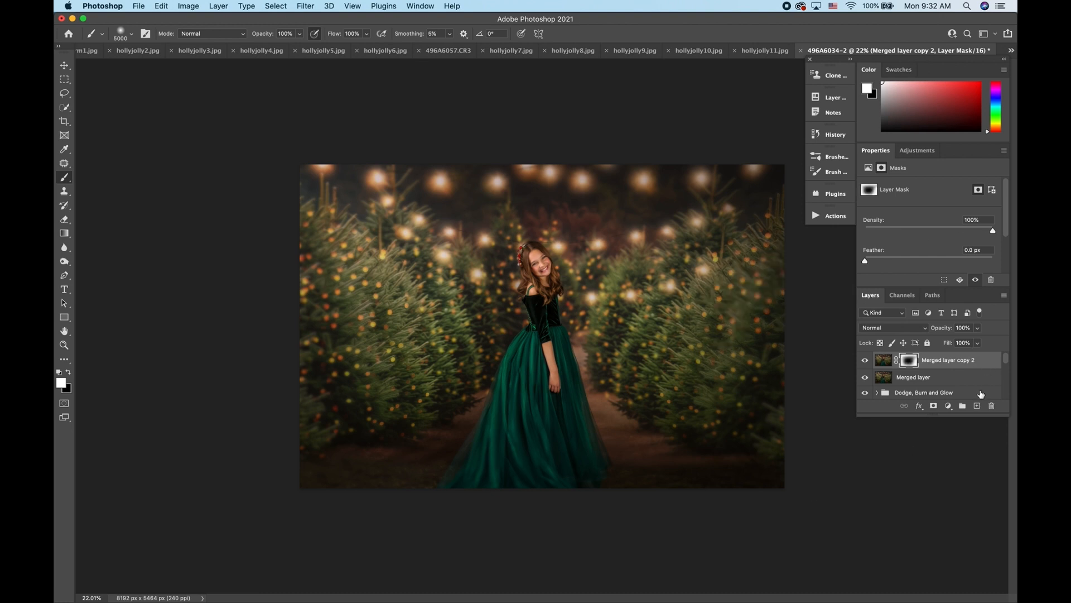
click(981, 330)
drag(979, 343, 959, 345)
Mask the blur off the girl and her dress with a black brush of size 4300
click(68, 372)
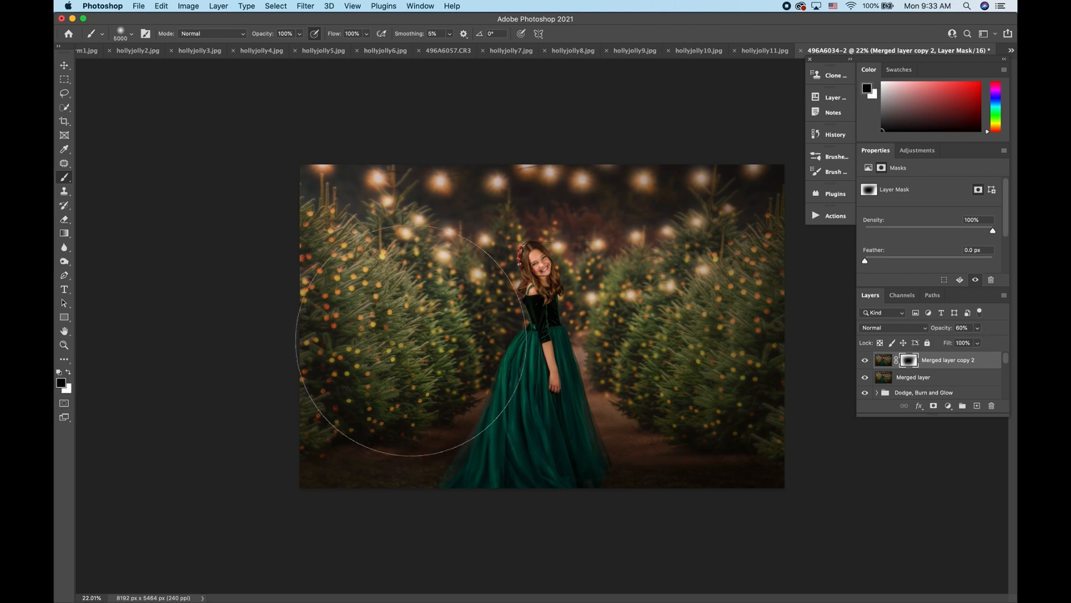
key(bracketleft)
key(bracketleft)
key(bracketleft)
key(bracketleft)
key(bracketleft)
key(bracketleft)
key(bracketleft)
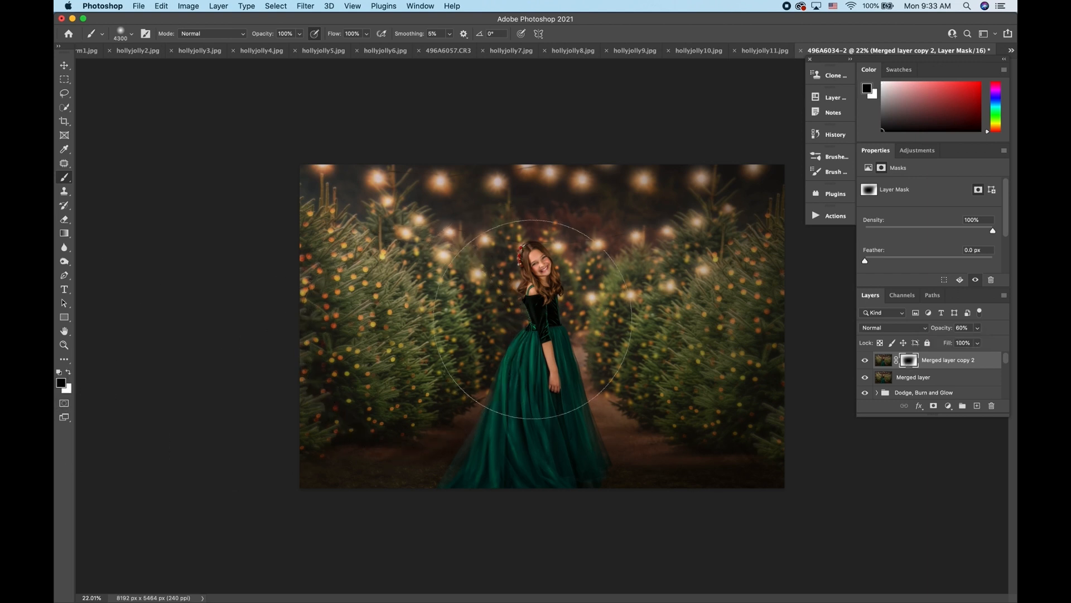
Compare the picture with and without the masked blur layer, leaving the layer visible
click(864, 360)
click(864, 361)
click(864, 360)
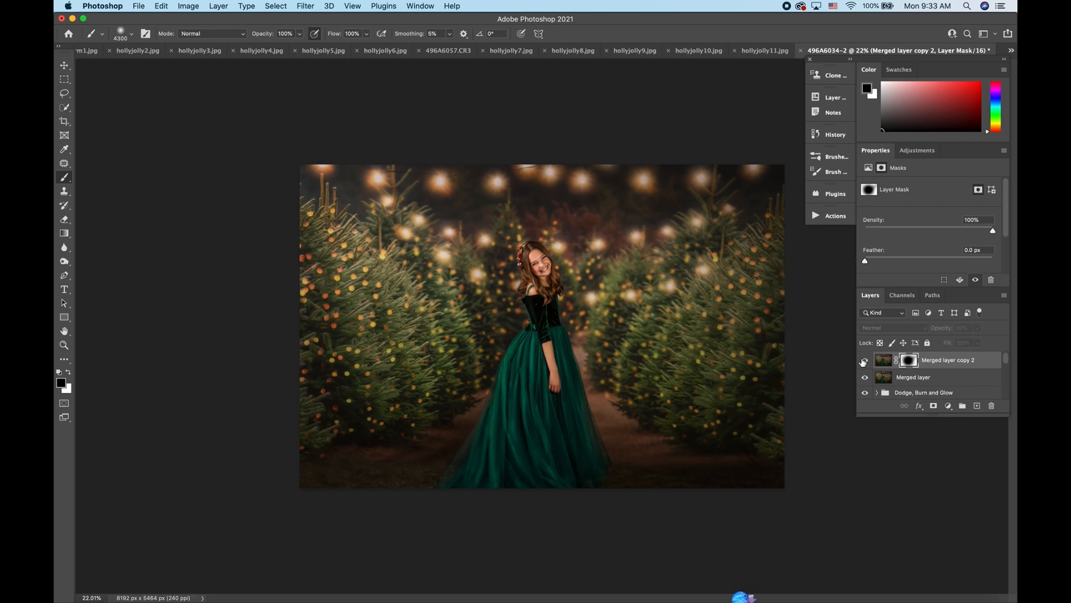
click(864, 361)
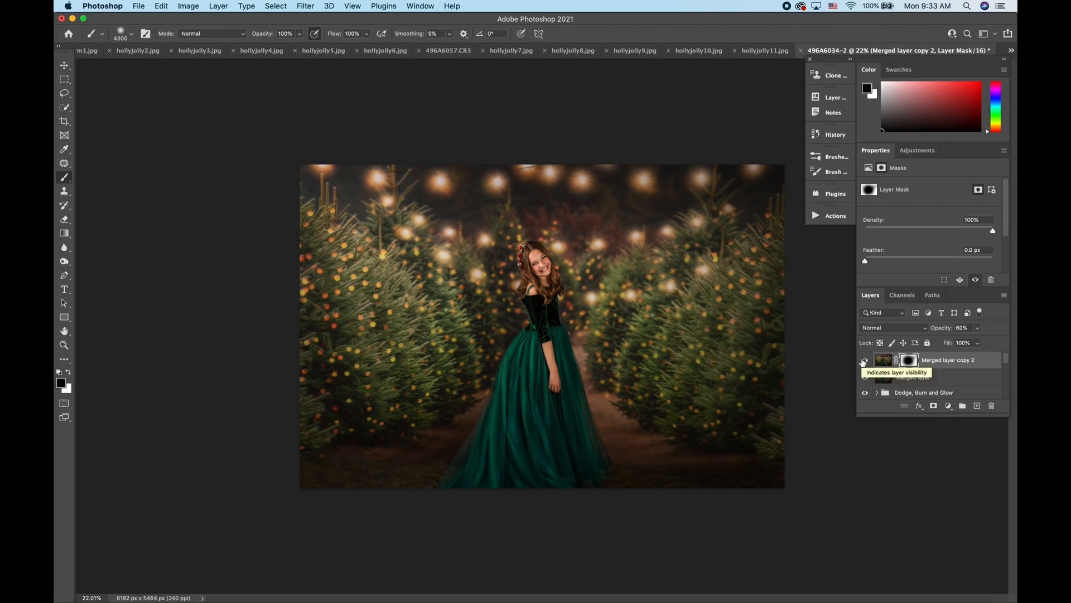
Capture a history snapshot of the edited portrait and compare it with the original 496A6034.CR3 state, ending on the snapshot
click(834, 134)
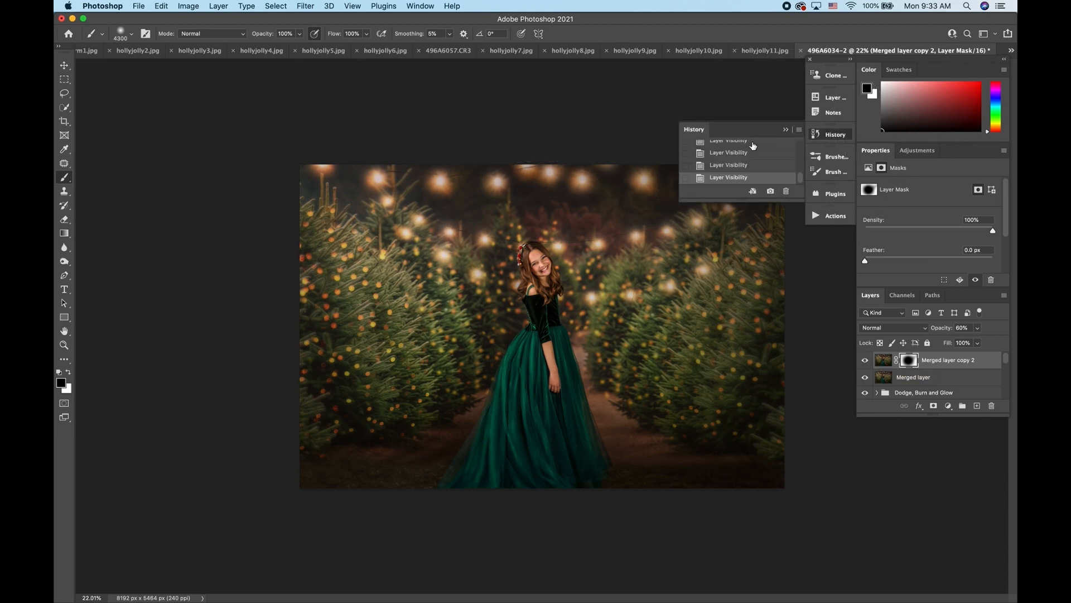
scroll(635, 223, up, 3)
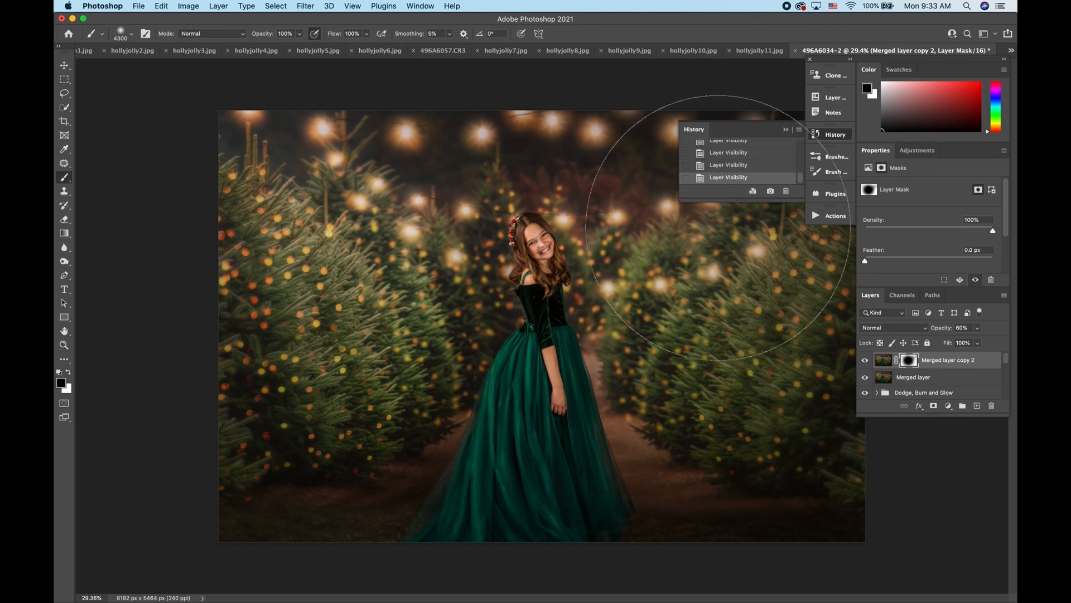
scroll(745, 164, up, 5)
click(745, 146)
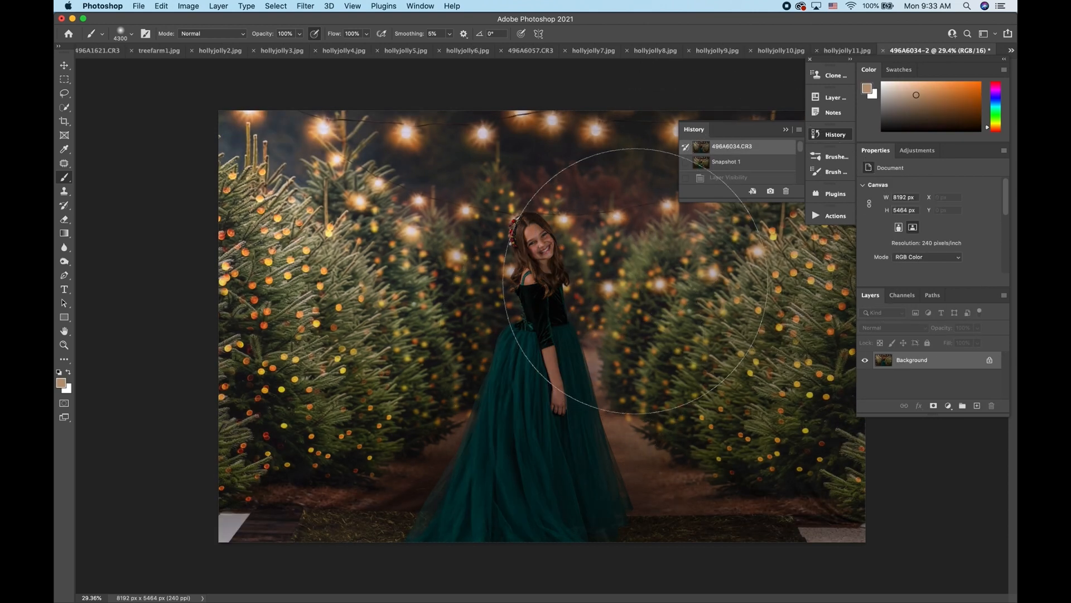
click(736, 162)
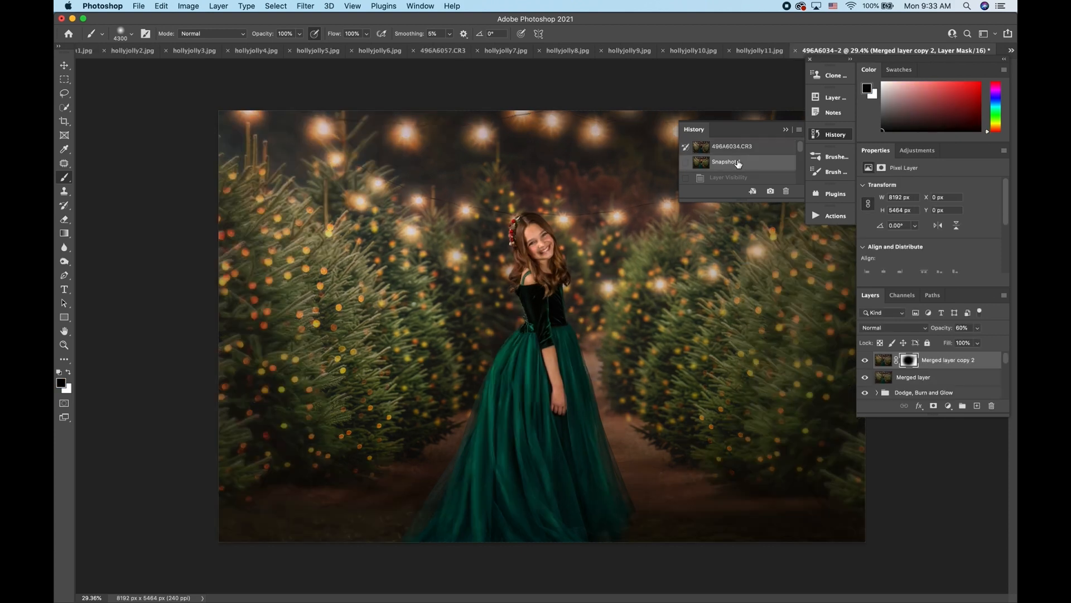
scroll(454, 271, down, 5)
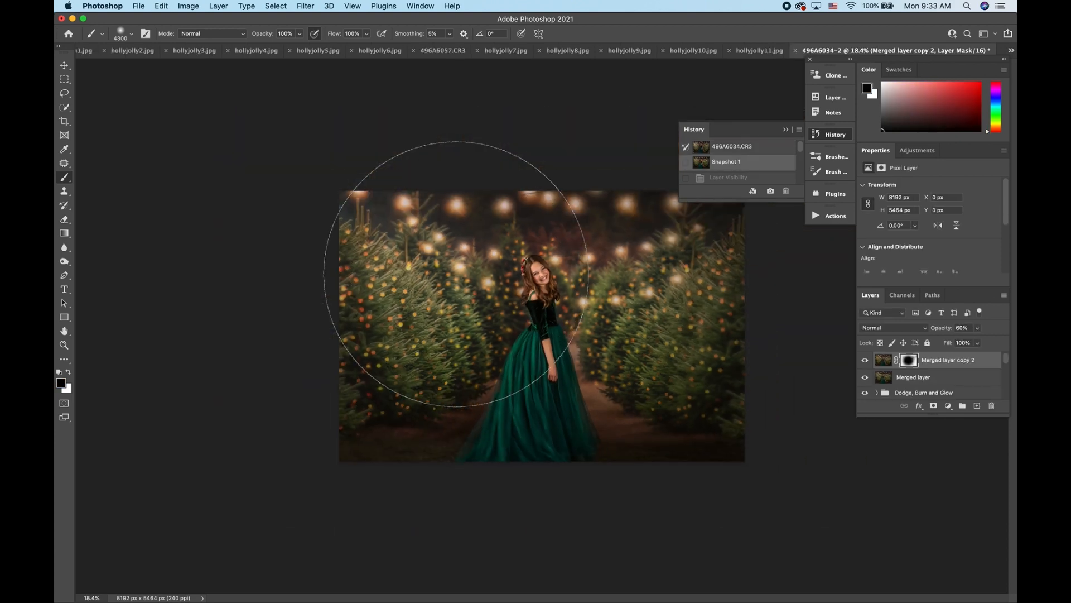
click(731, 146)
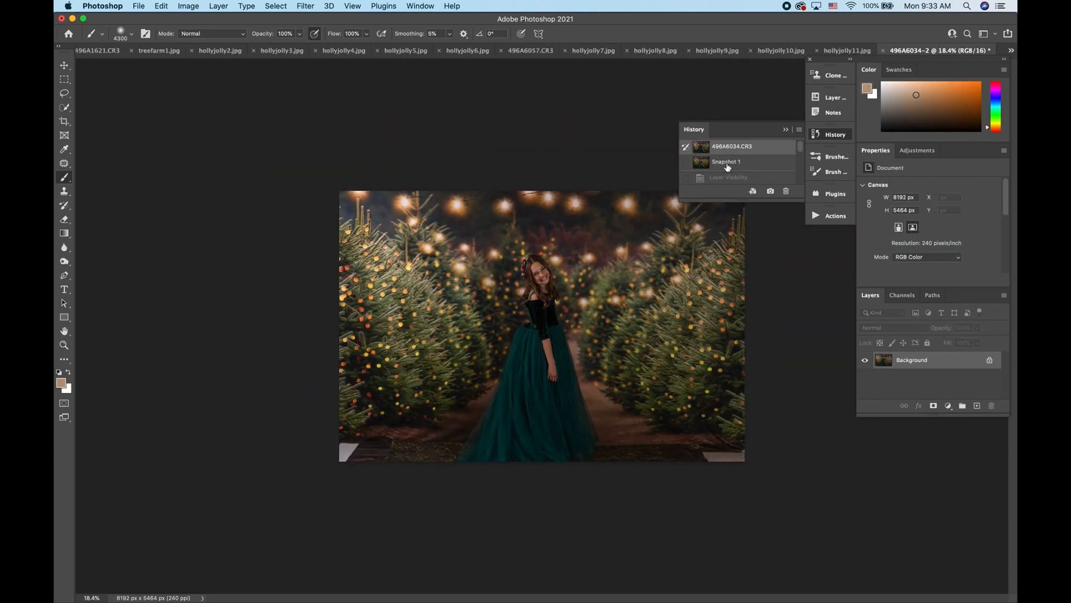
click(726, 163)
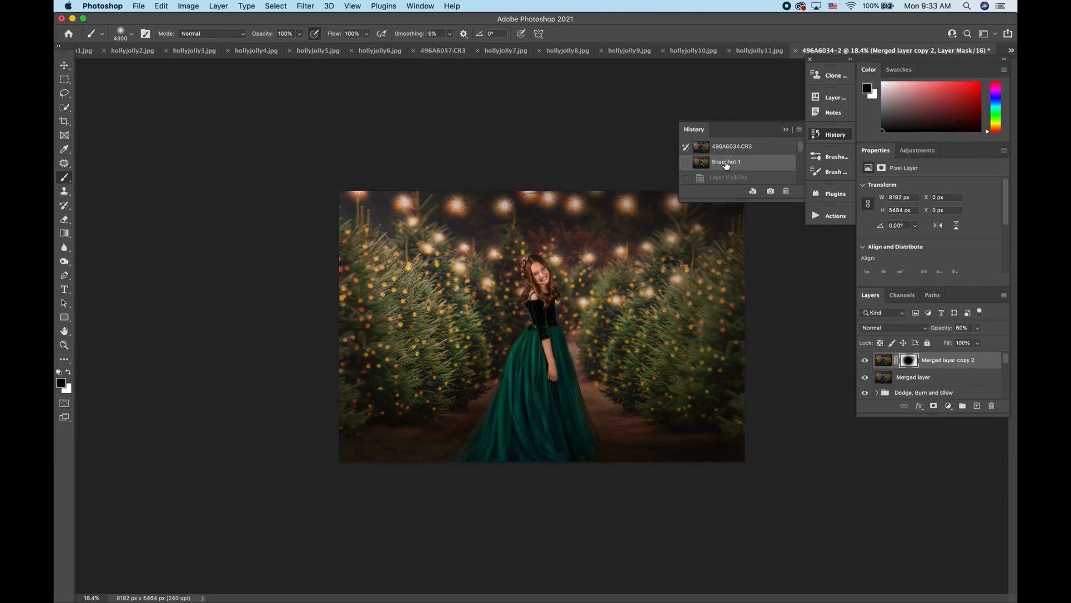
scroll(478, 335, up, 3)
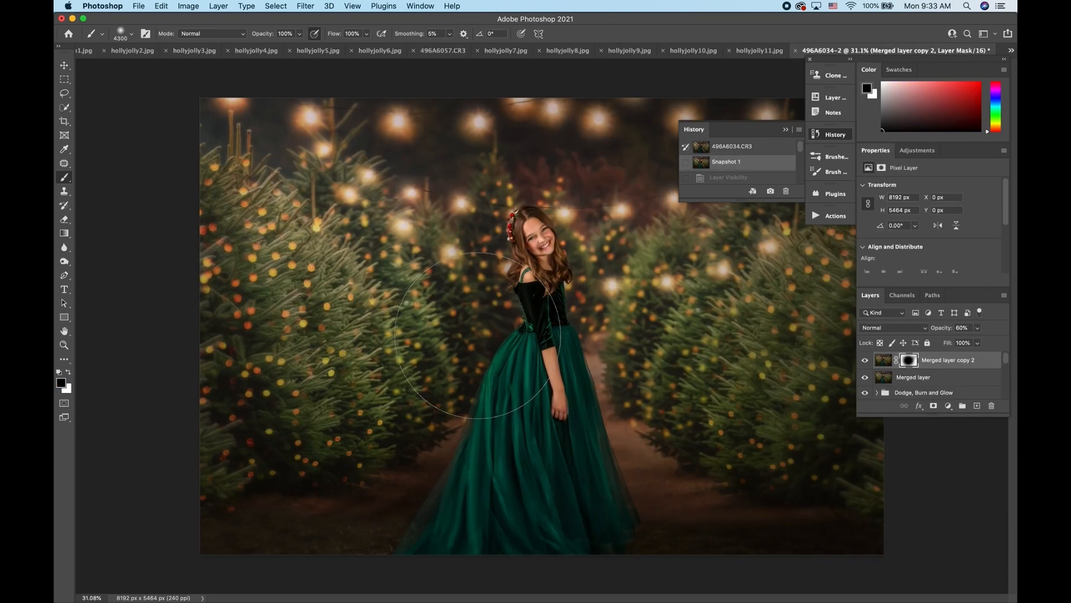
scroll(477, 334, up, 2)
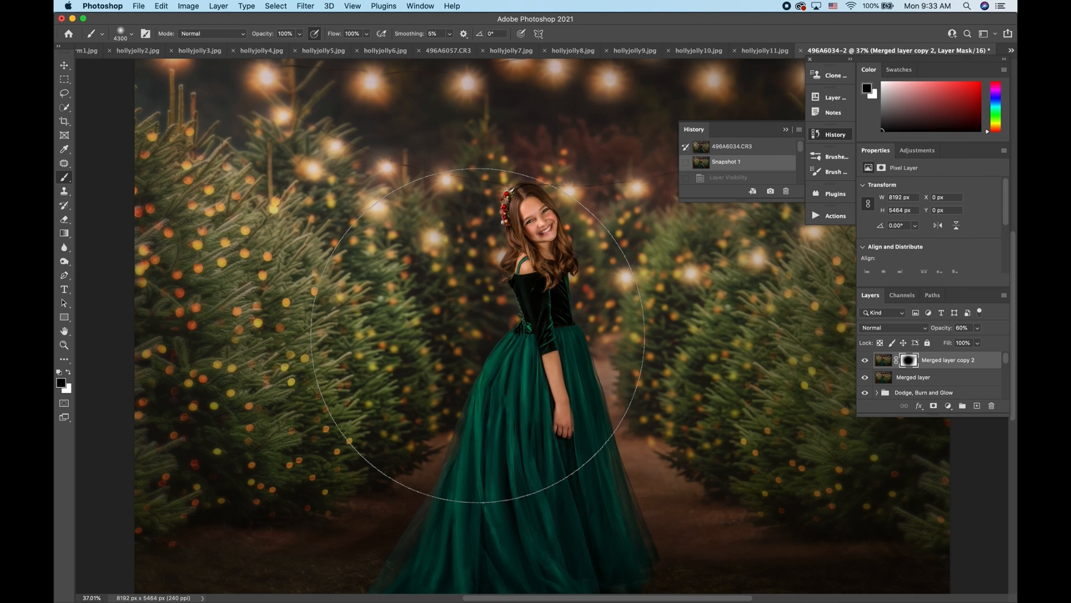